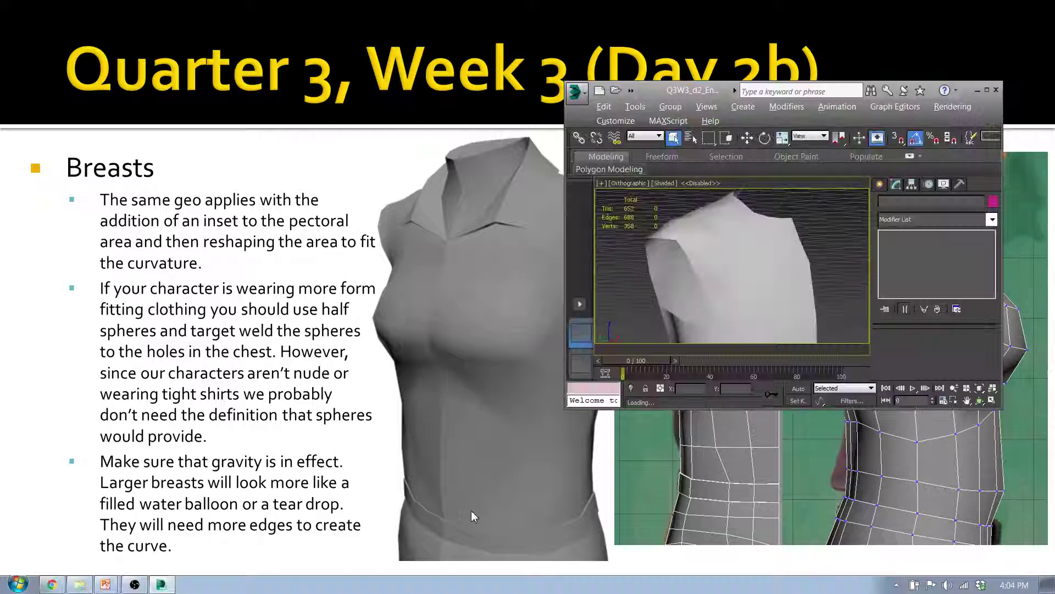
# Step: Switch to the 3ds Max scene at full window size with the torso mesh's vertices showing
pyautogui.click(987, 90)
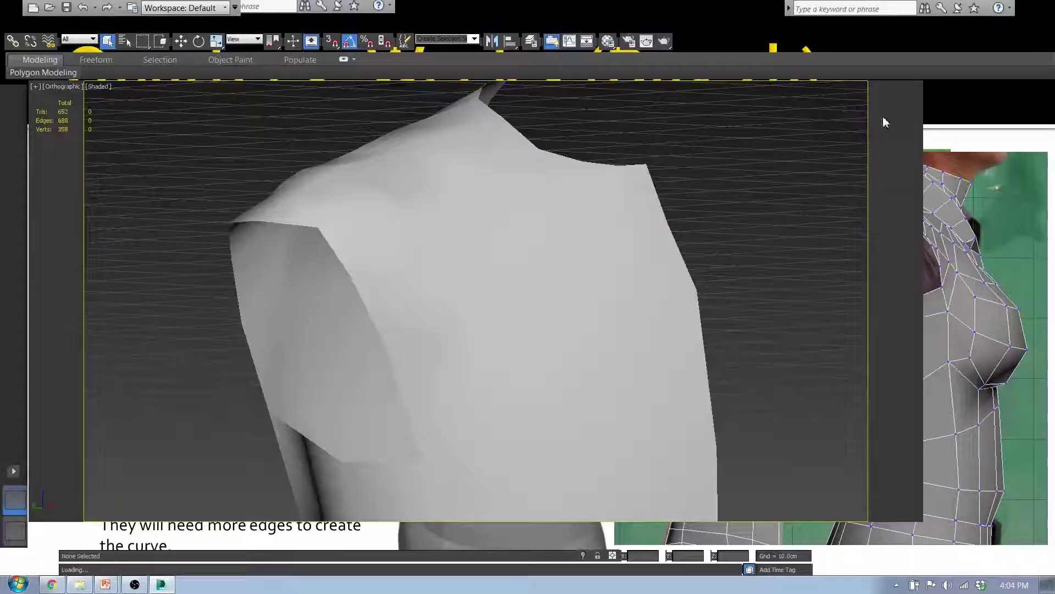
pyautogui.click(426, 291)
pyautogui.moveTo(559, 381); pyautogui.dragTo(554, 350, button='middle')
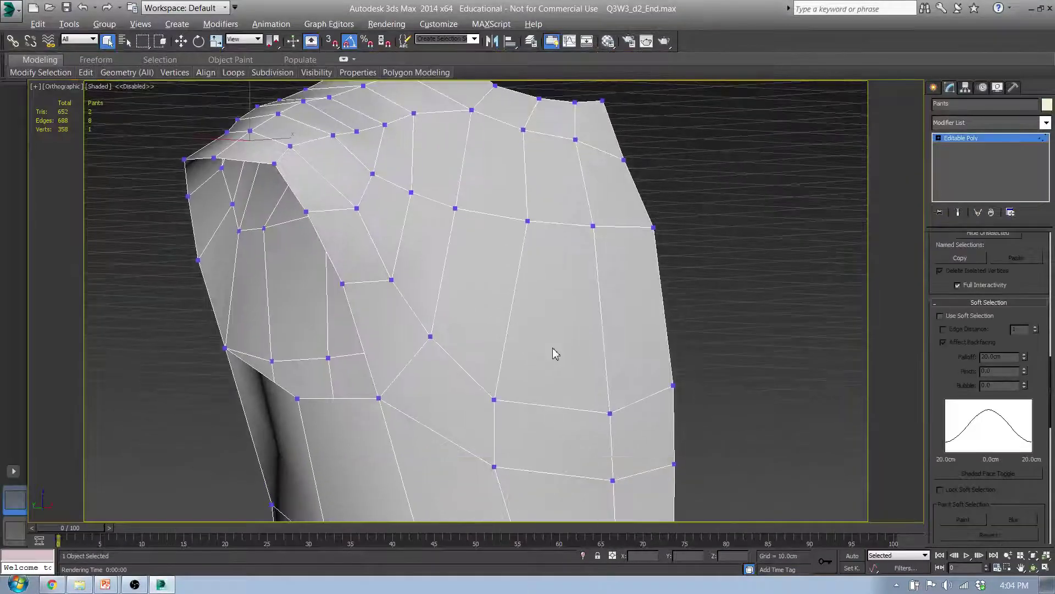
# Step: Examine the vertex layout around the torso's chest and armhole from the front and at an angle
pyautogui.press('f')
pyautogui.moveTo(499, 209); pyautogui.dragTo(510, 535, button='middle')
pyautogui.scroll(10, 459, 374)
pyautogui.moveTo(649, 426); pyautogui.dragTo(490, 305, button='middle')
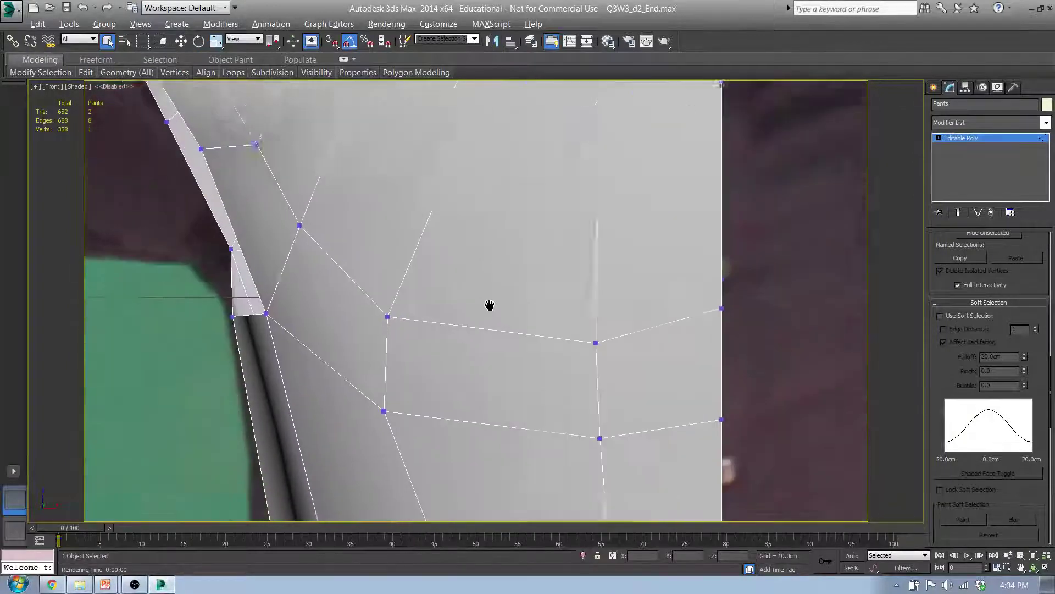
pyautogui.scroll(-4, 489, 306)
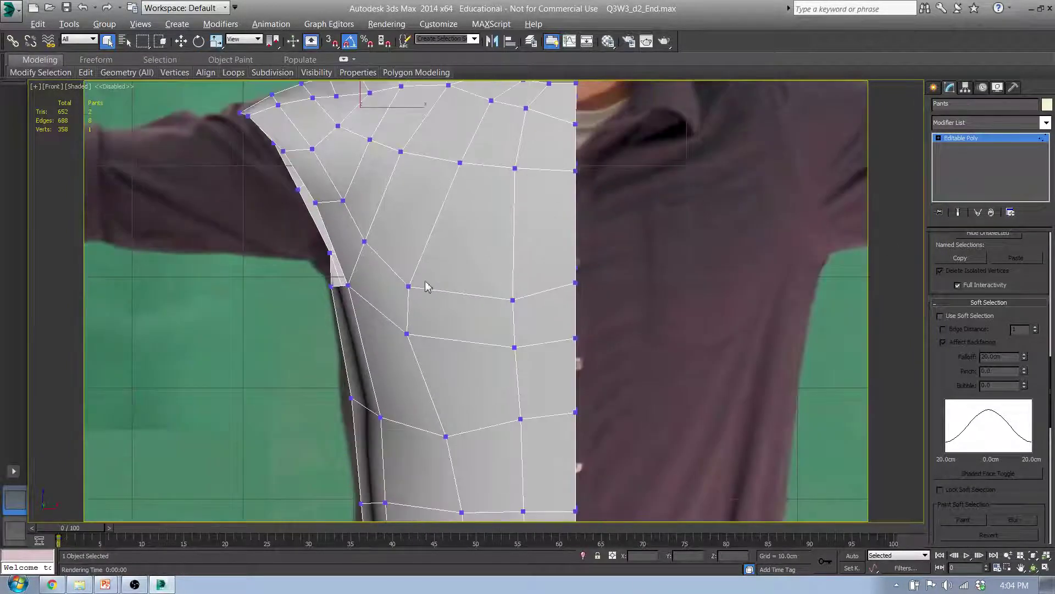
pyautogui.moveTo(429, 286); pyautogui.dragTo(292, 305, button='middle')
pyautogui.moveTo(302, 342); pyautogui.dragTo(352, 279, button='middle')
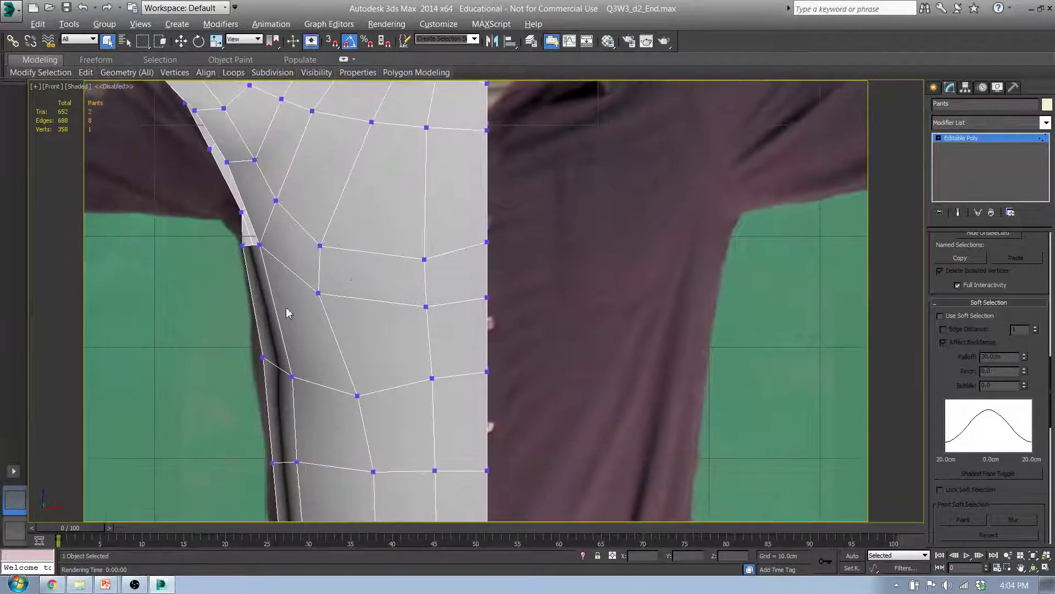
pyautogui.keyDown('alt'); pyautogui.moveTo(228, 280); pyautogui.dragTo(358, 233, button='middle'); pyautogui.keyUp('alt')
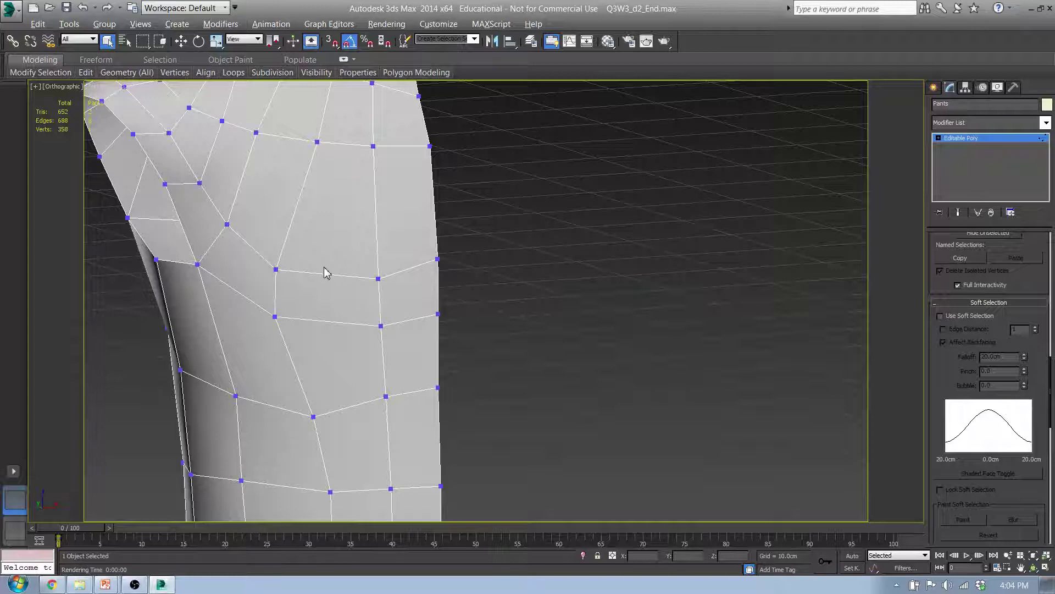
# Step: Inset the six polygons covering the pectoral area on the front of the torso as one group
pyautogui.press('4')
pyautogui.click(338, 228)
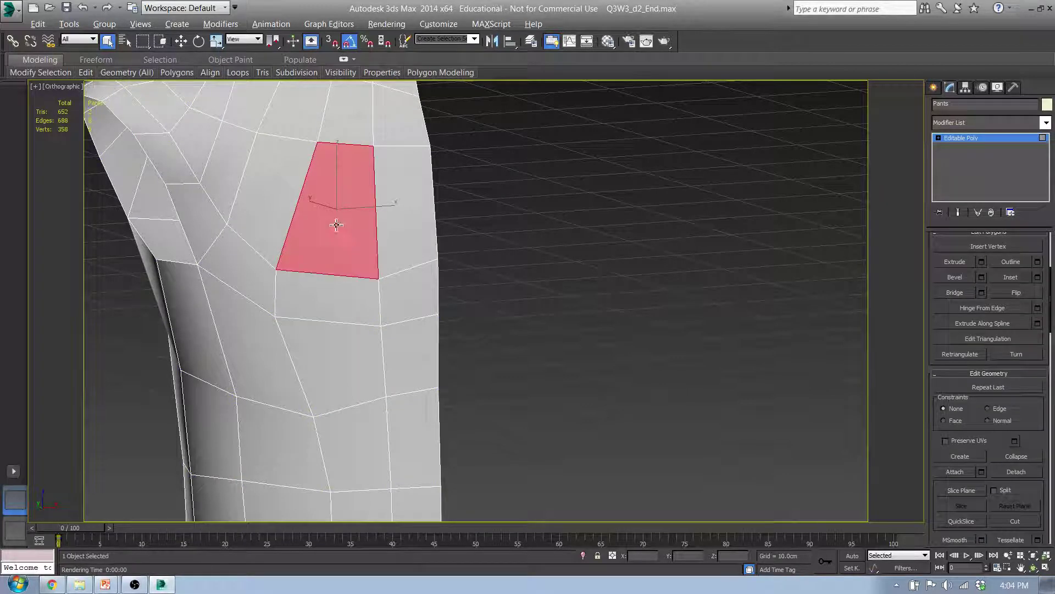
pyautogui.keyDown('ctrl'); pyautogui.click(295, 201); pyautogui.keyUp('ctrl')
pyautogui.keyDown('ctrl'); pyautogui.click(423, 205); pyautogui.keyUp('ctrl')
pyautogui.keyDown('ctrl'); pyautogui.click(410, 275); pyautogui.keyUp('ctrl')
pyautogui.keyDown('ctrl'); pyautogui.click(349, 302); pyautogui.keyUp('ctrl')
pyautogui.keyDown('ctrl'); pyautogui.click(254, 265); pyautogui.keyUp('ctrl')
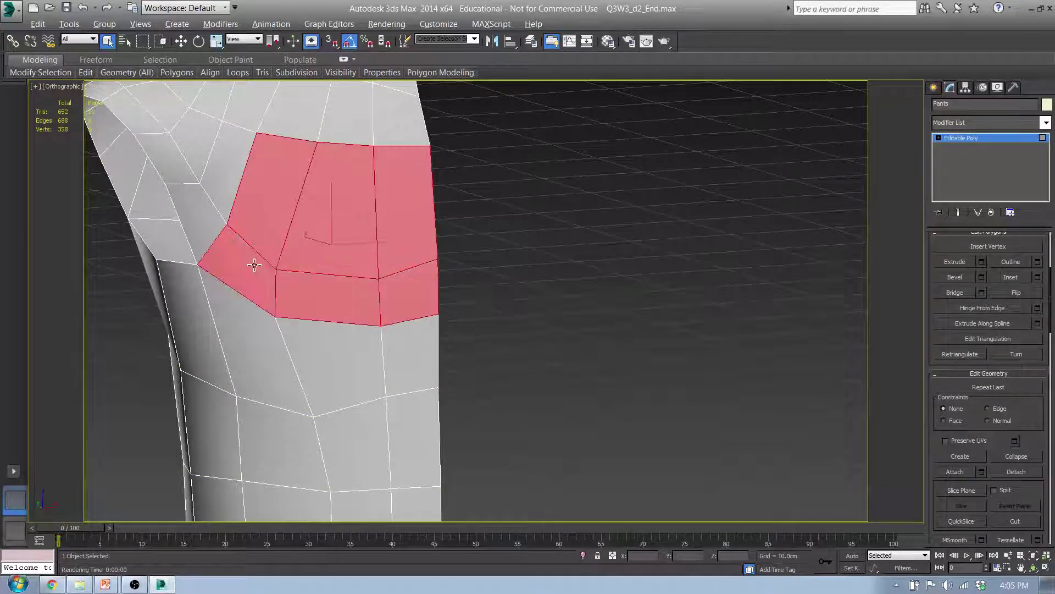
pyautogui.moveTo(477, 265)
pyautogui.keyDown('alt'); pyautogui.mouseDown(button='middle')
pyautogui.moveTo(469, 259)
pyautogui.moveTo(482, 257)
pyautogui.mouseUp(button='middle'); pyautogui.keyUp('alt')
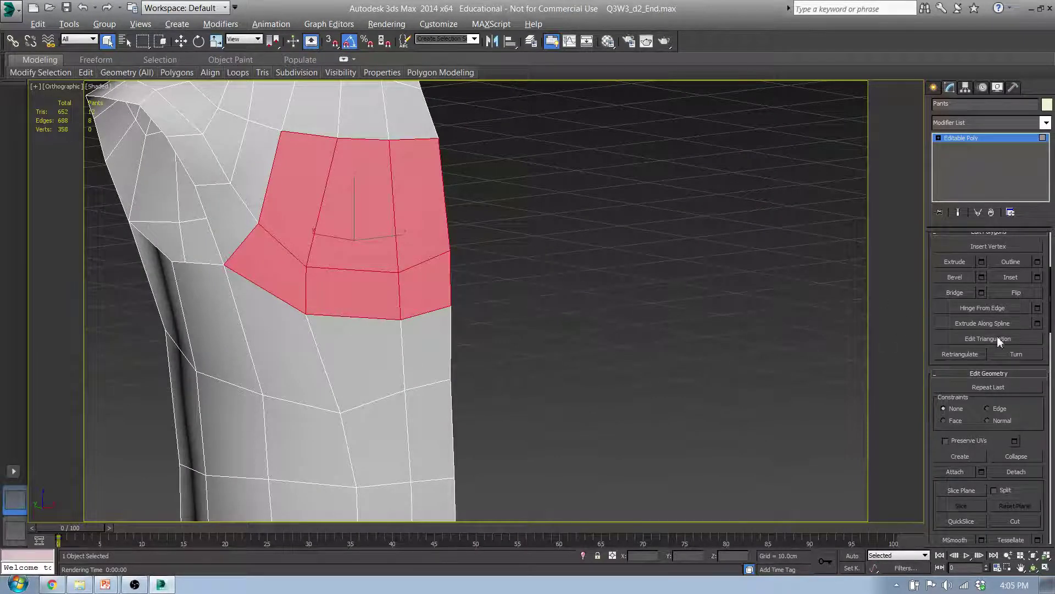
pyautogui.click(1039, 278)
pyautogui.keyDown('alt'); pyautogui.moveTo(534, 266); pyautogui.dragTo(392, 309, button='middle'); pyautogui.keyUp('alt')
pyautogui.scroll(-5, 467, 269)
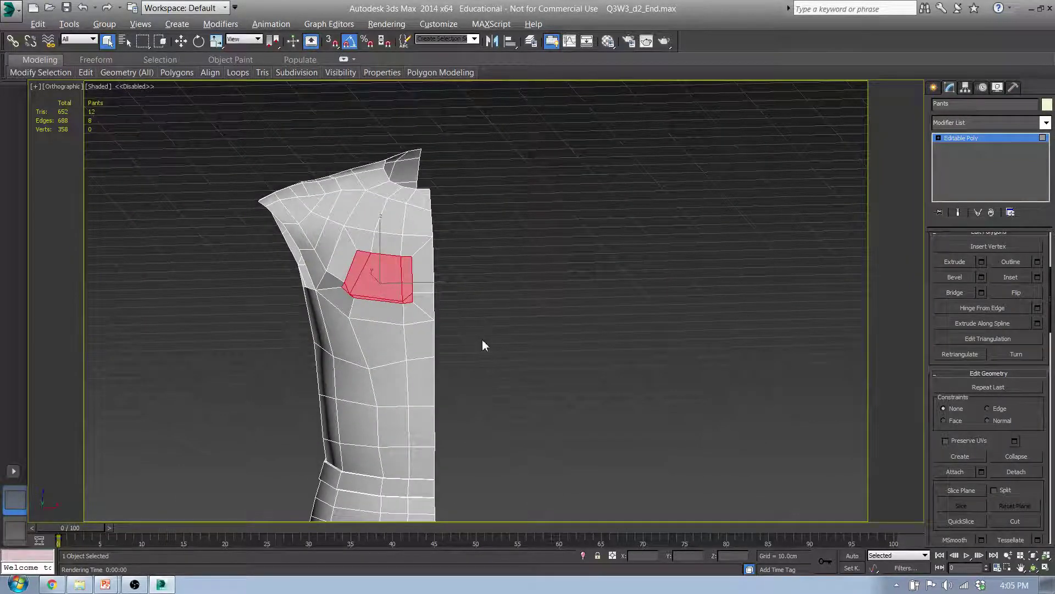
pyautogui.scroll(2, 355, 269)
pyautogui.moveTo(483, 327); pyautogui.dragTo(481, 333)
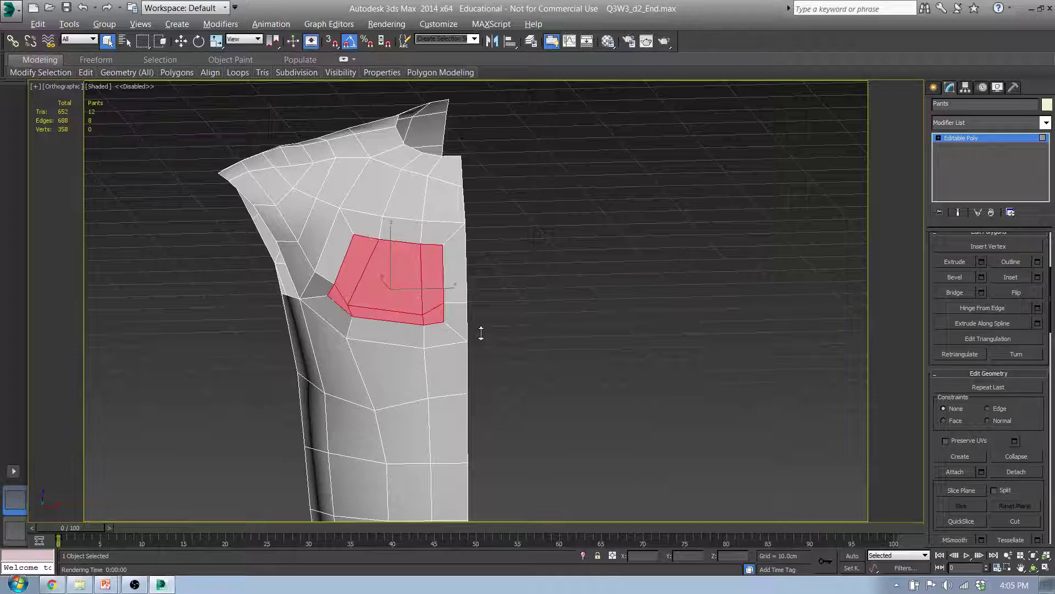
pyautogui.keyDown('alt'); pyautogui.moveTo(482, 334); pyautogui.dragTo(411, 325, button='middle'); pyautogui.keyUp('alt')
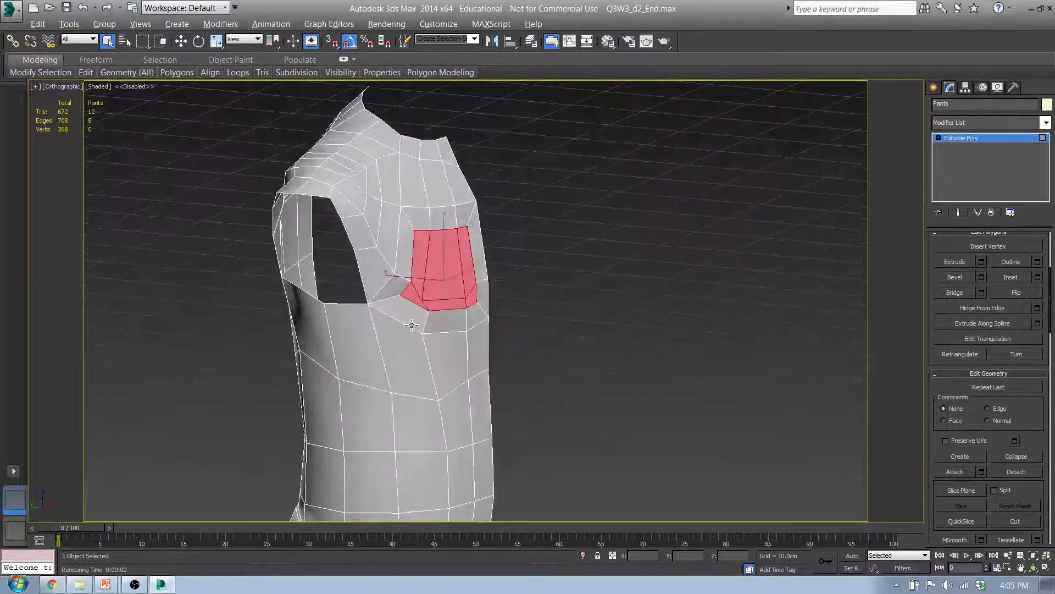
# Step: Relax the inset chest polygons repeatedly to even out their spacing
pyautogui.moveTo(126, 72)
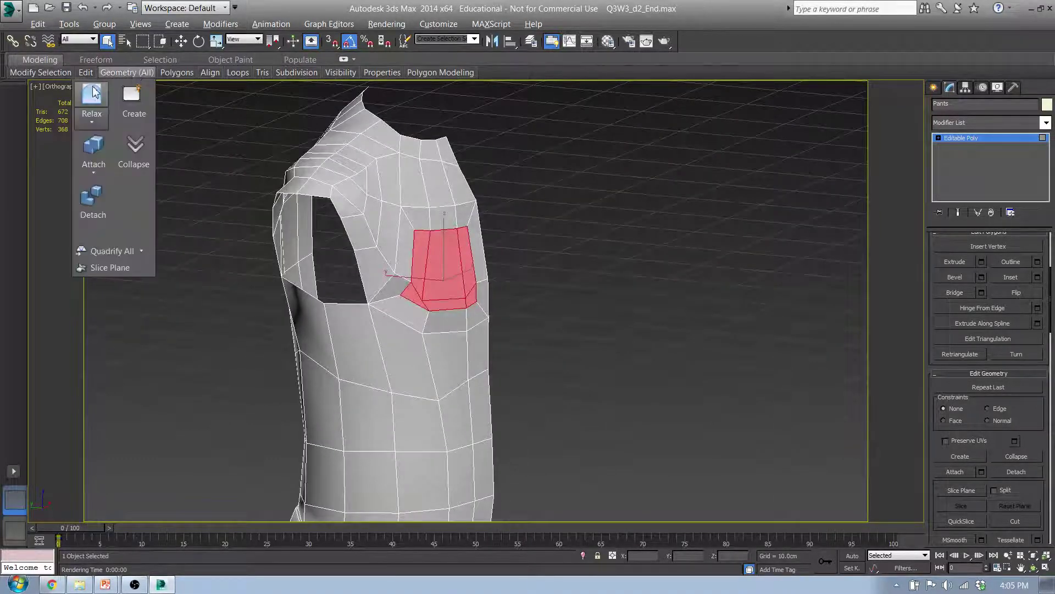
pyautogui.click(92, 94)
pyautogui.click(92, 91)
pyautogui.click(92, 90)
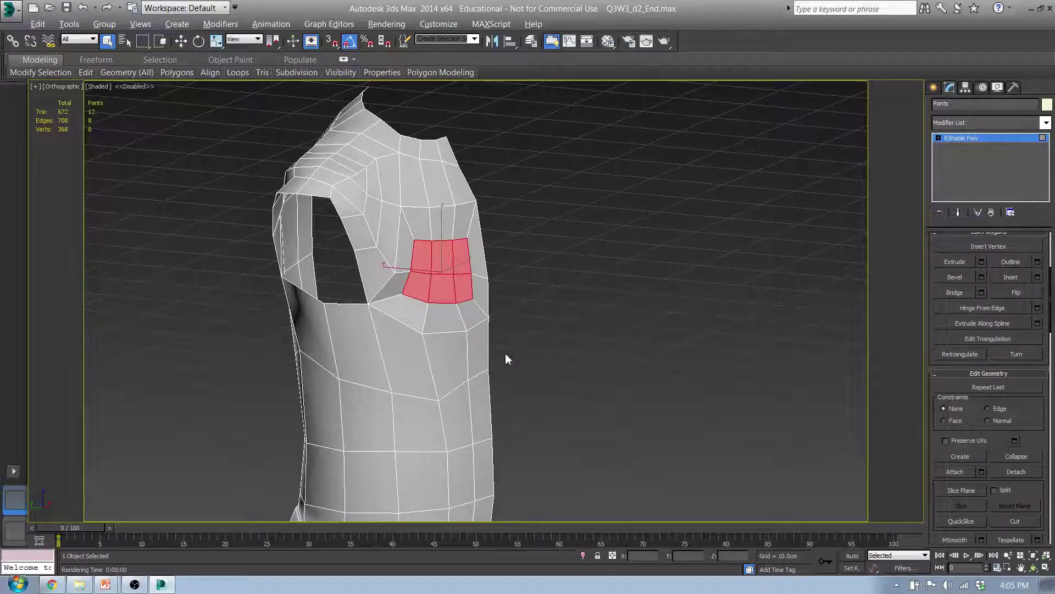
# Step: Move the six chest polygons forward and slightly down in the Left view to push out the breast volume
pyautogui.moveTo(506, 356); pyautogui.dragTo(490, 355, button='middle')
pyautogui.press('l')
pyautogui.scroll(-2, 497, 357)
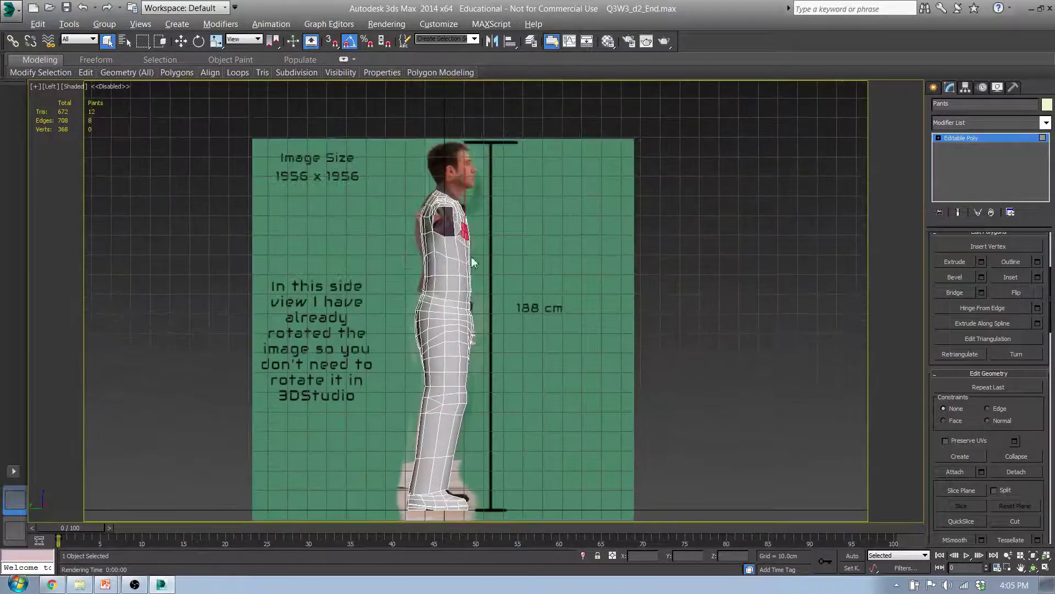
pyautogui.scroll(10, 470, 237)
pyautogui.press('w')
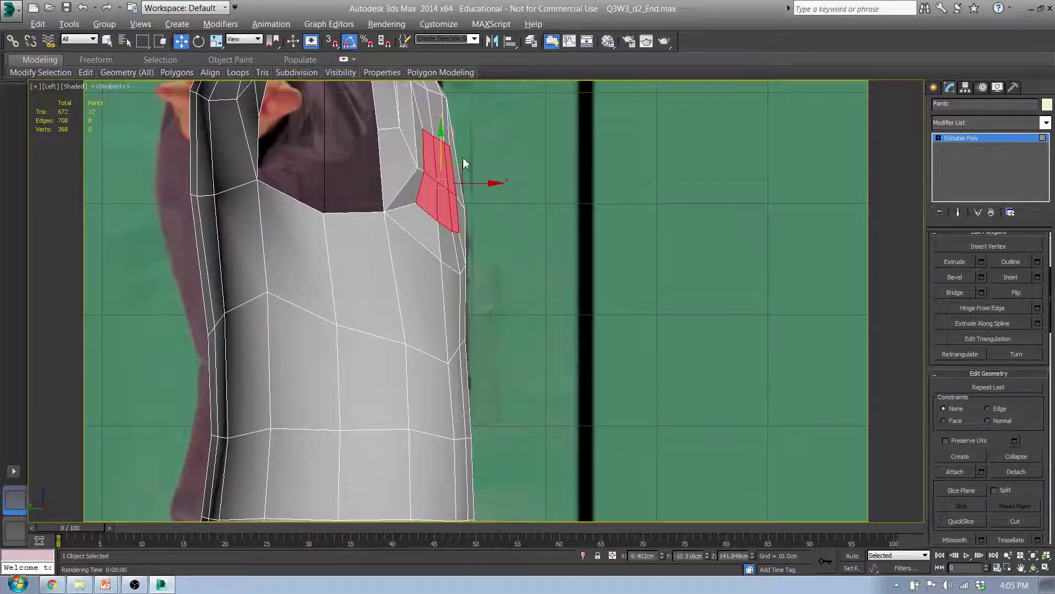
pyautogui.moveTo(462, 168); pyautogui.dragTo(492, 182)
pyautogui.keyDown('alt'); pyautogui.moveTo(517, 193); pyautogui.dragTo(460, 320, button='middle'); pyautogui.keyUp('alt')
pyautogui.press('l')
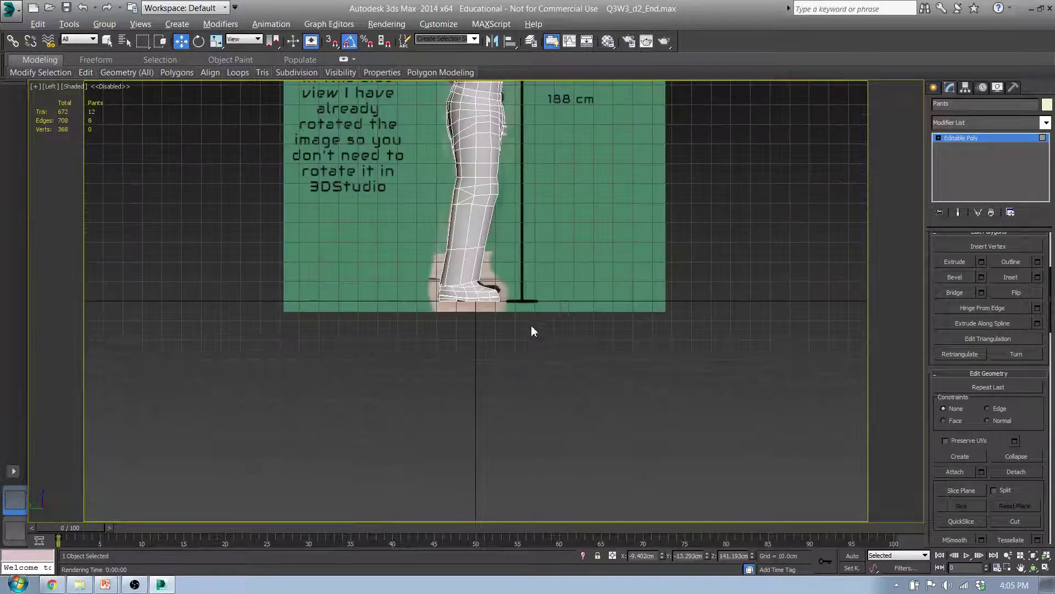
pyautogui.scroll(8, 488, 254)
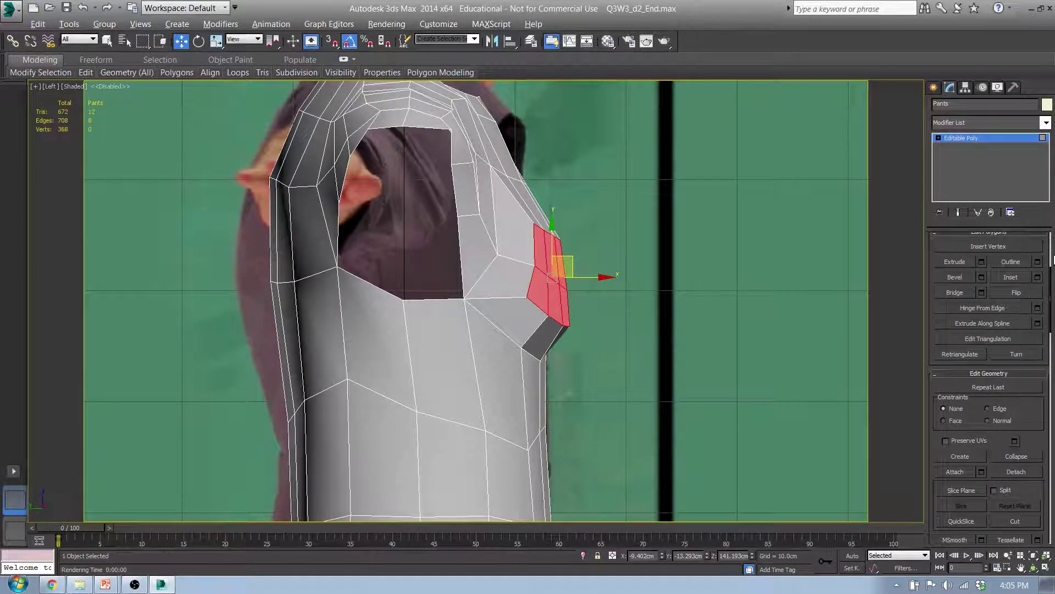
# Step: Relax the ten vertices along the border of the raised chest patch repeatedly, leaving its two inner vertices out
pyautogui.scroll(5, 1051, 268)
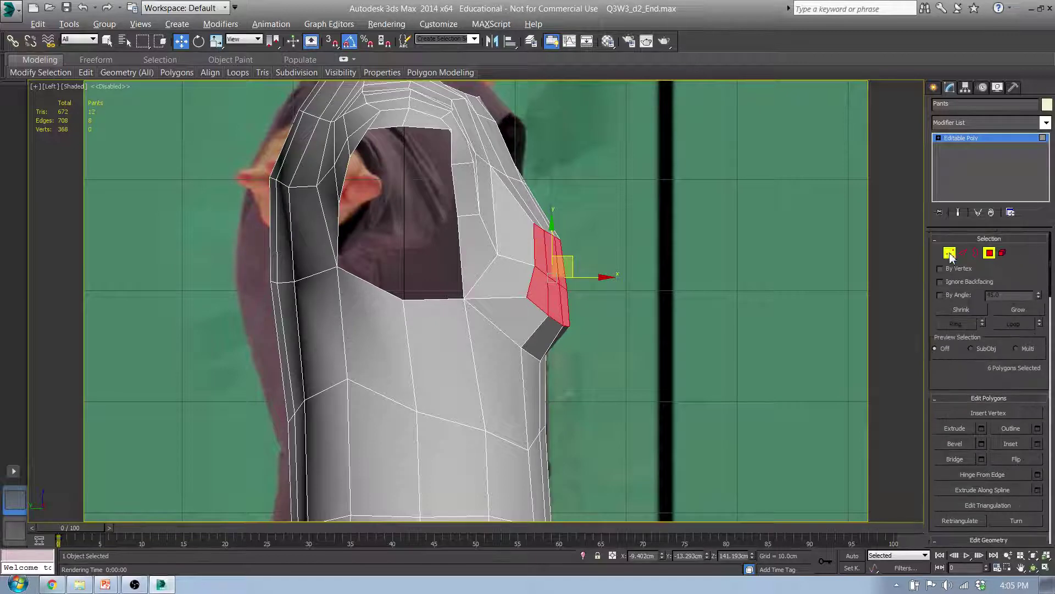
pyautogui.click(950, 252)
pyautogui.keyDown('alt'); pyautogui.moveTo(562, 256); pyautogui.dragTo(464, 226, button='middle'); pyautogui.keyUp('alt')
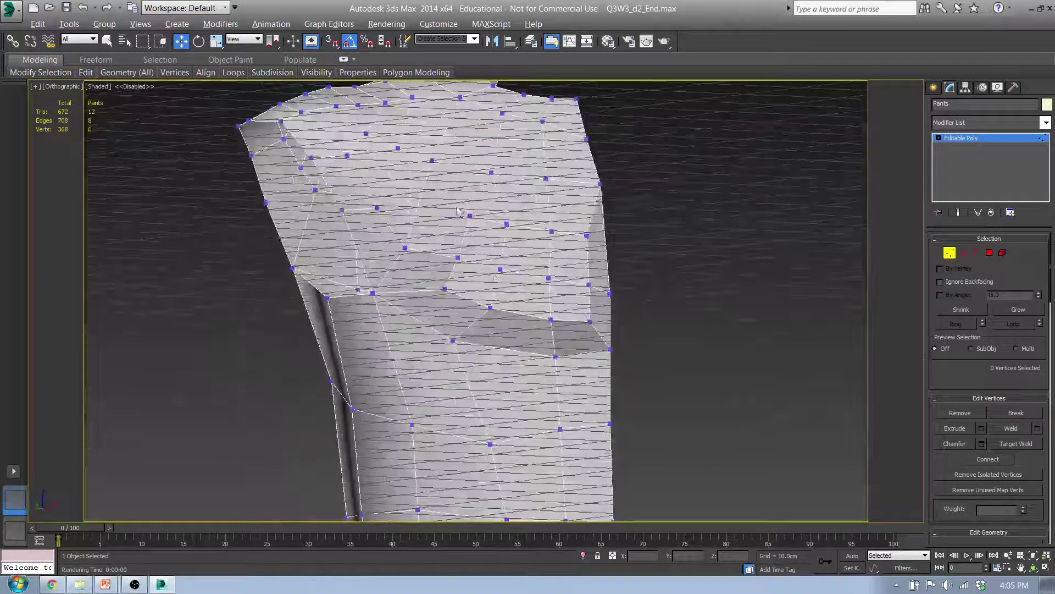
pyautogui.click(471, 219)
pyautogui.keyDown('ctrl'); pyautogui.click(458, 257); pyautogui.keyUp('ctrl')
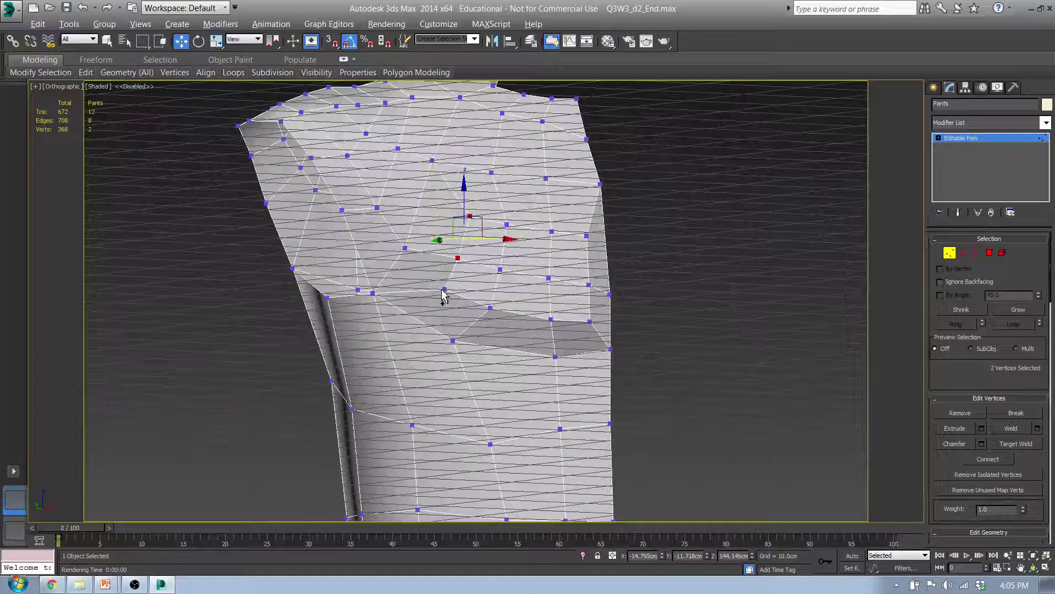
pyautogui.keyDown('alt'); pyautogui.moveTo(443, 295); pyautogui.dragTo(448, 351, button='middle'); pyautogui.keyUp('alt')
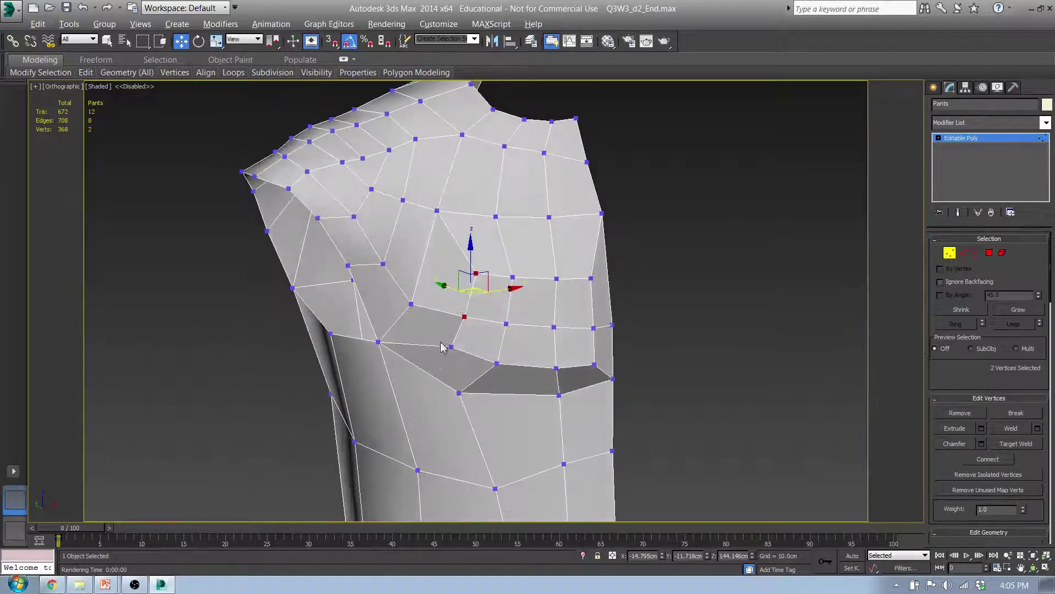
pyautogui.keyDown('ctrl'); pyautogui.click(451, 347); pyautogui.keyUp('ctrl')
pyautogui.keyDown('ctrl'); pyautogui.click(591, 278); pyautogui.keyUp('ctrl')
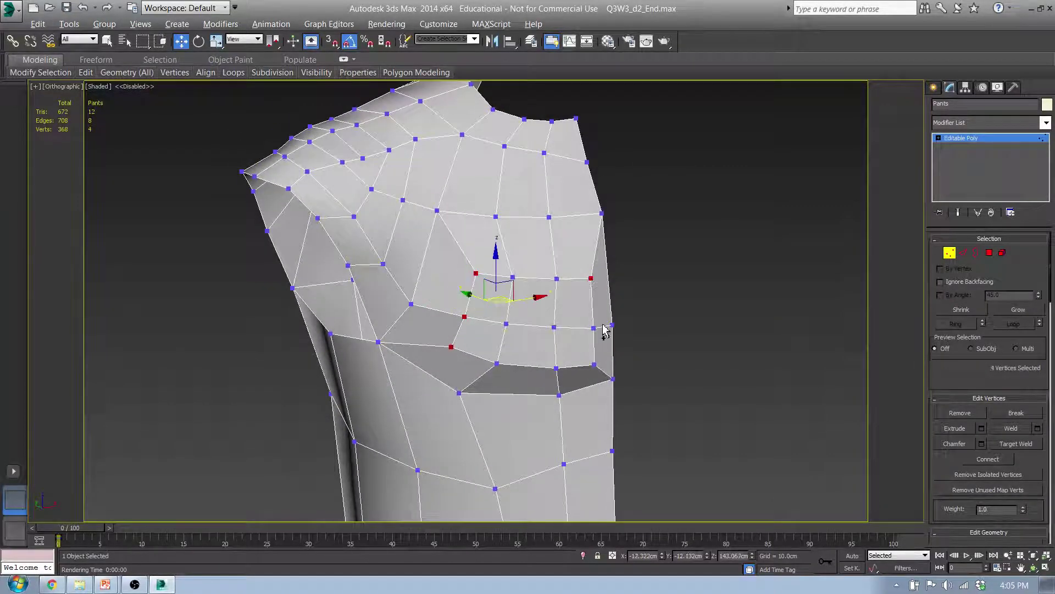
pyautogui.keyDown('ctrl'); pyautogui.click(595, 365); pyautogui.keyUp('ctrl')
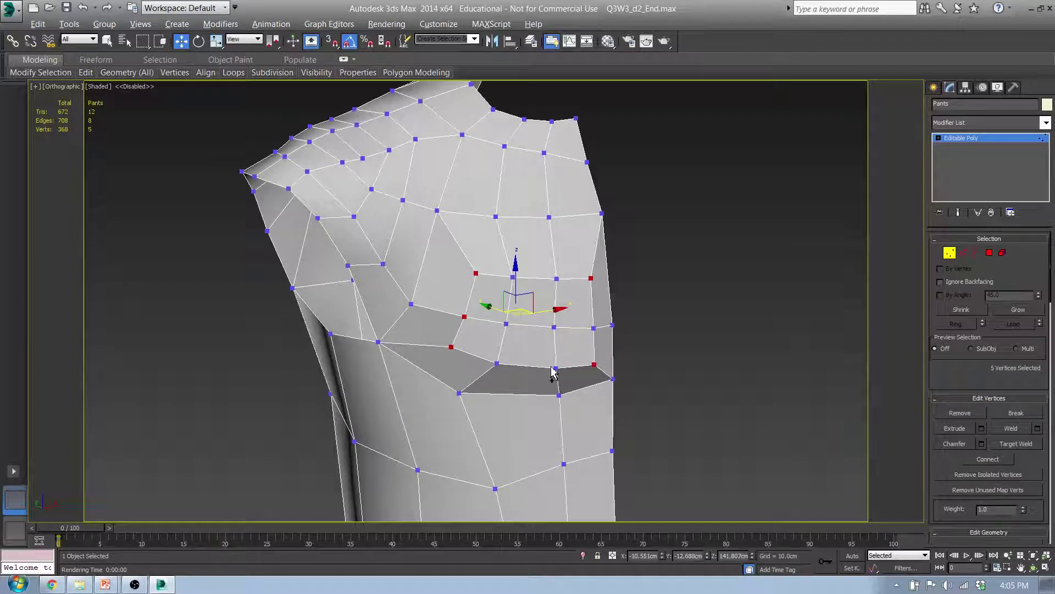
pyautogui.keyDown('ctrl'); pyautogui.click(594, 328); pyautogui.keyUp('ctrl')
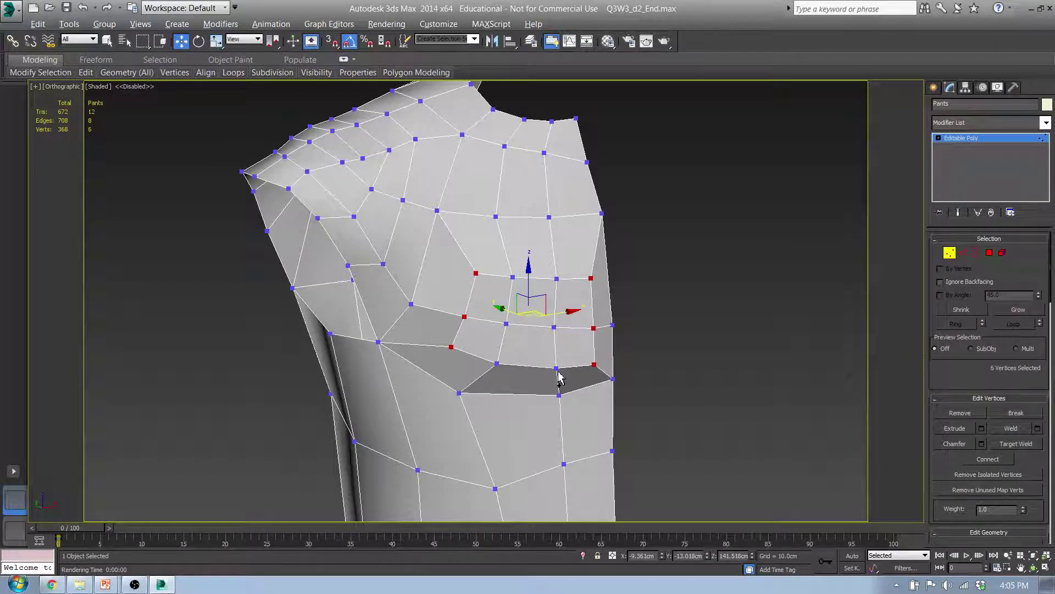
pyautogui.keyDown('ctrl'); pyautogui.click(556, 368); pyautogui.keyUp('ctrl')
pyautogui.keyDown('alt'); pyautogui.moveTo(557, 371); pyautogui.dragTo(554, 337, button='middle'); pyautogui.keyUp('alt')
pyautogui.keyDown('ctrl'); pyautogui.click(545, 328); pyautogui.keyUp('ctrl')
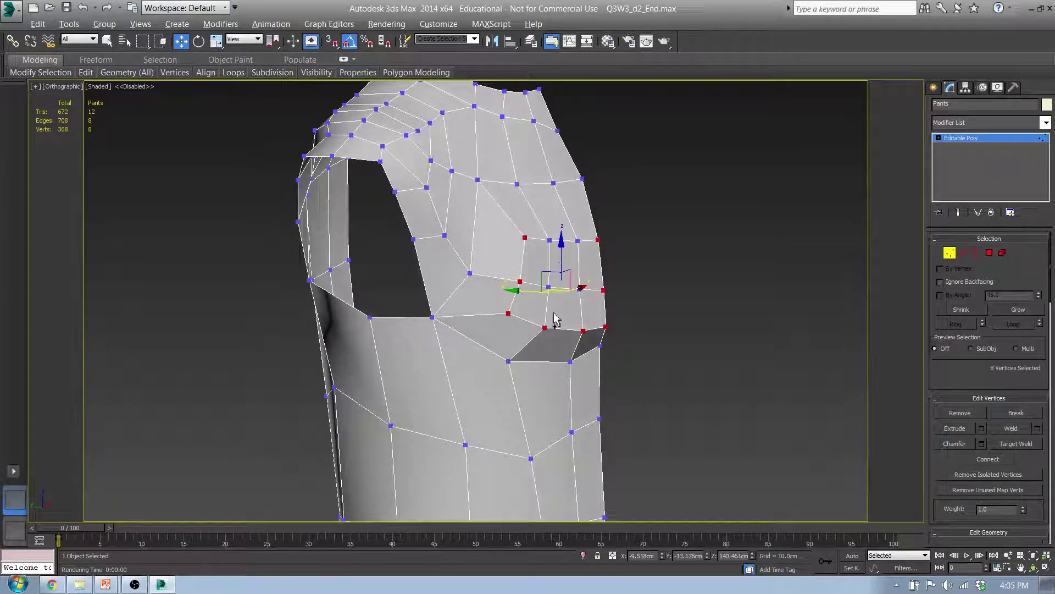
pyautogui.keyDown('ctrl'); pyautogui.click(551, 240); pyautogui.keyUp('ctrl')
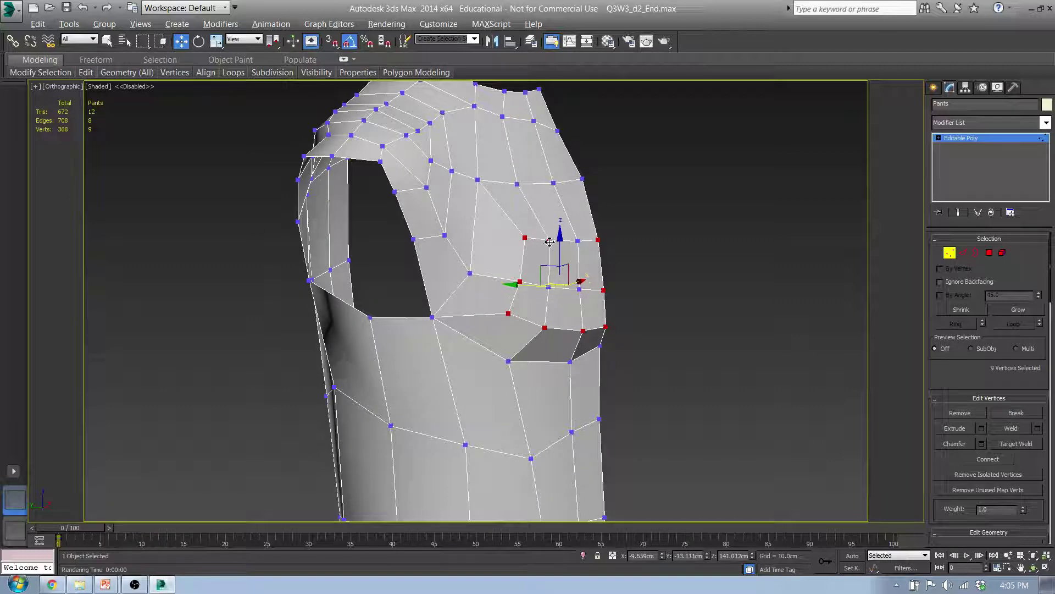
pyautogui.keyDown('ctrl'); pyautogui.click(578, 240); pyautogui.keyUp('ctrl')
pyautogui.keyDown('alt'); pyautogui.moveTo(592, 237); pyautogui.dragTo(537, 229, button='middle'); pyautogui.keyUp('alt')
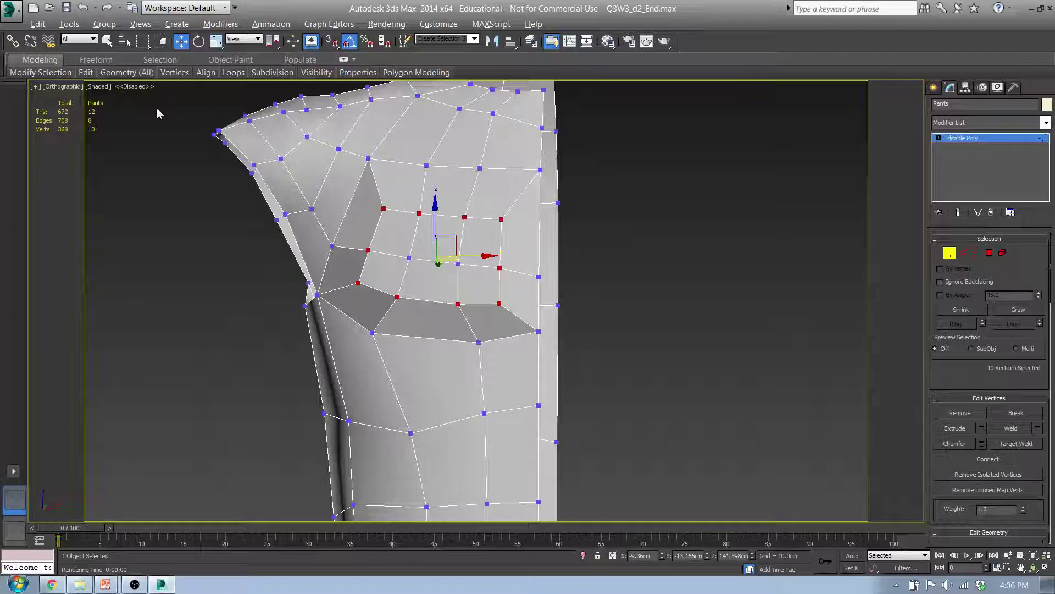
pyautogui.moveTo(204, 74)
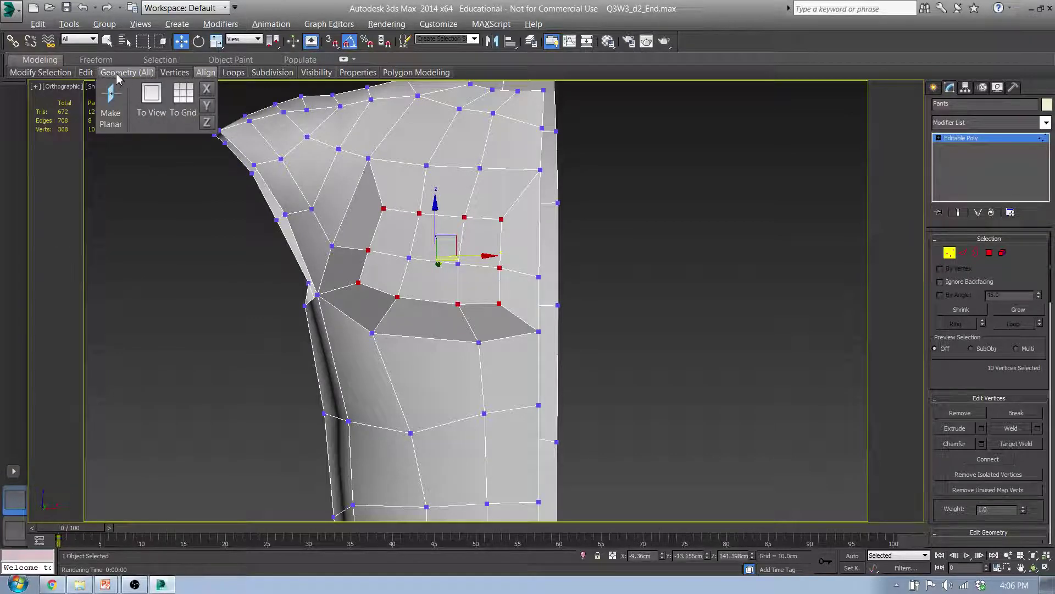
pyautogui.moveTo(118, 77)
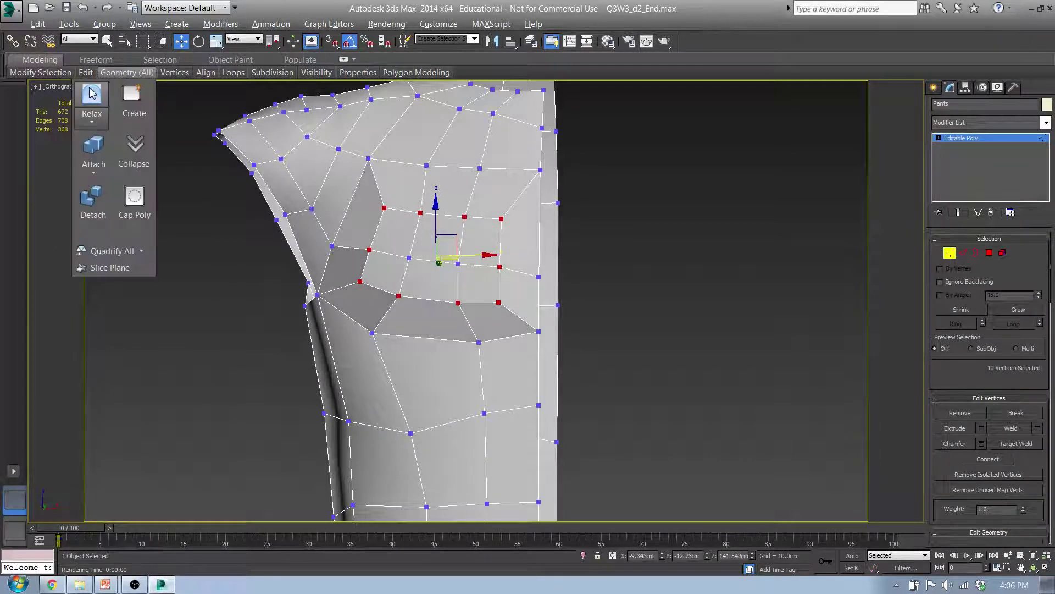
pyautogui.click(92, 93)
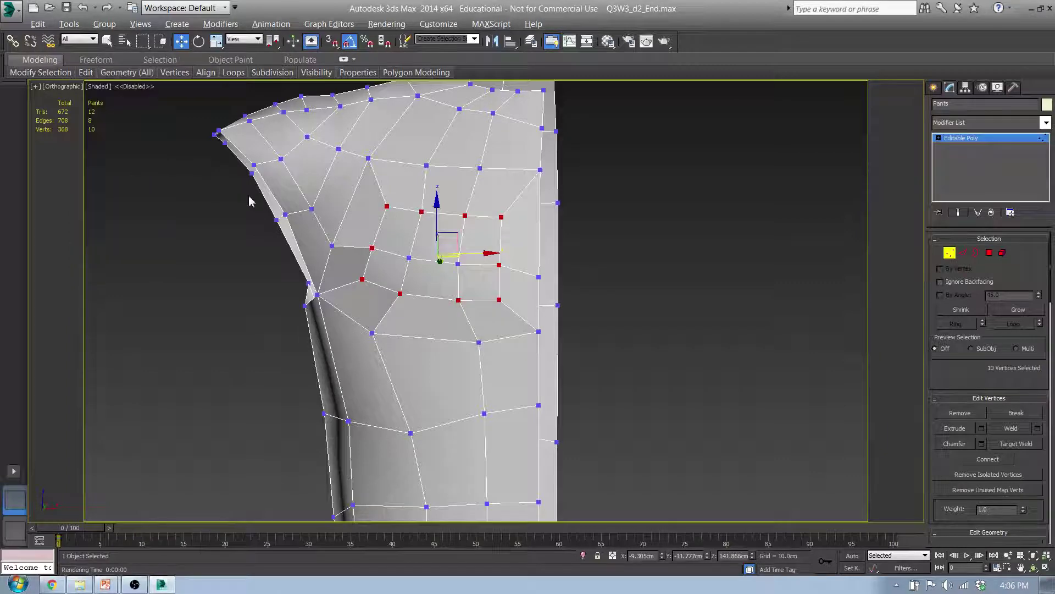
# Step: Check the relaxed chest shape in profile against the side reference image and at an angle from the front
pyautogui.press('l')
pyautogui.scroll(6, 536, 408)
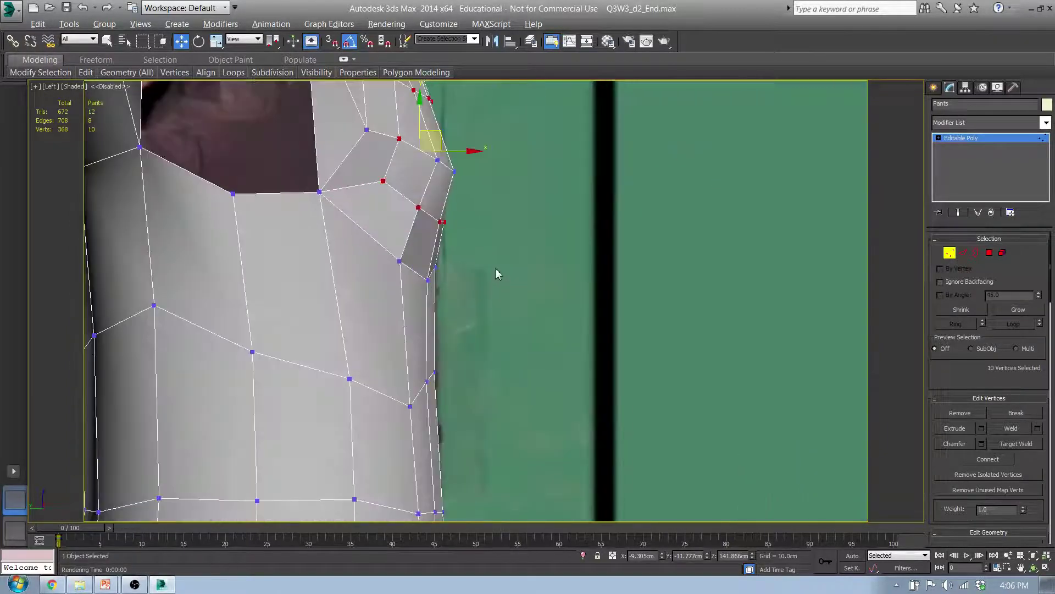
pyautogui.moveTo(496, 274); pyautogui.dragTo(518, 346, button='middle')
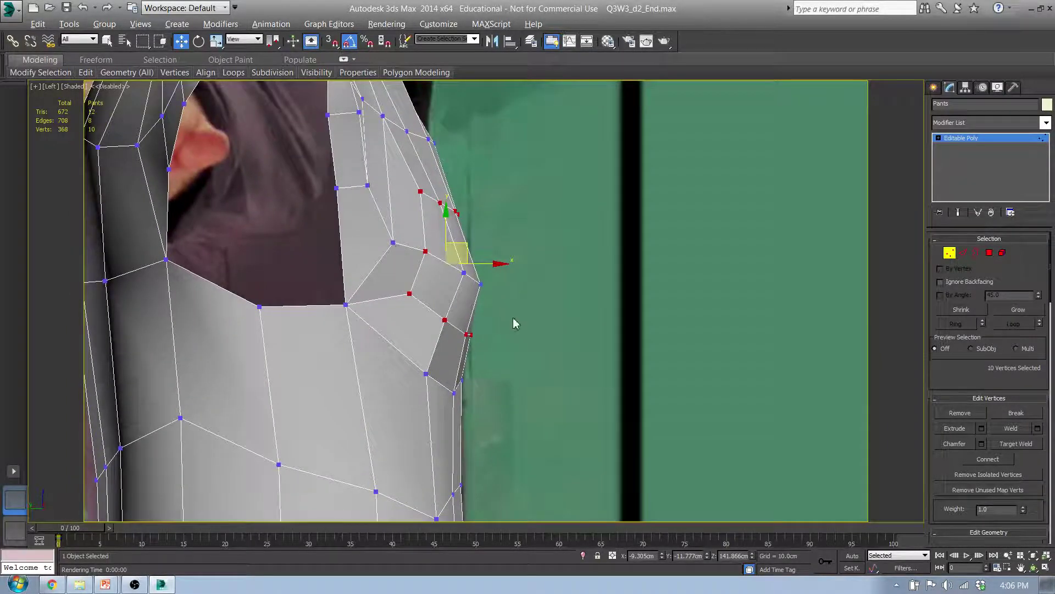
pyautogui.scroll(-4, 515, 323)
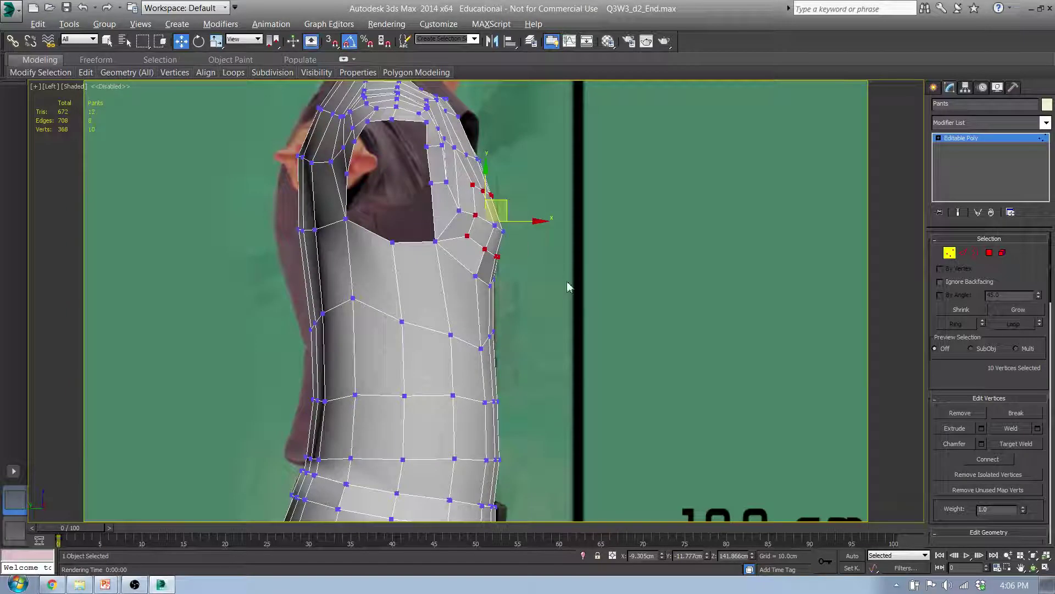
pyautogui.keyDown('alt'); pyautogui.moveTo(568, 286); pyautogui.dragTo(418, 253, button='middle'); pyautogui.keyUp('alt')
pyautogui.scroll(5, 385, 249)
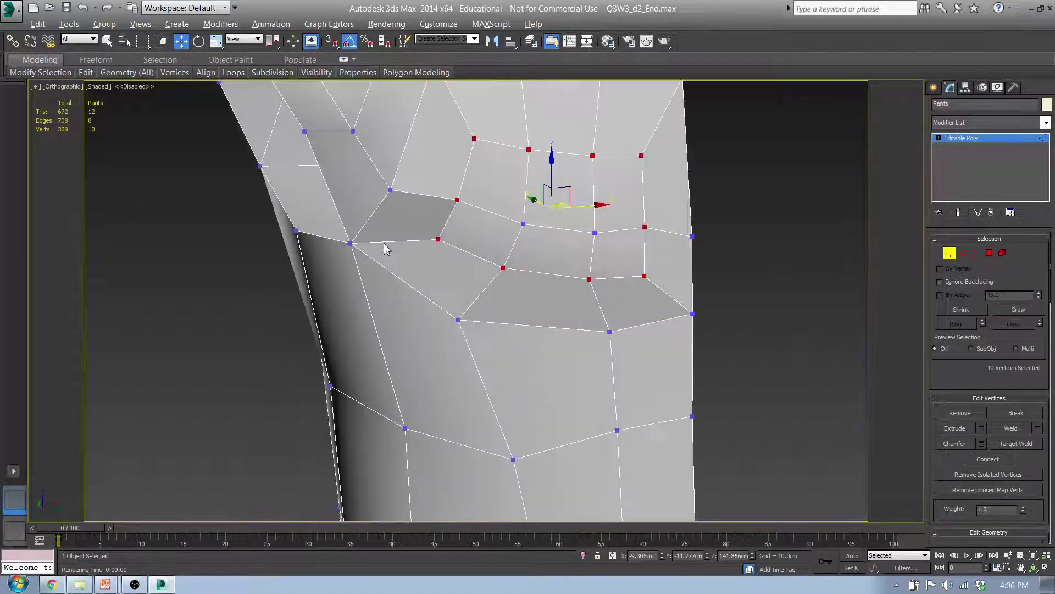
# Step: Move the lower outer corner vertex of the raised chest patch slightly outward and forward
pyautogui.moveTo(521, 269); pyautogui.dragTo(482, 238, button='middle')
pyautogui.scroll(-2, 525, 310)
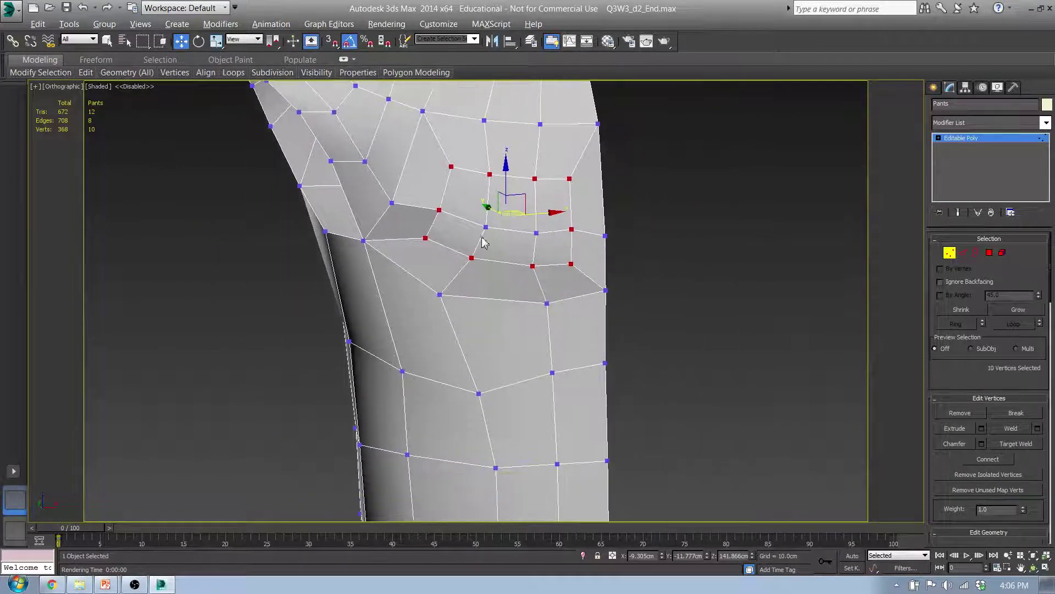
pyautogui.moveTo(437, 191); pyautogui.dragTo(347, 181, button='middle')
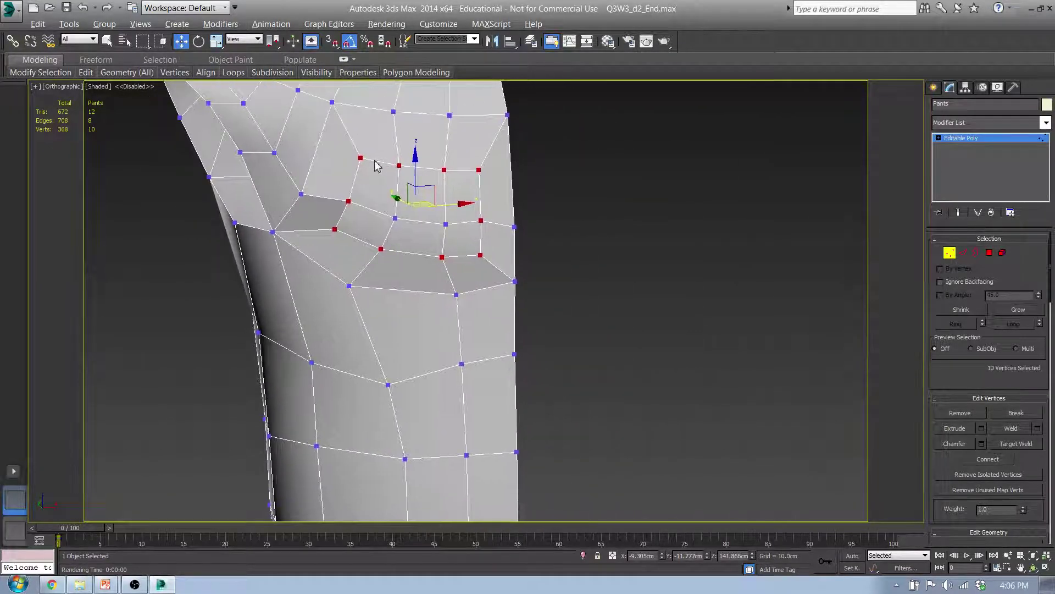
pyautogui.moveTo(344, 239); pyautogui.dragTo(367, 264, button='middle')
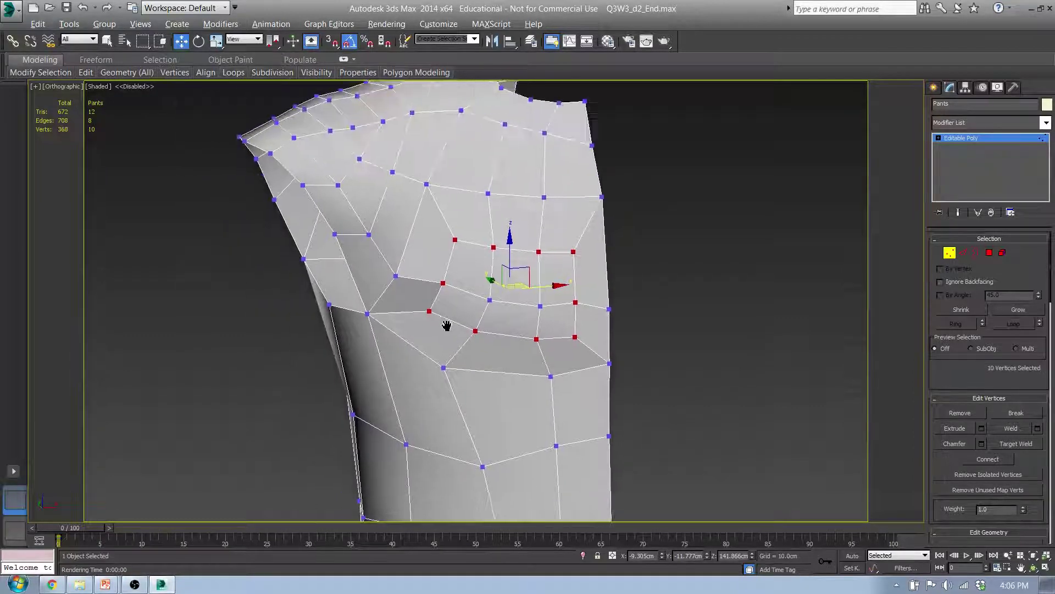
pyautogui.moveTo(446, 325)
pyautogui.mouseDown(button='middle')
pyautogui.moveTo(467, 302)
pyautogui.moveTo(490, 318)
pyautogui.moveTo(412, 323)
pyautogui.moveTo(460, 330)
pyautogui.mouseUp(button='middle')
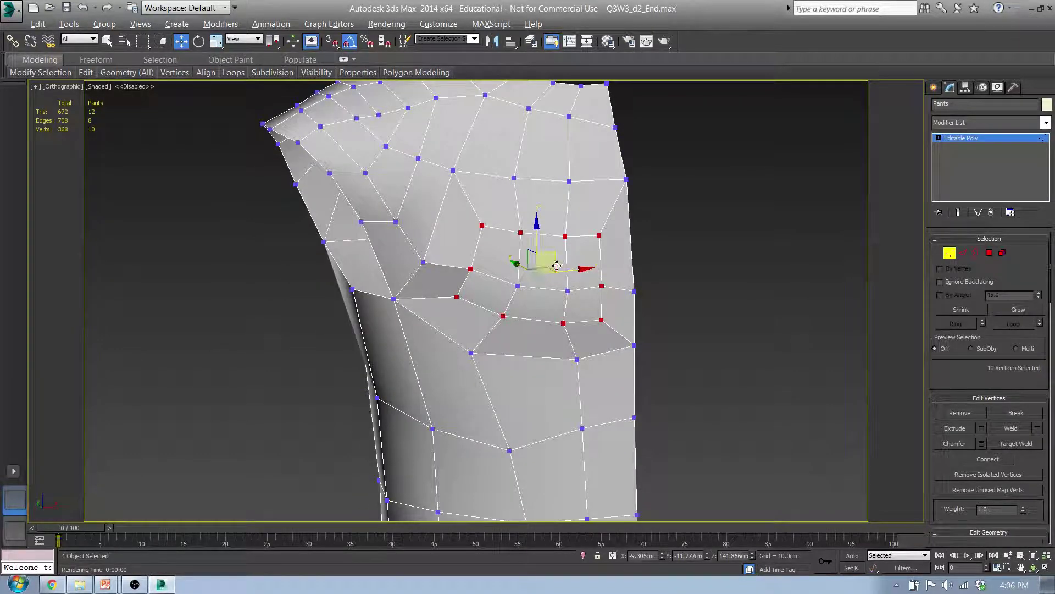
pyautogui.click(457, 298)
pyautogui.keyDown('alt'); pyautogui.moveTo(488, 313); pyautogui.dragTo(409, 327, button='middle'); pyautogui.keyUp('alt')
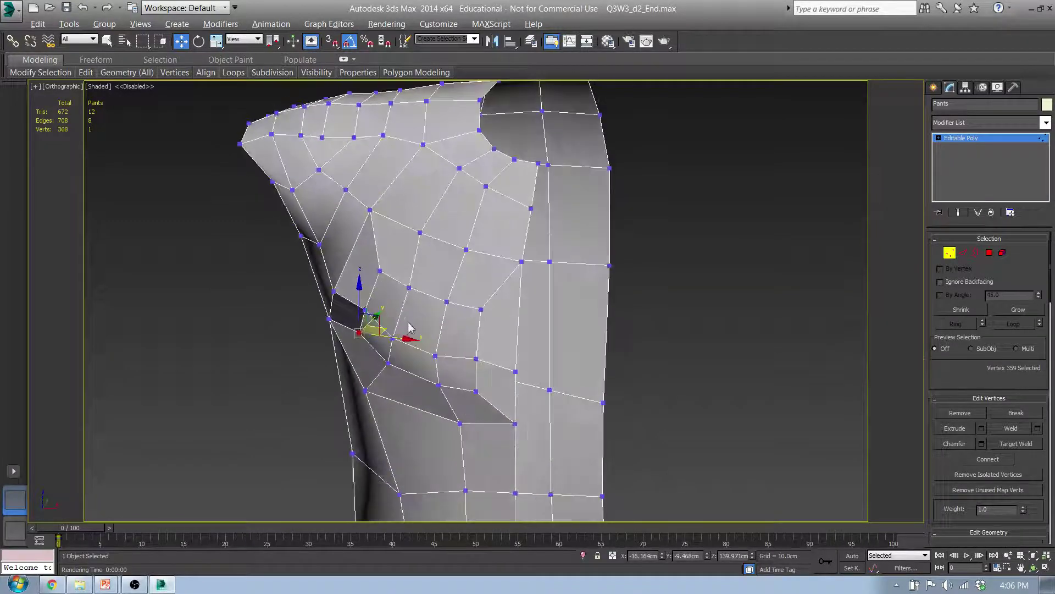
pyautogui.moveTo(383, 329); pyautogui.dragTo(378, 332)
pyautogui.keyDown('alt'); pyautogui.moveTo(378, 332); pyautogui.dragTo(488, 305, button='middle'); pyautogui.keyUp('alt')
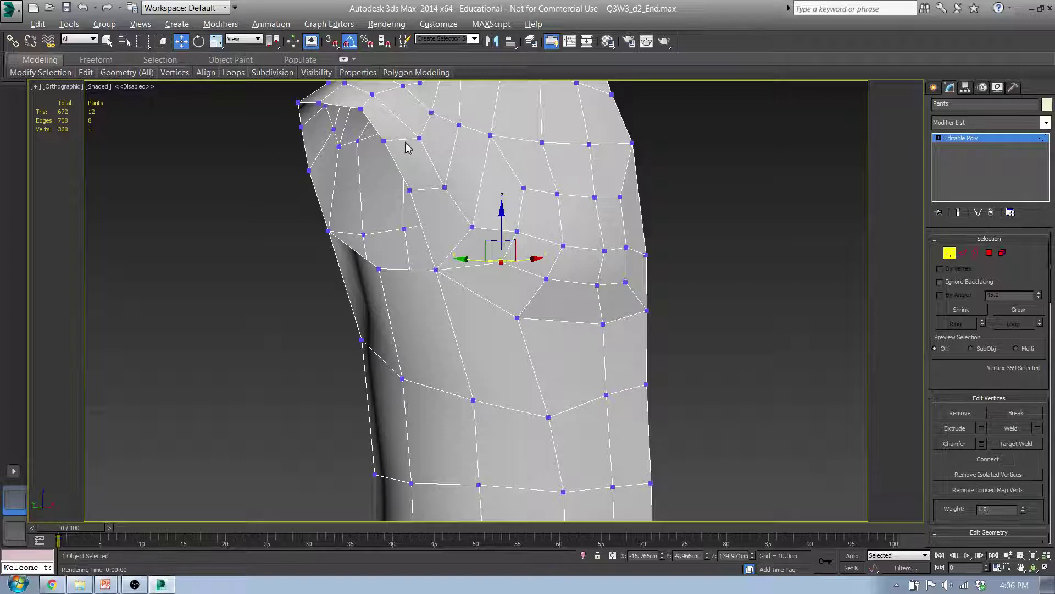
# Step: Examine the armpit and chest from the side, back and front, including the six selected chest polygons
pyautogui.keyDown('alt'); pyautogui.moveTo(407, 147); pyautogui.dragTo(433, 137, button='middle'); pyautogui.keyUp('alt')
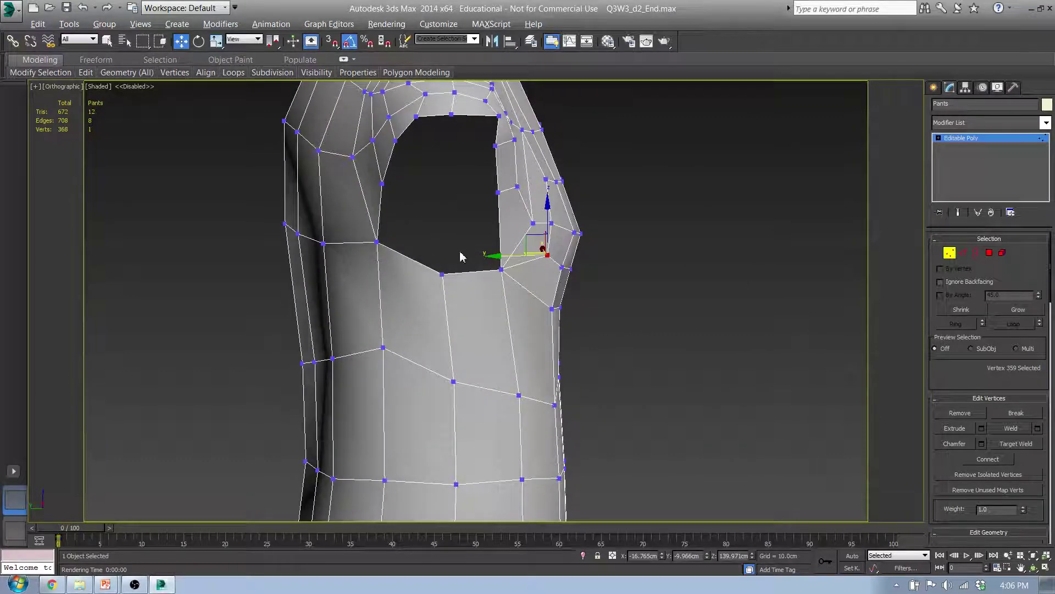
pyautogui.keyDown('alt'); pyautogui.moveTo(341, 205); pyautogui.dragTo(405, 239, button='middle'); pyautogui.keyUp('alt')
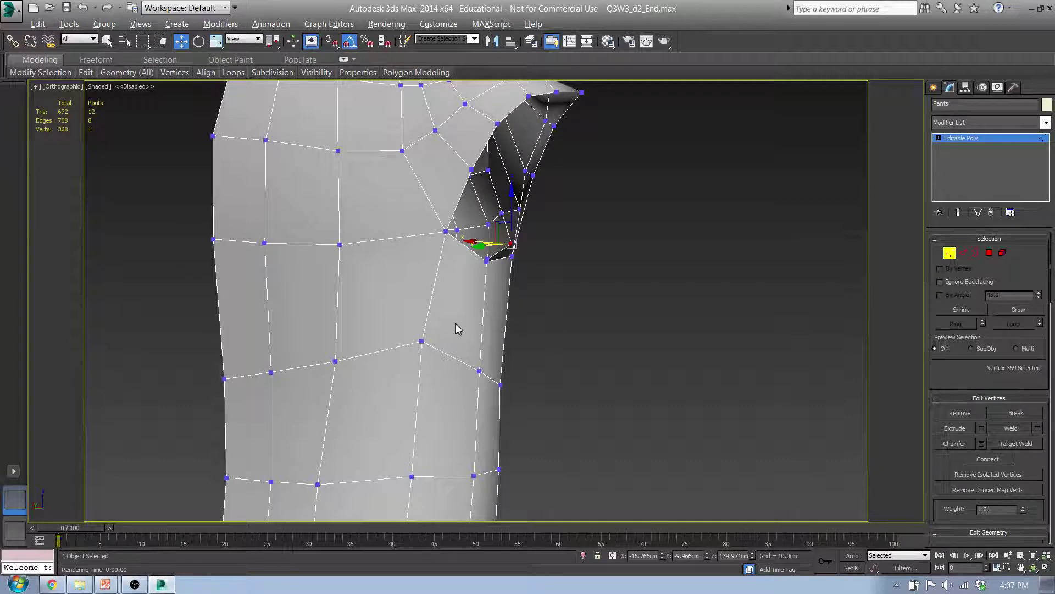
pyautogui.keyDown('alt'); pyautogui.moveTo(438, 165); pyautogui.dragTo(301, 212, button='middle'); pyautogui.keyUp('alt')
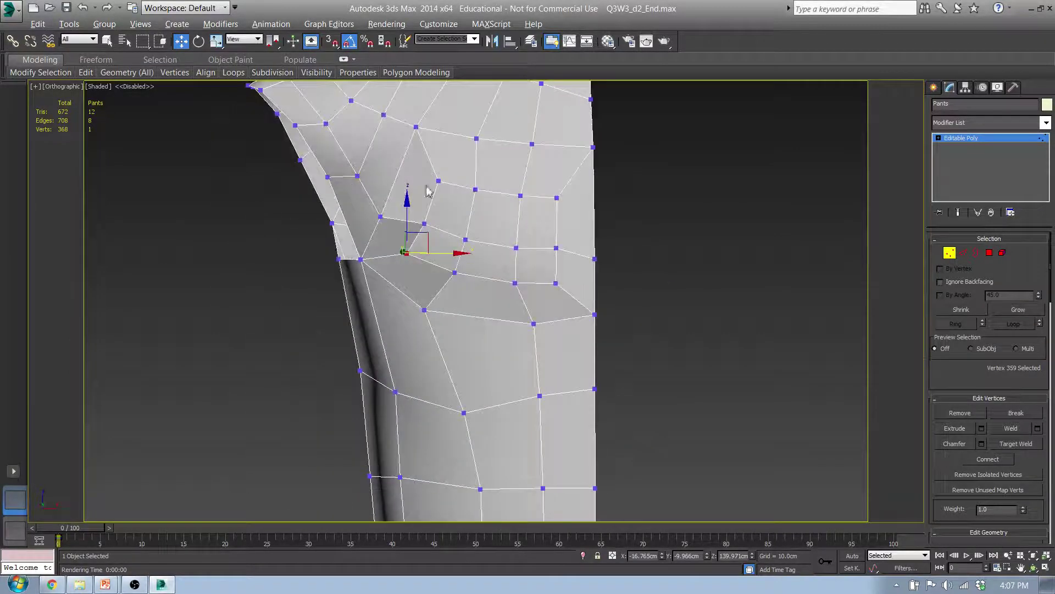
pyautogui.keyDown('alt'); pyautogui.moveTo(428, 191); pyautogui.dragTo(437, 211, button='middle'); pyautogui.keyUp('alt')
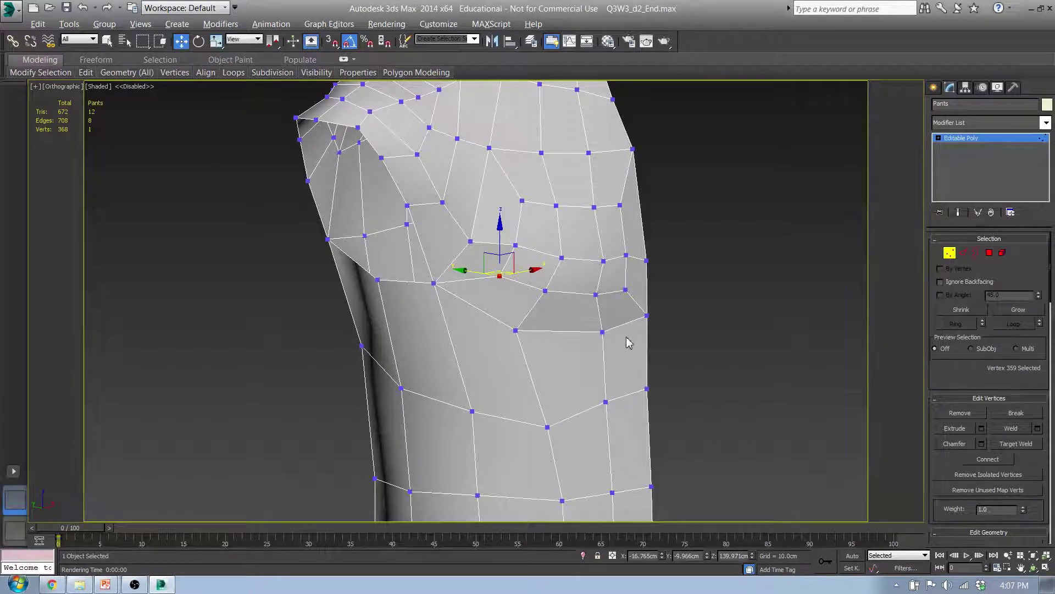
pyautogui.moveTo(493, 300)
pyautogui.keyDown('alt'); pyautogui.mouseDown(button='middle')
pyautogui.moveTo(550, 287)
pyautogui.moveTo(494, 271)
pyautogui.moveTo(506, 292)
pyautogui.mouseUp(button='middle'); pyautogui.keyUp('alt')
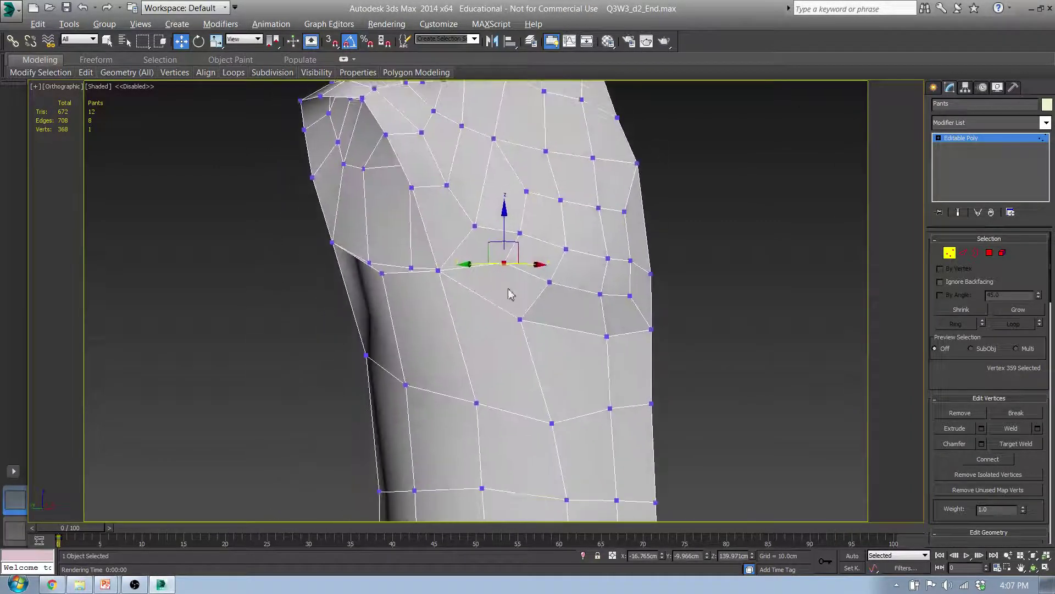
pyautogui.click(990, 253)
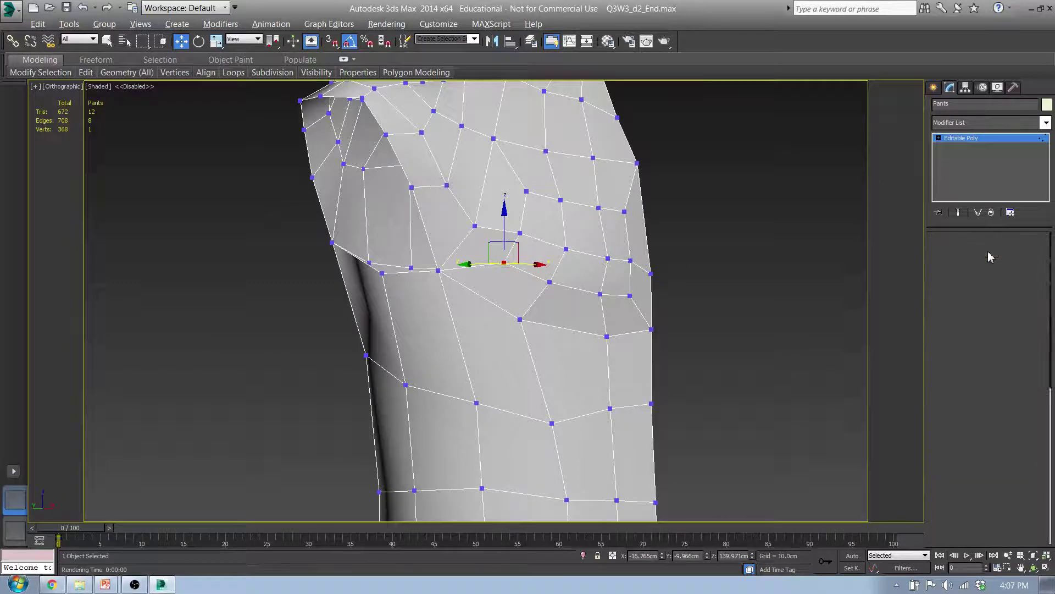
pyautogui.keyDown('alt'); pyautogui.moveTo(611, 262); pyautogui.dragTo(604, 283, button='middle'); pyautogui.keyUp('alt')
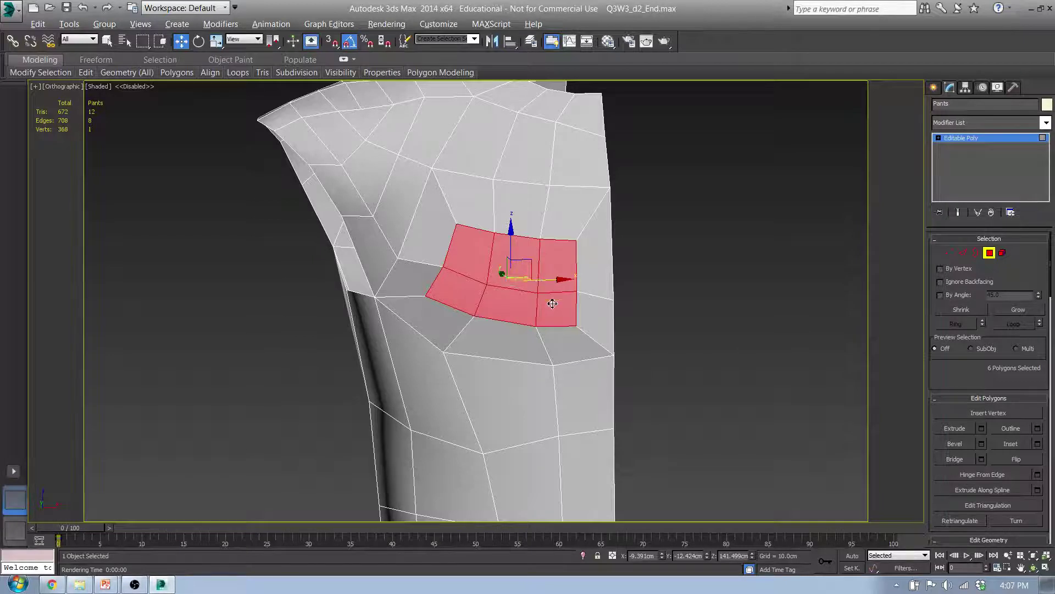
pyautogui.moveTo(553, 302); pyautogui.dragTo(522, 274, button='middle')
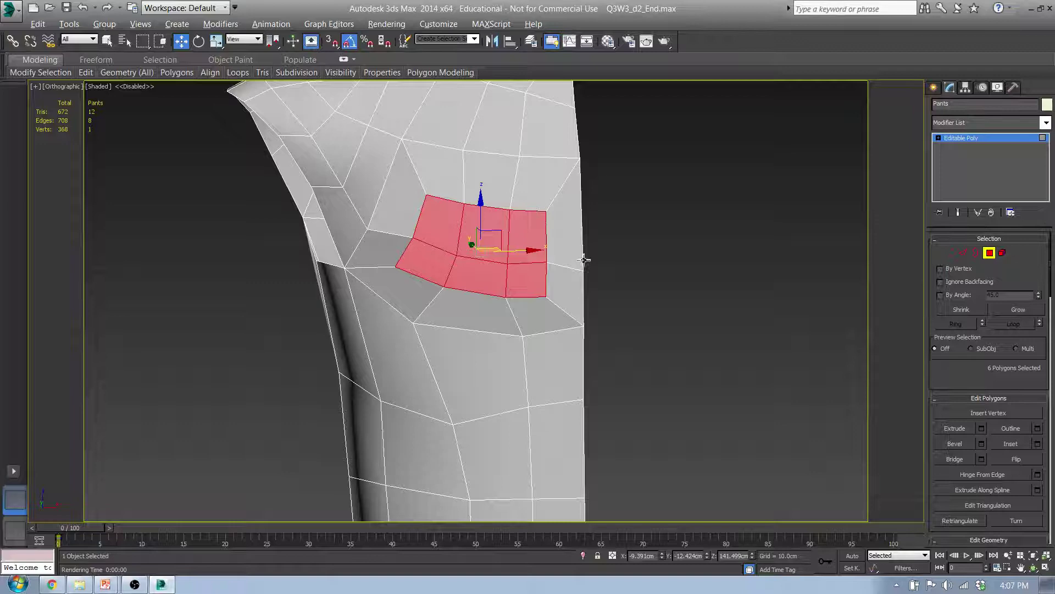
pyautogui.keyDown('alt'); pyautogui.moveTo(585, 259); pyautogui.dragTo(570, 271, button='middle'); pyautogui.keyUp('alt')
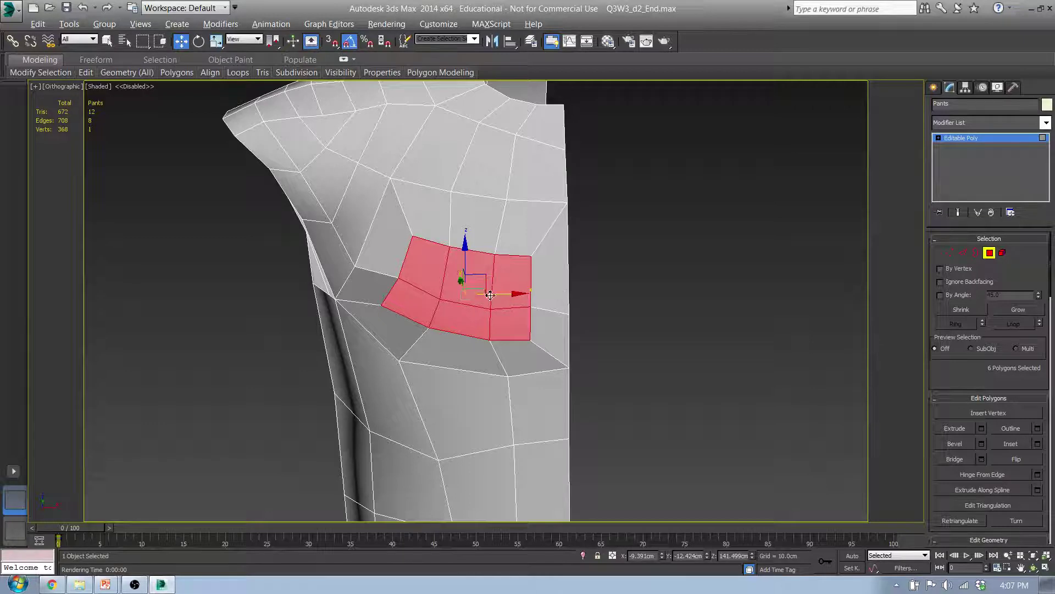
pyautogui.moveTo(402, 283); pyautogui.dragTo(514, 273, button='middle')
# Step: In the Front view, move the two middle vertices of the chest patch's upper border up and toward the body's centre line
pyautogui.click(950, 254)
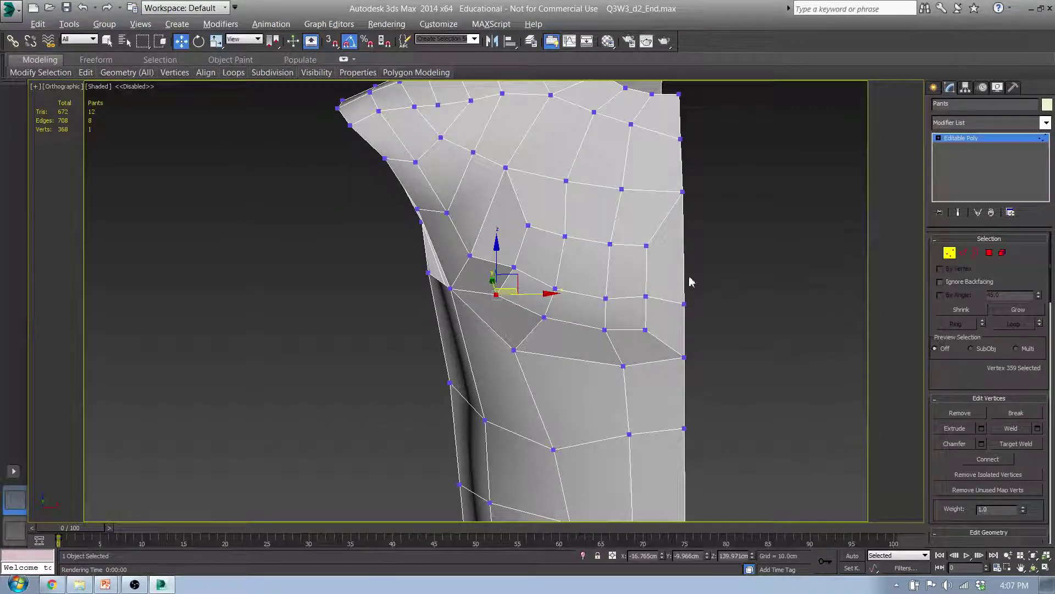
pyautogui.keyDown('alt'); pyautogui.moveTo(652, 306); pyautogui.dragTo(676, 238, button='middle'); pyautogui.keyUp('alt')
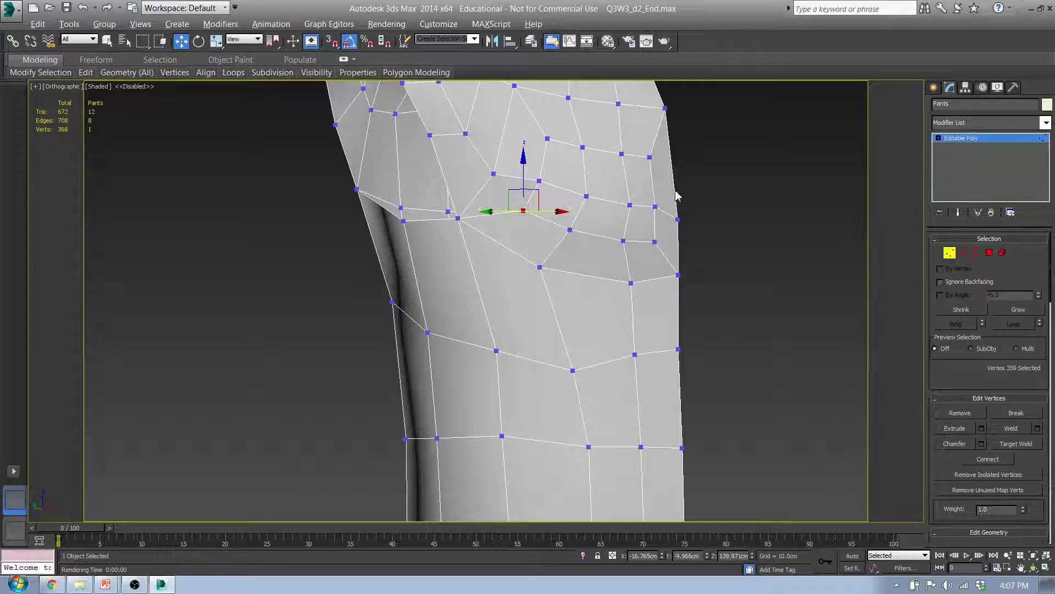
pyautogui.click(583, 147)
pyautogui.moveTo(649, 255); pyautogui.dragTo(582, 260, button='middle')
pyautogui.press('f')
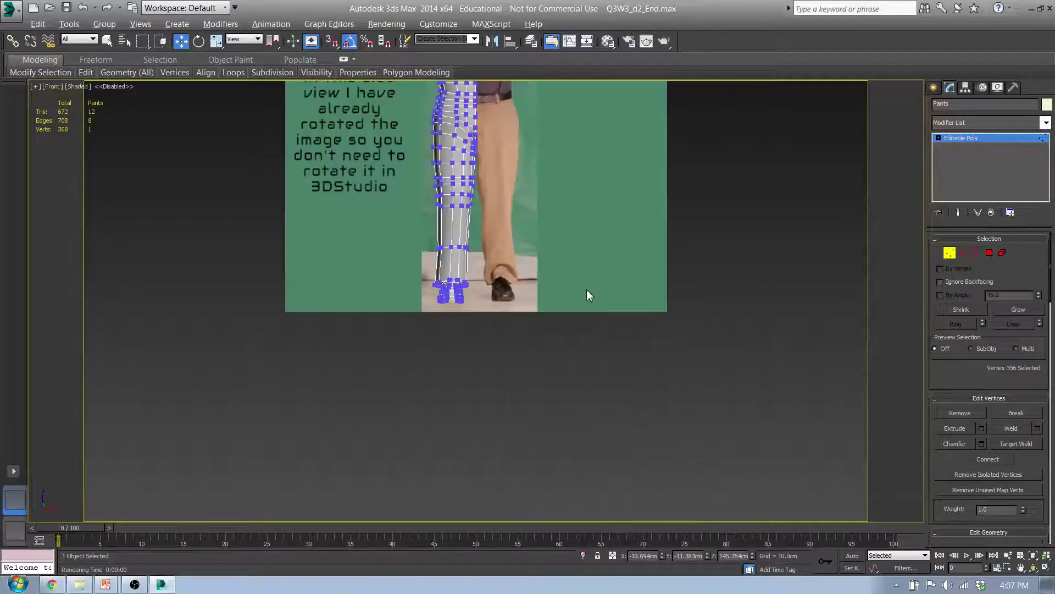
pyautogui.moveTo(514, 205); pyautogui.dragTo(512, 516, button='middle')
pyautogui.scroll(11, 441, 343)
pyautogui.moveTo(495, 403); pyautogui.dragTo(480, 318, button='middle')
pyautogui.moveTo(461, 239); pyautogui.dragTo(501, 194)
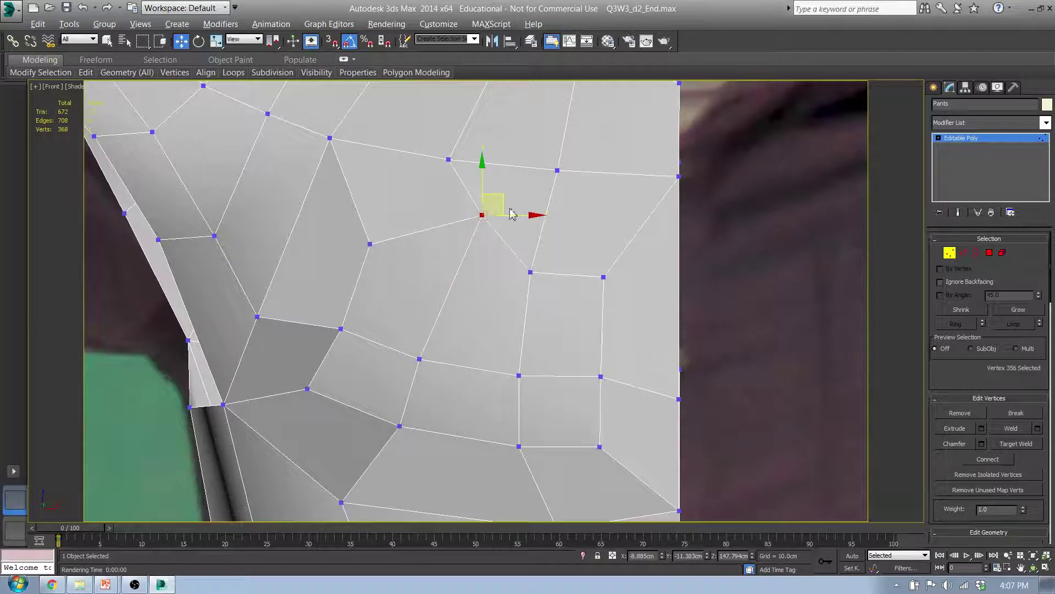
pyautogui.click(531, 272)
pyautogui.moveTo(547, 260); pyautogui.dragTo(588, 210)
# Step: Move the middle vertex of the patch's inner border toward the centre line and slightly up
pyautogui.click(603, 277)
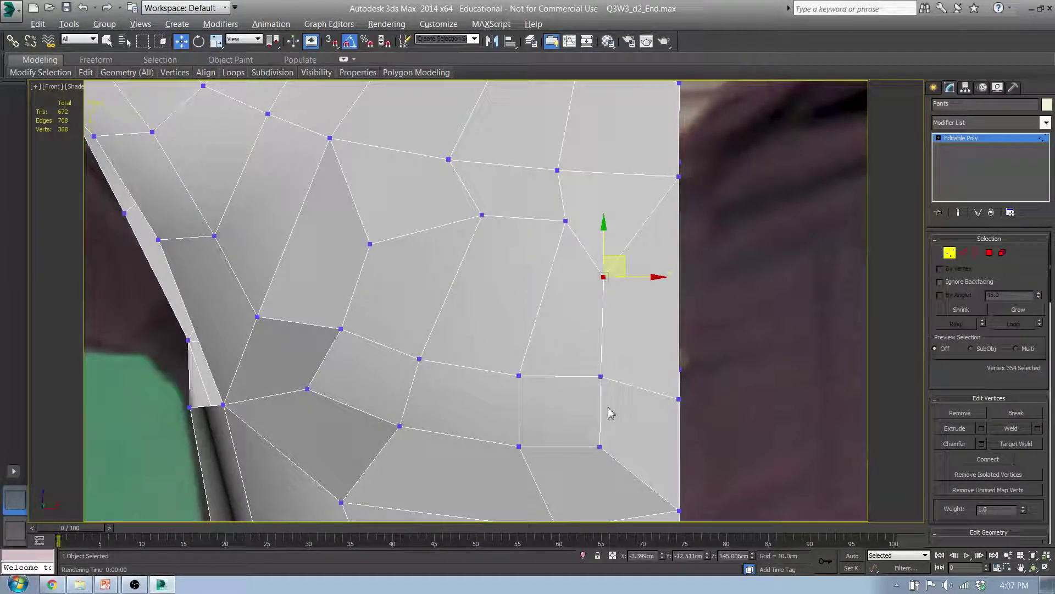
pyautogui.click(601, 377)
pyautogui.moveTo(626, 354); pyautogui.dragTo(648, 346)
# Step: Round the patch's outer side by moving its lower corner vertex inward and down and its upper corner vertex inward and up
pyautogui.click(307, 389)
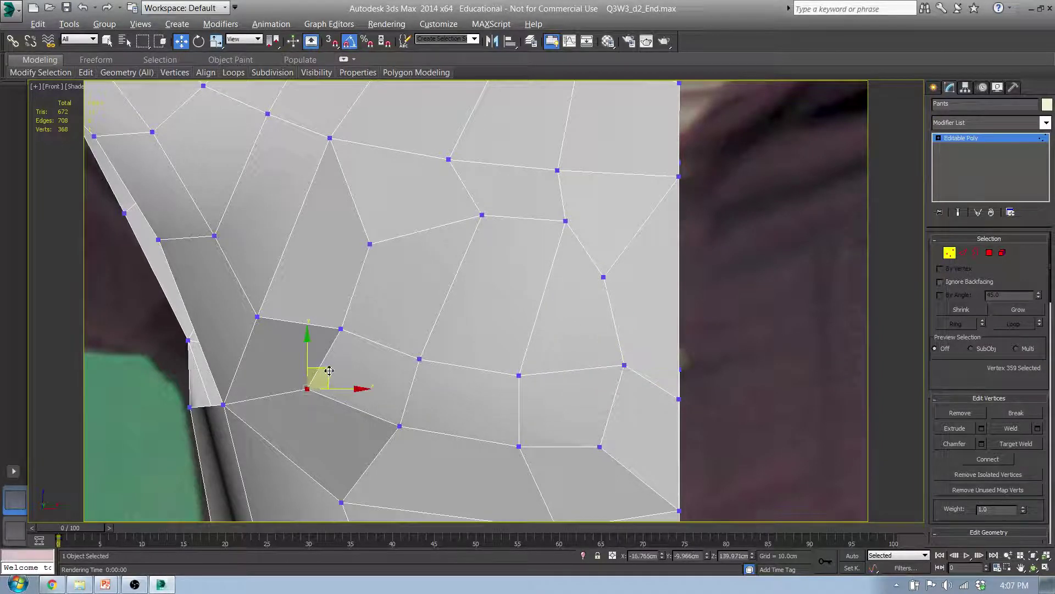
pyautogui.moveTo(306, 389); pyautogui.dragTo(341, 404)
pyautogui.click(342, 329)
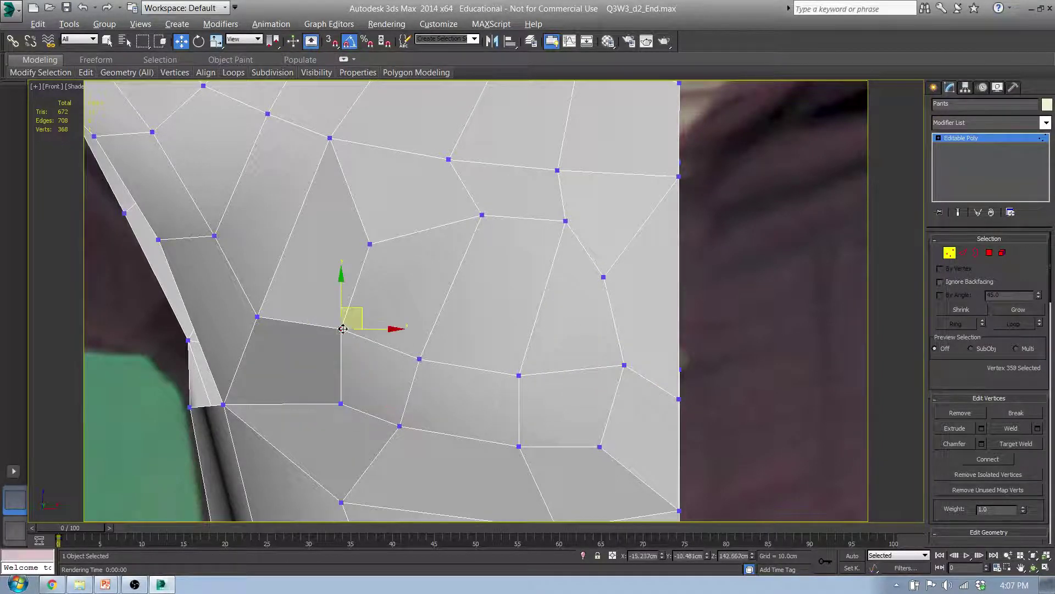
pyautogui.click(369, 245)
pyautogui.moveTo(382, 250); pyautogui.dragTo(405, 231)
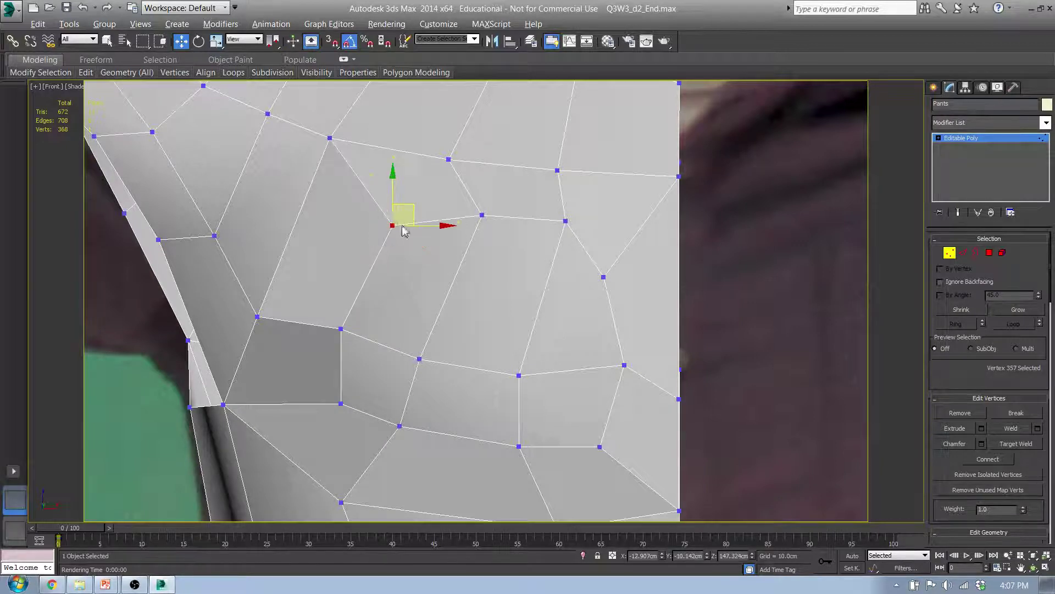
# Step: Move the two vertices directly above the chest patch up and toward the centre line to widen the surrounding ring
pyautogui.click(451, 167)
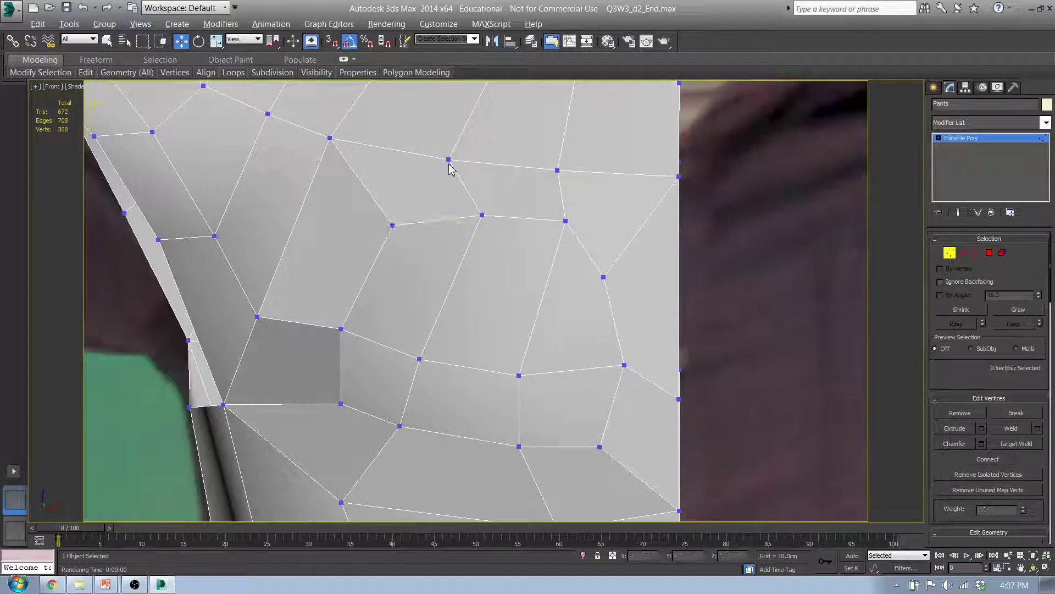
pyautogui.moveTo(448, 133); pyautogui.dragTo(434, 162)
pyautogui.click(449, 159)
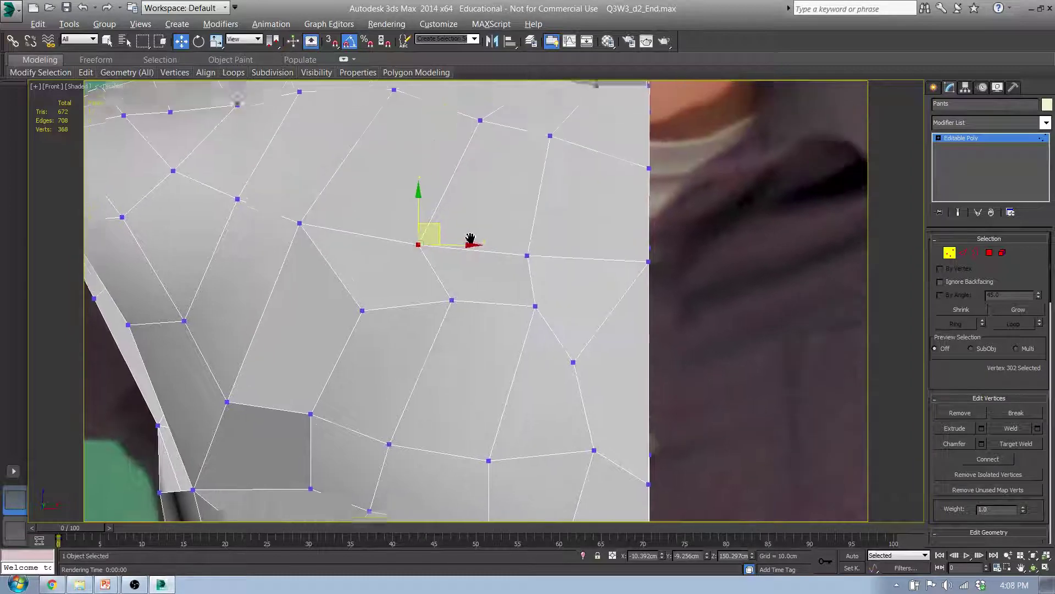
pyautogui.moveTo(468, 151); pyautogui.dragTo(434, 241, button='middle')
pyautogui.moveTo(436, 236); pyautogui.dragTo(463, 207)
pyautogui.click(525, 263)
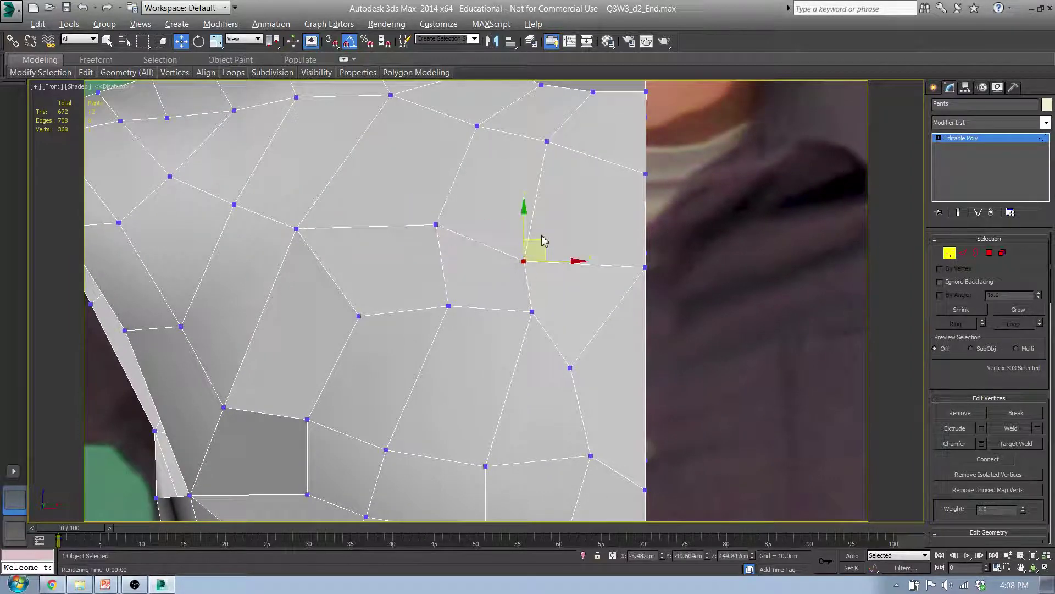
pyautogui.moveTo(543, 240); pyautogui.dragTo(567, 211)
# Step: Shift the two vertices between the chest patch and the shoulder slightly down and outward
pyautogui.moveTo(289, 259); pyautogui.dragTo(450, 205, button='middle')
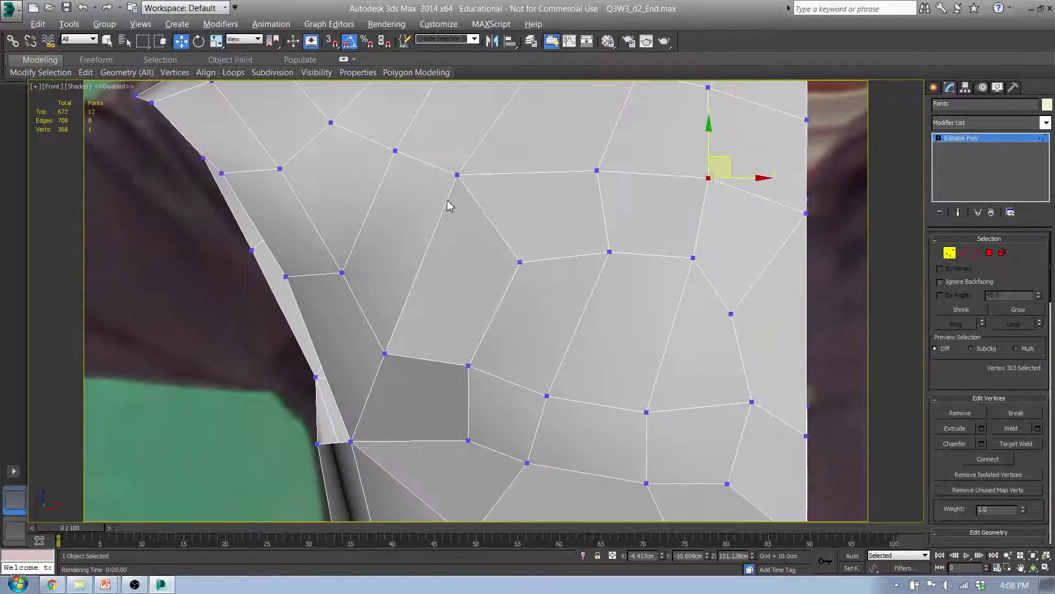
pyautogui.click(459, 175)
pyautogui.moveTo(477, 163); pyautogui.dragTo(463, 190)
pyautogui.click(396, 152)
pyautogui.moveTo(418, 136); pyautogui.dragTo(410, 144)
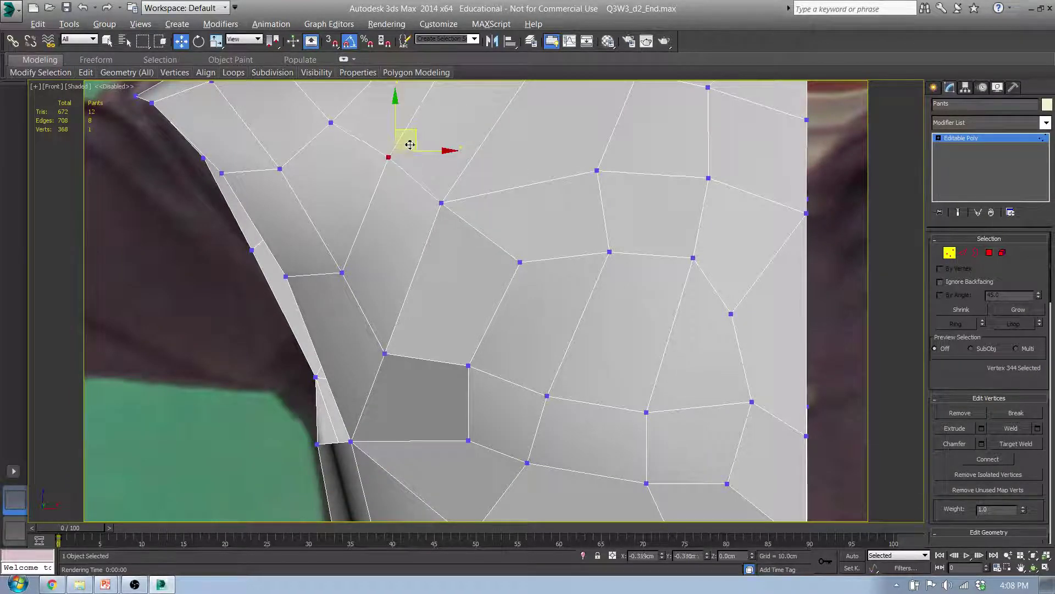
# Step: Lower the two upper chest vertices just below the shoulder line to even out the edge flow
pyautogui.moveTo(566, 137); pyautogui.dragTo(505, 283, button='middle')
pyautogui.click(397, 190)
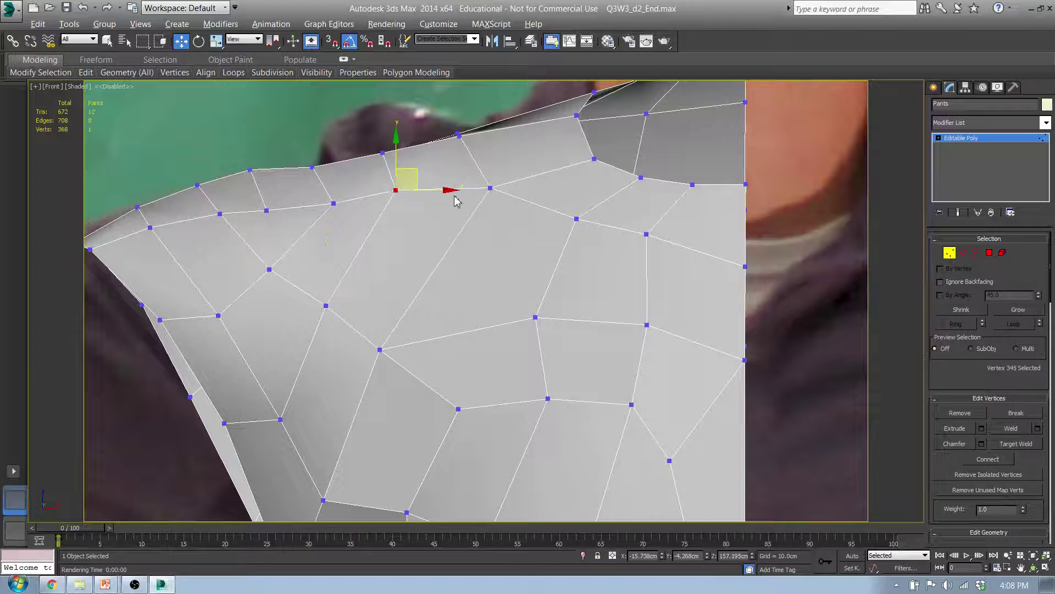
pyautogui.keyDown('ctrl'); pyautogui.click(491, 188); pyautogui.keyUp('ctrl')
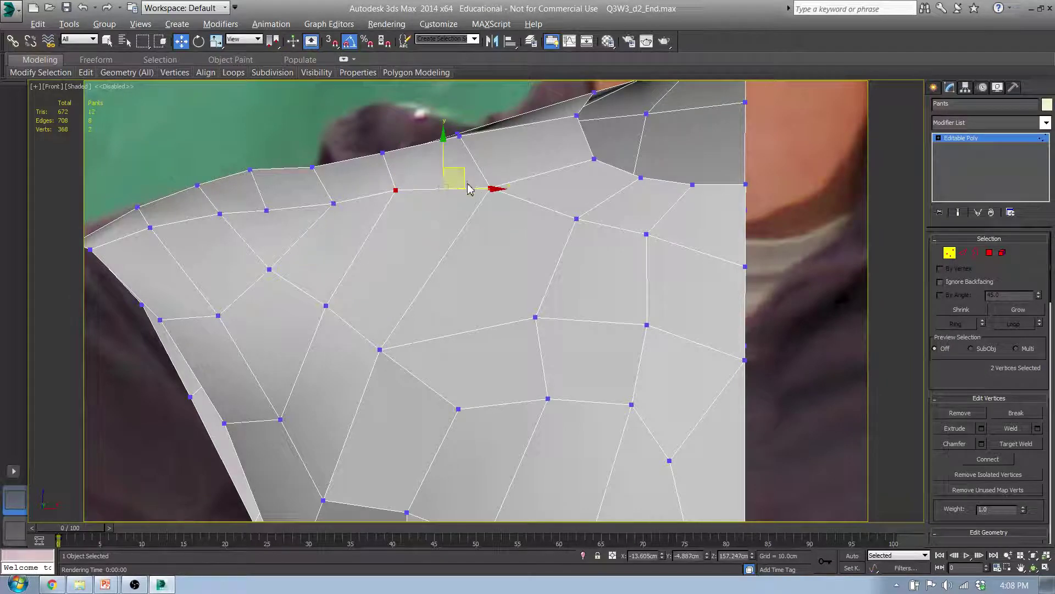
pyautogui.click(397, 190)
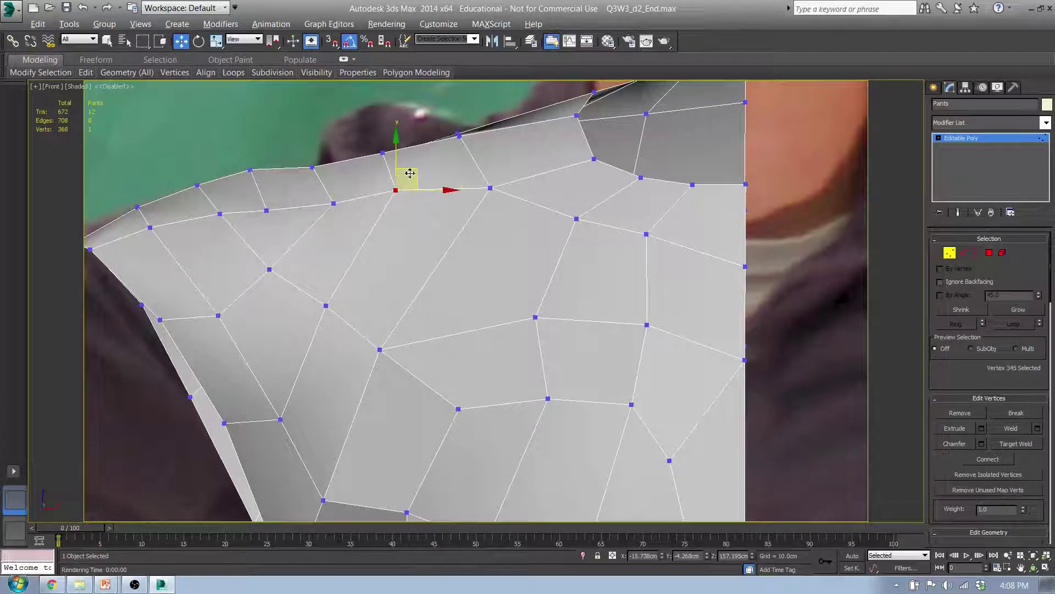
pyautogui.moveTo(409, 173); pyautogui.dragTo(410, 192)
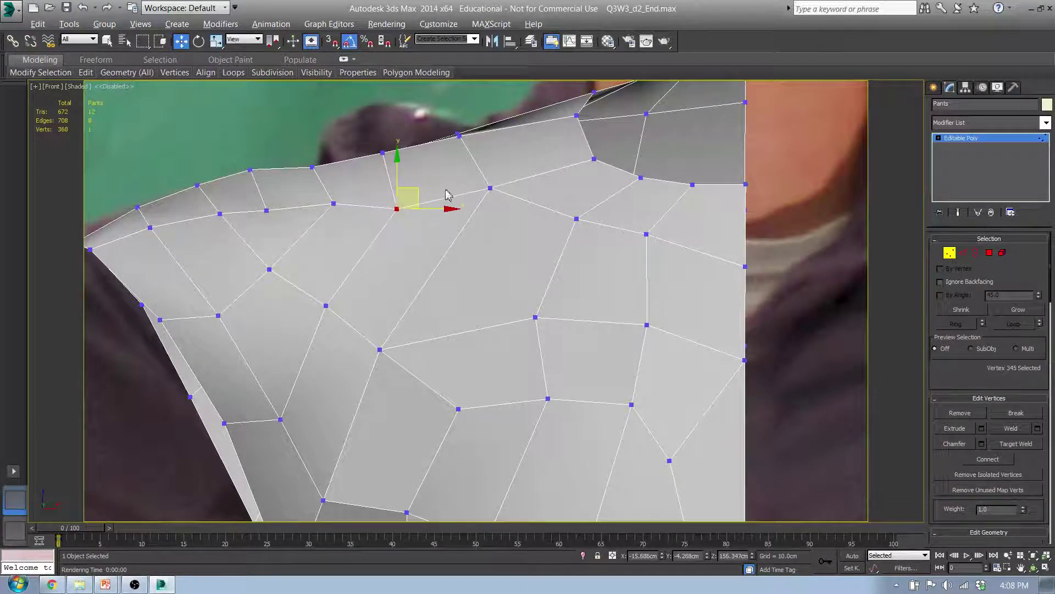
pyautogui.click(490, 189)
pyautogui.moveTo(513, 171); pyautogui.dragTo(503, 194)
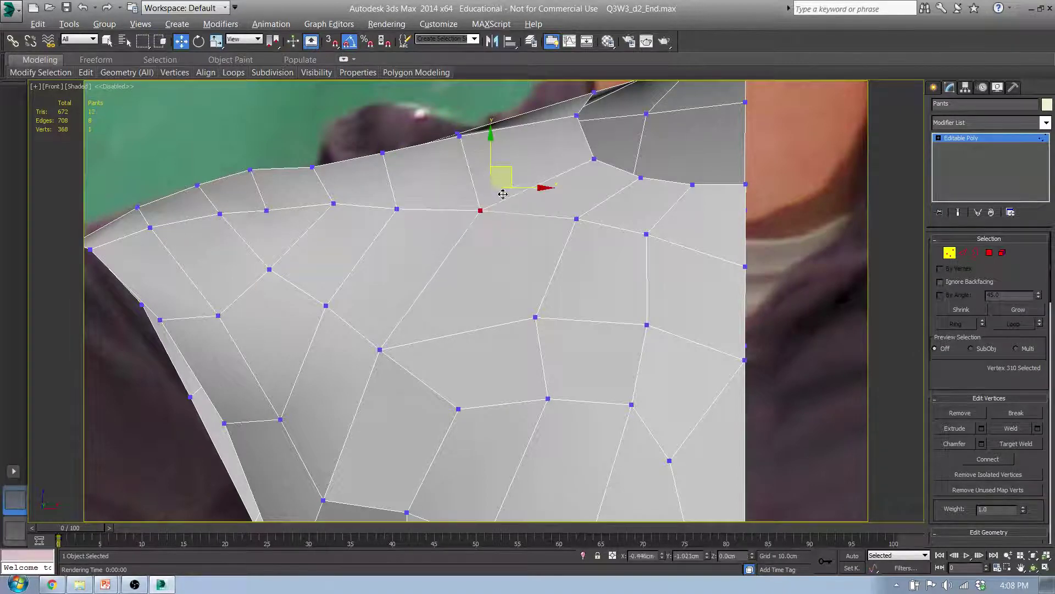
pyautogui.scroll(-5, 498, 182)
pyautogui.scroll(6, 407, 242)
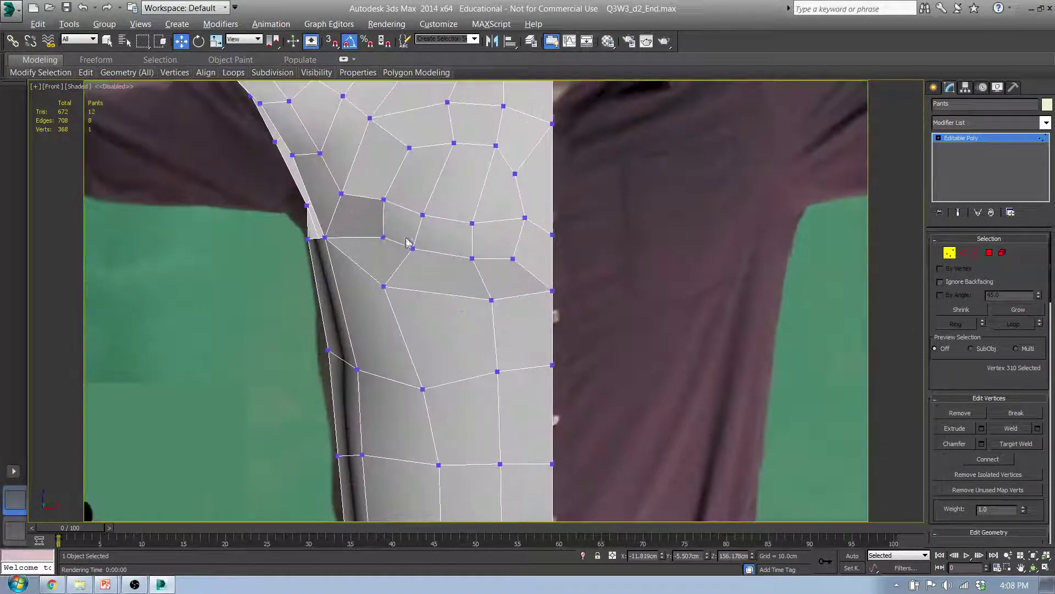
pyautogui.keyDown('alt'); pyautogui.moveTo(469, 231); pyautogui.dragTo(461, 341, button='middle'); pyautogui.keyUp('alt')
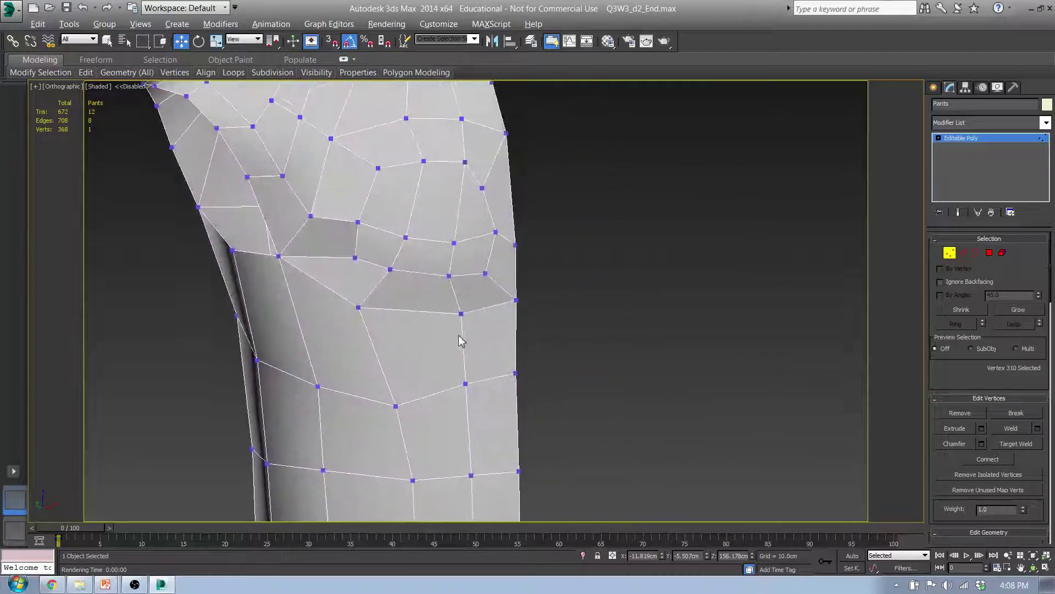
# Step: Select the second vertex from the outer side on the chest patch's lower edge in Front view
pyautogui.press('f')
pyautogui.scroll(6, 362, 233)
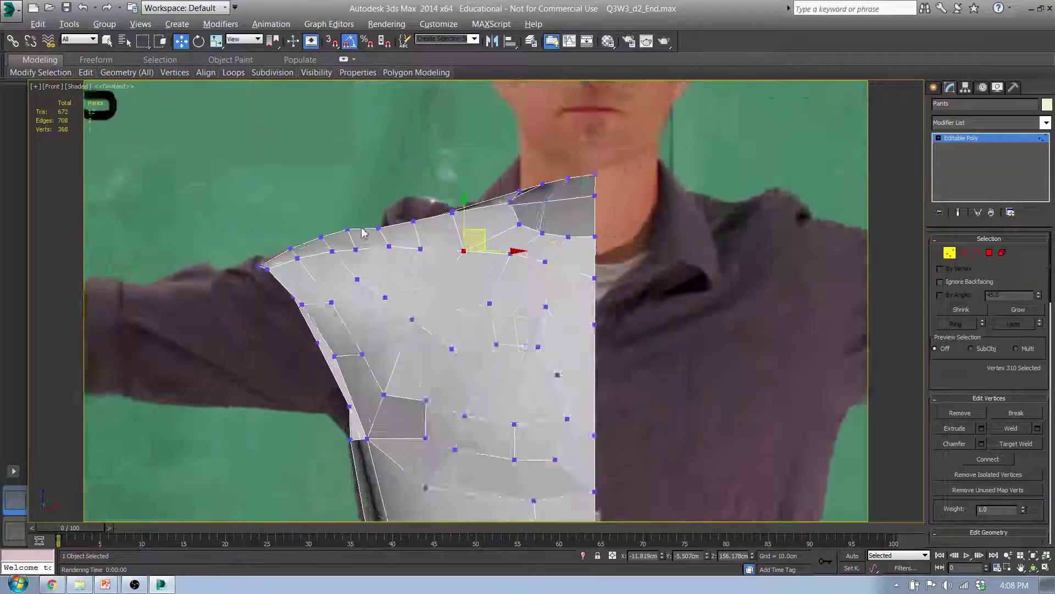
pyautogui.scroll(4, 362, 233)
pyautogui.moveTo(180, 144); pyautogui.dragTo(250, 114)
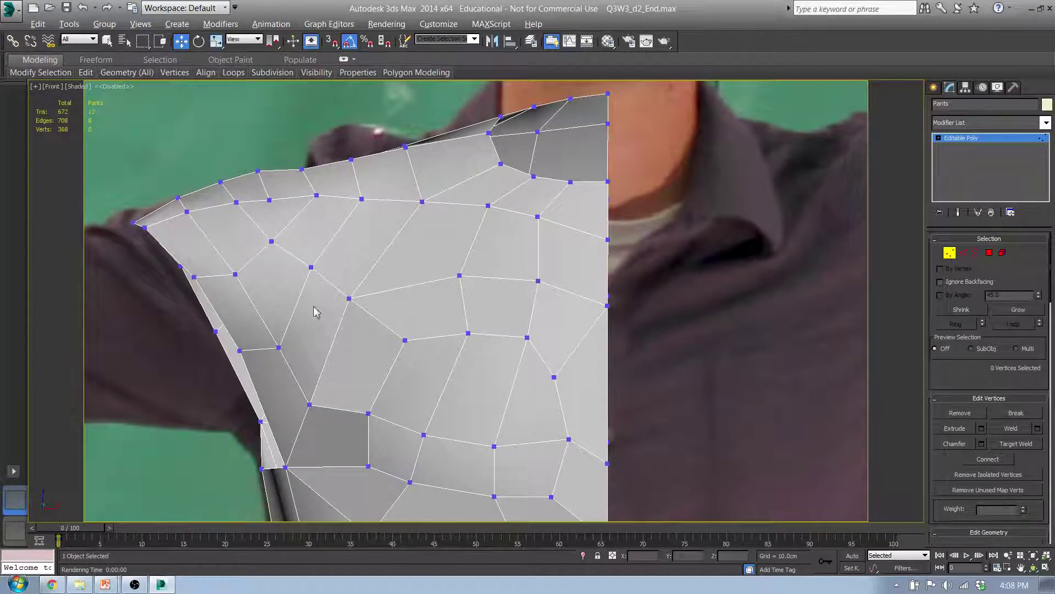
pyautogui.moveTo(468, 398); pyautogui.dragTo(474, 202, button='middle')
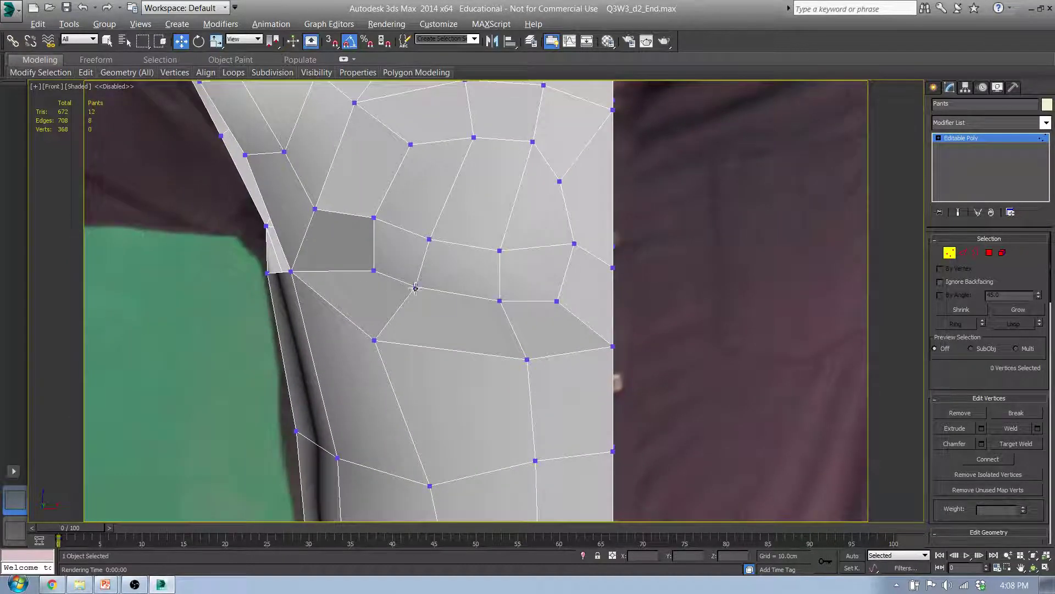
pyautogui.click(415, 288)
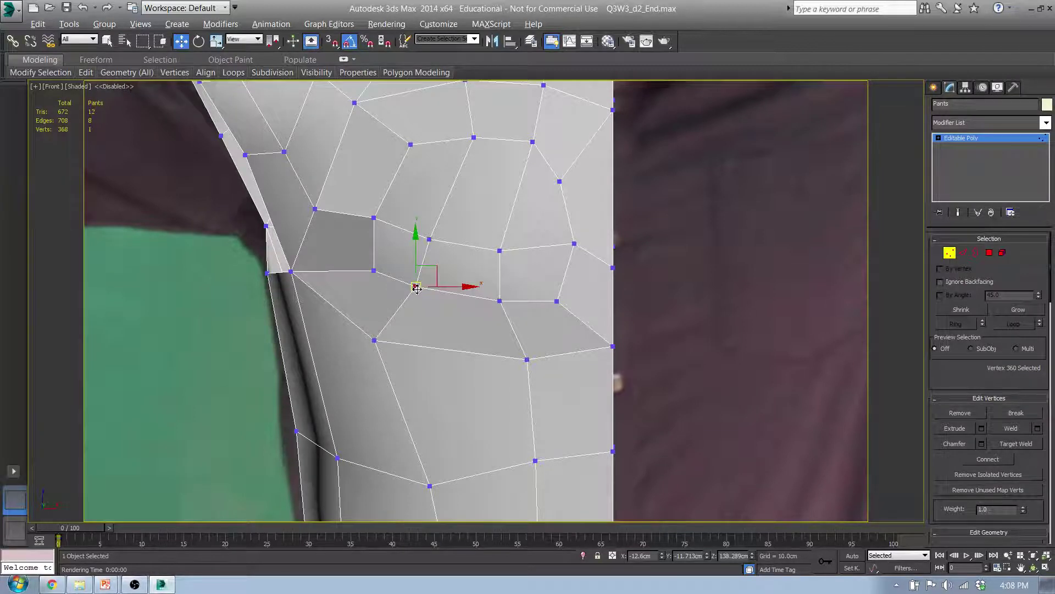
pyautogui.keyDown('shift'); pyautogui.moveTo(435, 270); pyautogui.dragTo(436, 278); pyautogui.keyUp('shift')
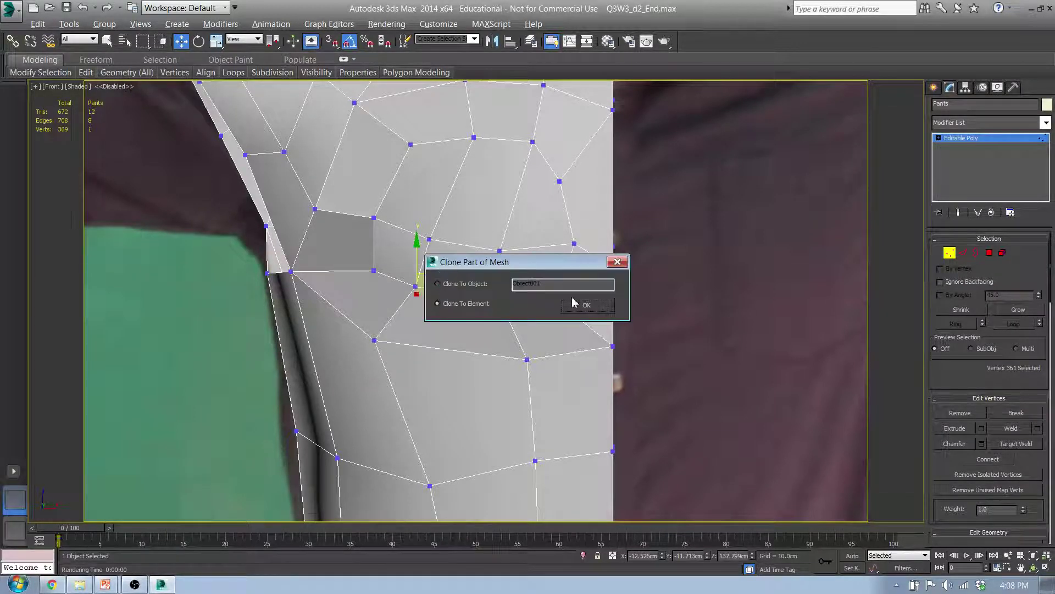
pyautogui.click(618, 262)
pyautogui.click(462, 283)
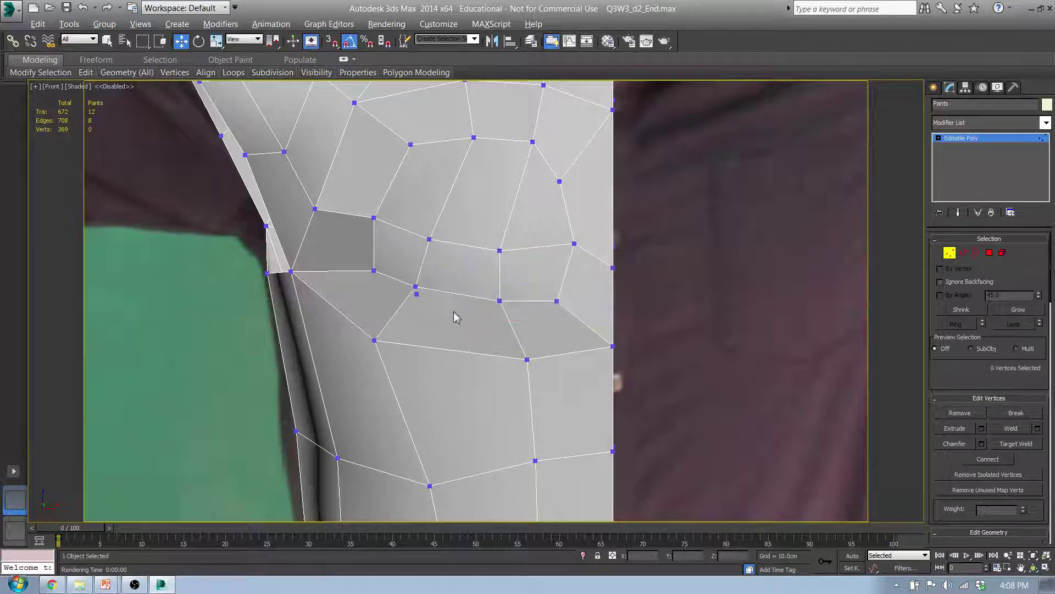
pyautogui.hotkey('ctrl', 'z')
pyautogui.hotkey('ctrl', 'z')
# Step: Move the selected vertex and its inner neighbour on the chest patch's lower edge slightly down and outward to round it
pyautogui.moveTo(435, 268); pyautogui.dragTo(434, 276)
pyautogui.click(500, 302)
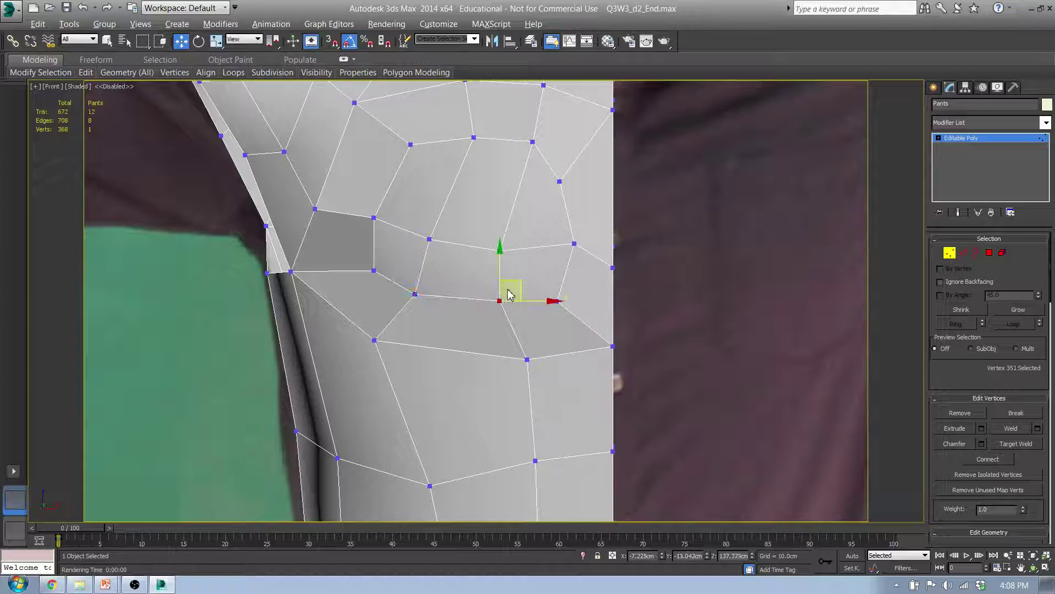
pyautogui.moveTo(520, 279); pyautogui.dragTo(509, 290)
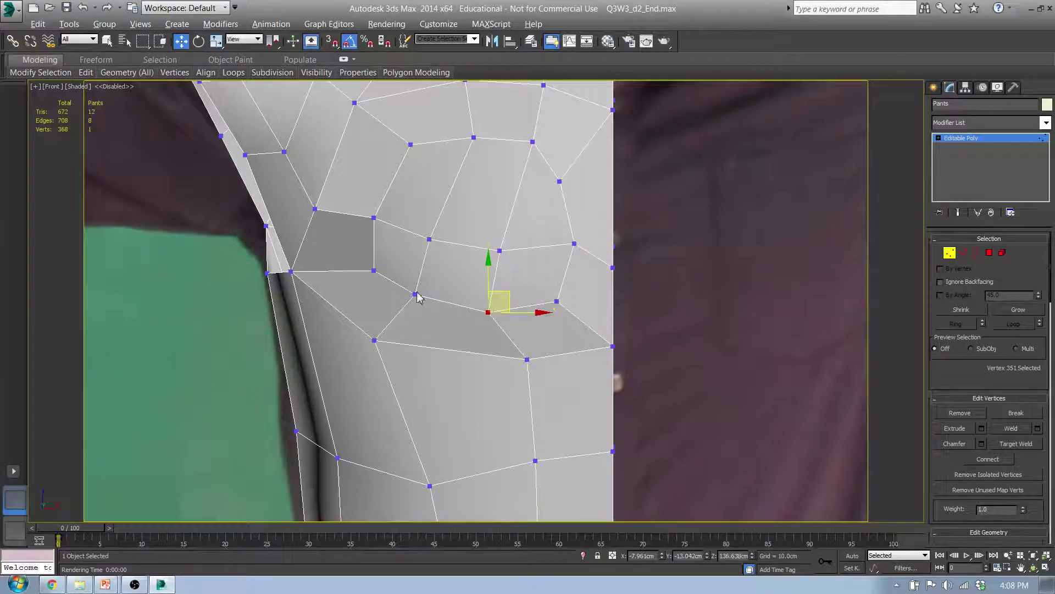
pyautogui.click(417, 295)
pyautogui.moveTo(426, 282); pyautogui.dragTo(415, 291)
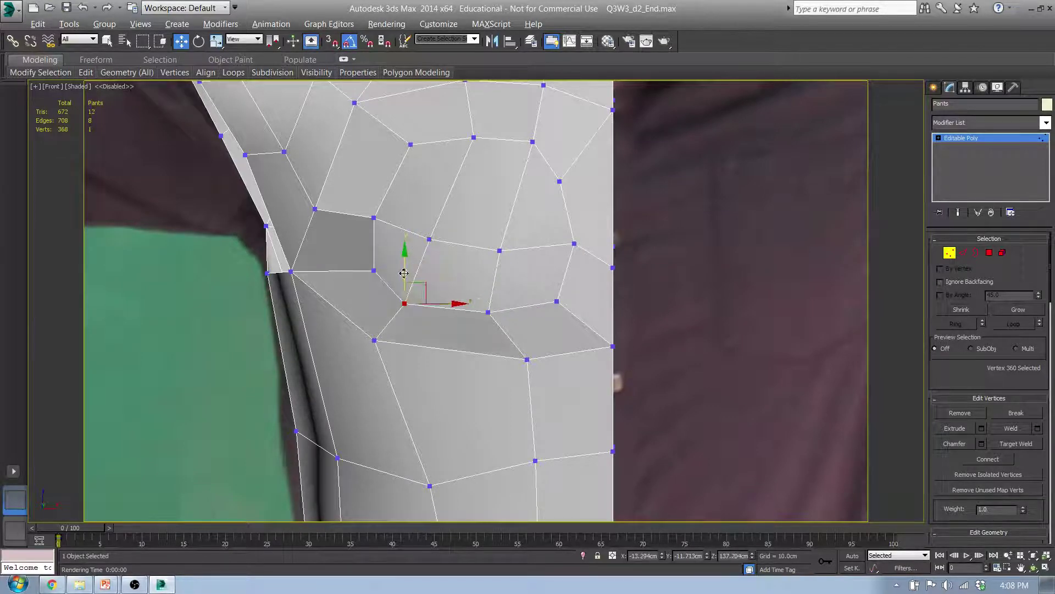
# Step: In Left view, pull the patch's three lower-edge vertices forward and slightly down, and the outer vertex above them slightly forward
pyautogui.scroll(-5, 388, 308)
pyautogui.press('l')
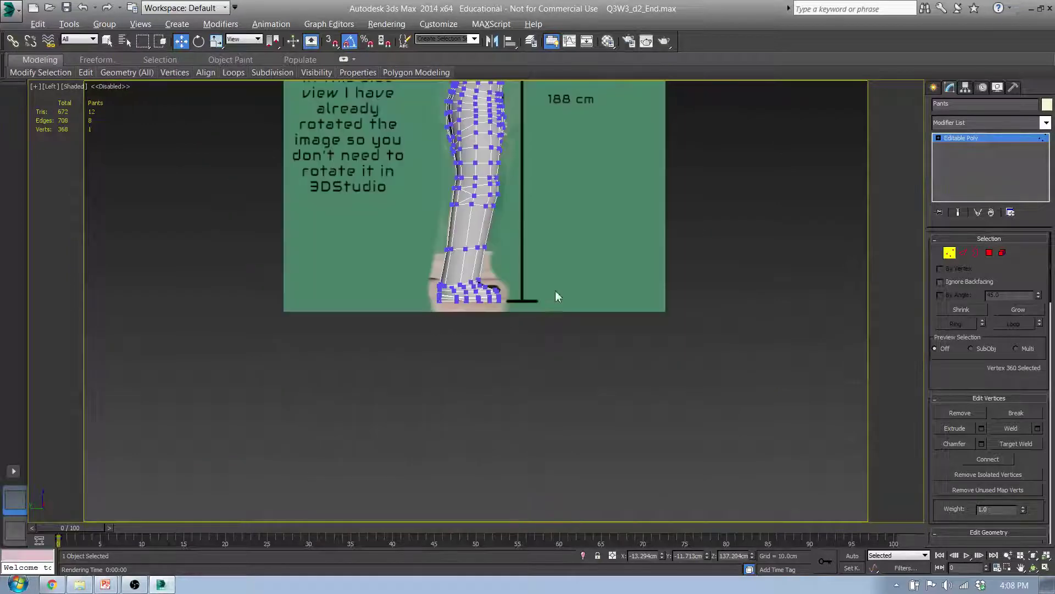
pyautogui.moveTo(545, 208); pyautogui.dragTo(530, 461, button='middle')
pyautogui.scroll(10, 482, 320)
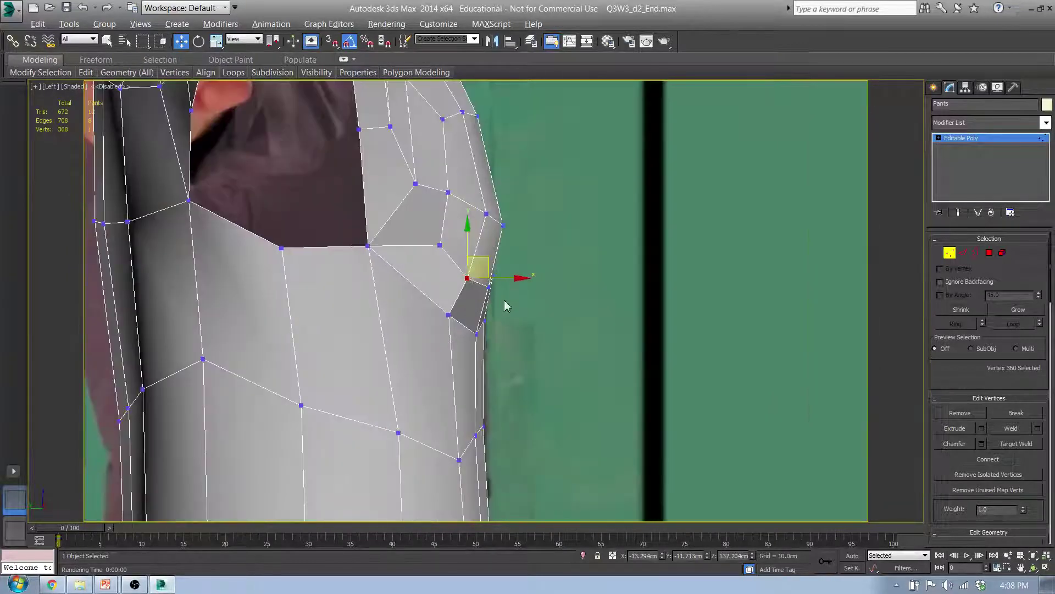
pyautogui.click(517, 304)
pyautogui.press('F3')
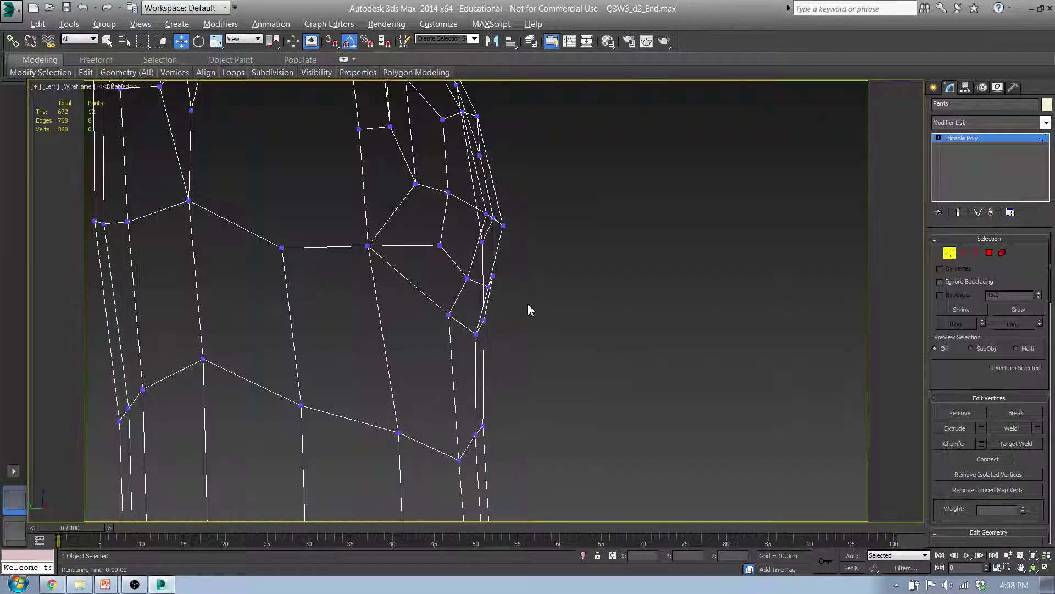
pyautogui.moveTo(536, 301)
pyautogui.mouseDown()
pyautogui.moveTo(456, 256)
pyautogui.moveTo(513, 271)
pyautogui.moveTo(531, 290)
pyautogui.mouseUp()
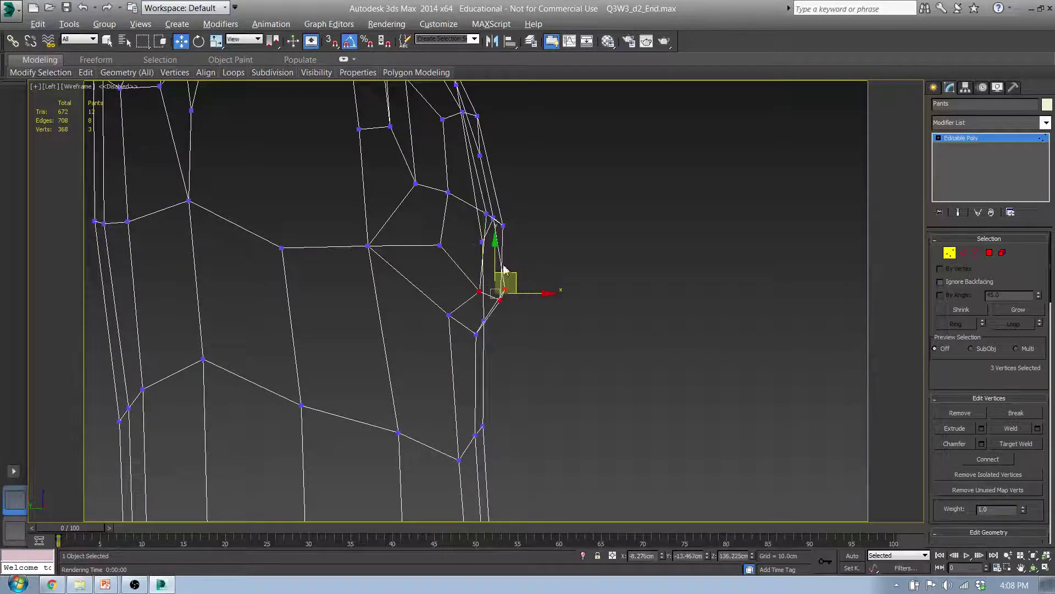
pyautogui.click(440, 247)
pyautogui.moveTo(464, 228); pyautogui.dragTo(475, 231)
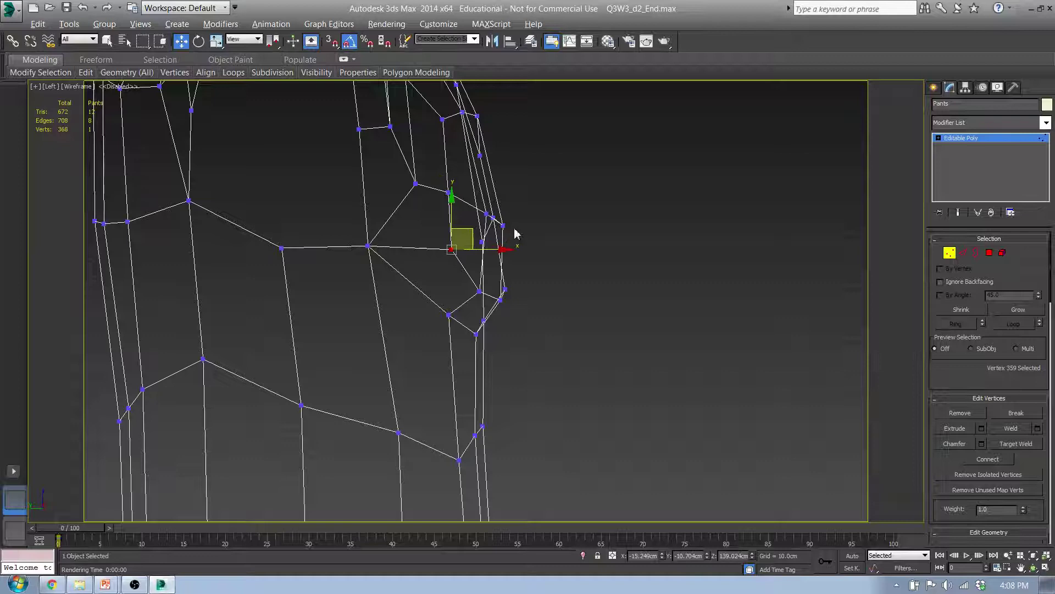
# Step: Move the inner middle vertex of the chest patch outward and slightly up in Front view
pyautogui.keyDown('alt'); pyautogui.moveTo(533, 240); pyautogui.dragTo(409, 247, button='middle'); pyautogui.keyUp('alt')
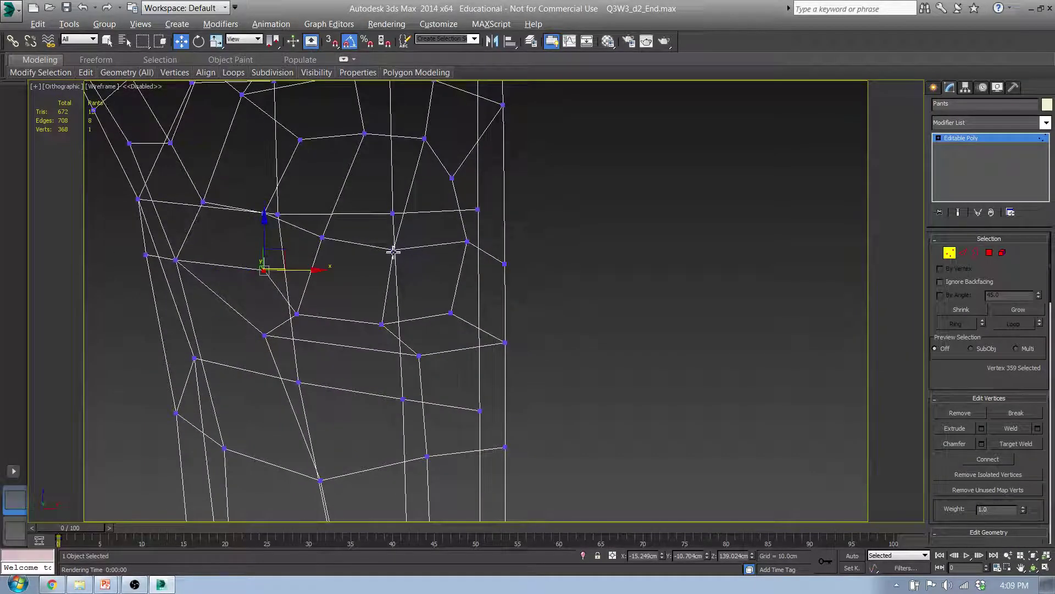
pyautogui.click(394, 251)
pyautogui.press('f')
pyautogui.moveTo(528, 167); pyautogui.dragTo(476, 433, button='middle')
pyautogui.press('F3')
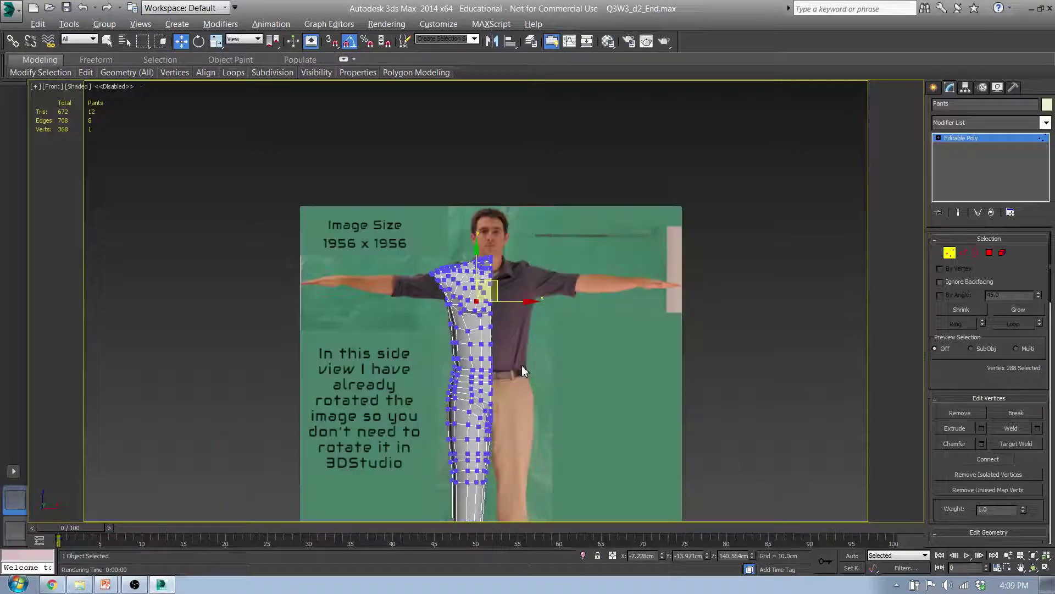
pyautogui.scroll(15, 473, 286)
pyautogui.moveTo(470, 185); pyautogui.dragTo(457, 182)
# Step: In Top view, add the patch's other middle vertex to the selection and move both slightly outward and forward
pyautogui.moveTo(464, 251); pyautogui.dragTo(436, 254, button='middle')
pyautogui.press('t')
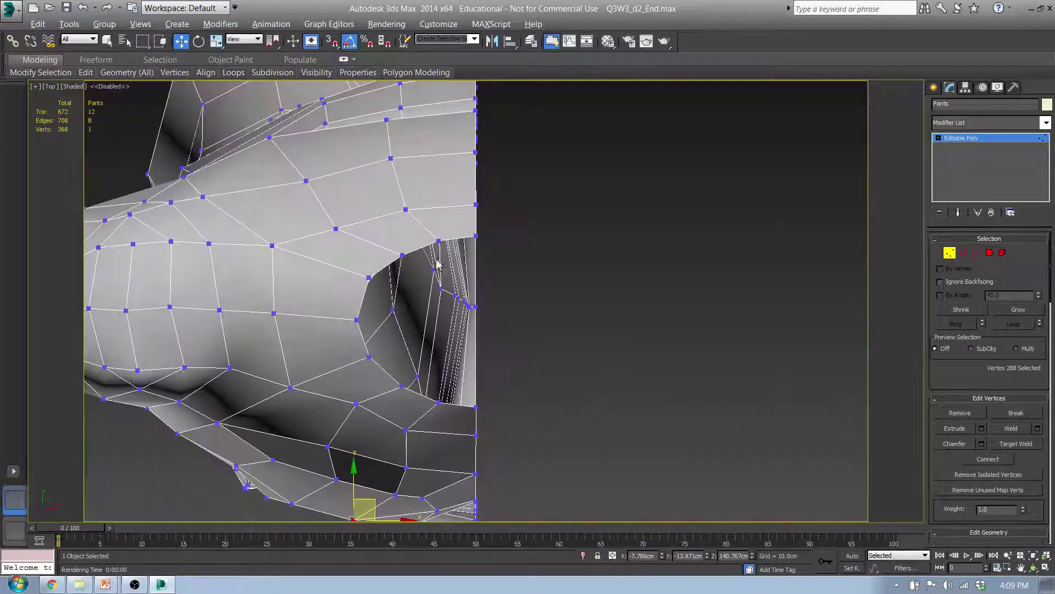
pyautogui.moveTo(435, 309); pyautogui.dragTo(427, 80, button='middle')
pyautogui.scroll(2, 289, 273)
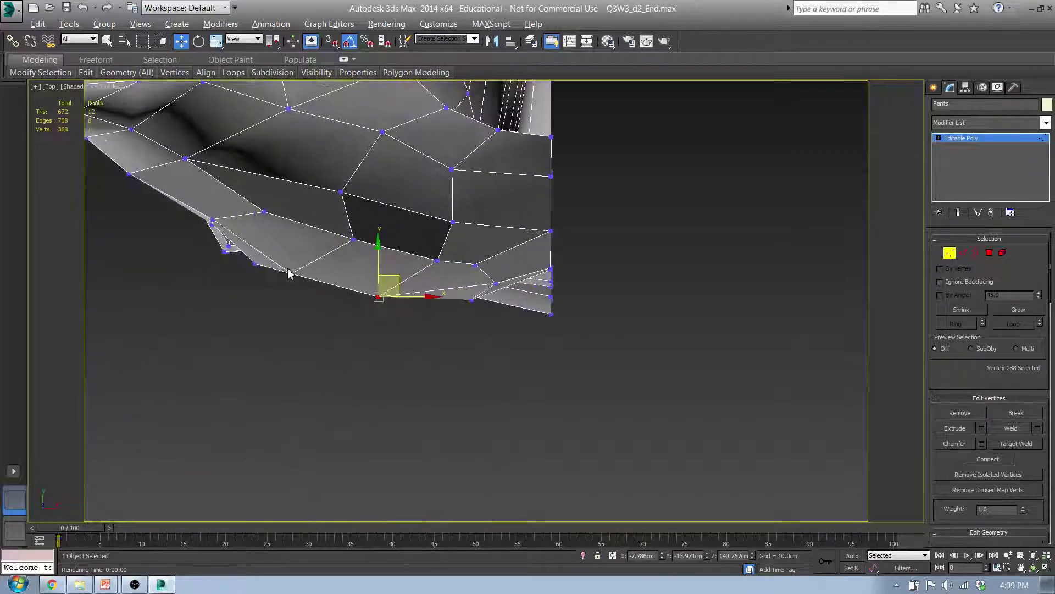
pyautogui.keyDown('ctrl'); pyautogui.click(290, 272); pyautogui.keyUp('ctrl')
pyautogui.moveTo(356, 267); pyautogui.dragTo(348, 271)
# Step: Convert the two-vertex selection into the six chest patch polygons surrounding those vertices
pyautogui.keyDown('alt'); pyautogui.moveTo(348, 271); pyautogui.dragTo(419, 411, button='middle'); pyautogui.keyUp('alt')
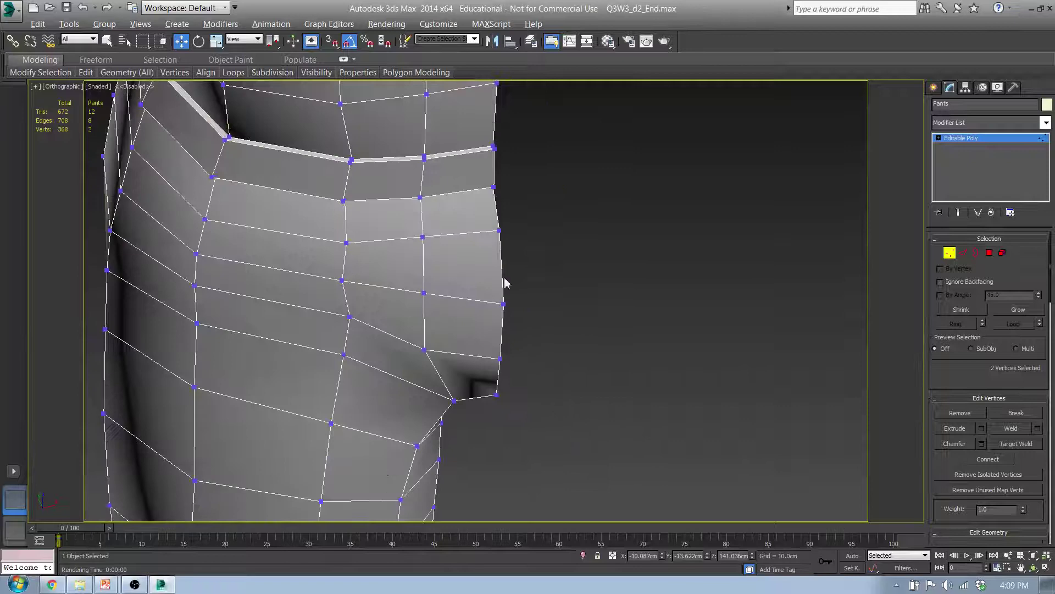
pyautogui.moveTo(504, 278); pyautogui.dragTo(539, 557, button='middle')
pyautogui.scroll(-3, 539, 557)
pyautogui.keyDown('alt'); pyautogui.moveTo(491, 372); pyautogui.dragTo(485, 331, button='middle'); pyautogui.keyUp('alt')
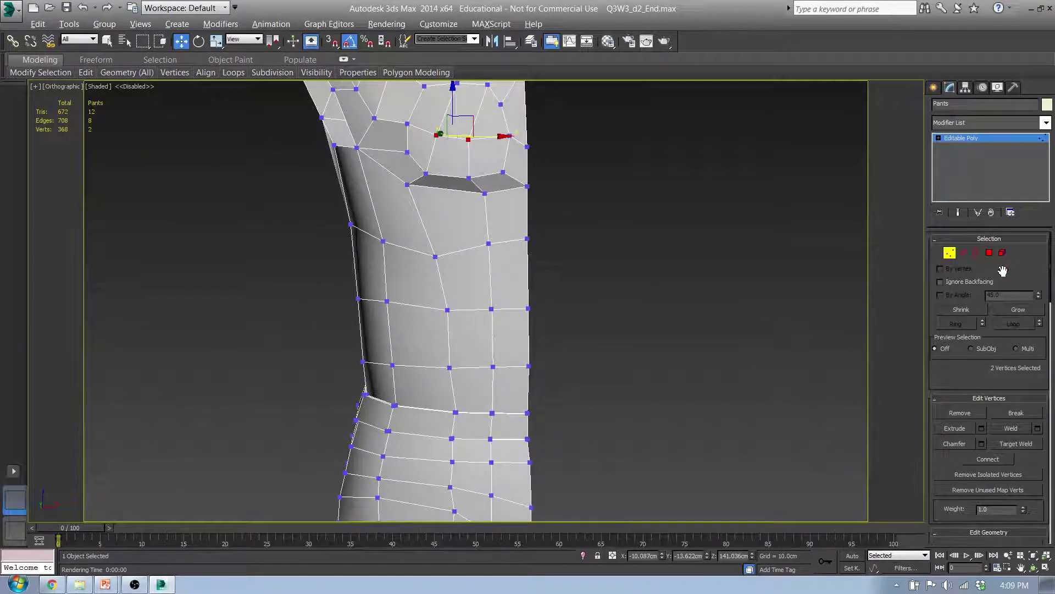
pyautogui.keyDown('ctrl'); pyautogui.click(989, 252); pyautogui.keyUp('ctrl')
pyautogui.keyDown('alt'); pyautogui.moveTo(335, 170); pyautogui.dragTo(399, 292, button='middle'); pyautogui.keyUp('alt')
pyautogui.scroll(6, 467, 278)
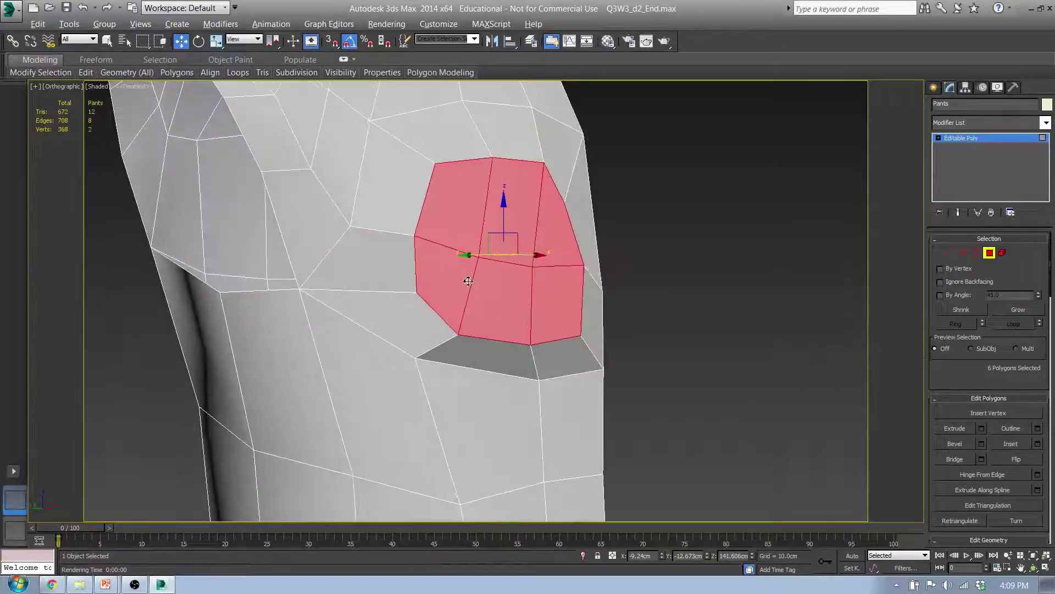
# Step: Inset the six selected chest polygons to form a smaller patch inside the existing ring
pyautogui.keyDown('alt'); pyautogui.moveTo(468, 281); pyautogui.dragTo(510, 288, button='middle'); pyautogui.keyUp('alt')
pyautogui.keyDown('alt'); pyautogui.moveTo(622, 347); pyautogui.dragTo(586, 356, button='middle'); pyautogui.keyUp('alt')
pyautogui.keyDown('alt'); pyautogui.moveTo(562, 269); pyautogui.dragTo(601, 264, button='middle'); pyautogui.keyUp('alt')
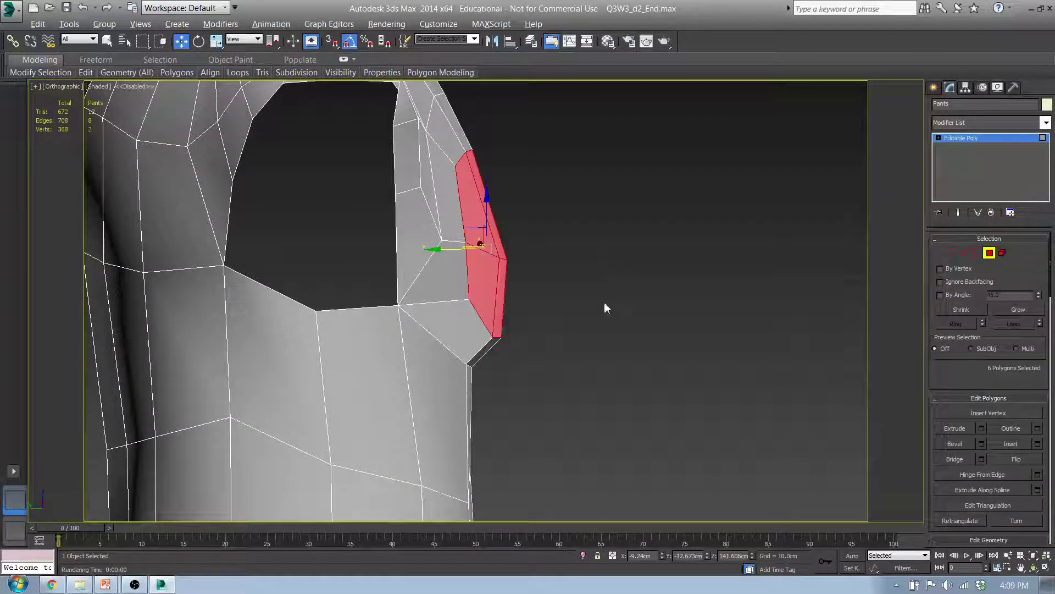
pyautogui.moveTo(605, 306); pyautogui.dragTo(573, 328, button='middle')
pyautogui.scroll(-2, 571, 334)
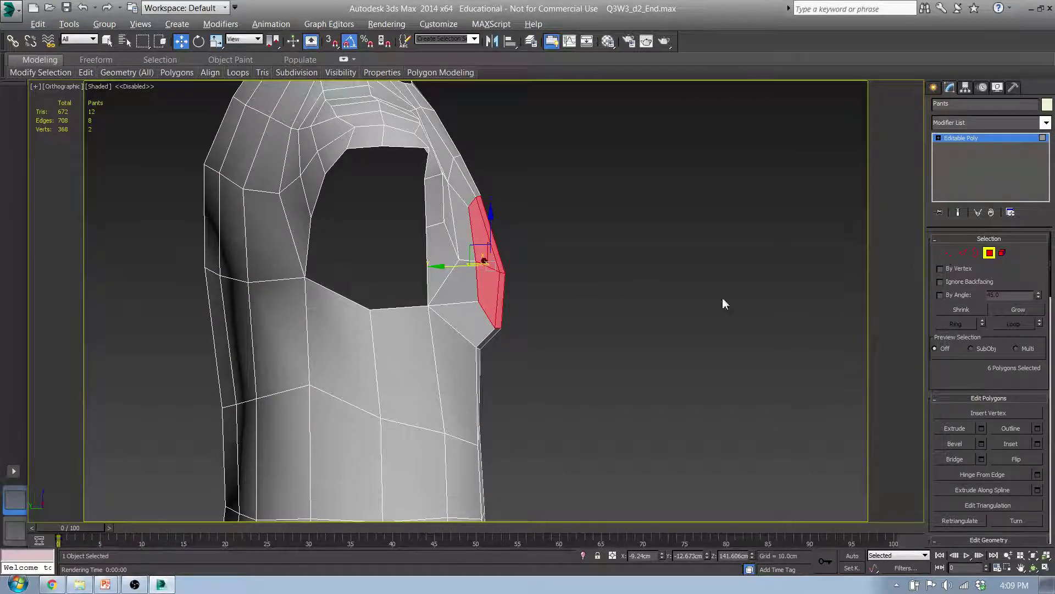
pyautogui.keyDown('alt'); pyautogui.moveTo(558, 309); pyautogui.dragTo(509, 295, button='middle'); pyautogui.keyUp('alt')
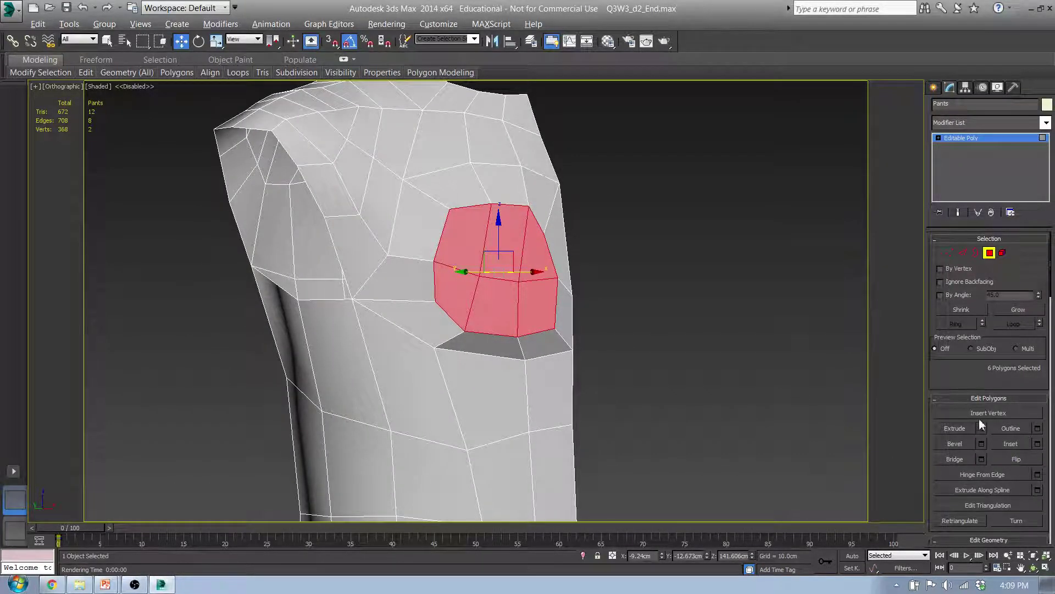
pyautogui.click(1040, 446)
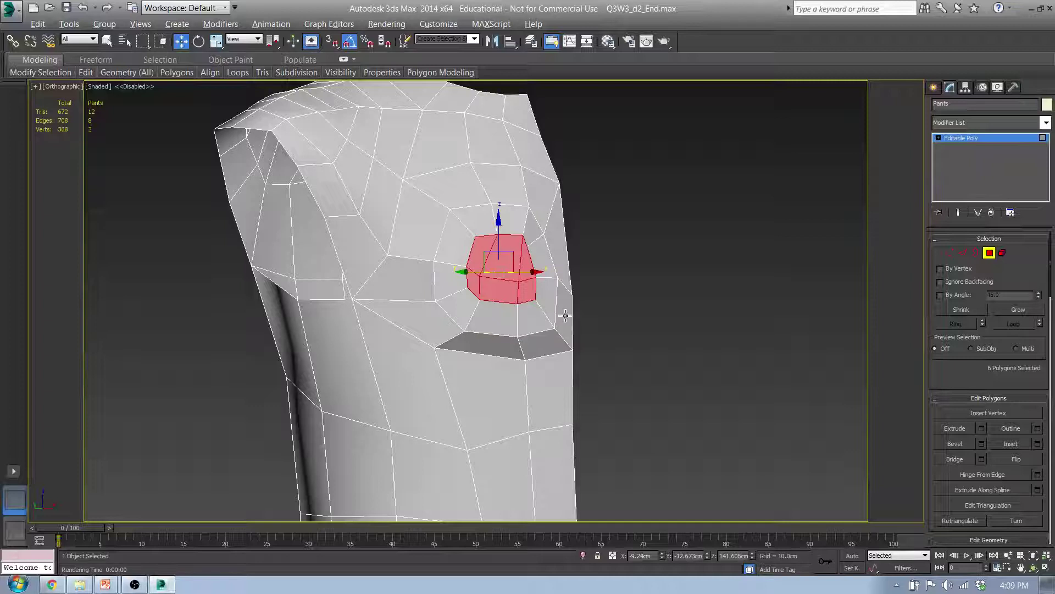
pyautogui.hotkey('ctrl', 'z')
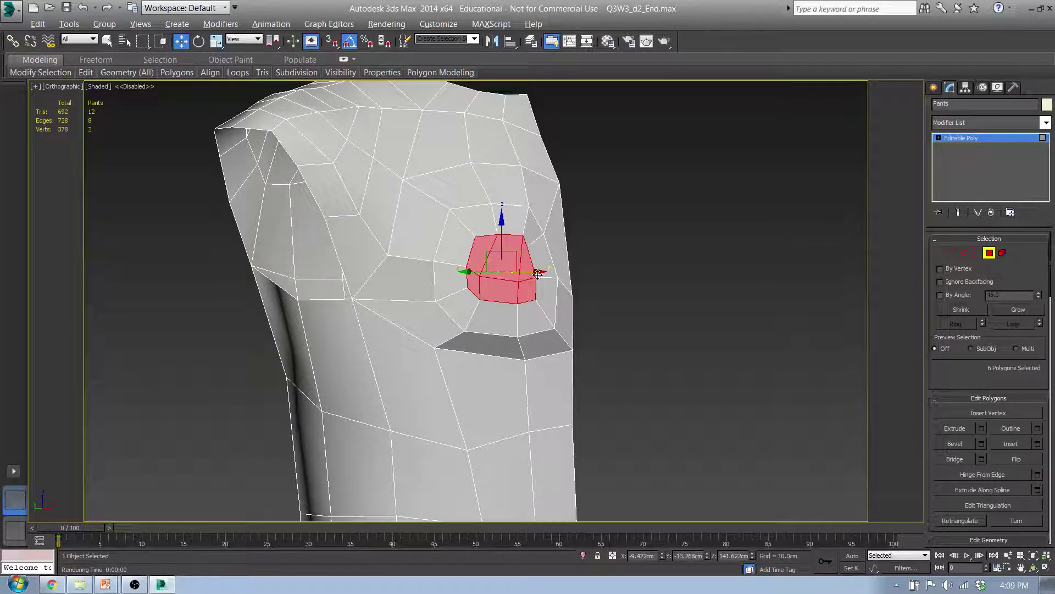
# Step: Select the twelve vertices of the inset chest polygons and apply Relax to them
pyautogui.rightClick(502, 282)
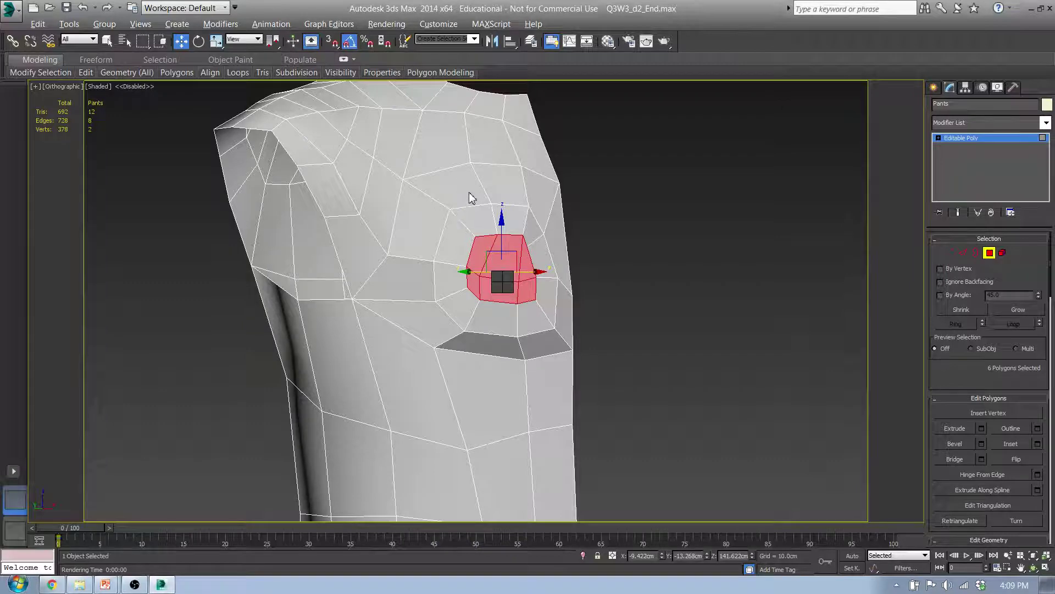
pyautogui.press('1')
pyautogui.keyDown('alt'); pyautogui.moveTo(471, 200); pyautogui.dragTo(273, 139, button='middle'); pyautogui.keyUp('alt')
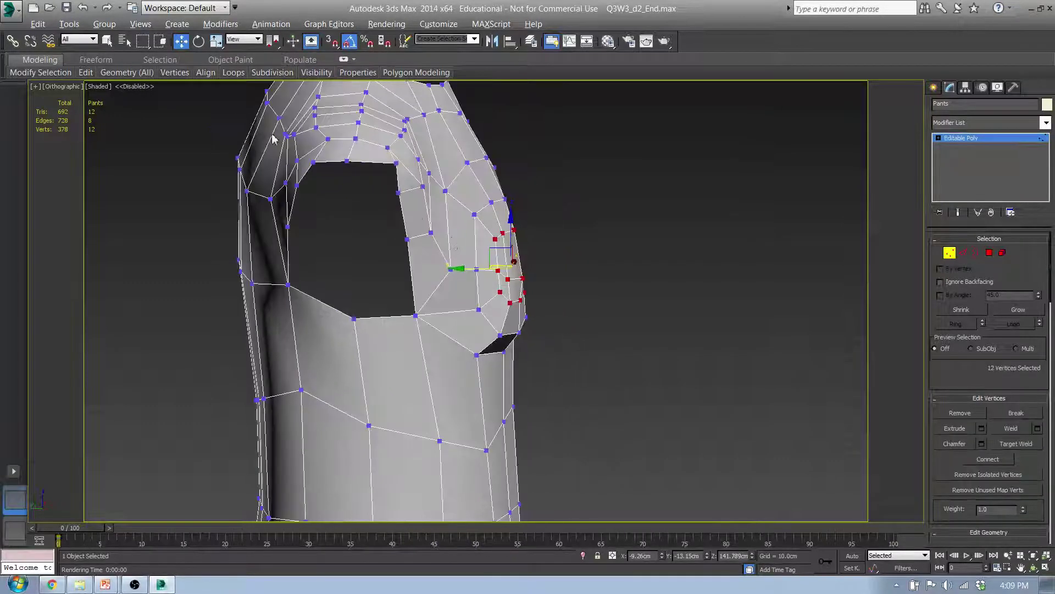
pyautogui.moveTo(127, 72)
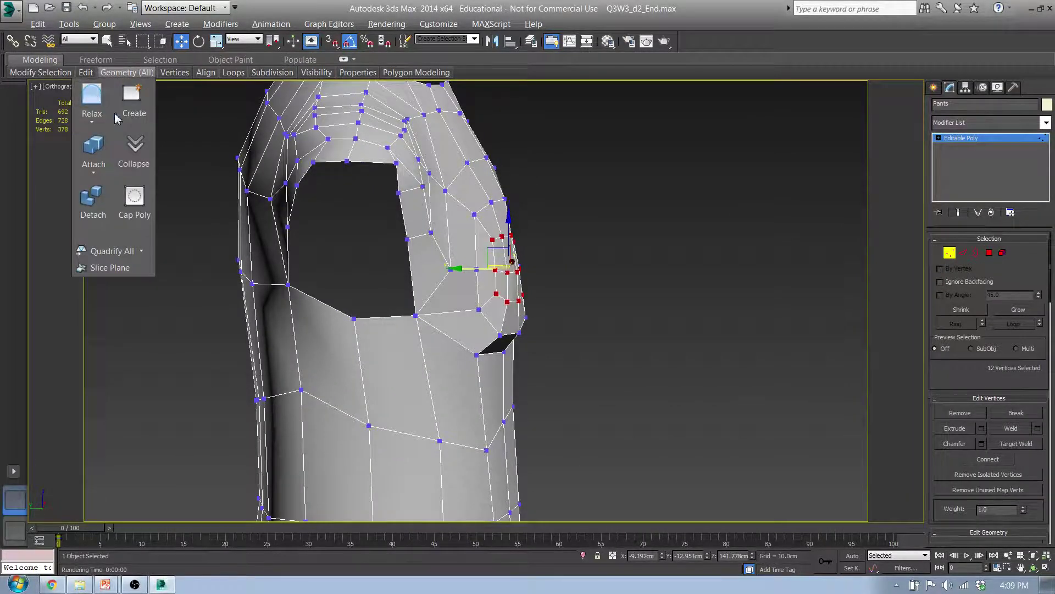
# Step: In Front view, scale the twelve inset vertices narrower horizontally and shift them slightly outward from the centre line
pyautogui.keyDown('alt'); pyautogui.moveTo(483, 227); pyautogui.dragTo(397, 228, button='middle'); pyautogui.keyUp('alt')
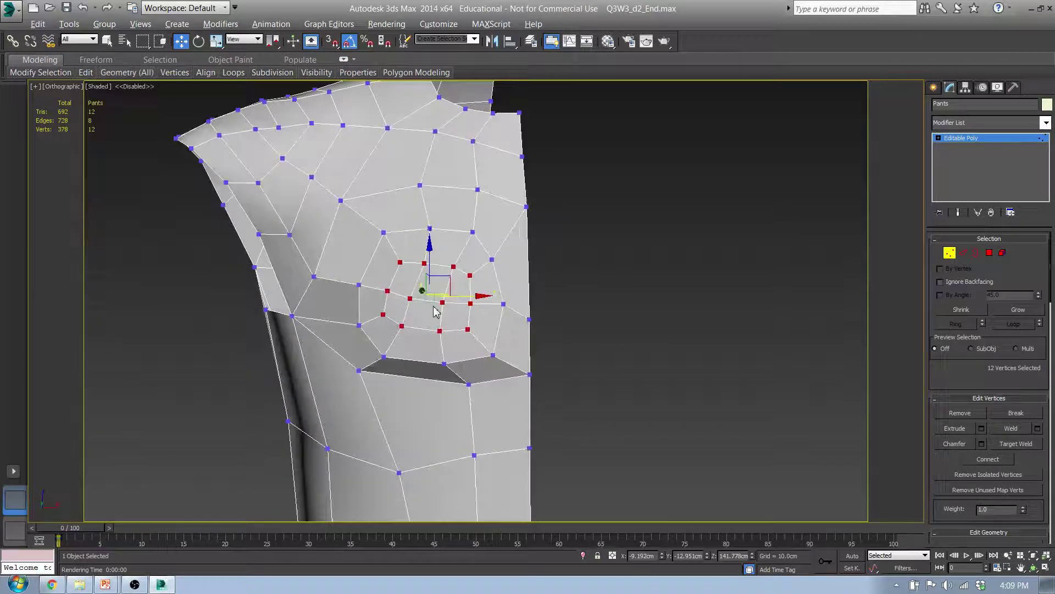
pyautogui.moveTo(444, 290); pyautogui.dragTo(448, 269, button='middle')
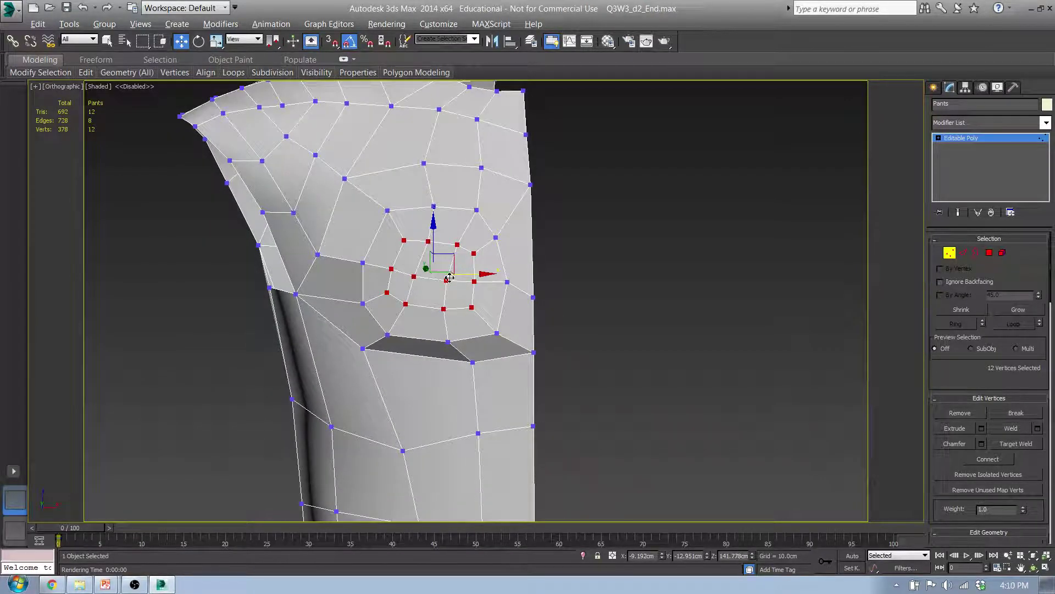
pyautogui.press('f')
pyautogui.scroll(5, 449, 275)
pyautogui.press('r')
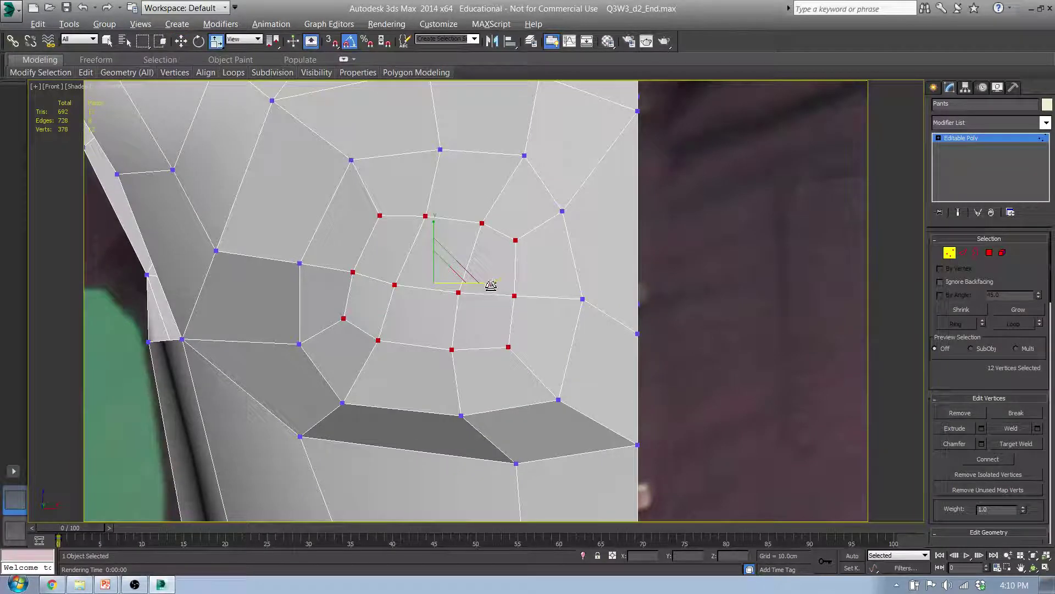
pyautogui.moveTo(497, 285); pyautogui.dragTo(490, 287)
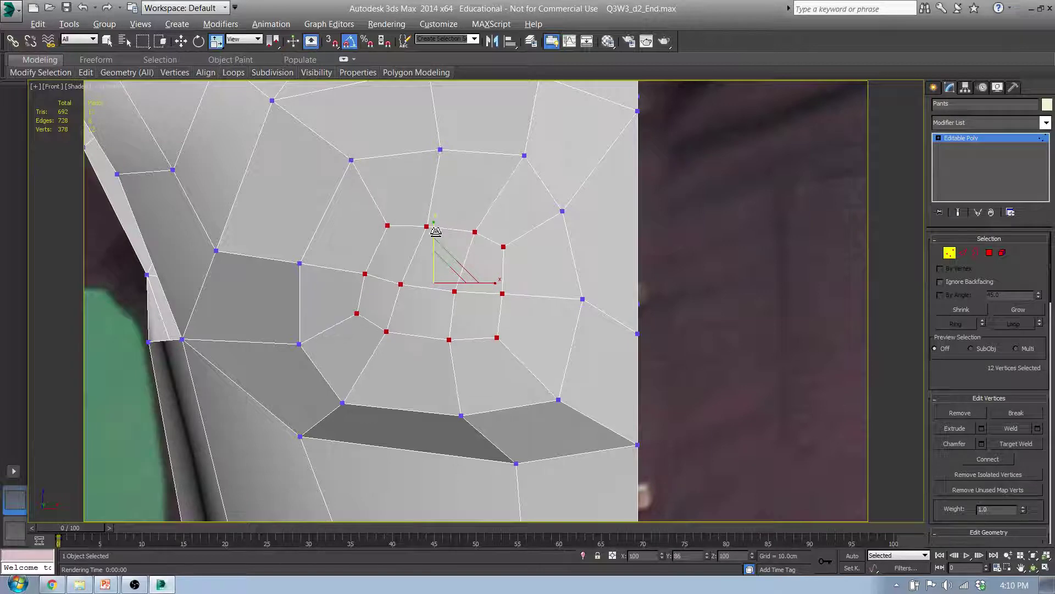
pyautogui.press('w')
pyautogui.moveTo(455, 271); pyautogui.dragTo(446, 273)
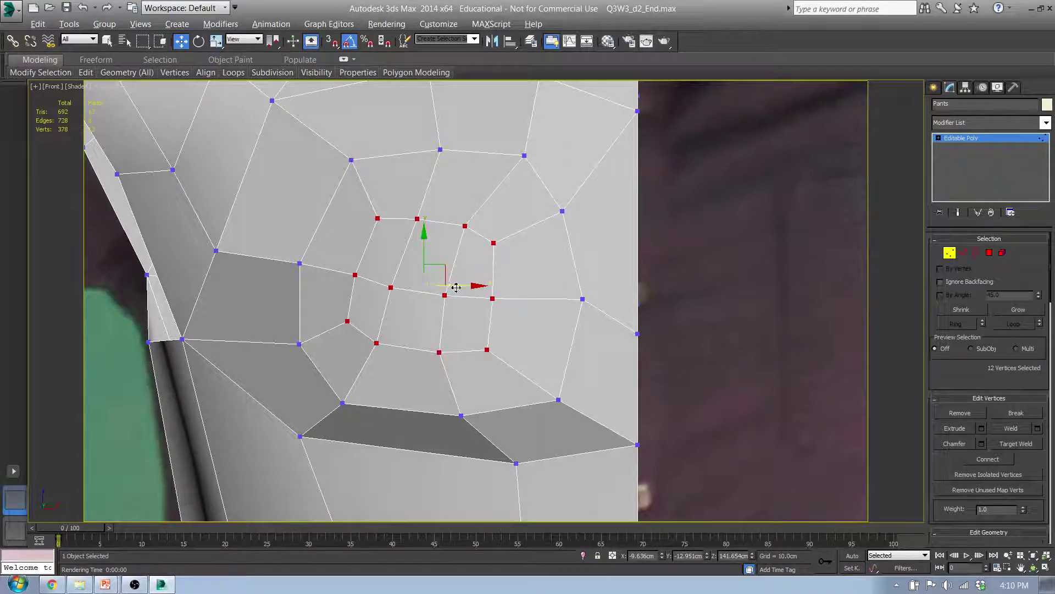
# Step: In Left view, move the twelve inset chest vertices forward and slightly down
pyautogui.press('l')
pyautogui.scroll(-8, 532, 200)
pyautogui.moveTo(532, 199); pyautogui.dragTo(627, 336, button='middle')
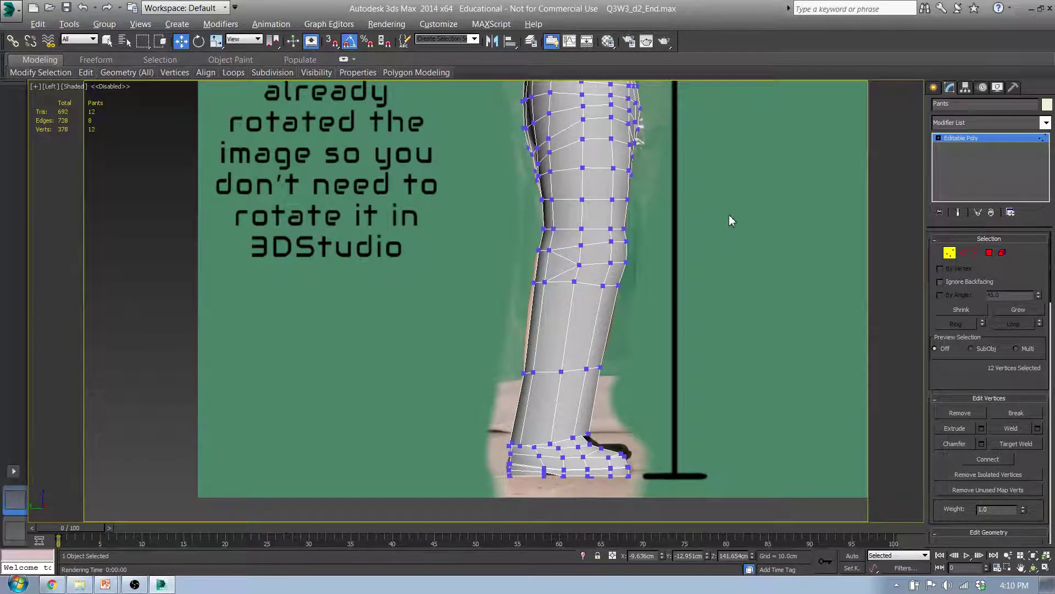
pyautogui.press('z')
pyautogui.scroll(-3, 566, 297)
pyautogui.scroll(1, 572, 308)
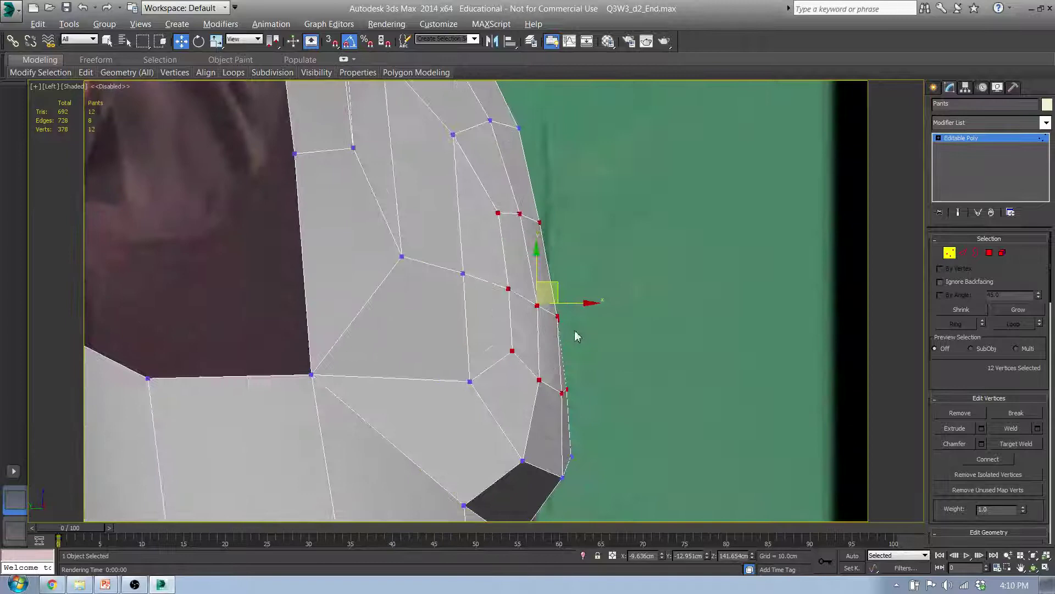
pyautogui.moveTo(565, 289); pyautogui.dragTo(584, 304)
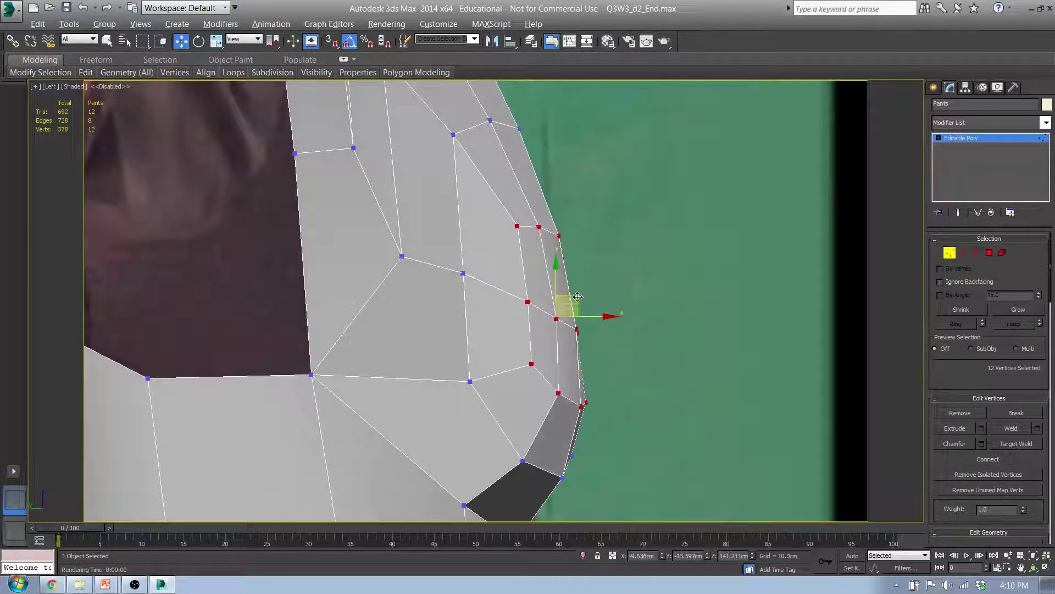
pyautogui.scroll(-3, 596, 352)
pyautogui.moveTo(587, 407); pyautogui.dragTo(614, 411, button='middle')
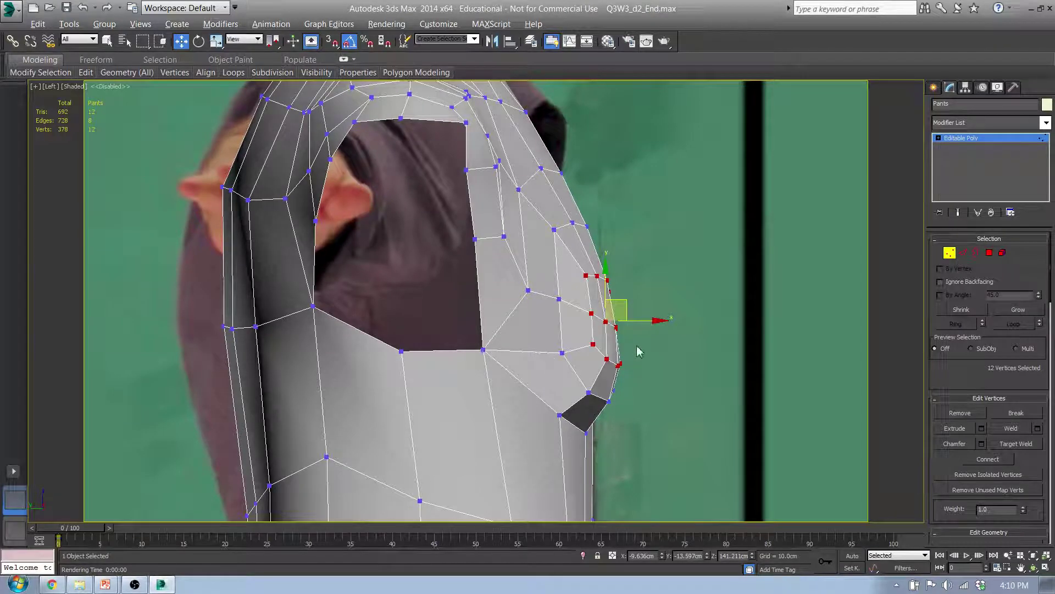
pyautogui.moveTo(606, 420); pyautogui.dragTo(589, 406, button='middle')
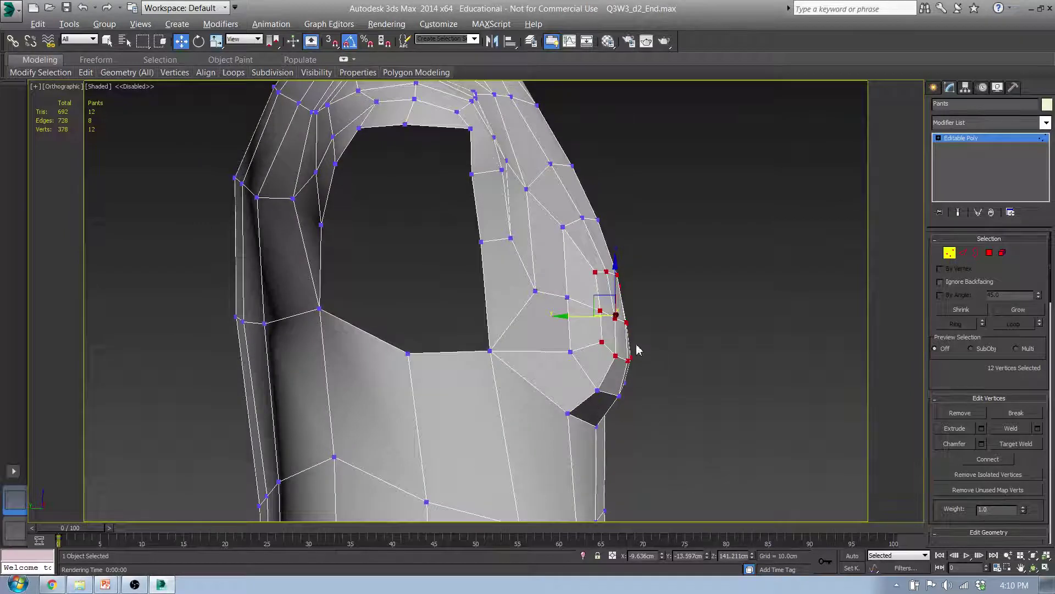
pyautogui.moveTo(549, 137); pyautogui.dragTo(560, 156, button='middle')
pyautogui.moveTo(578, 177); pyautogui.dragTo(598, 209)
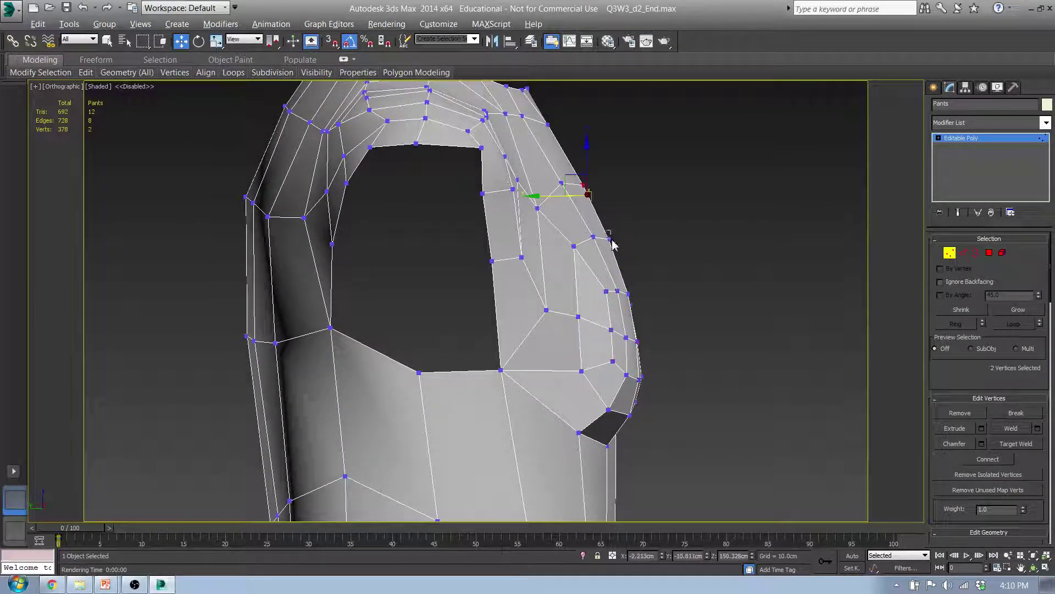
pyautogui.click(612, 202)
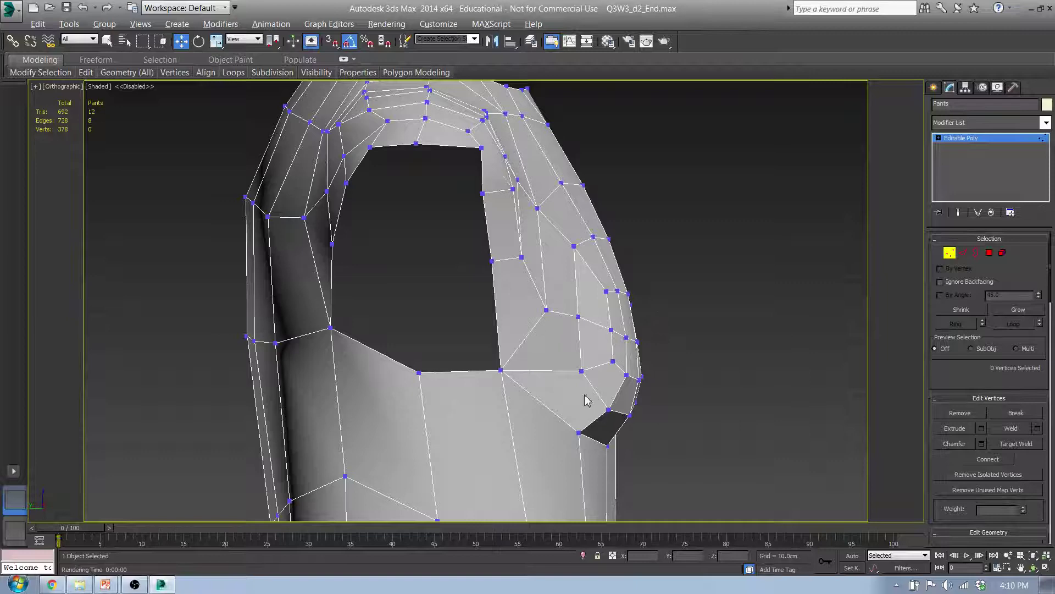
# Step: In Left view, pull the six inset chest polygons slightly further forward
pyautogui.press('l')
pyautogui.scroll(8, 549, 308)
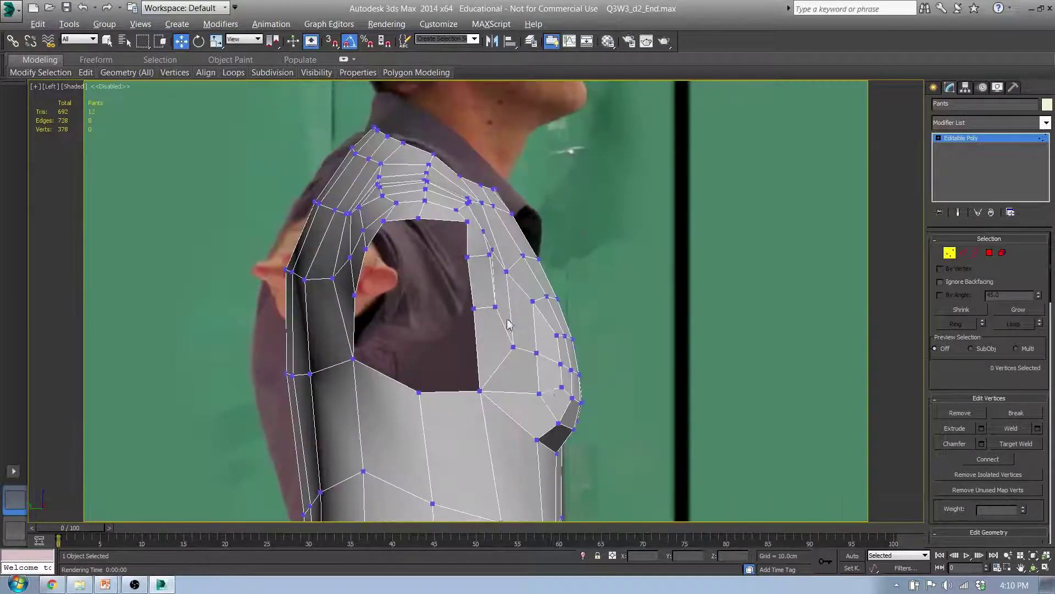
pyautogui.scroll(2, 508, 325)
pyautogui.scroll(2, 541, 338)
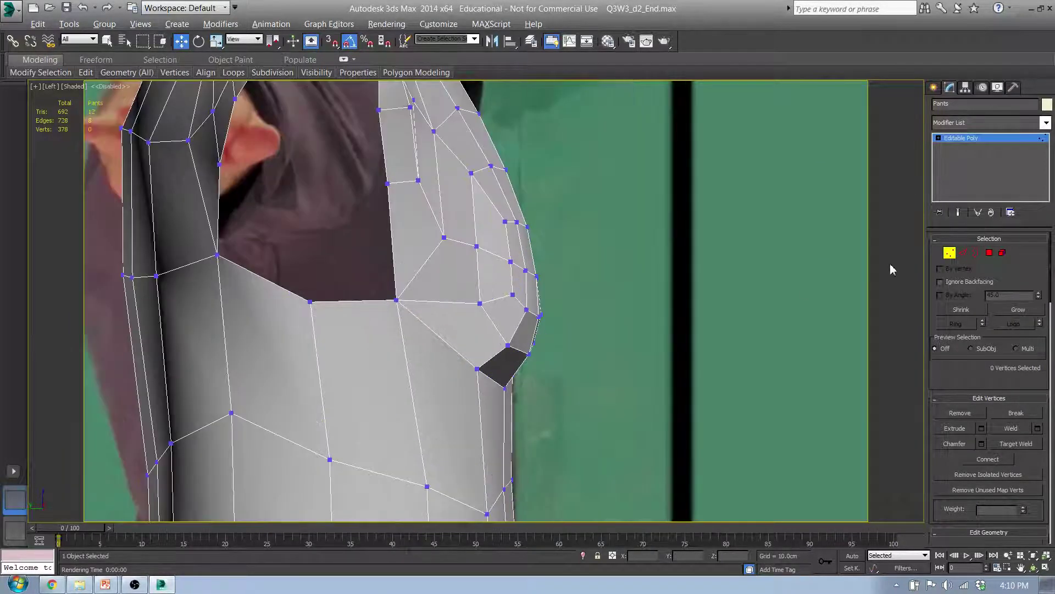
pyautogui.click(990, 252)
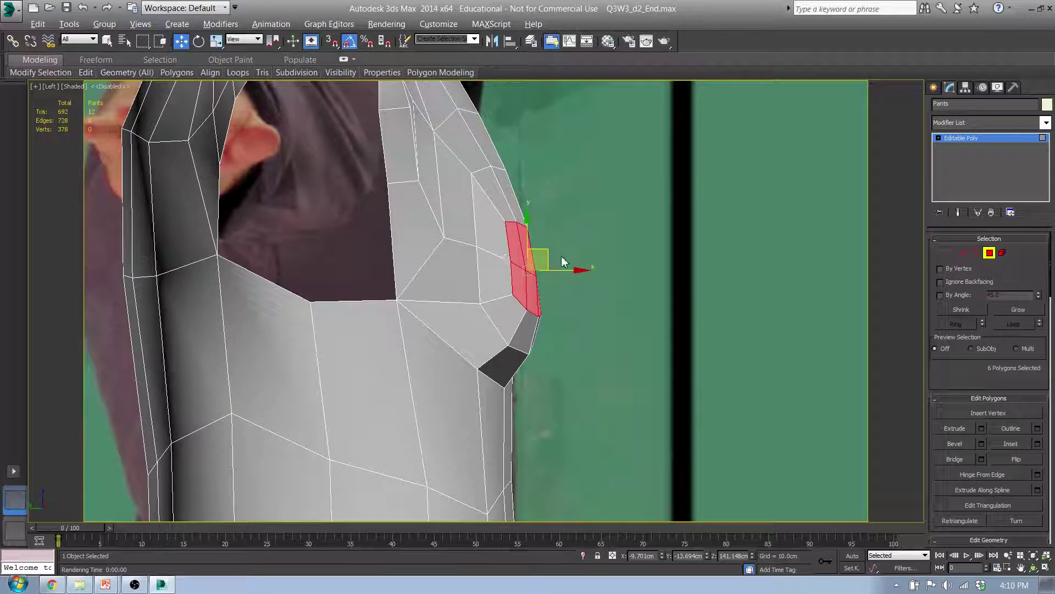
pyautogui.moveTo(550, 252); pyautogui.dragTo(557, 251)
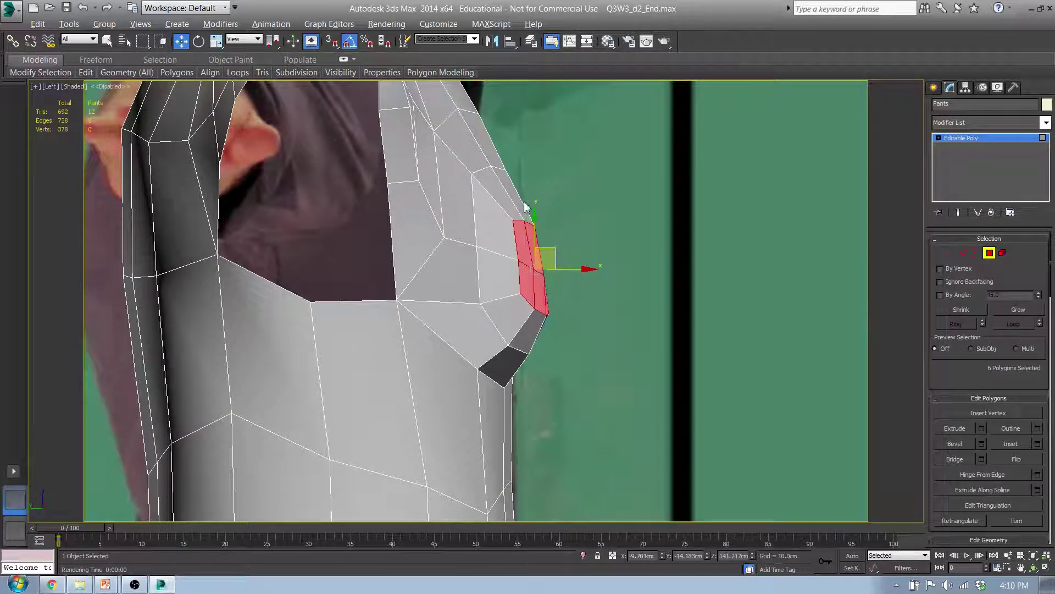
# Step: Move the upper outer vertex of the ring around the inset patch slightly outward and down
pyautogui.click(949, 253)
pyautogui.scroll(-3, 538, 240)
pyautogui.scroll(5, 532, 259)
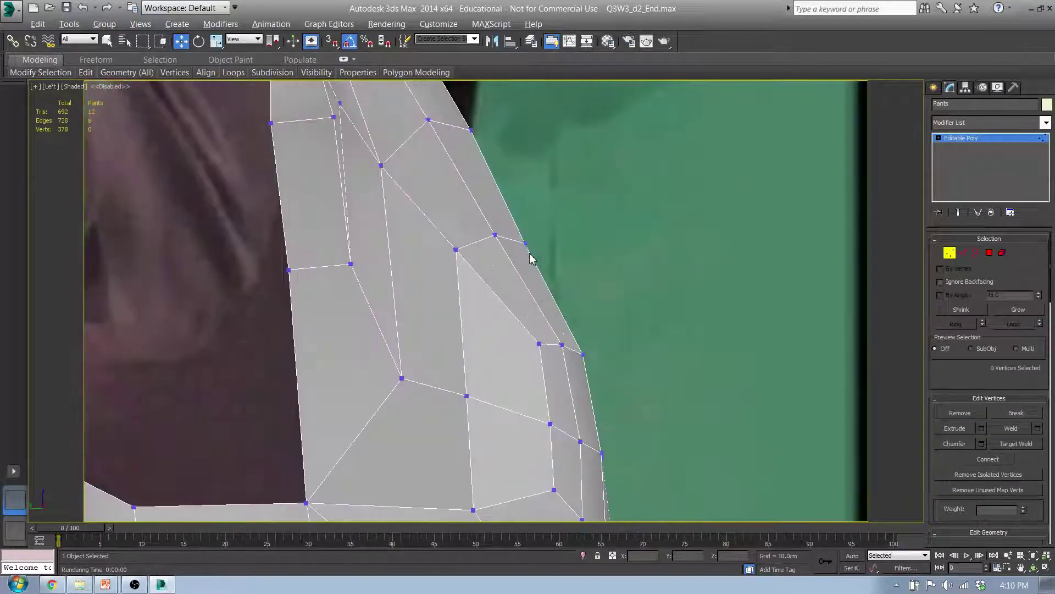
pyautogui.click(526, 243)
pyautogui.keyDown('alt'); pyautogui.moveTo(546, 262); pyautogui.dragTo(467, 379, button='middle'); pyautogui.keyUp('alt')
pyautogui.moveTo(377, 396); pyautogui.dragTo(577, 337, button='middle')
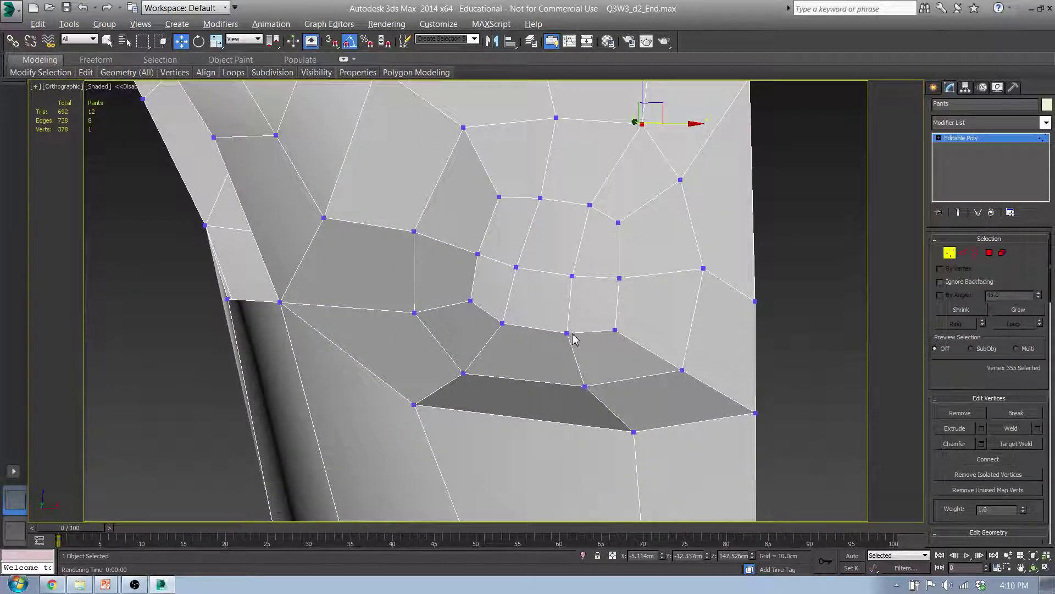
pyautogui.moveTo(456, 246); pyautogui.dragTo(541, 302, button='middle')
pyautogui.scroll(-3, 543, 308)
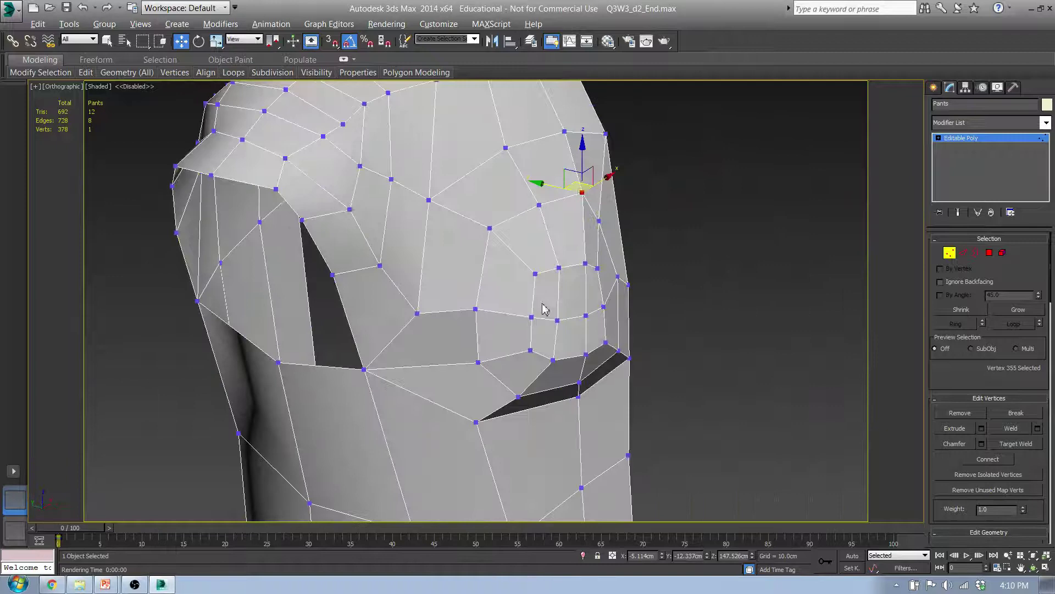
pyautogui.click(490, 228)
pyautogui.keyDown('alt'); pyautogui.moveTo(538, 215); pyautogui.dragTo(495, 195, button='middle'); pyautogui.keyUp('alt')
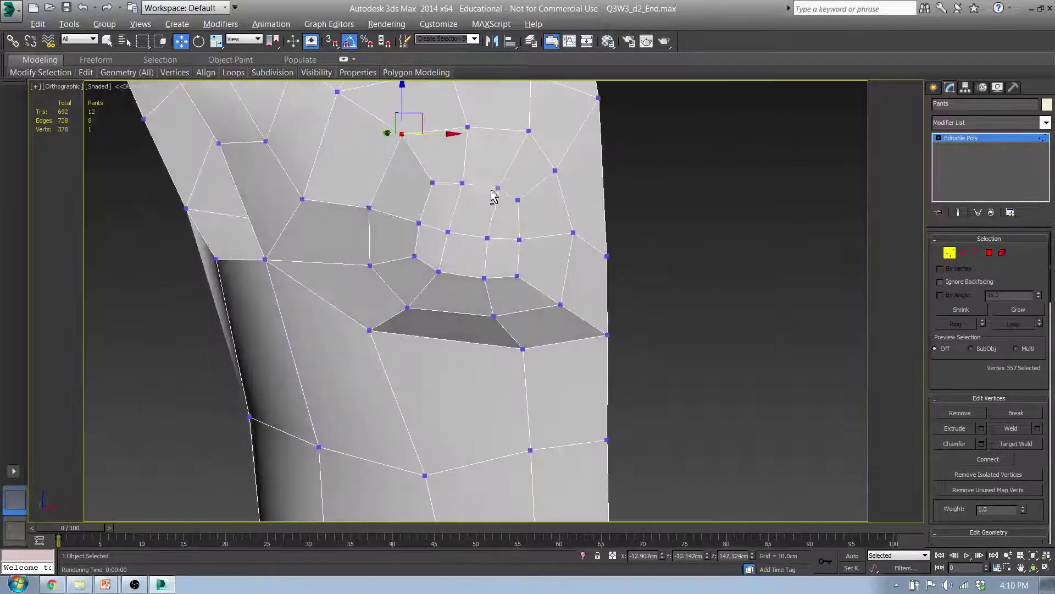
pyautogui.moveTo(421, 113); pyautogui.dragTo(407, 123)
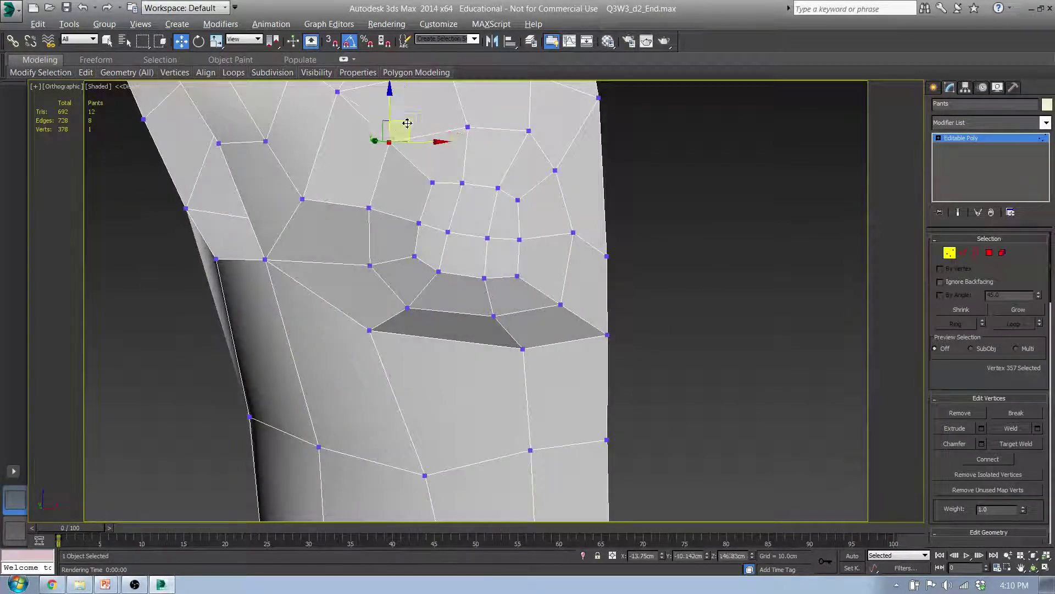
# Step: Shift the lower outer vertex of the ring around the inset patch outward toward the armpit and back toward the torso's side
pyautogui.click(369, 208)
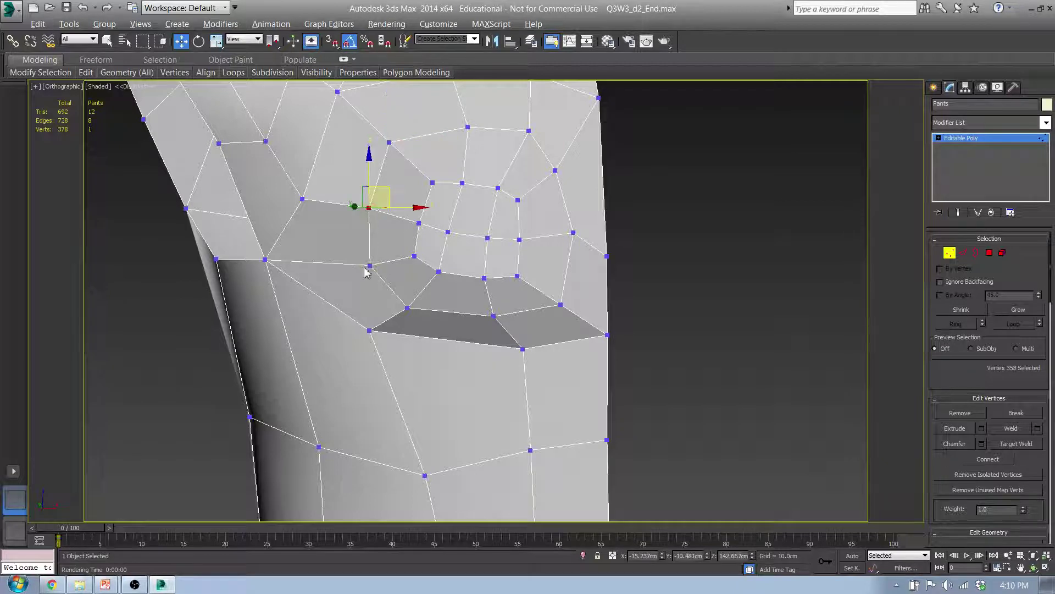
pyautogui.scroll(-2, 302, 252)
pyautogui.moveTo(289, 247); pyautogui.dragTo(344, 294, button='middle')
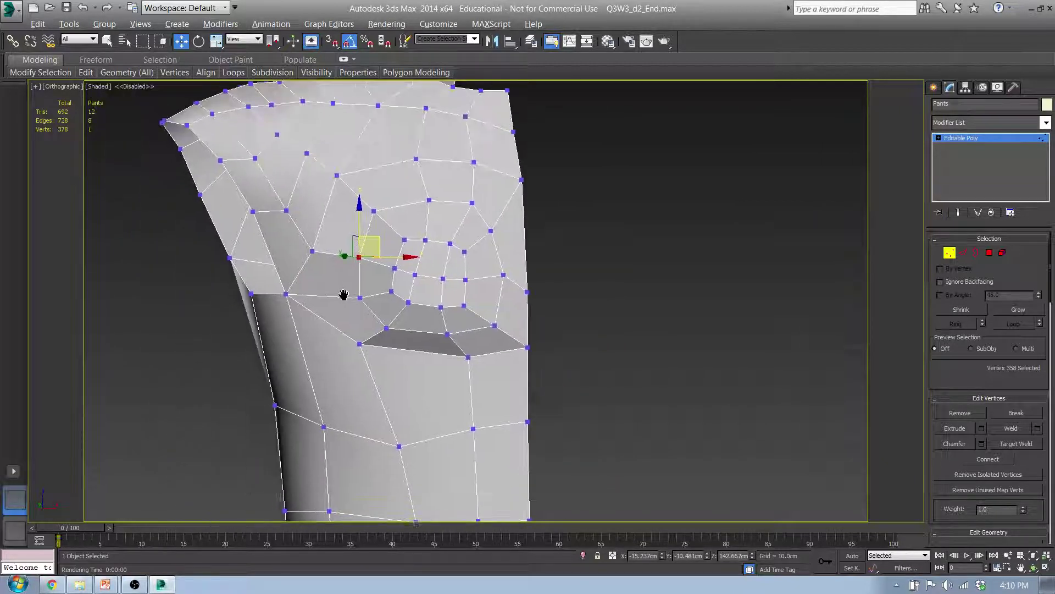
pyautogui.scroll(3, 311, 285)
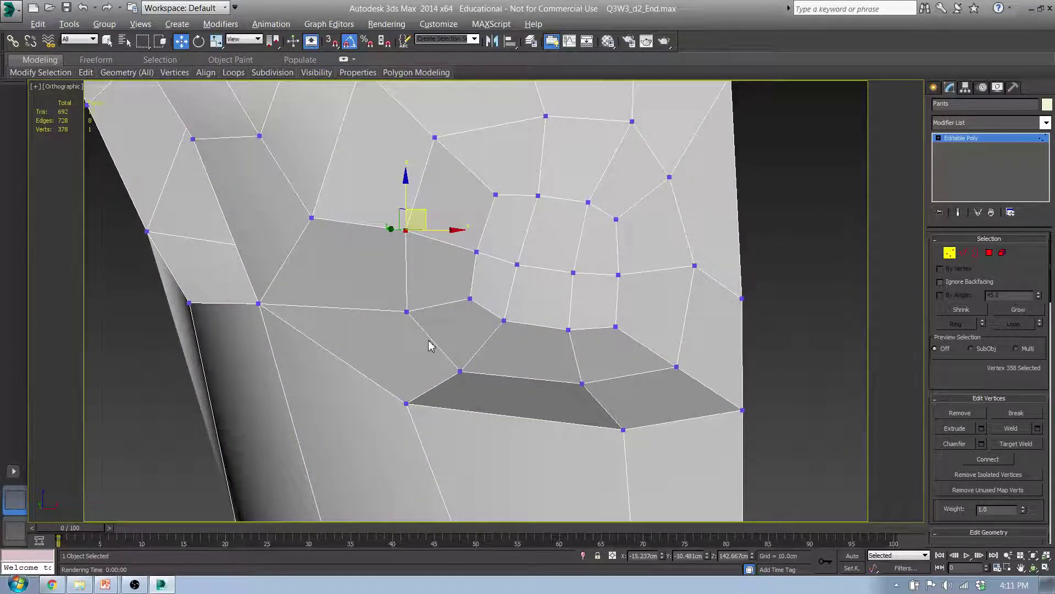
pyautogui.click(407, 312)
pyautogui.moveTo(407, 312); pyautogui.dragTo(380, 315)
pyautogui.keyDown('alt'); pyautogui.moveTo(304, 371); pyautogui.dragTo(391, 376, button='middle'); pyautogui.keyUp('alt')
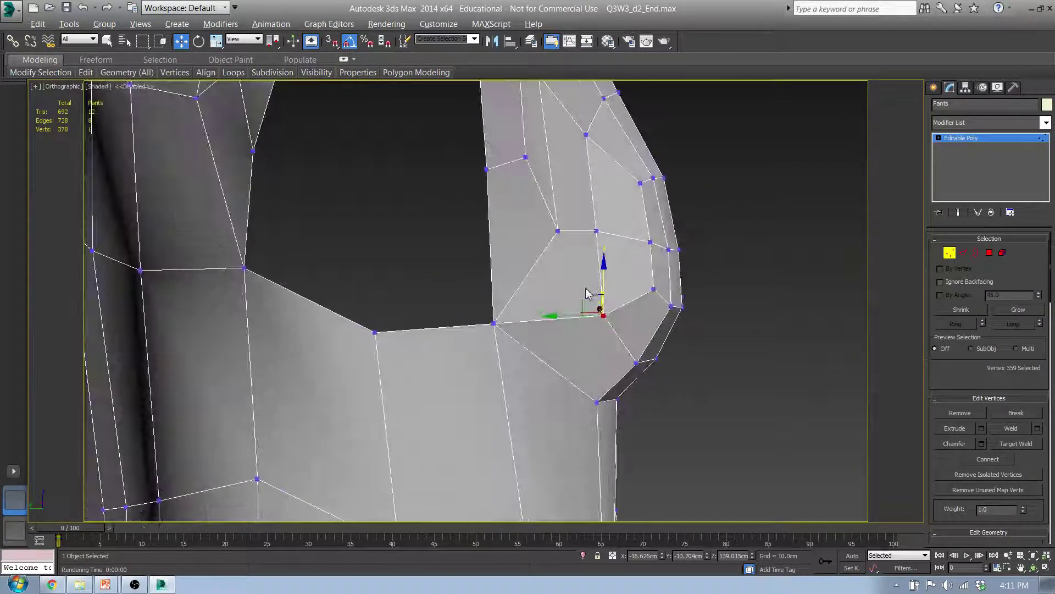
pyautogui.moveTo(584, 299); pyautogui.dragTo(572, 301)
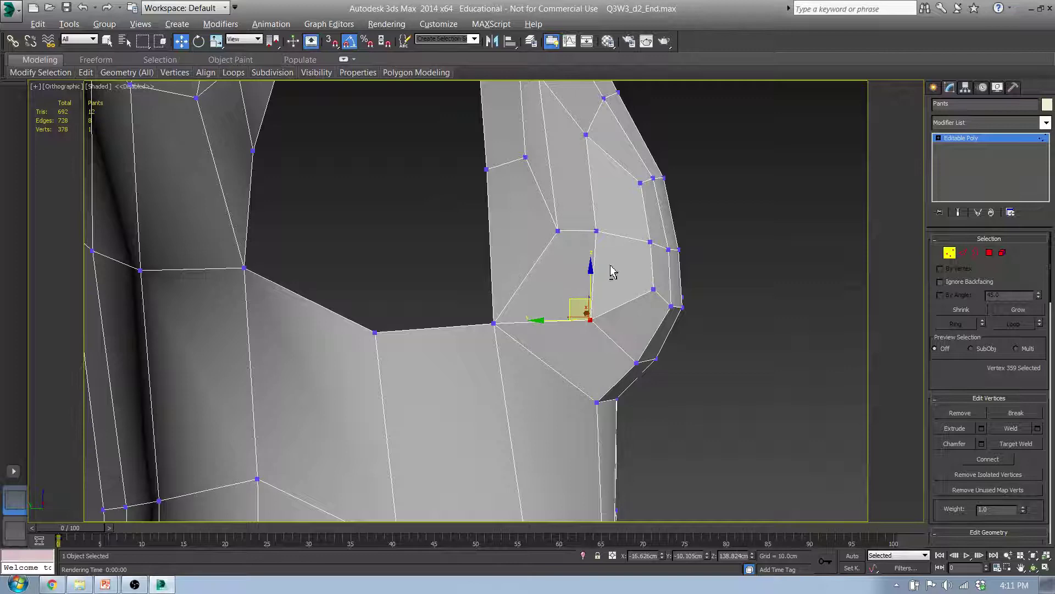
pyautogui.keyDown('alt'); pyautogui.moveTo(613, 271); pyautogui.dragTo(342, 330, button='middle'); pyautogui.keyUp('alt')
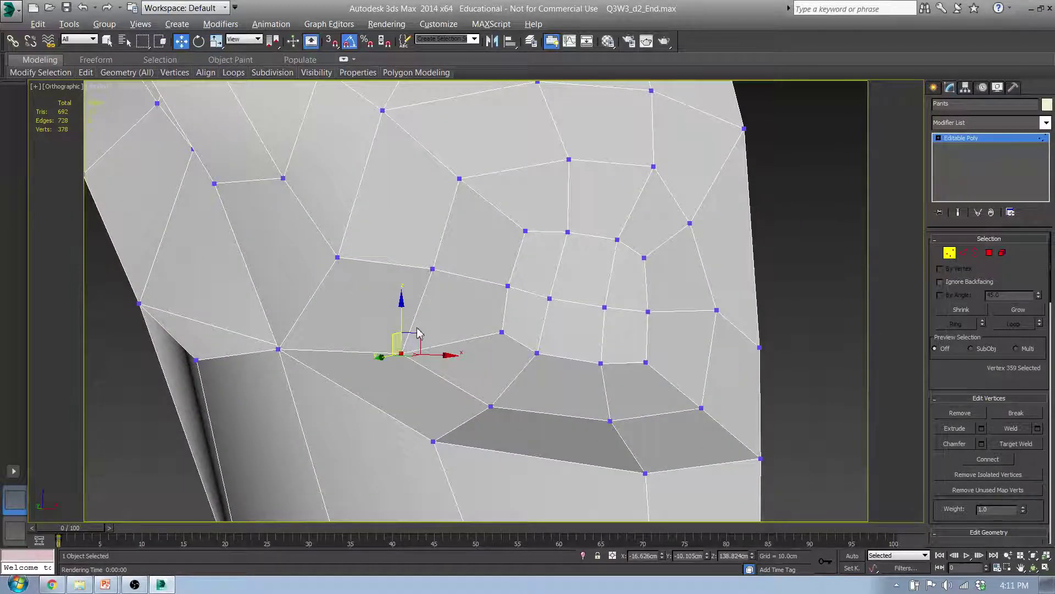
# Step: In Front view, raise the lower outer ring vertex and move the ring vertex above it outward and slightly up
pyautogui.keyDown('alt'); pyautogui.moveTo(387, 353); pyautogui.dragTo(580, 323, button='middle'); pyautogui.keyUp('alt')
pyautogui.press('f')
pyautogui.moveTo(467, 300); pyautogui.dragTo(463, 275)
pyautogui.click(481, 226)
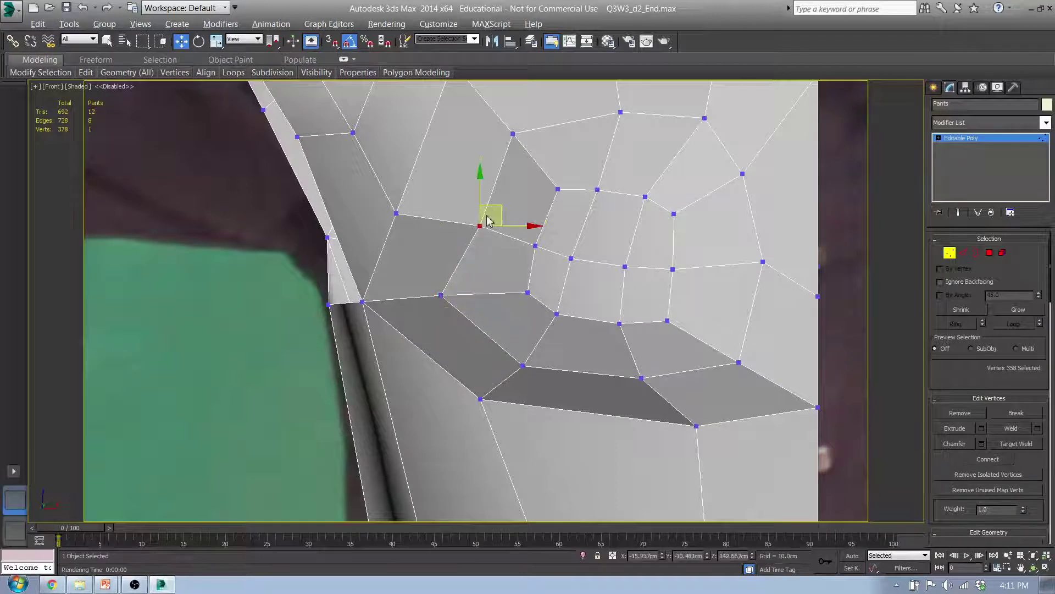
pyautogui.moveTo(500, 209); pyautogui.dragTo(484, 199)
# Step: Move the upper vertex on the armhole's front edge slightly forward and down, and select the edge vertex below it
pyautogui.moveTo(529, 293); pyautogui.dragTo(485, 274, button='middle')
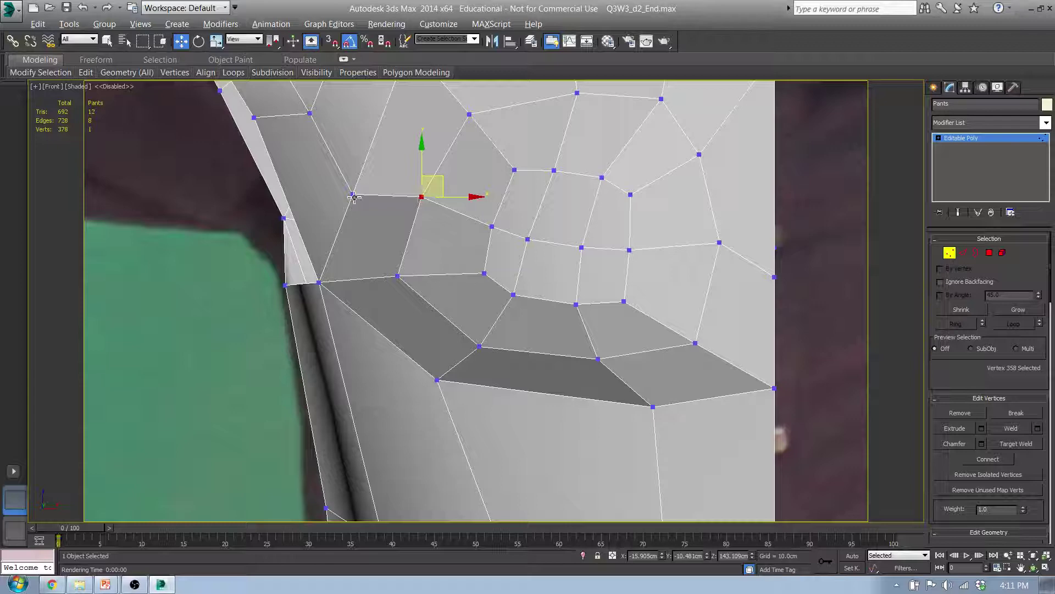
pyautogui.moveTo(331, 307); pyautogui.dragTo(470, 311, button='middle')
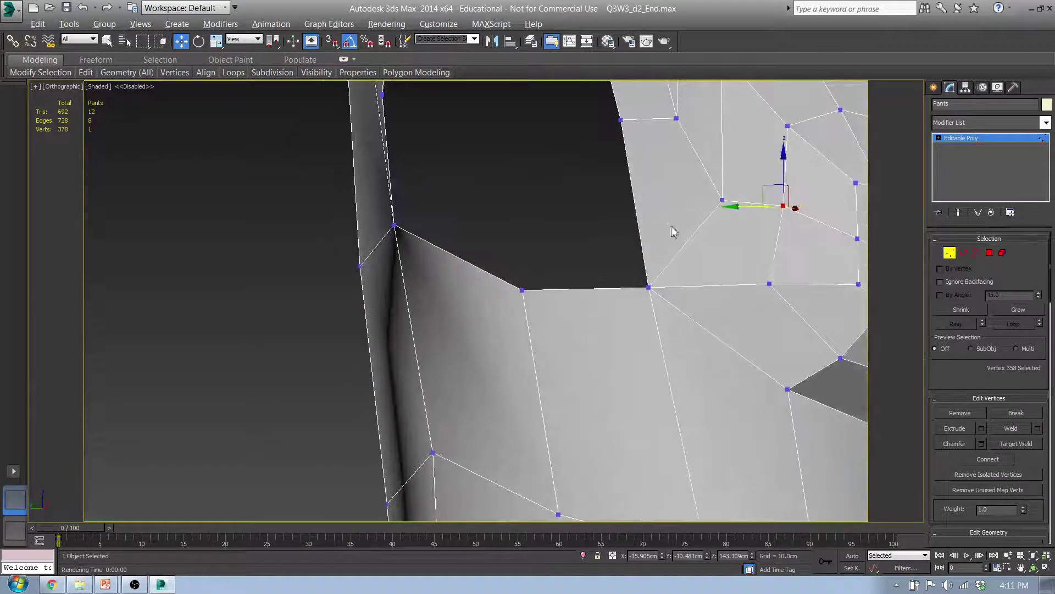
pyautogui.moveTo(674, 231); pyautogui.dragTo(708, 223, button='middle')
pyautogui.moveTo(723, 337); pyautogui.dragTo(460, 339, button='middle')
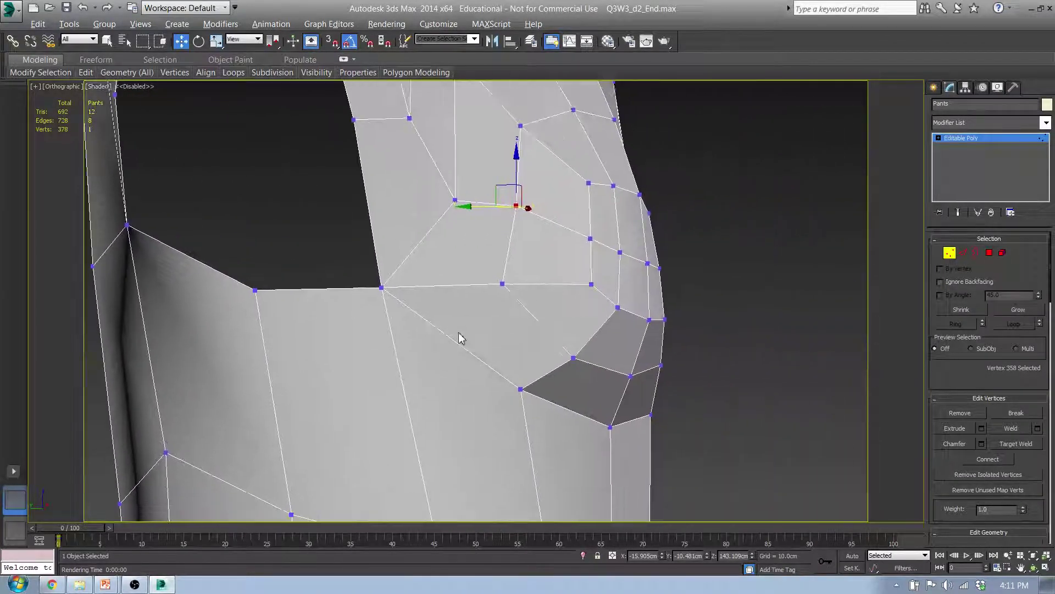
pyautogui.keyDown('alt'); pyautogui.moveTo(500, 251); pyautogui.dragTo(505, 374, button='middle'); pyautogui.keyUp('alt')
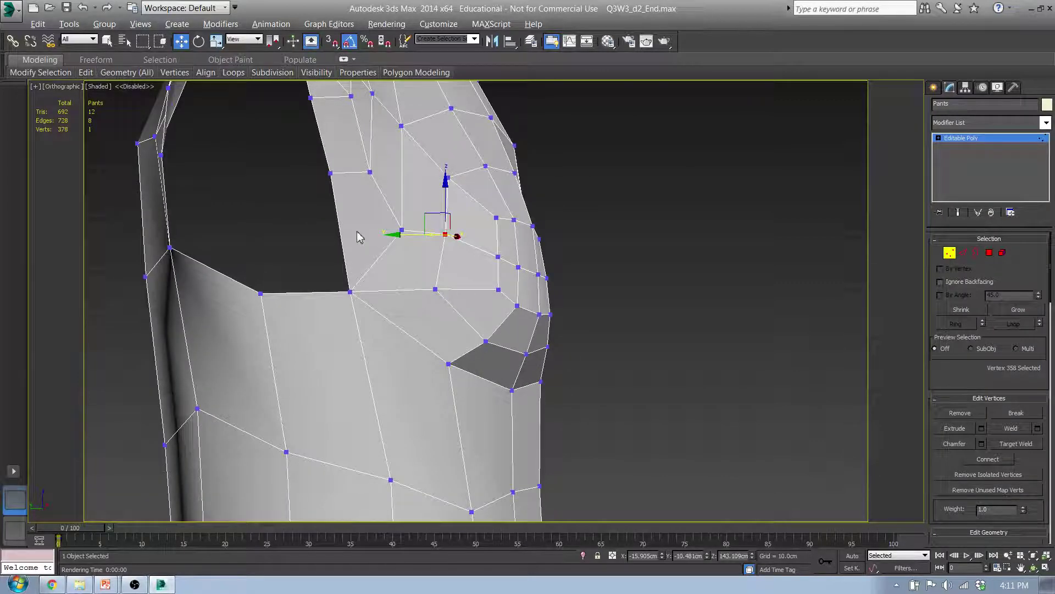
pyautogui.keyDown('alt'); pyautogui.moveTo(358, 237); pyautogui.dragTo(304, 301, button='middle'); pyautogui.keyUp('alt')
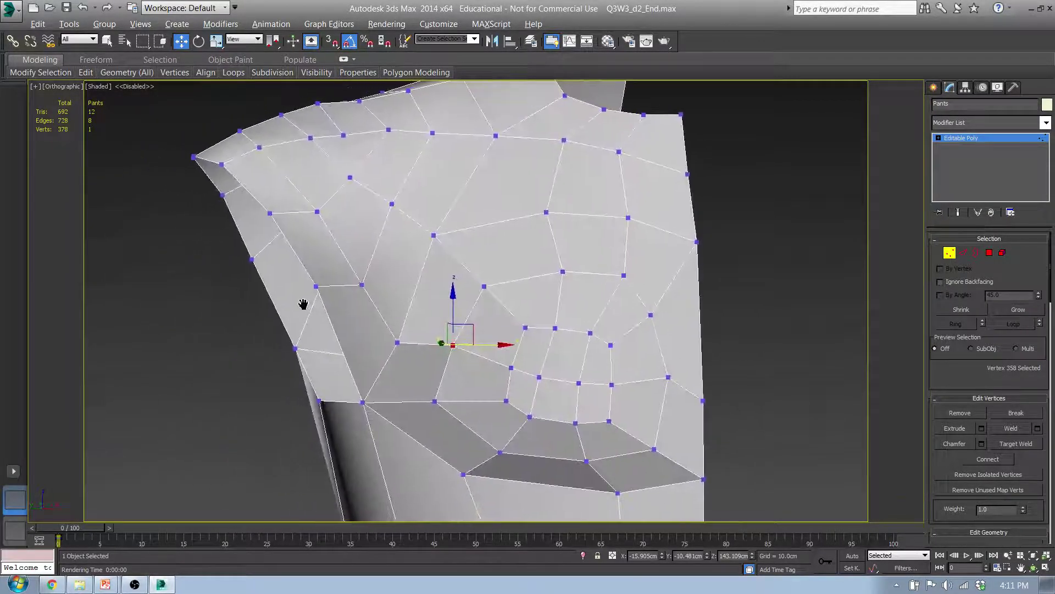
pyautogui.click(269, 215)
pyautogui.keyDown('alt'); pyautogui.moveTo(287, 237); pyautogui.dragTo(392, 247, button='middle'); pyautogui.keyUp('alt')
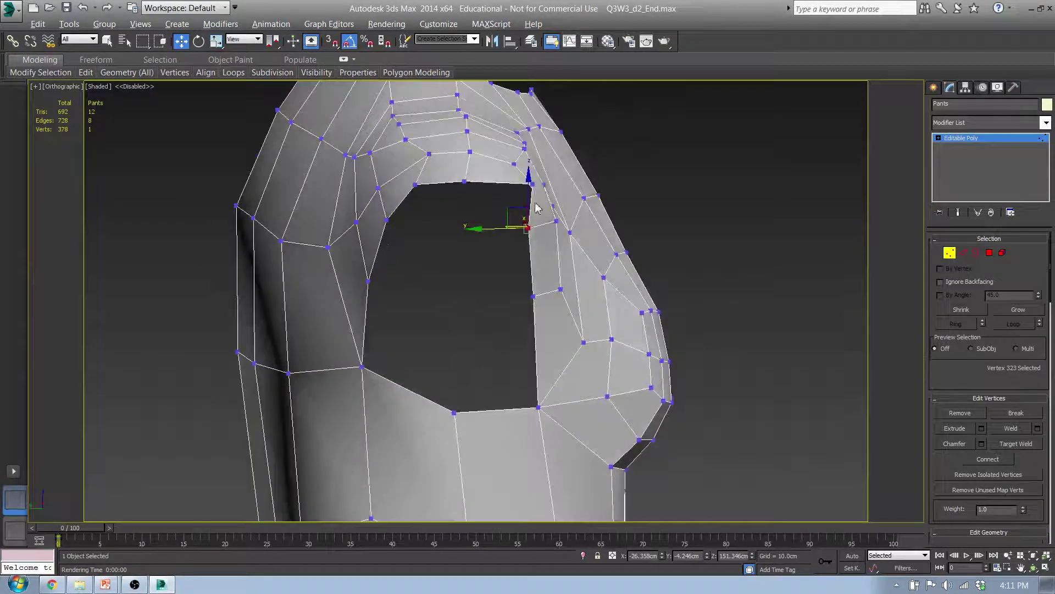
pyautogui.moveTo(530, 211); pyautogui.dragTo(542, 218)
pyautogui.click(533, 298)
pyautogui.keyDown('alt'); pyautogui.moveTo(535, 302); pyautogui.dragTo(513, 332, button='middle'); pyautogui.keyUp('alt')
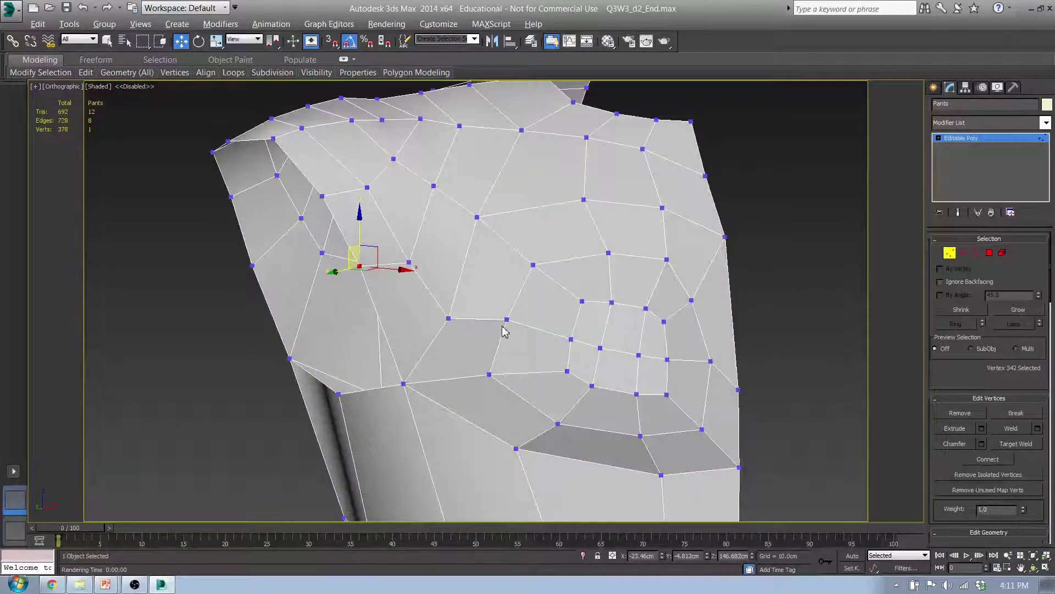
pyautogui.keyDown('alt'); pyautogui.moveTo(567, 416); pyautogui.dragTo(556, 461, button='middle'); pyautogui.keyUp('alt')
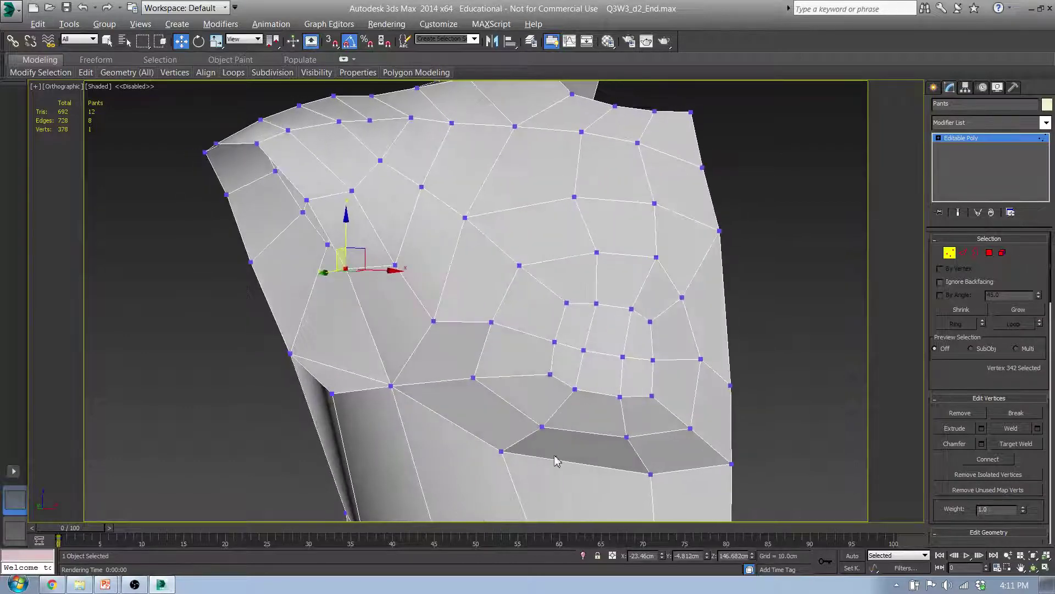
pyautogui.click(434, 323)
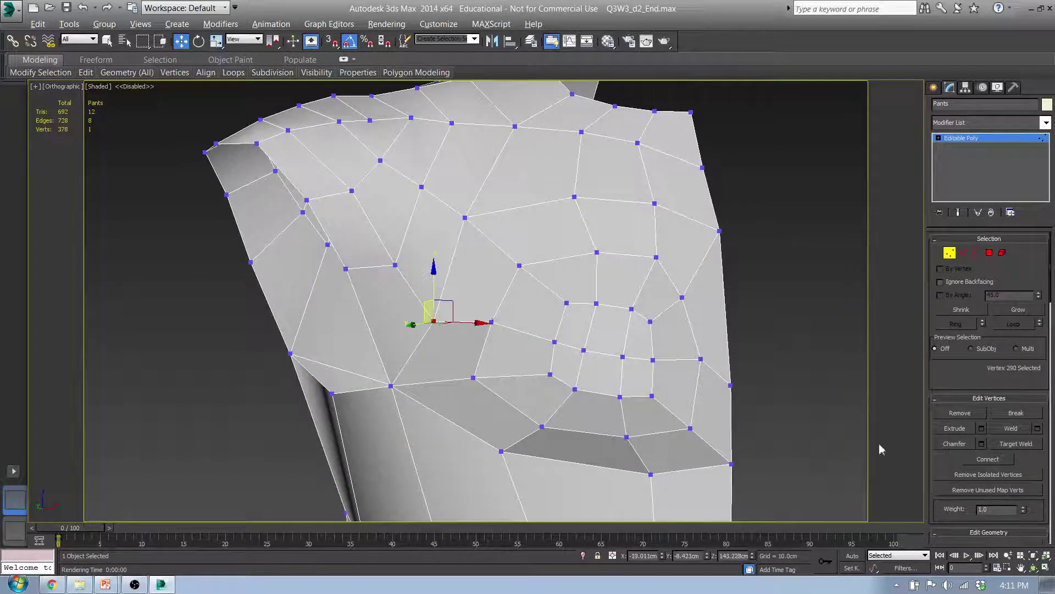
pyautogui.click(1016, 444)
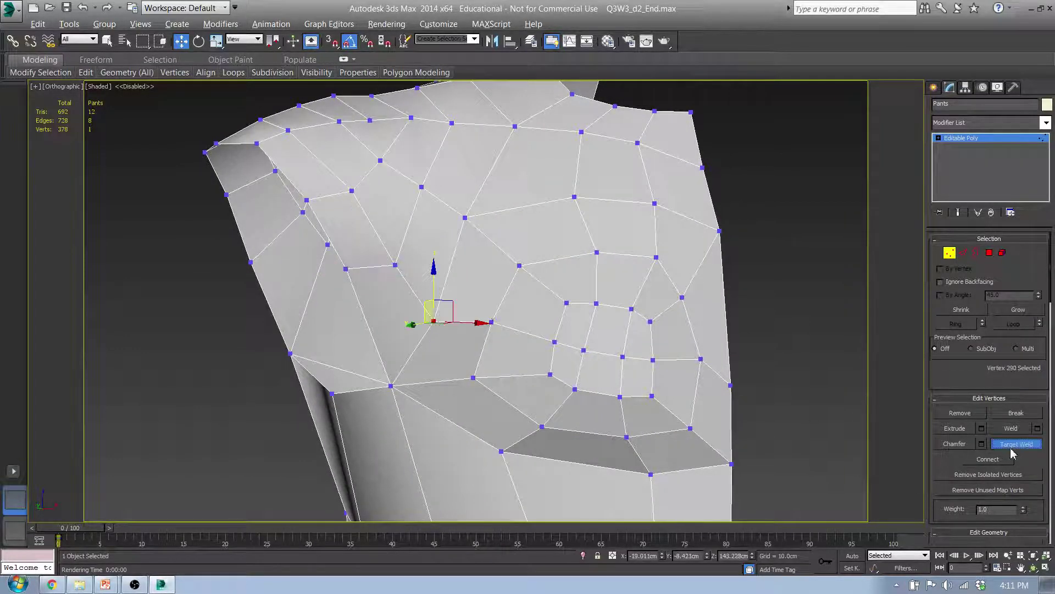
pyautogui.click(435, 322)
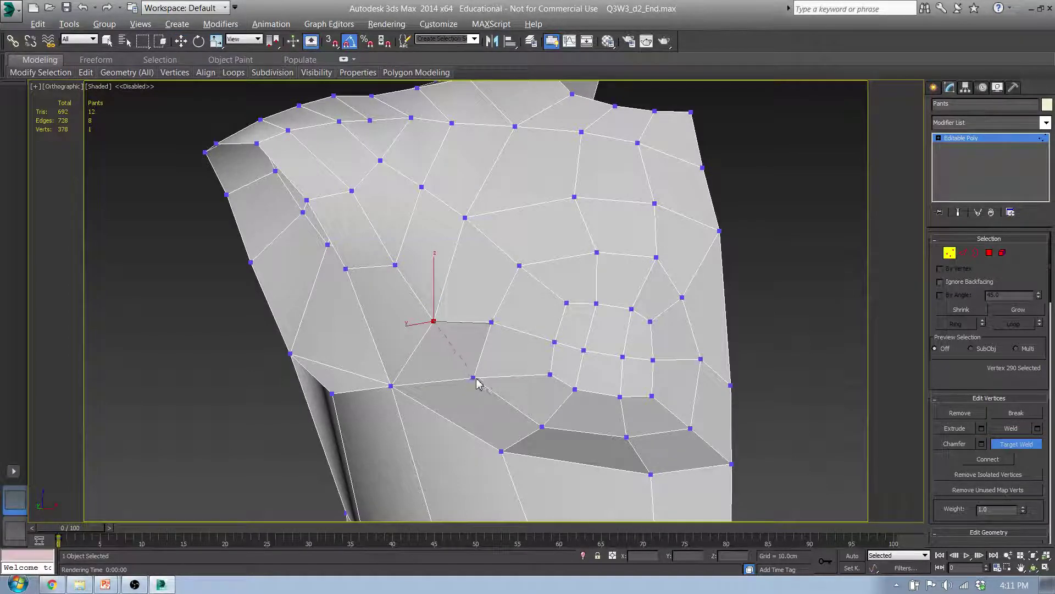
pyautogui.rightClick(476, 383)
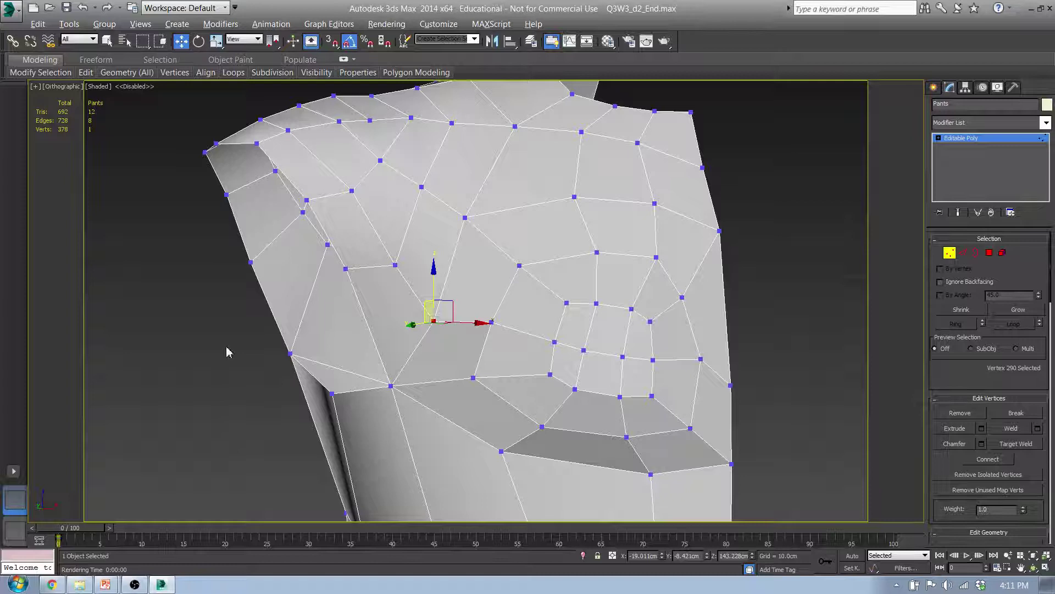
# Step: Delete the small four-sided polygon between the front edge of the armpit and the outer side of the breast ring
pyautogui.press('r')
pyautogui.moveTo(461, 347); pyautogui.dragTo(452, 375, button='middle')
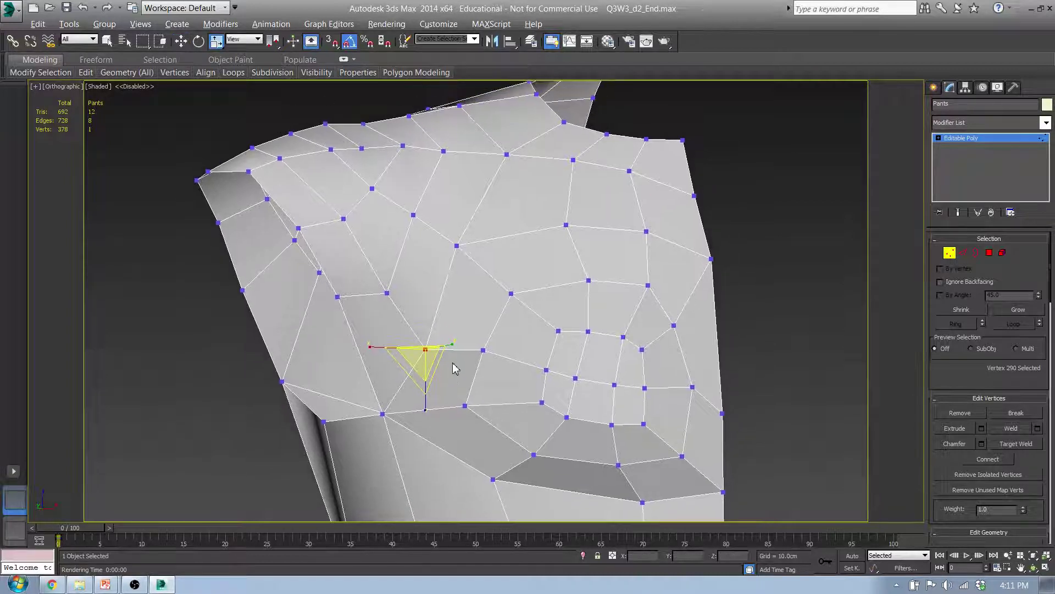
pyautogui.press('4')
pyautogui.click(450, 378)
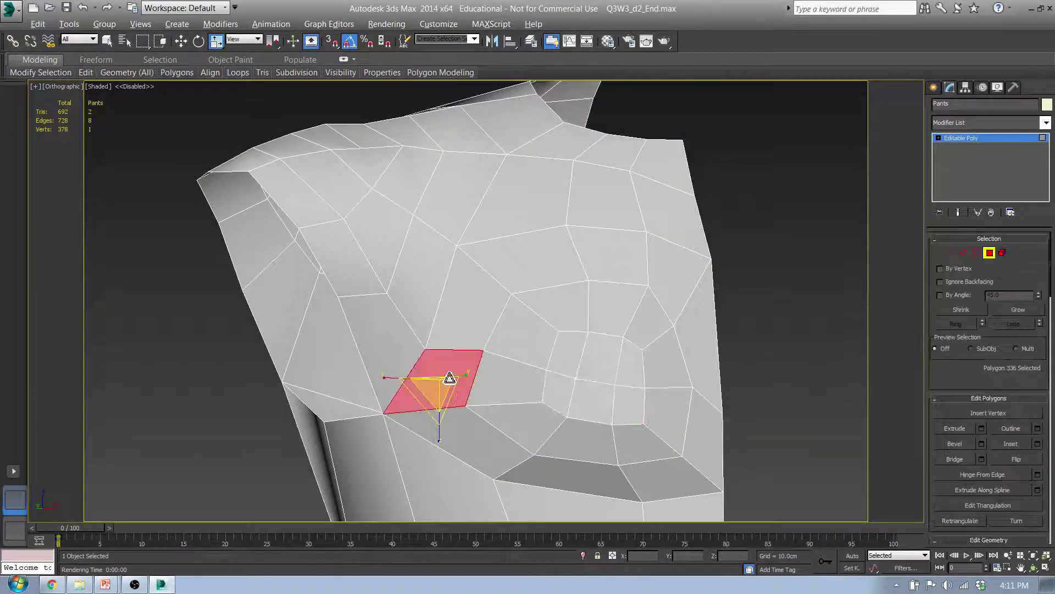
pyautogui.press('Delete')
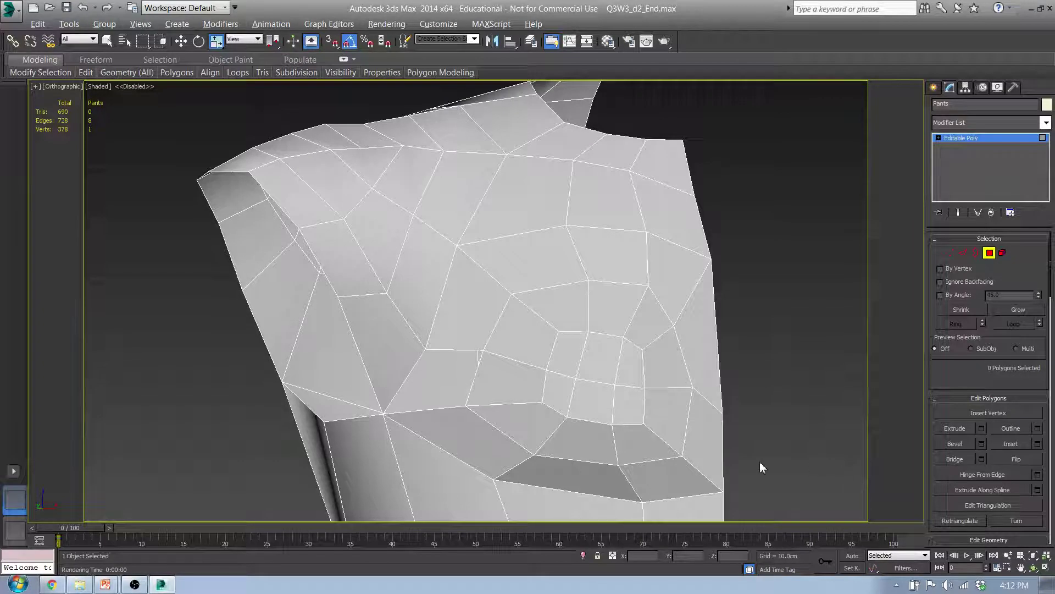
# Step: Target-weld the gap's upper outer corner vertex to its diagonally opposite lower inner corner, closing the hole beside the breast
pyautogui.press('1')
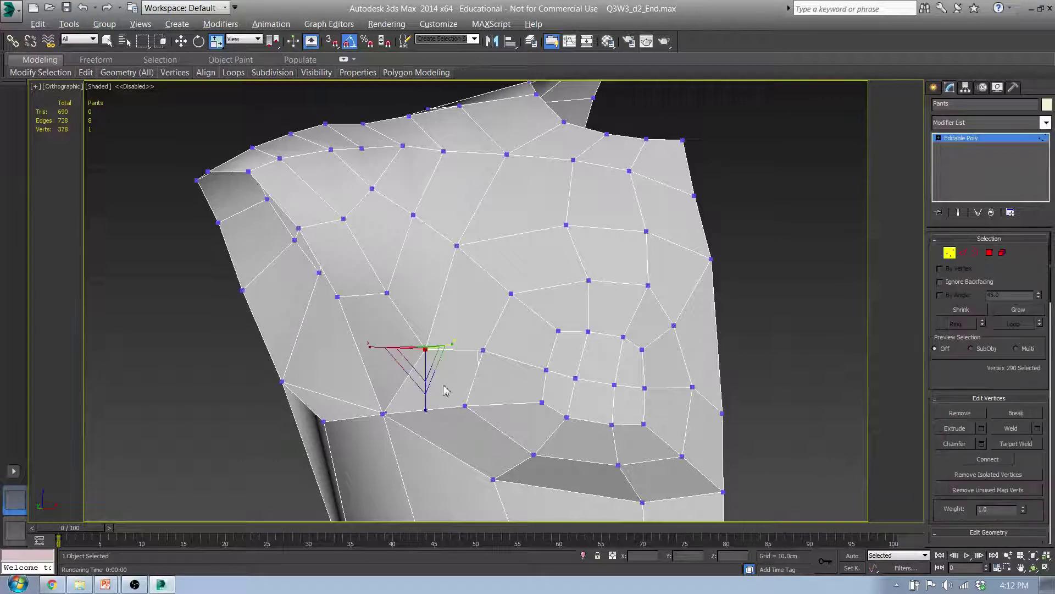
pyautogui.click(1006, 445)
pyautogui.click(427, 350)
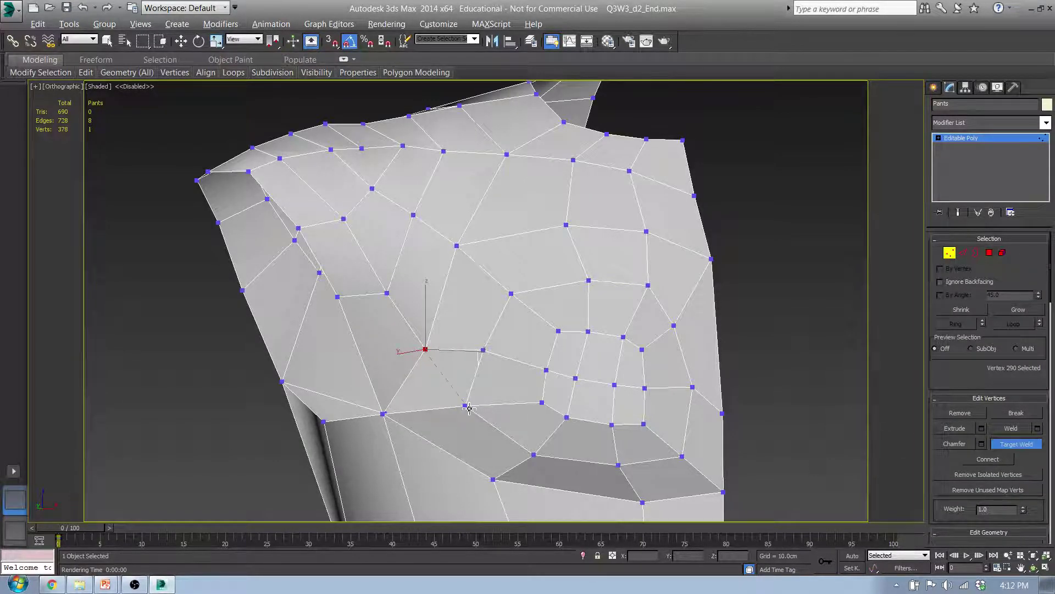
pyautogui.click(466, 407)
pyautogui.keyDown('alt'); pyautogui.moveTo(530, 466); pyautogui.dragTo(512, 460, button='middle'); pyautogui.keyUp('alt')
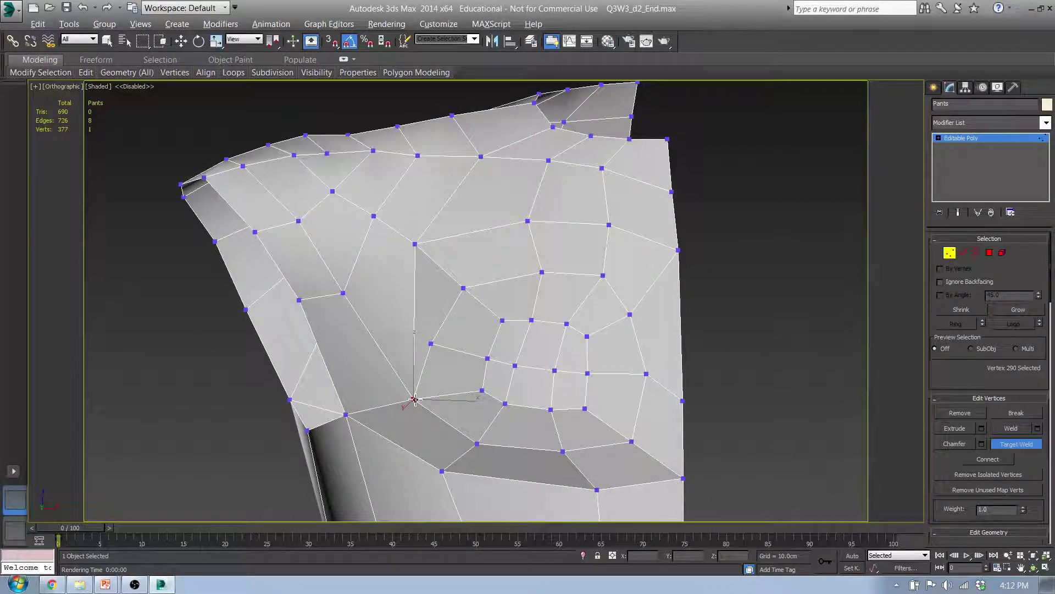
pyautogui.moveTo(415, 401); pyautogui.dragTo(447, 420, button='middle')
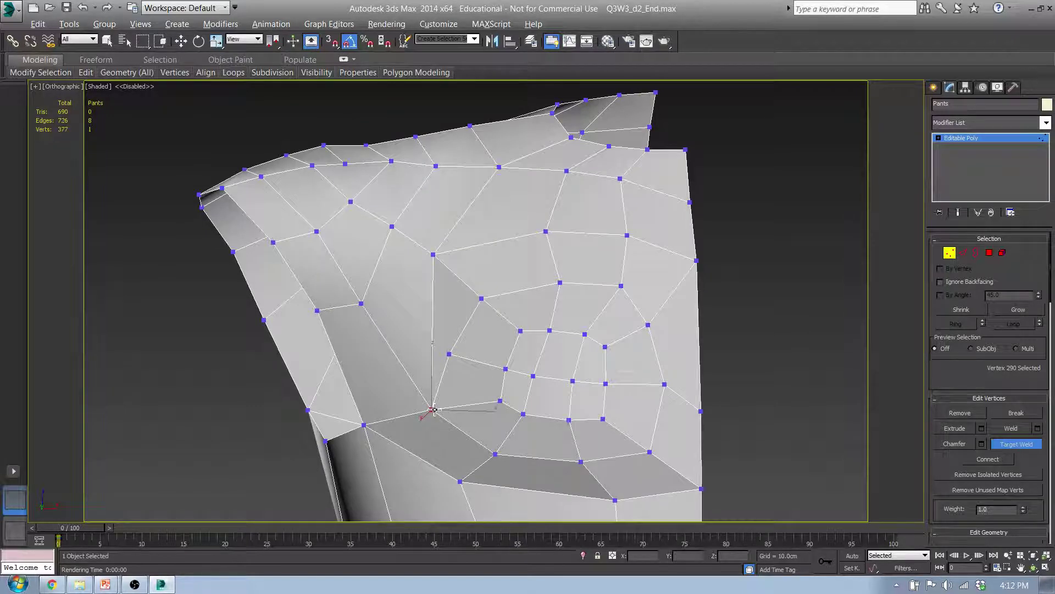
# Step: Move the welded vertex outward and up toward the armpit
pyautogui.press('w')
pyautogui.moveTo(458, 392); pyautogui.dragTo(437, 371)
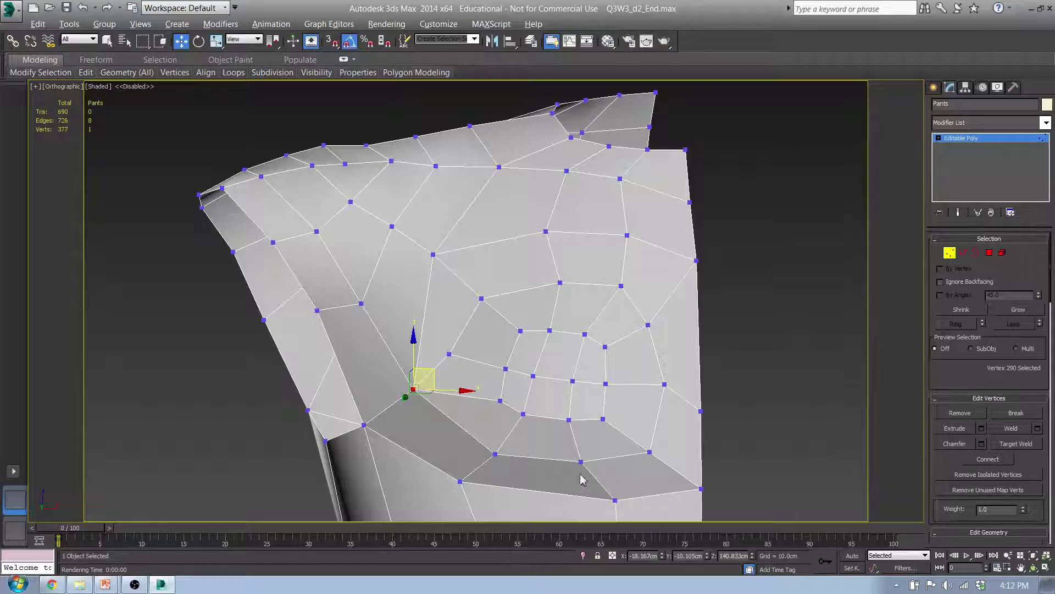
pyautogui.moveTo(448, 451); pyautogui.dragTo(526, 465, button='middle')
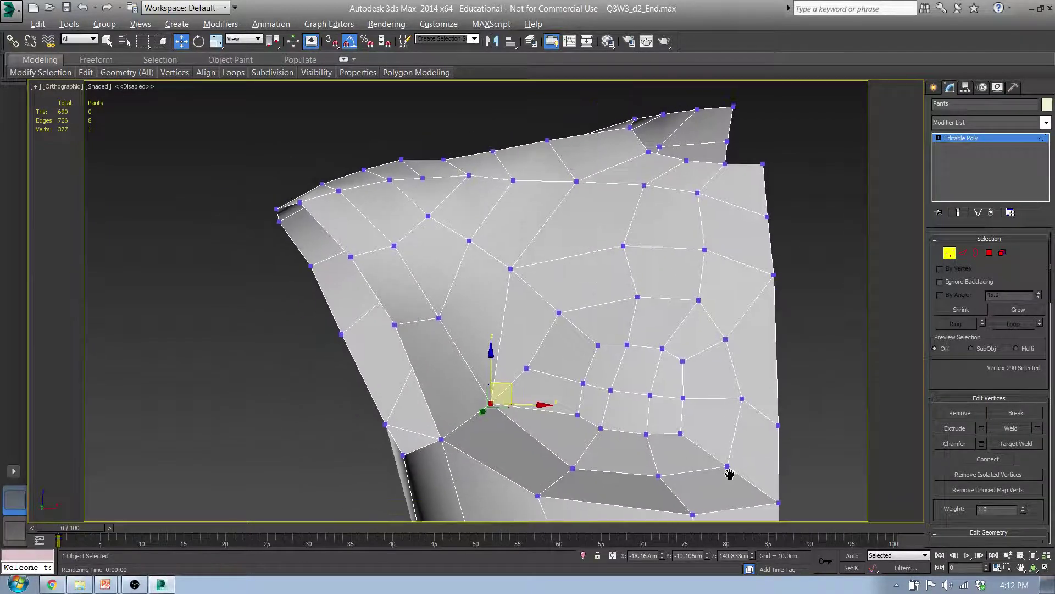
pyautogui.moveTo(730, 478); pyautogui.dragTo(652, 438, button='middle')
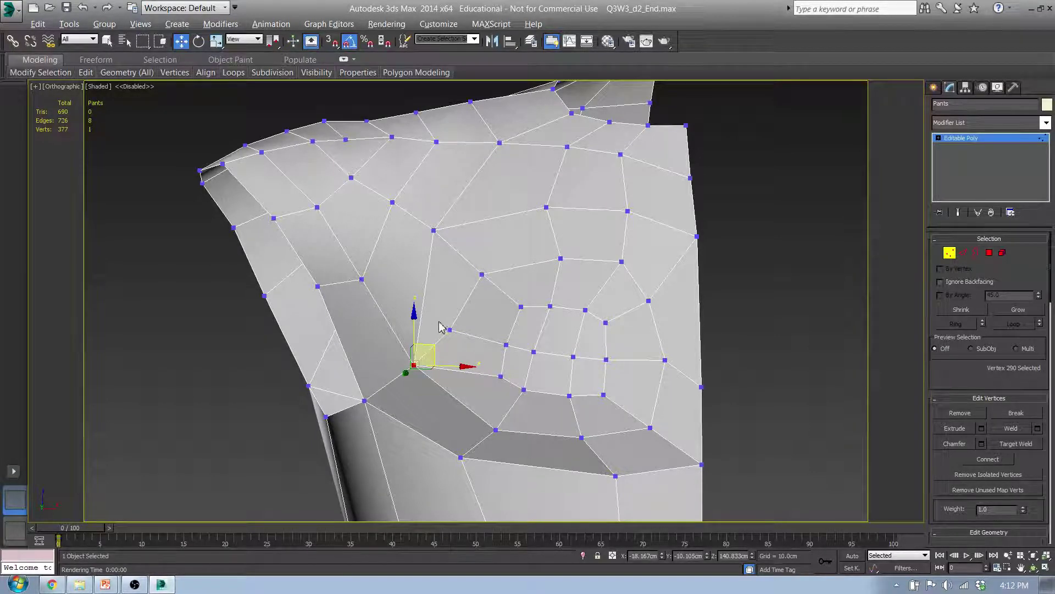
# Step: Move the outer vertex of the crease under the breast and the lower ring vertex above it back and up
pyautogui.keyDown('alt'); pyautogui.moveTo(404, 373); pyautogui.dragTo(488, 400, button='middle'); pyautogui.keyUp('alt')
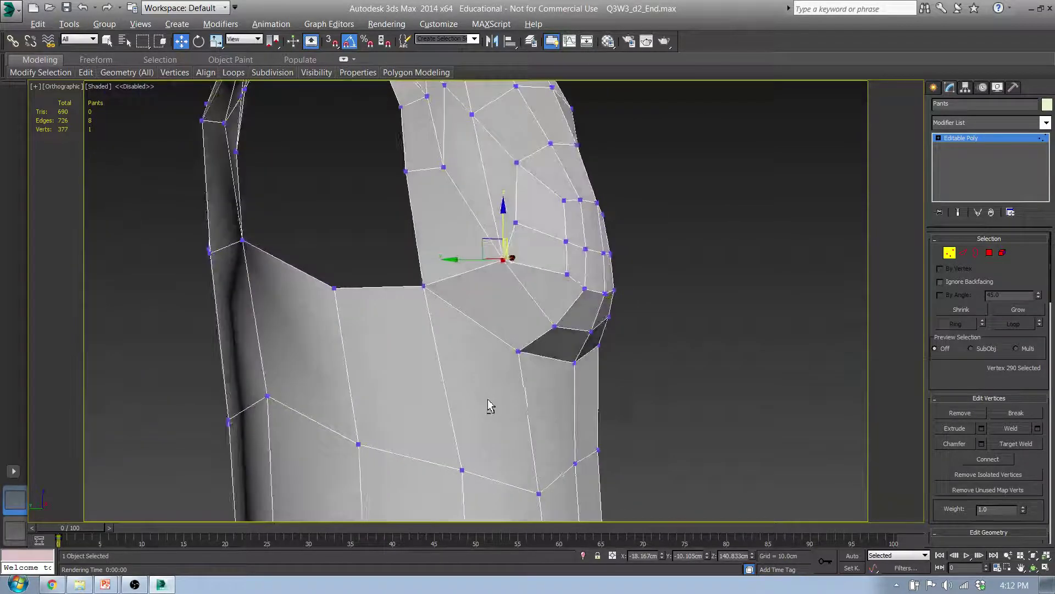
pyautogui.click(518, 352)
pyautogui.moveTo(523, 347); pyautogui.dragTo(477, 314)
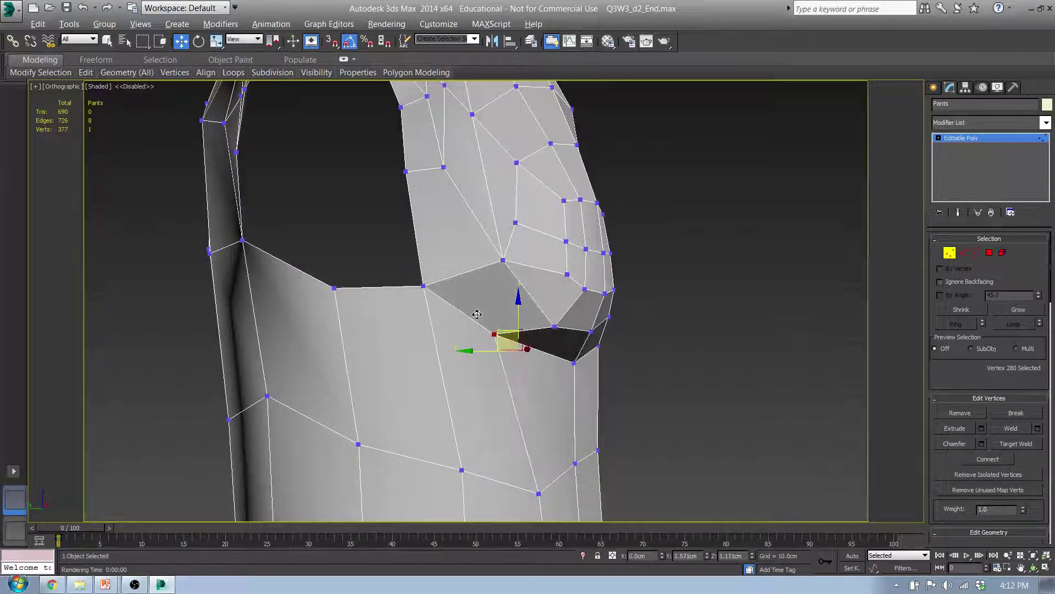
pyautogui.click(553, 327)
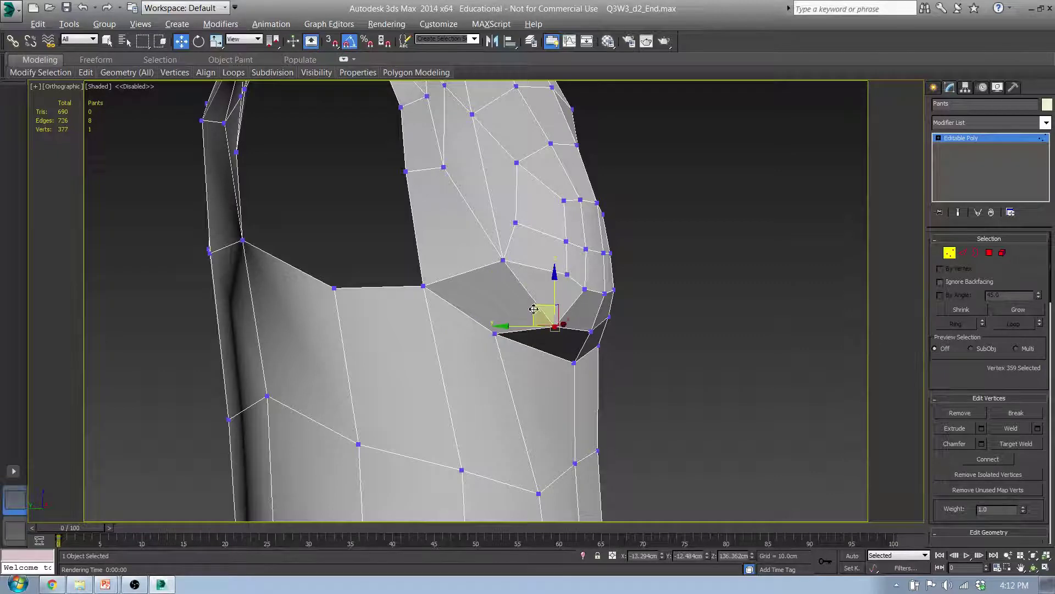
pyautogui.moveTo(553, 327); pyautogui.dragTo(519, 292)
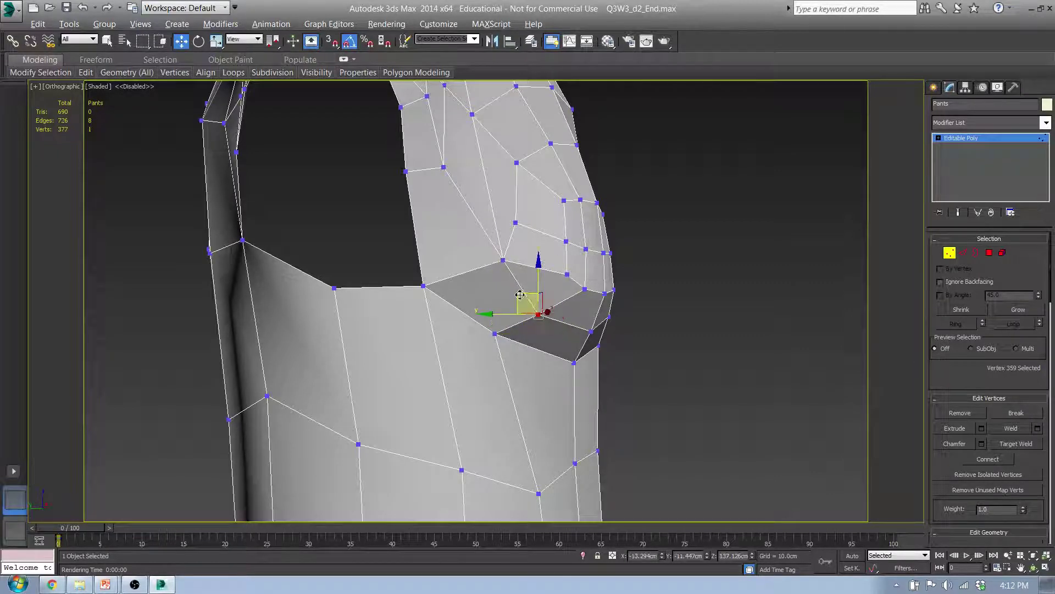
pyautogui.keyDown('alt'); pyautogui.moveTo(626, 300); pyautogui.dragTo(539, 292, button='middle'); pyautogui.keyUp('alt')
# Step: In Front view, select the six inset patch polygons, grow the selection once, scale it up slightly and shift it outward and down
pyautogui.press('f')
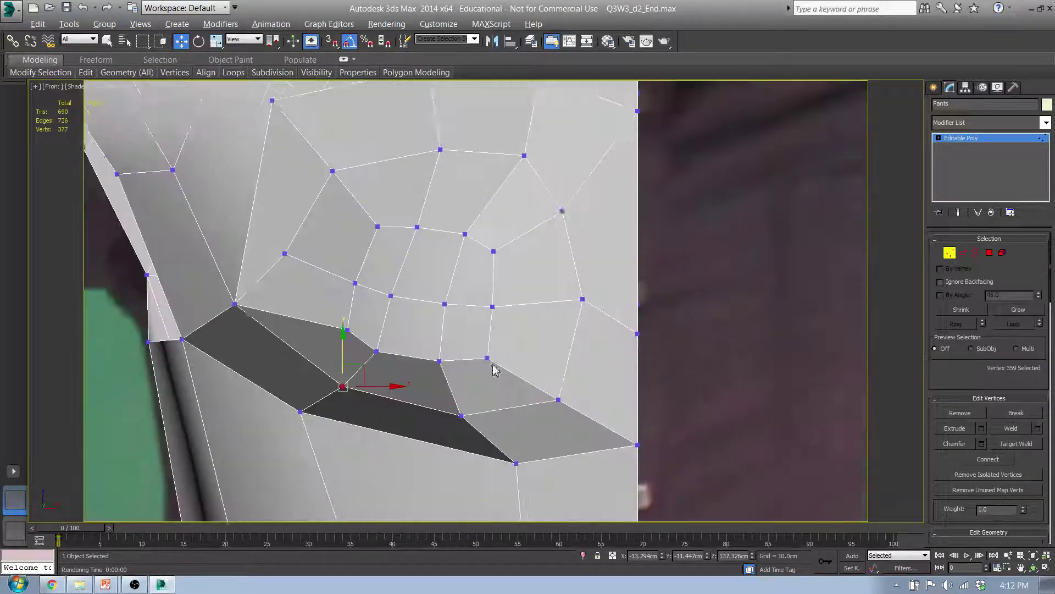
pyautogui.scroll(-2, 493, 367)
pyautogui.moveTo(492, 367); pyautogui.dragTo(547, 308, button='middle')
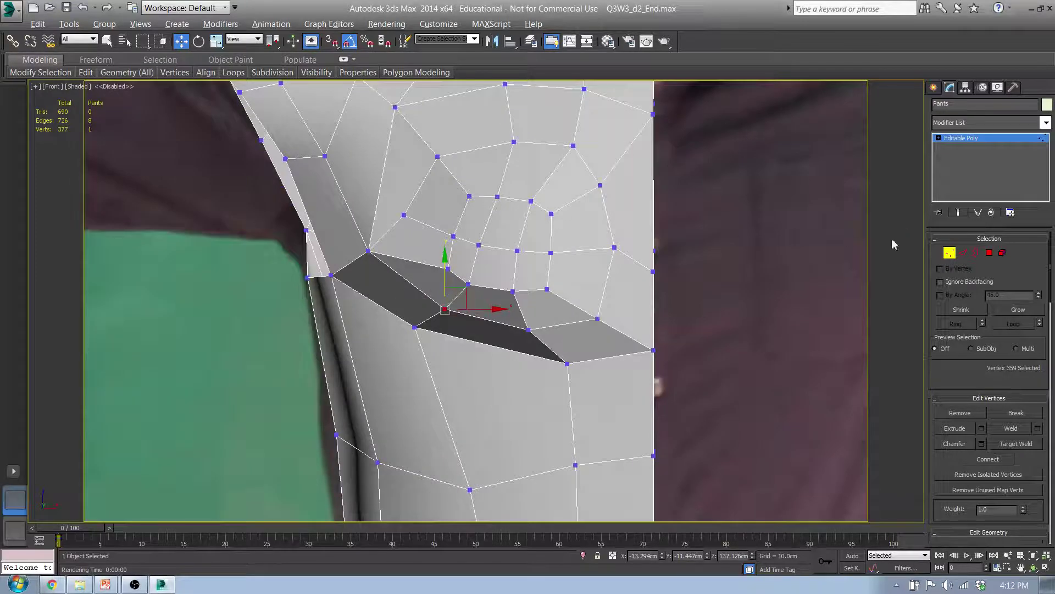
pyautogui.press('4')
pyautogui.click(476, 223)
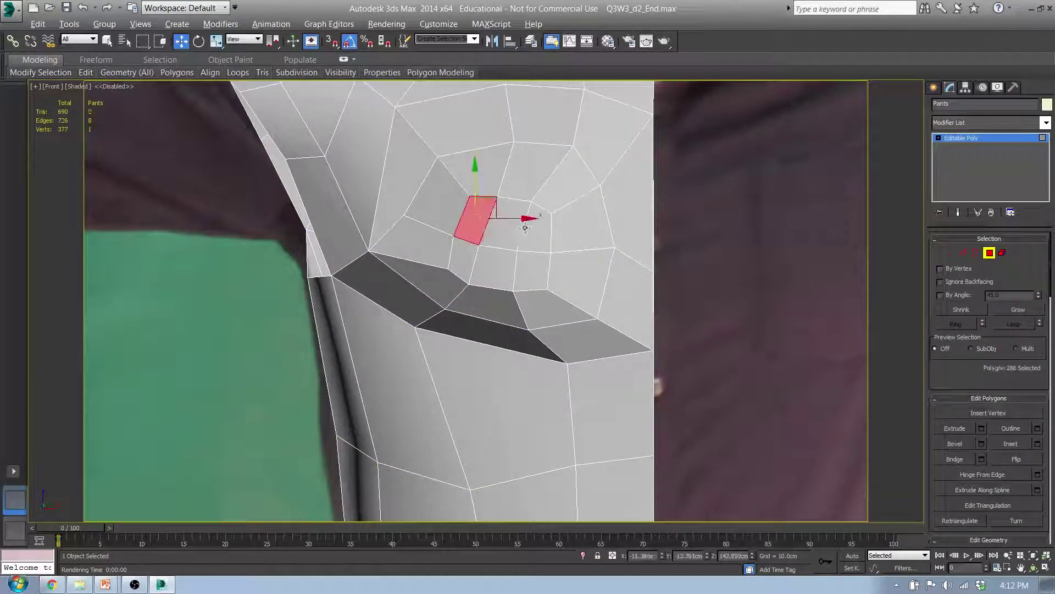
pyautogui.keyDown('ctrl'); pyautogui.click(514, 224); pyautogui.keyUp('ctrl')
pyautogui.keyDown('ctrl'); pyautogui.click(537, 235); pyautogui.keyUp('ctrl')
pyautogui.keyDown('ctrl'); pyautogui.click(532, 271); pyautogui.keyUp('ctrl')
pyautogui.keyDown('ctrl'); pyautogui.click(497, 269); pyautogui.keyUp('ctrl')
pyautogui.keyDown('ctrl'); pyautogui.click(474, 272); pyautogui.keyUp('ctrl')
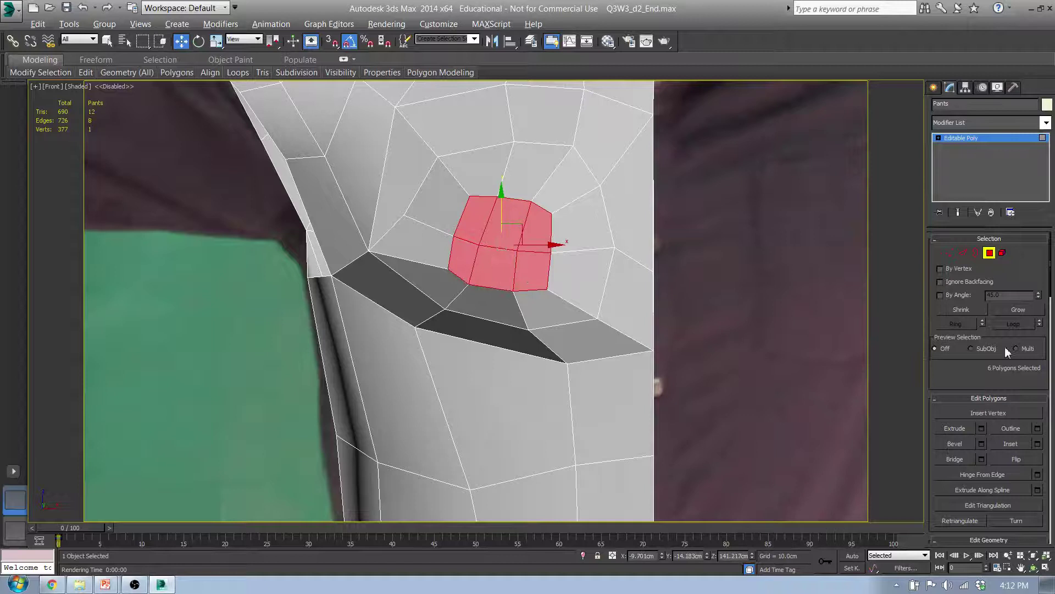
pyautogui.click(1018, 309)
pyautogui.press('r')
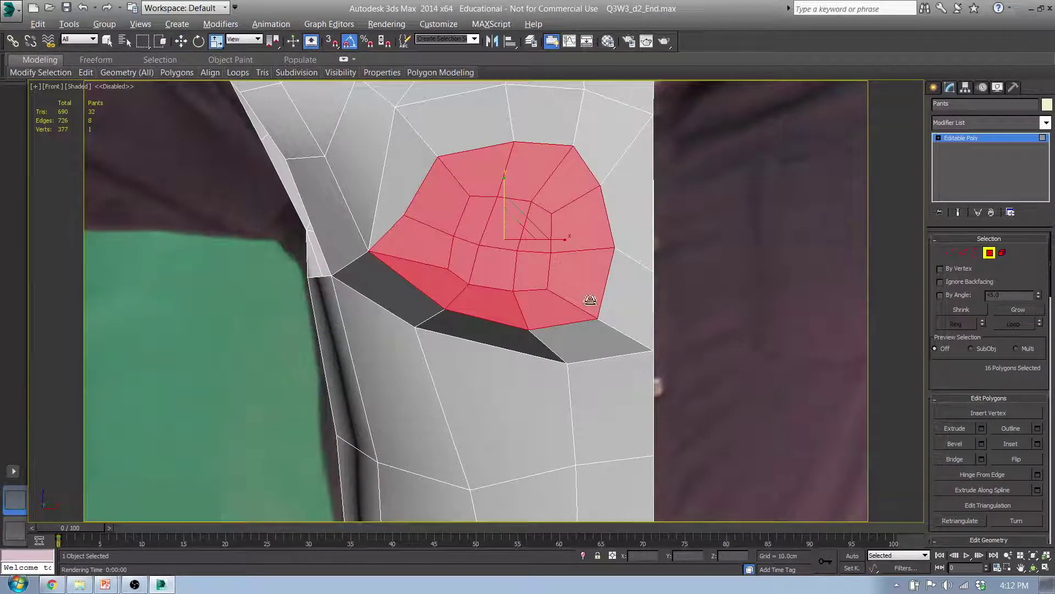
pyautogui.moveTo(529, 226)
pyautogui.mouseDown()
pyautogui.moveTo(528, 215)
pyautogui.moveTo(519, 220)
pyautogui.mouseUp()
pyautogui.press('w')
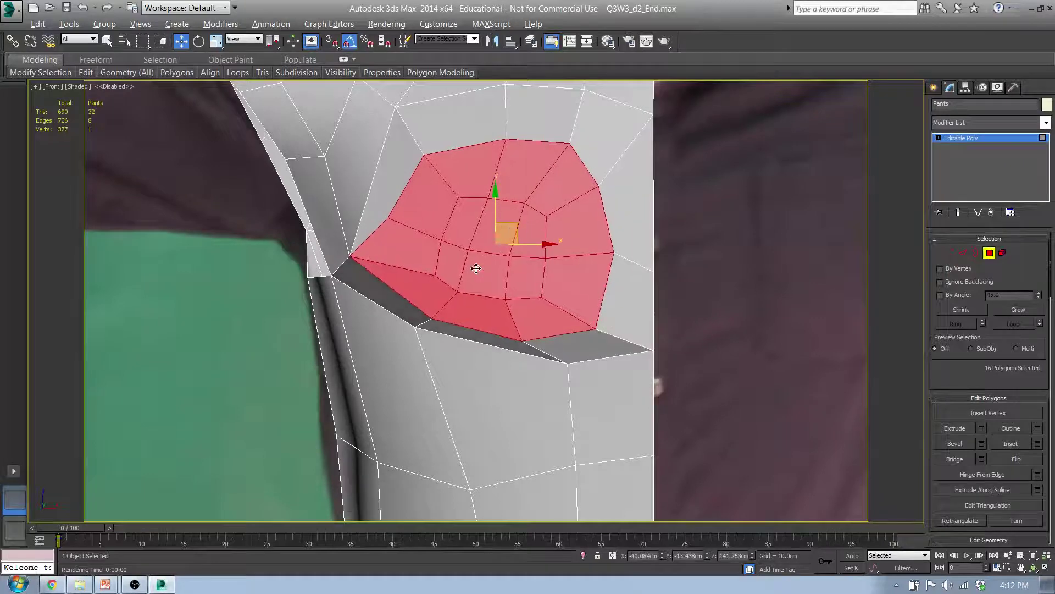
pyautogui.scroll(-5, 476, 269)
pyautogui.scroll(5, 442, 318)
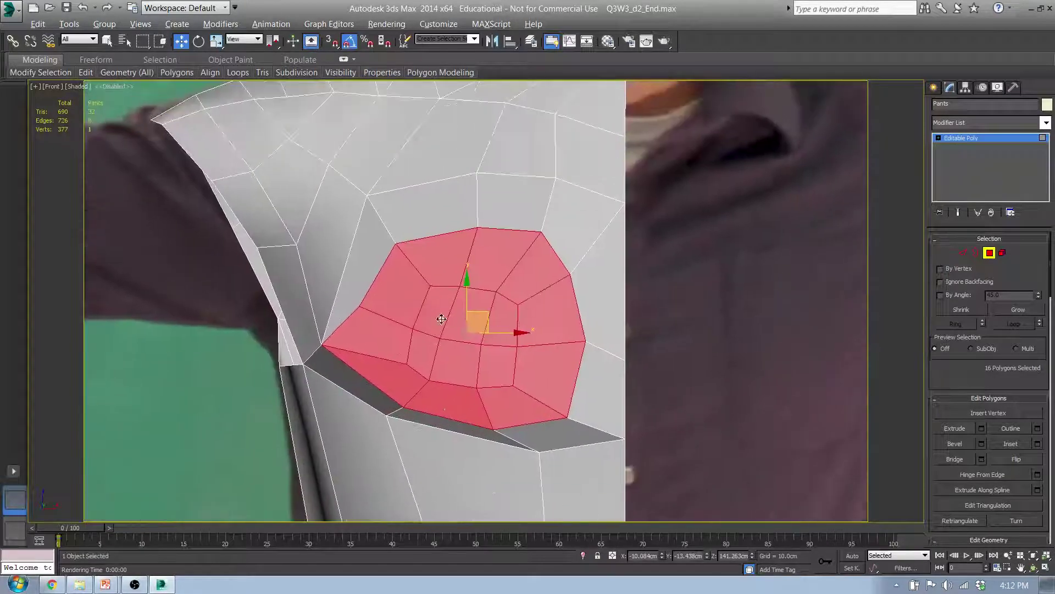
# Step: Relax the selected breast polygons once
pyautogui.moveTo(125, 76)
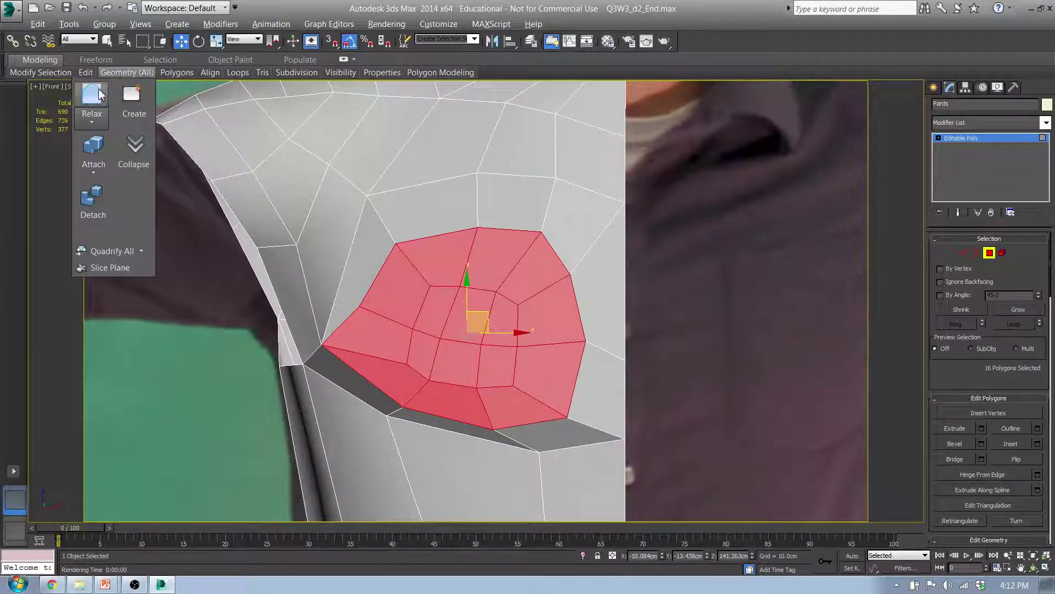
pyautogui.click(95, 95)
pyautogui.keyDown('alt'); pyautogui.moveTo(354, 321); pyautogui.dragTo(440, 321, button='middle'); pyautogui.keyUp('alt')
pyautogui.click(949, 252)
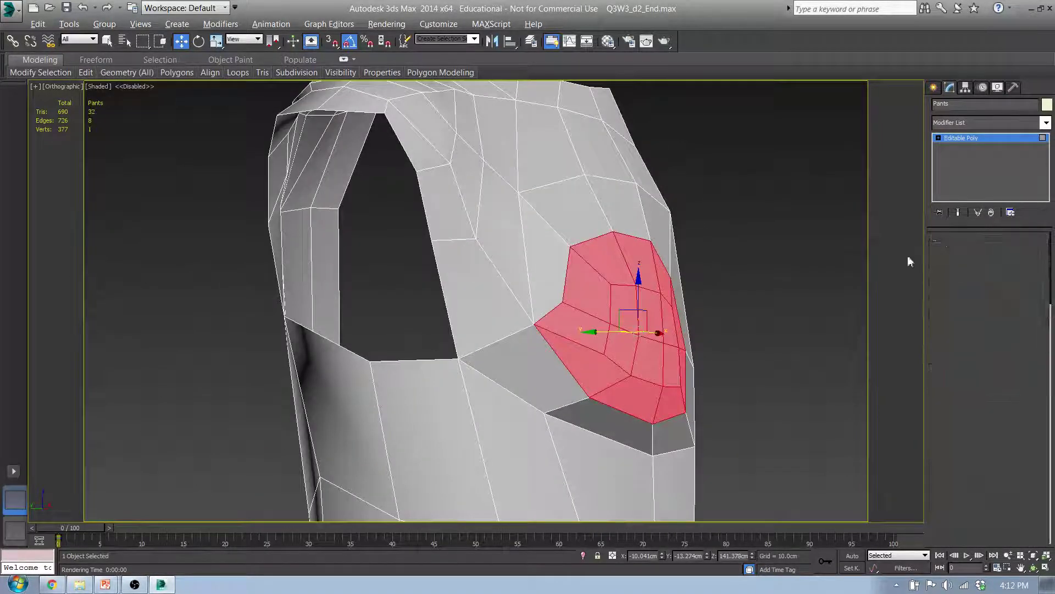
pyautogui.click(518, 194)
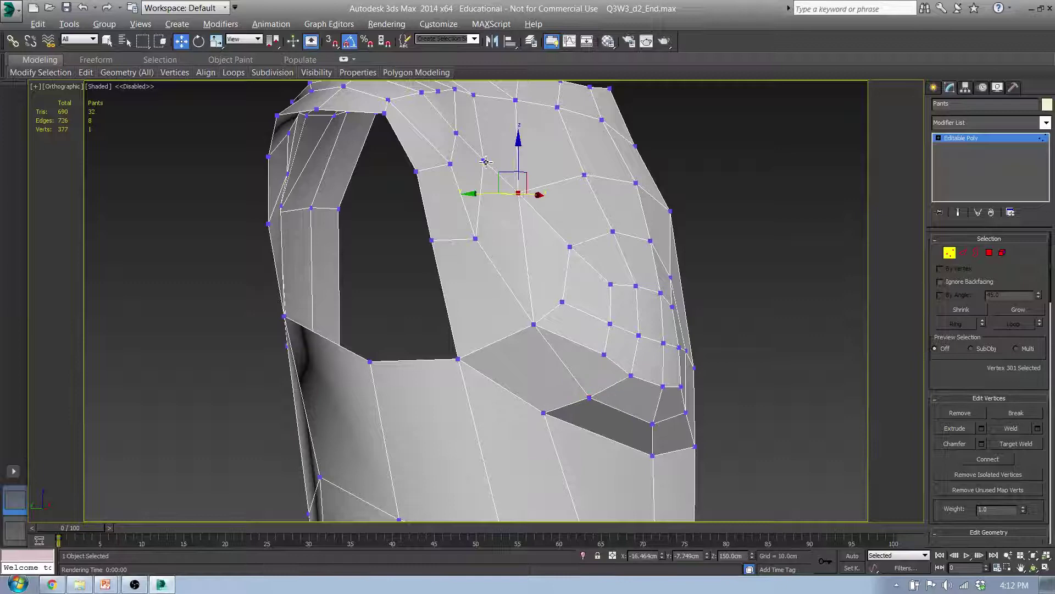
pyautogui.keyDown('ctrl'); pyautogui.click(485, 161); pyautogui.keyUp('ctrl')
pyautogui.keyDown('alt'); pyautogui.moveTo(495, 220); pyautogui.dragTo(507, 300, button='middle'); pyautogui.keyUp('alt')
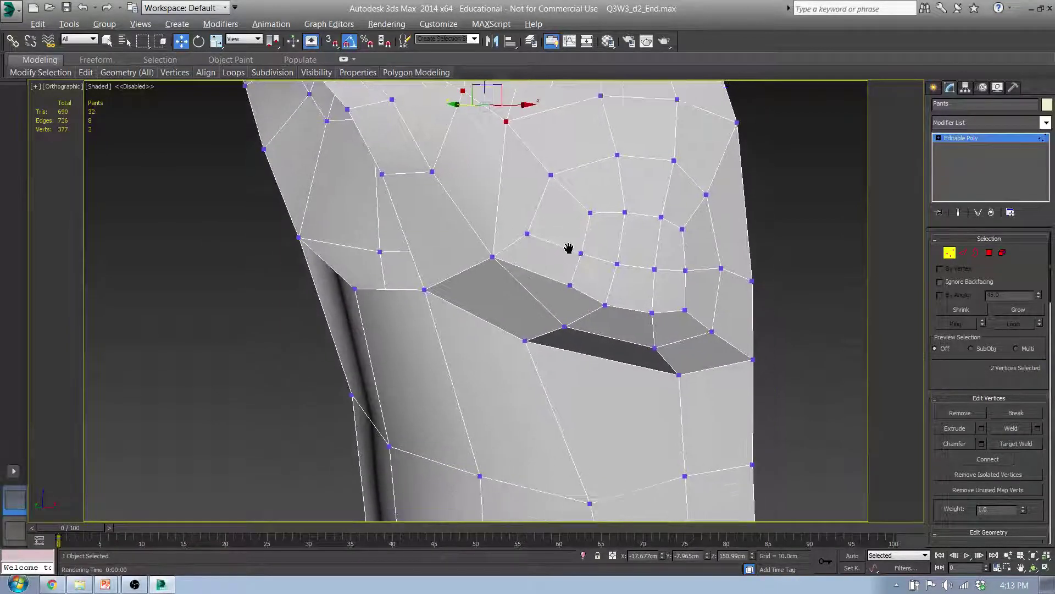
pyautogui.moveTo(568, 249); pyautogui.dragTo(557, 227, button='middle')
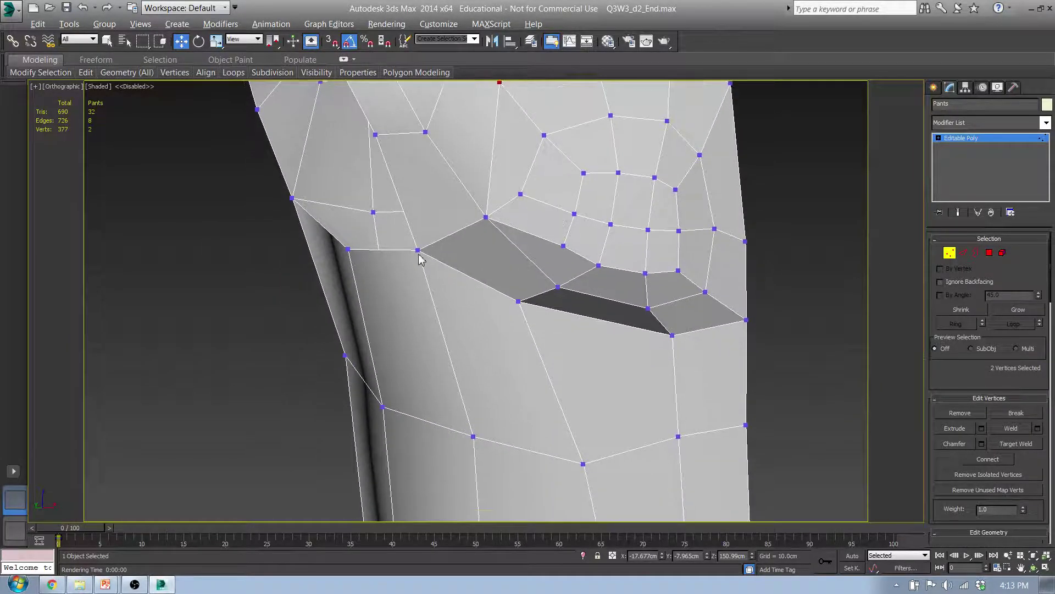
pyautogui.moveTo(419, 255); pyautogui.dragTo(396, 317, button='middle')
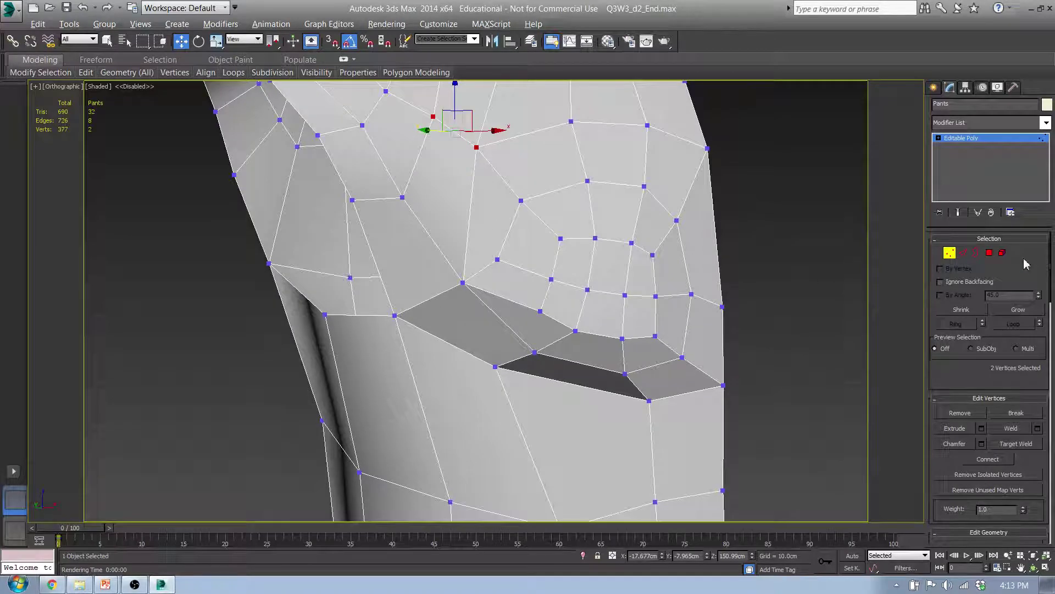
pyautogui.click(989, 253)
pyautogui.click(787, 395)
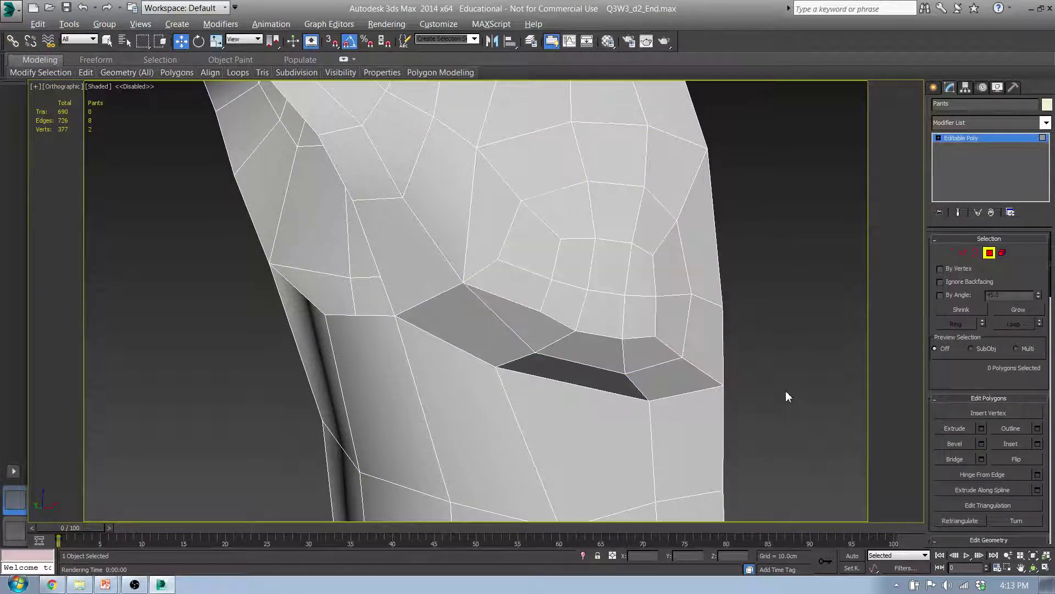
# Step: Select the two outer corner vertices of the inset patch and the adjacent outer ring vertex, and relax them three times
pyautogui.click(950, 253)
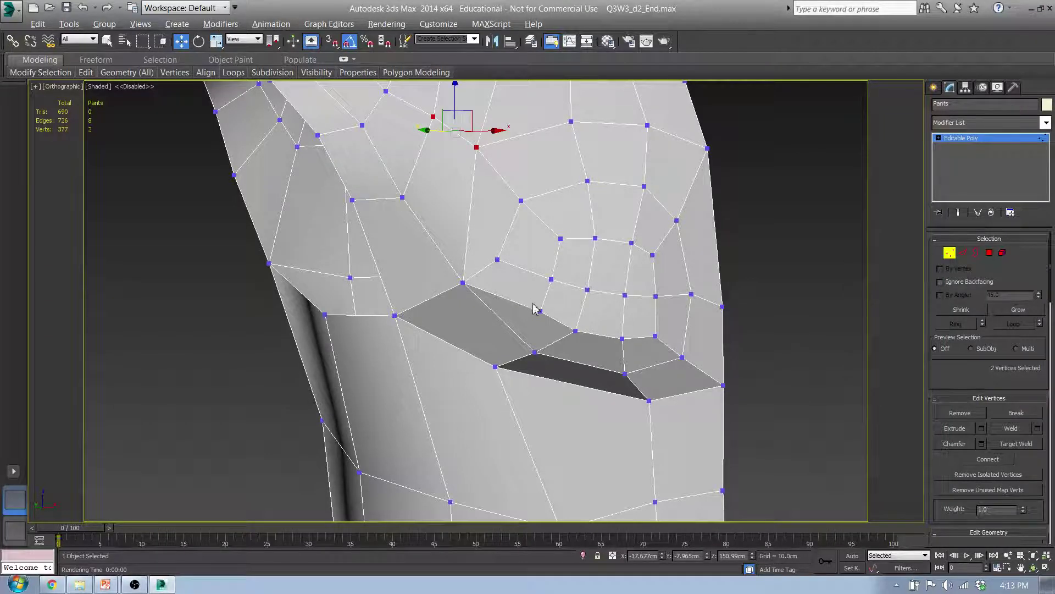
pyautogui.click(551, 280)
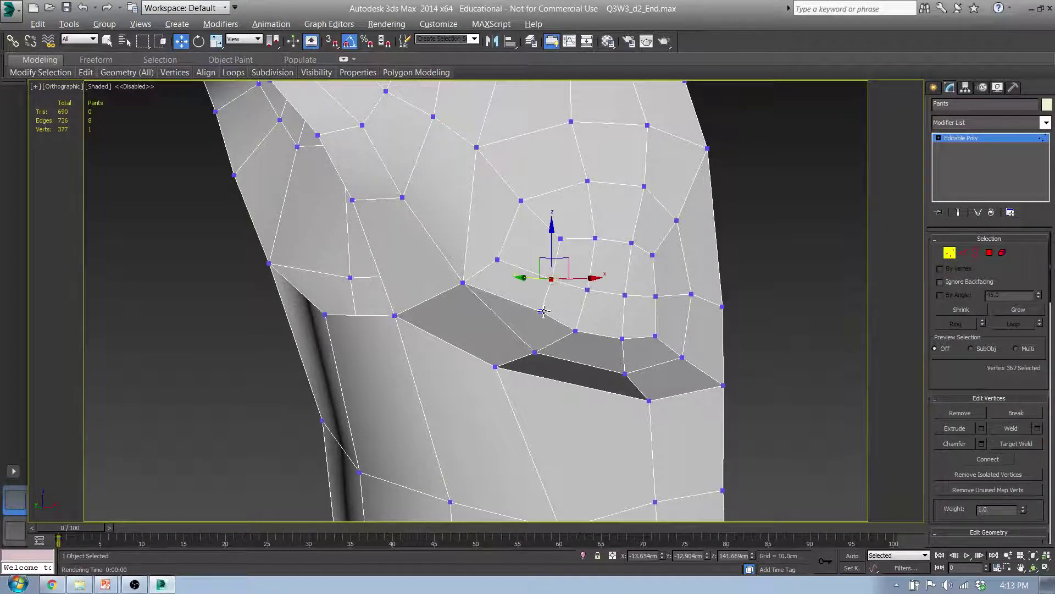
pyautogui.keyDown('ctrl'); pyautogui.click(541, 311); pyautogui.keyUp('ctrl')
pyautogui.keyDown('ctrl'); pyautogui.click(498, 260); pyautogui.keyUp('ctrl')
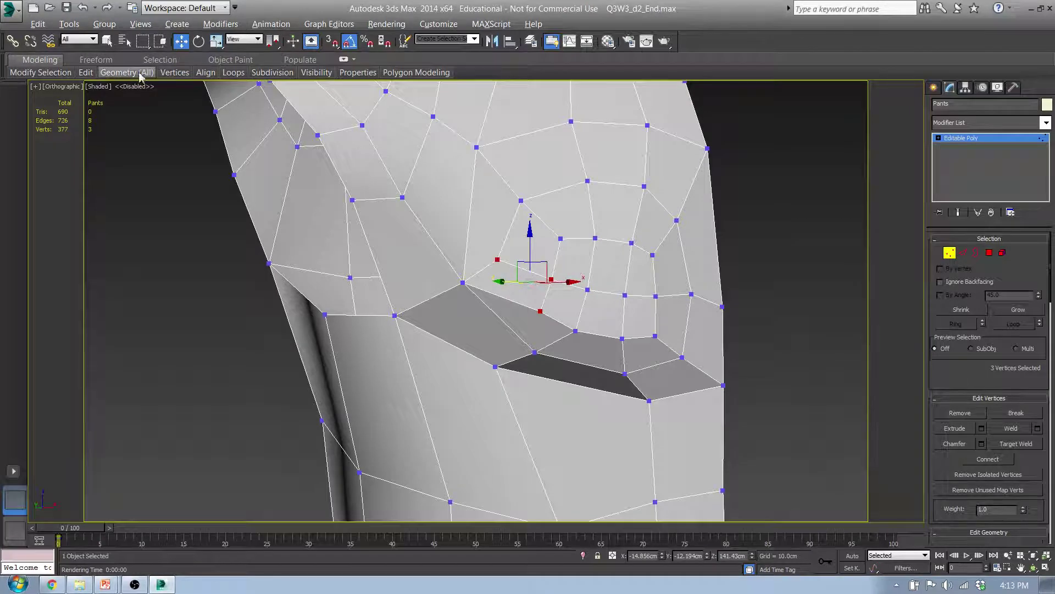
pyautogui.moveTo(127, 72)
pyautogui.click(93, 97)
pyautogui.click(92, 95)
pyautogui.click(92, 96)
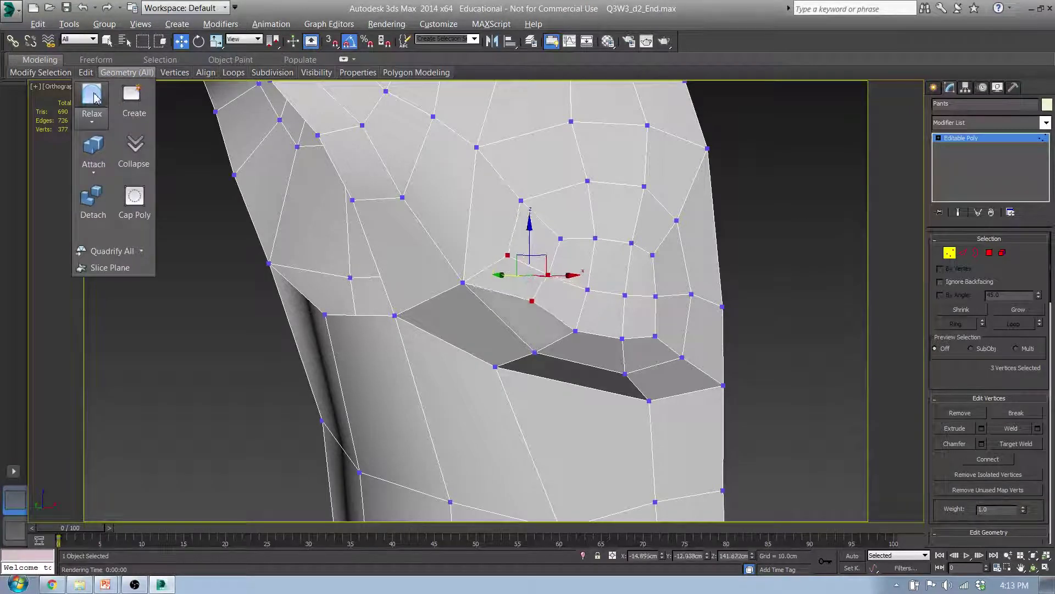
# Step: Connect the outer ring vertex to the patch's lower outer corner vertex with a new edge
pyautogui.keyDown('alt'); pyautogui.moveTo(421, 253); pyautogui.dragTo(525, 234, button='middle'); pyautogui.keyUp('alt')
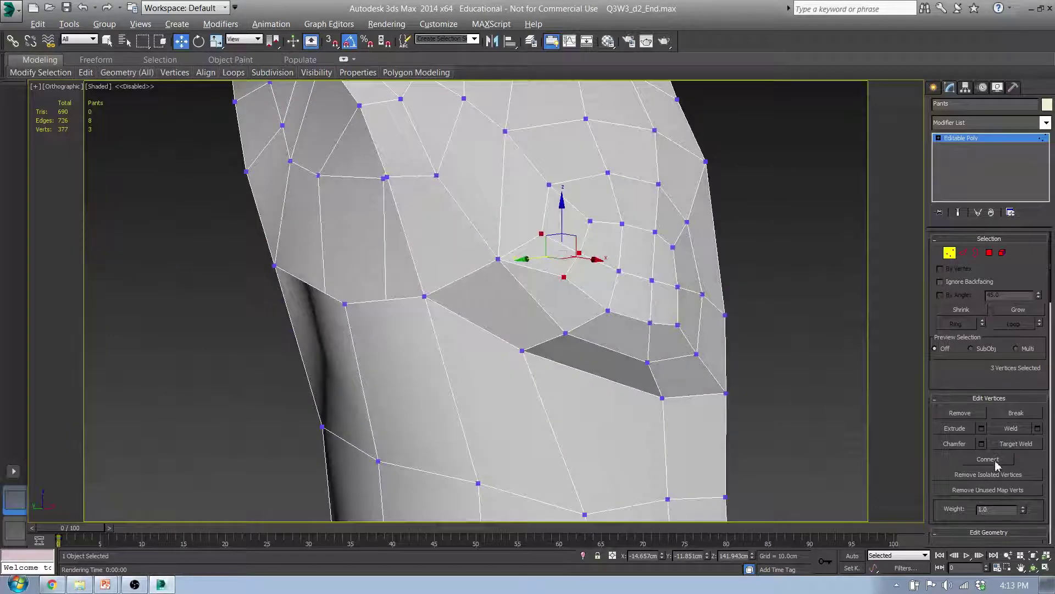
pyautogui.keyDown('alt'); pyautogui.moveTo(563, 298); pyautogui.dragTo(509, 313, button='middle'); pyautogui.keyUp('alt')
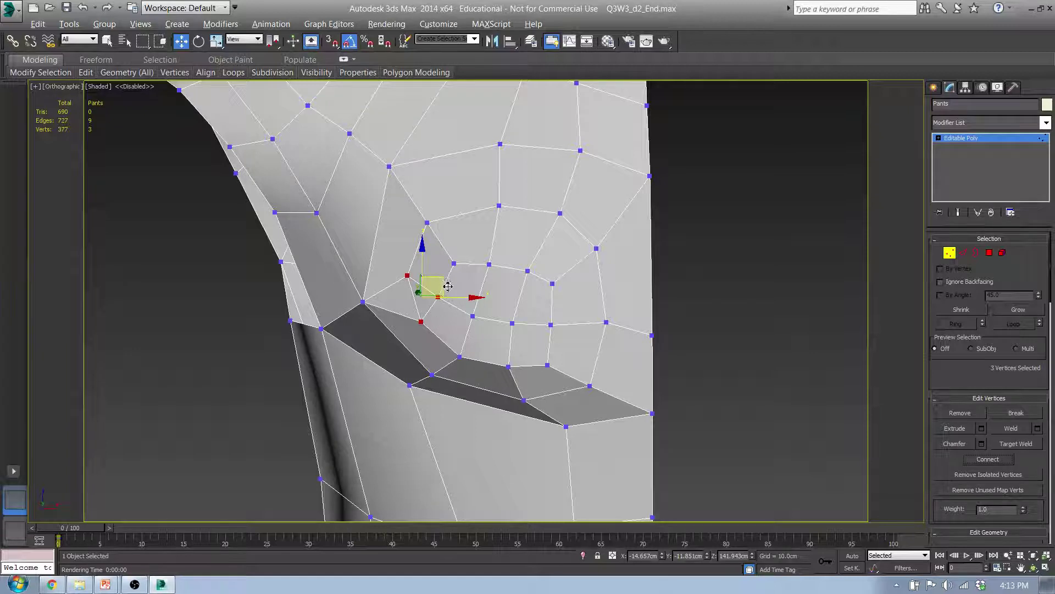
pyautogui.moveTo(538, 247); pyautogui.dragTo(478, 353, button='middle')
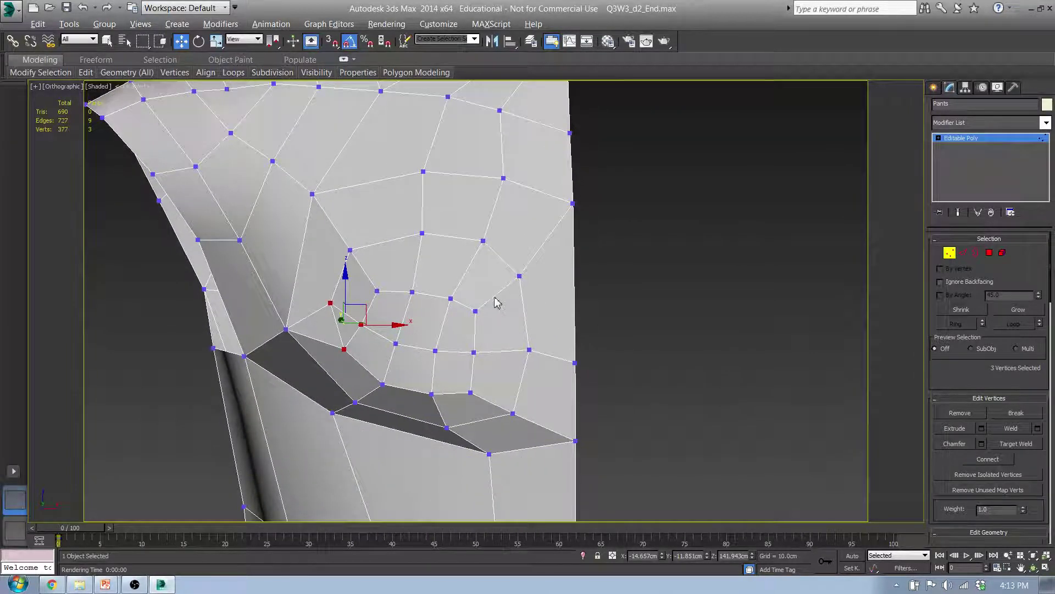
# Step: Target-weld the ring vertex below the patch's outer corner onto the outer ring vertex above it, leaving one merged vertex
pyautogui.moveTo(498, 302); pyautogui.dragTo(566, 300, button='middle')
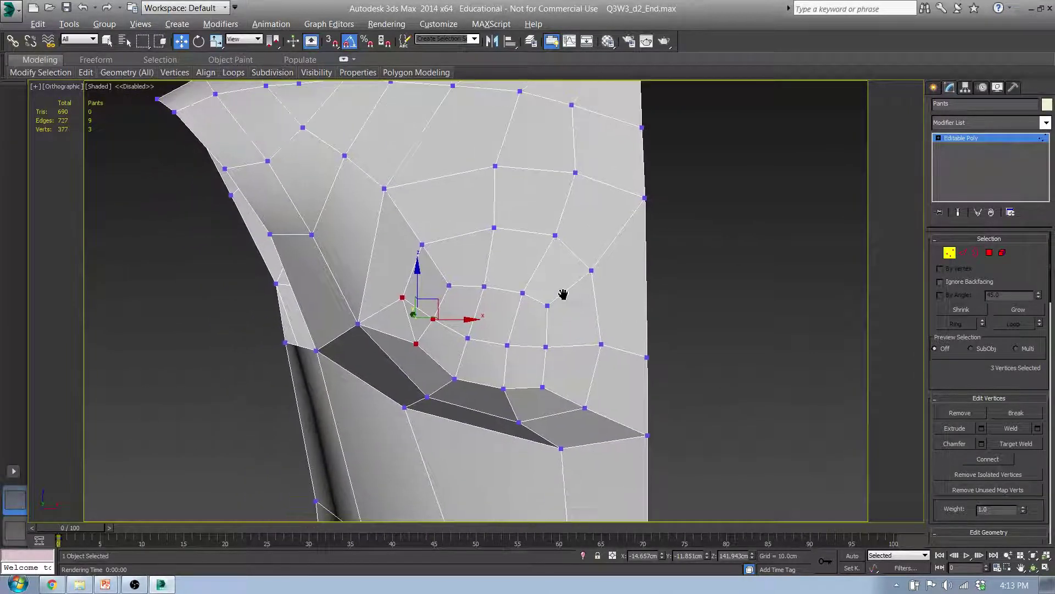
pyautogui.click(417, 344)
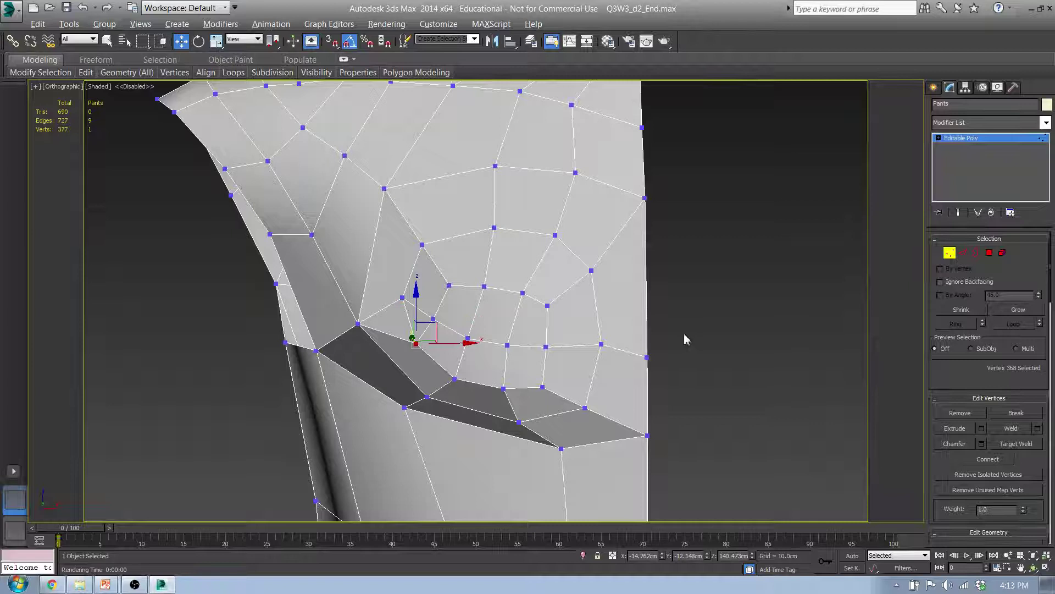
pyautogui.click(1025, 445)
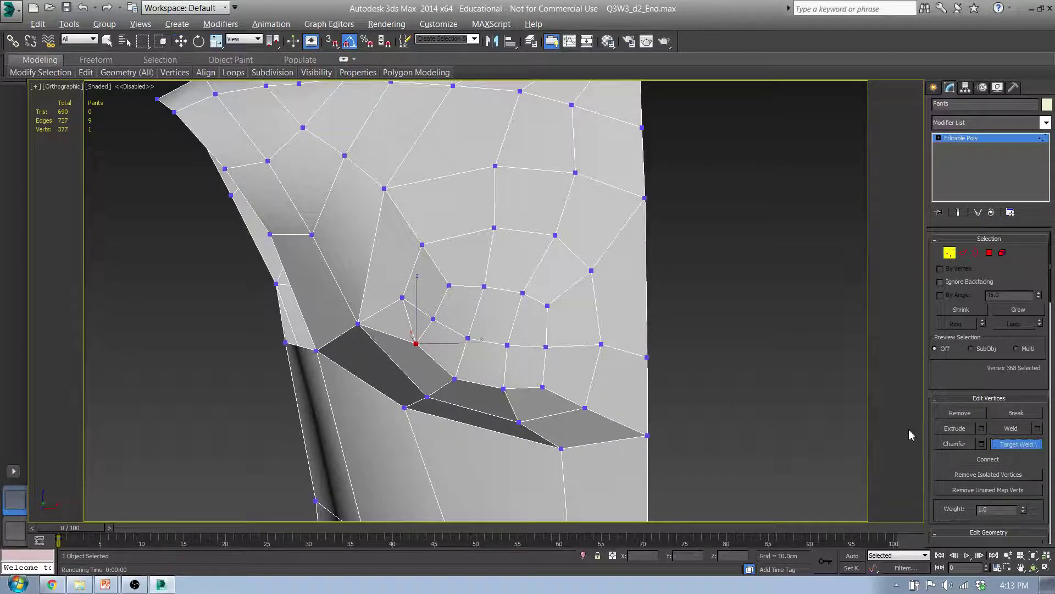
pyautogui.click(417, 344)
pyautogui.click(402, 298)
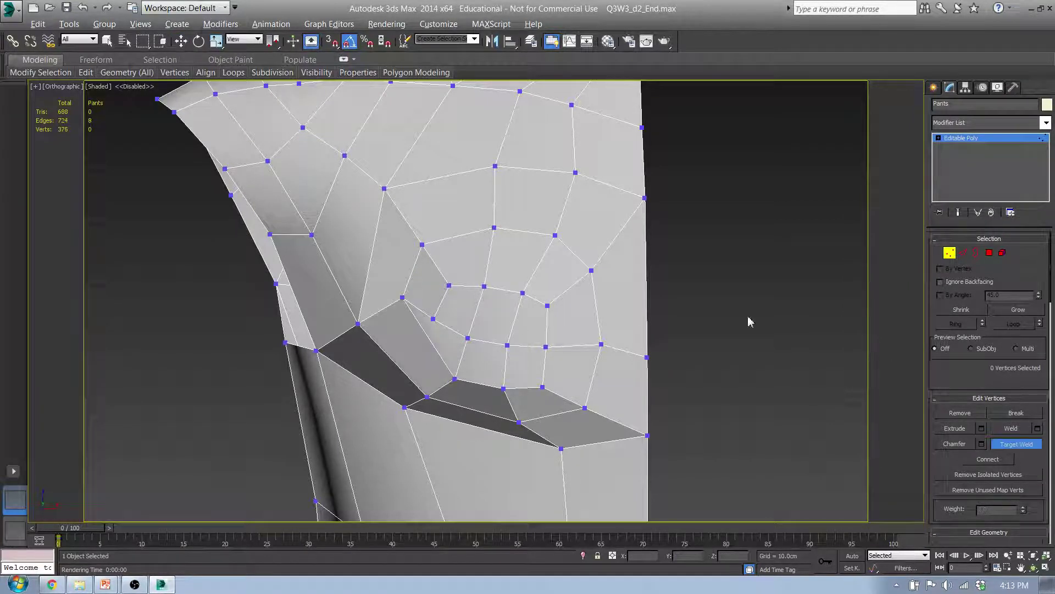
pyautogui.click(954, 253)
pyautogui.click(954, 253)
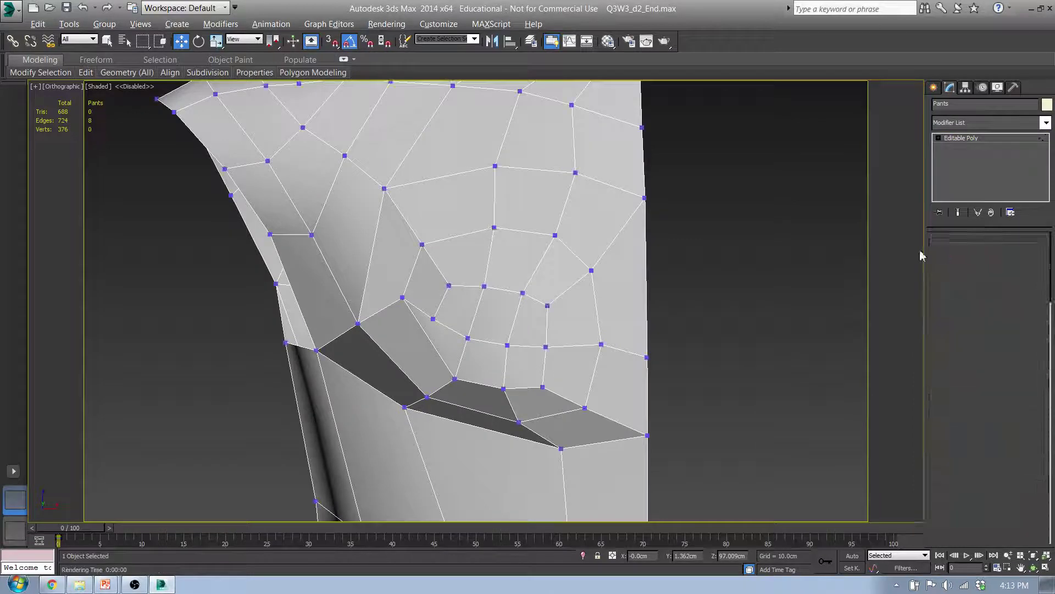
# Step: Relax the merged outer ring vertex repeatedly, and shift it slightly outward and down
pyautogui.click(402, 298)
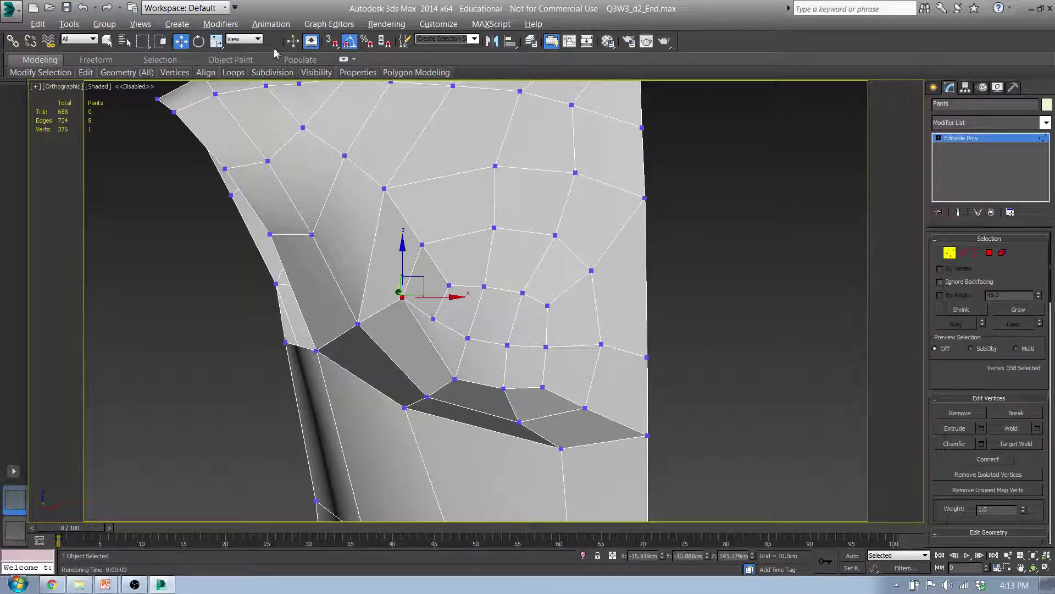
pyautogui.moveTo(126, 72)
pyautogui.click(92, 98)
pyautogui.click(92, 98)
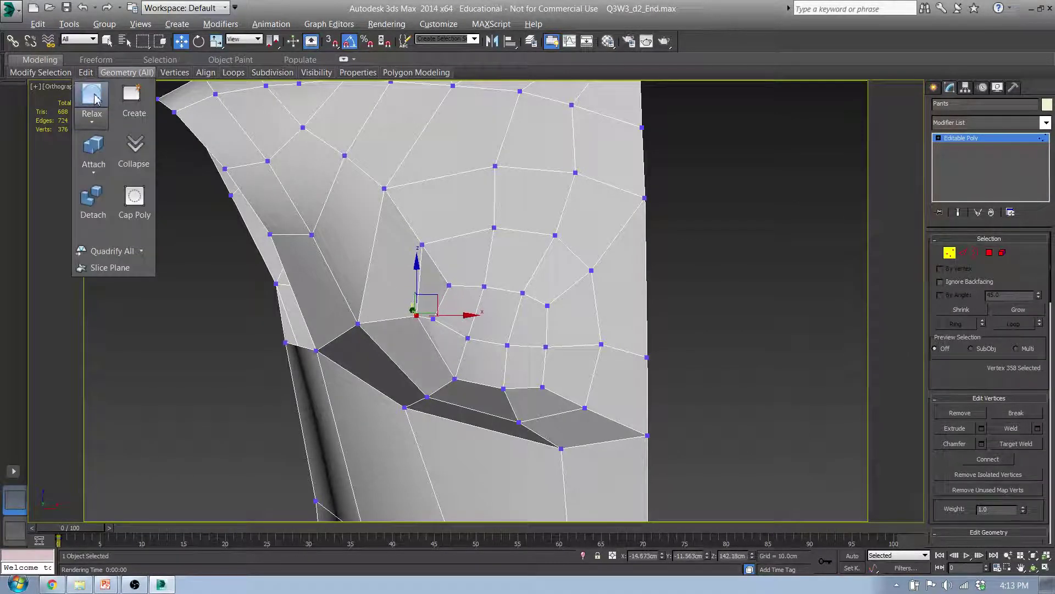
pyautogui.click(92, 98)
pyautogui.moveTo(440, 297); pyautogui.dragTo(424, 315)
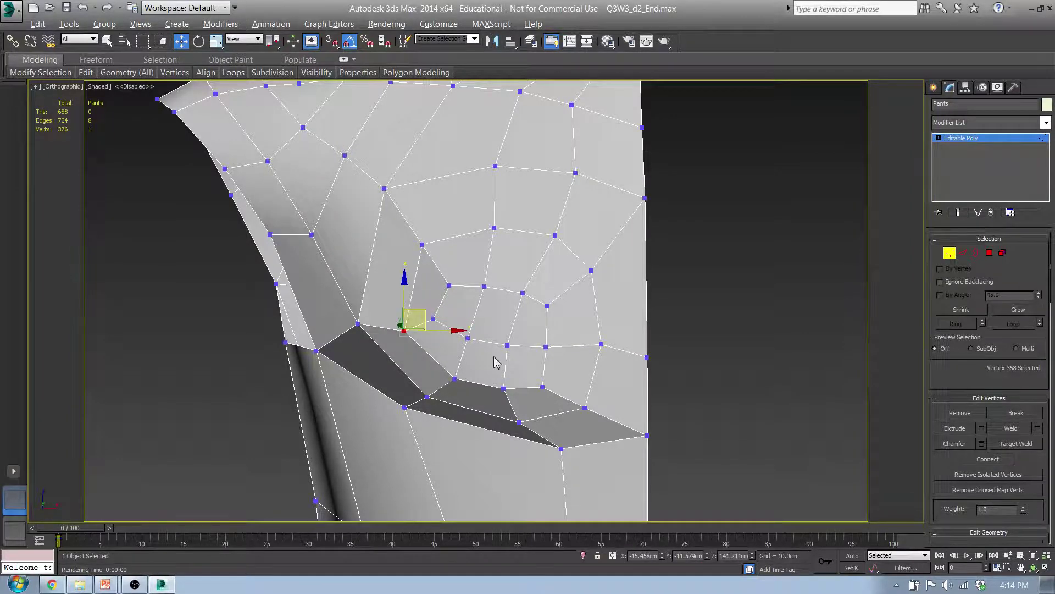
# Step: Set the numeric polygon selection to faces with more than four sides to check the mesh for n-gons
pyautogui.keyDown('alt'); pyautogui.moveTo(483, 355); pyautogui.dragTo(585, 343, button='middle'); pyautogui.keyUp('alt')
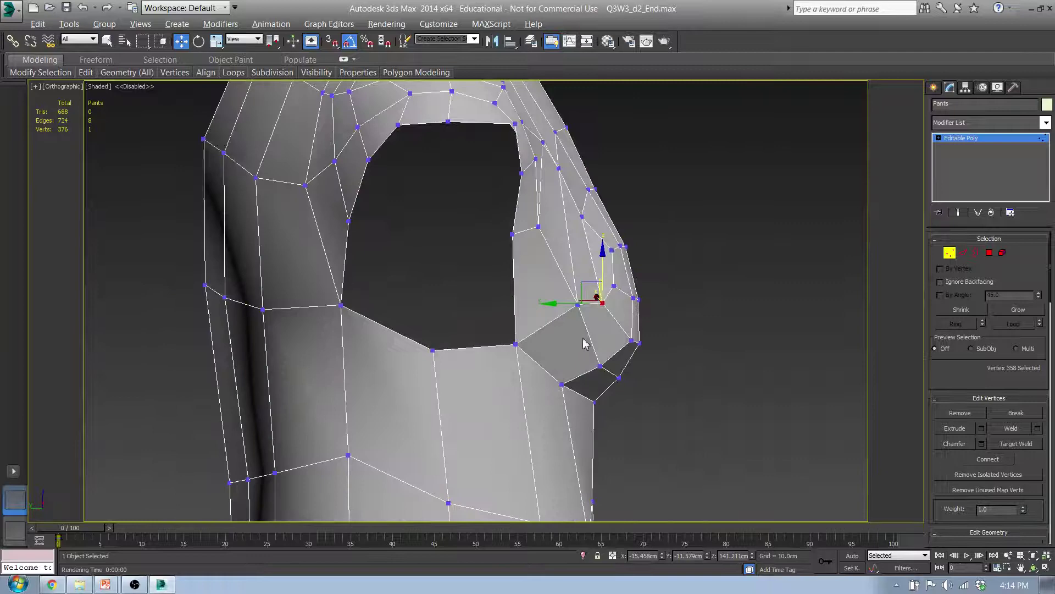
pyautogui.keyDown('alt'); pyautogui.moveTo(599, 297); pyautogui.dragTo(852, 275, button='middle'); pyautogui.keyUp('alt')
pyautogui.click(989, 252)
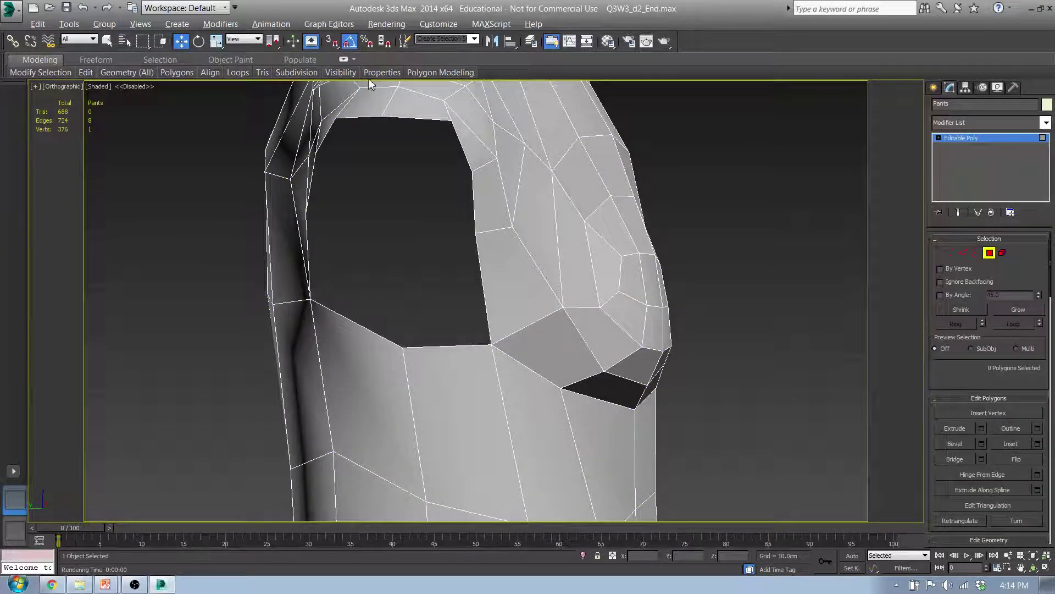
pyautogui.click(147, 56)
pyautogui.moveTo(589, 73)
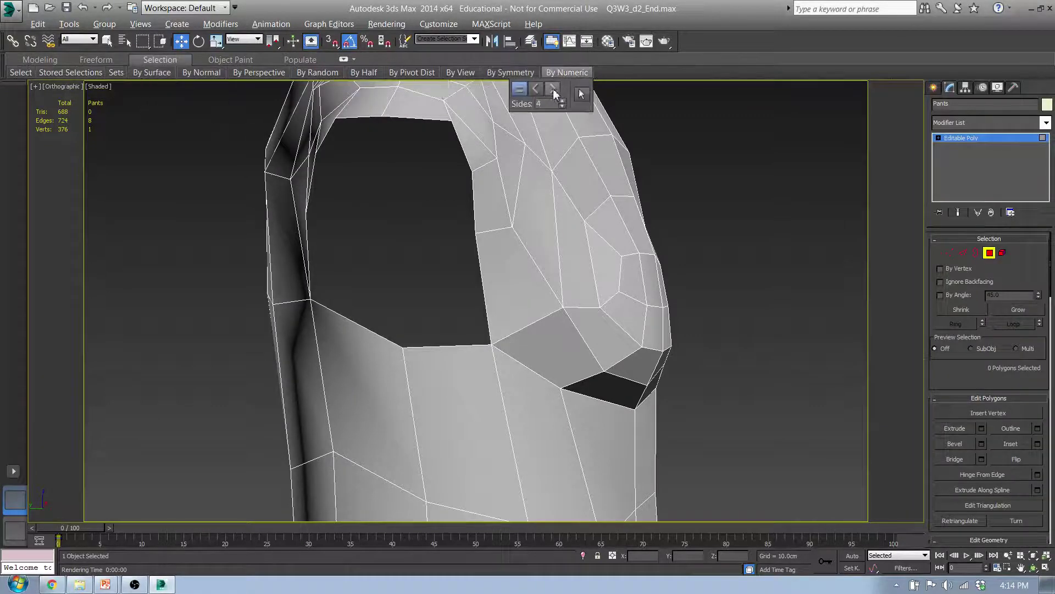
pyautogui.click(554, 90)
# Step: Examine the mesh flow over the chest, back and legs from several angles
pyautogui.keyDown('alt'); pyautogui.moveTo(662, 234); pyautogui.dragTo(570, 257, button='middle'); pyautogui.keyUp('alt')
pyautogui.scroll(-2, 571, 257)
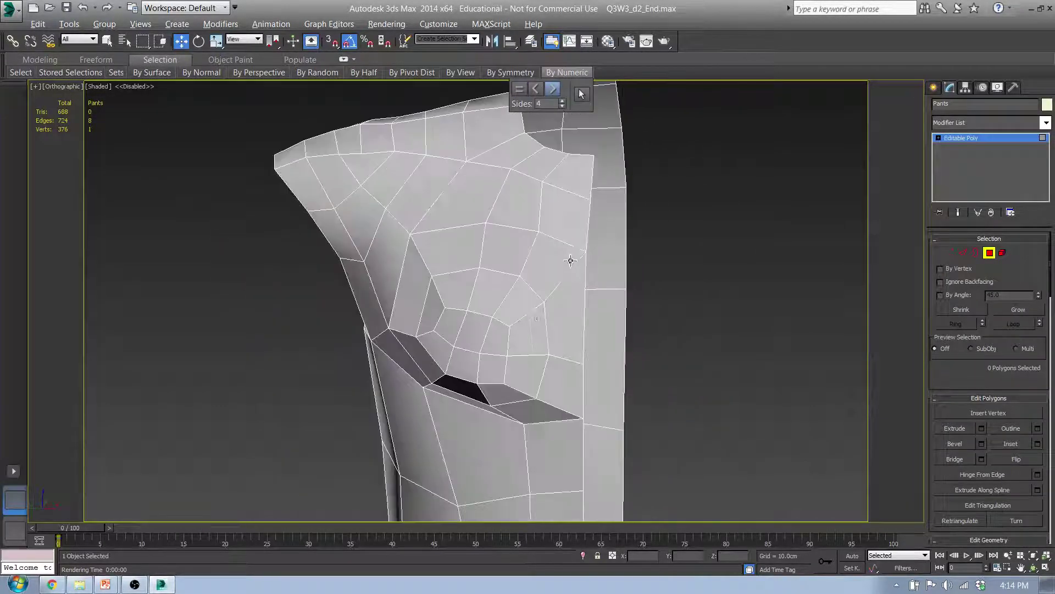
pyautogui.keyDown('alt'); pyautogui.moveTo(465, 390); pyautogui.dragTo(640, 366, button='middle'); pyautogui.keyUp('alt')
pyautogui.scroll(-4, 647, 416)
pyautogui.moveTo(647, 416); pyautogui.dragTo(517, 156, button='middle')
pyautogui.scroll(-3, 517, 159)
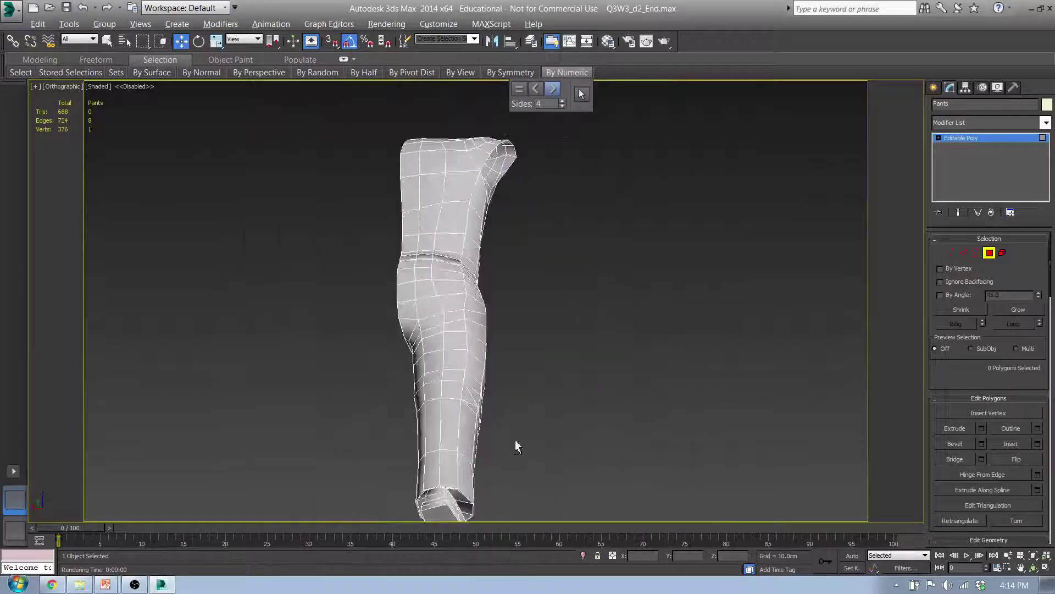
pyautogui.keyDown('alt'); pyautogui.moveTo(515, 441); pyautogui.dragTo(763, 510, button='middle'); pyautogui.keyUp('alt')
pyautogui.scroll(2, 763, 510)
pyautogui.moveTo(542, 321); pyautogui.dragTo(562, 420, button='middle')
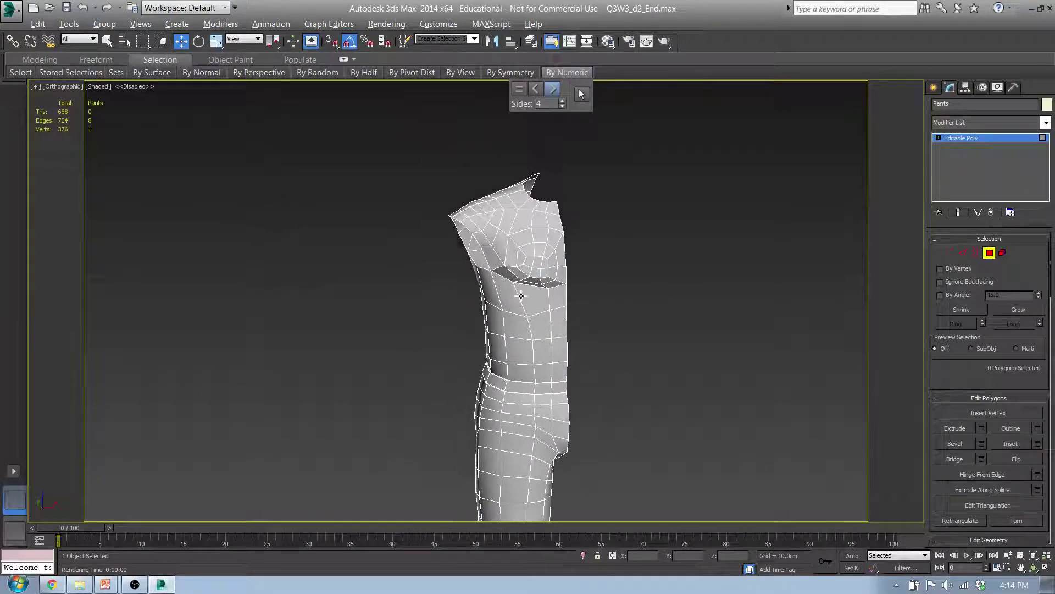
pyautogui.scroll(5, 522, 296)
pyautogui.moveTo(571, 278)
pyautogui.mouseDown(button='middle')
pyautogui.moveTo(564, 303)
pyautogui.moveTo(570, 279)
pyautogui.mouseUp(button='middle')
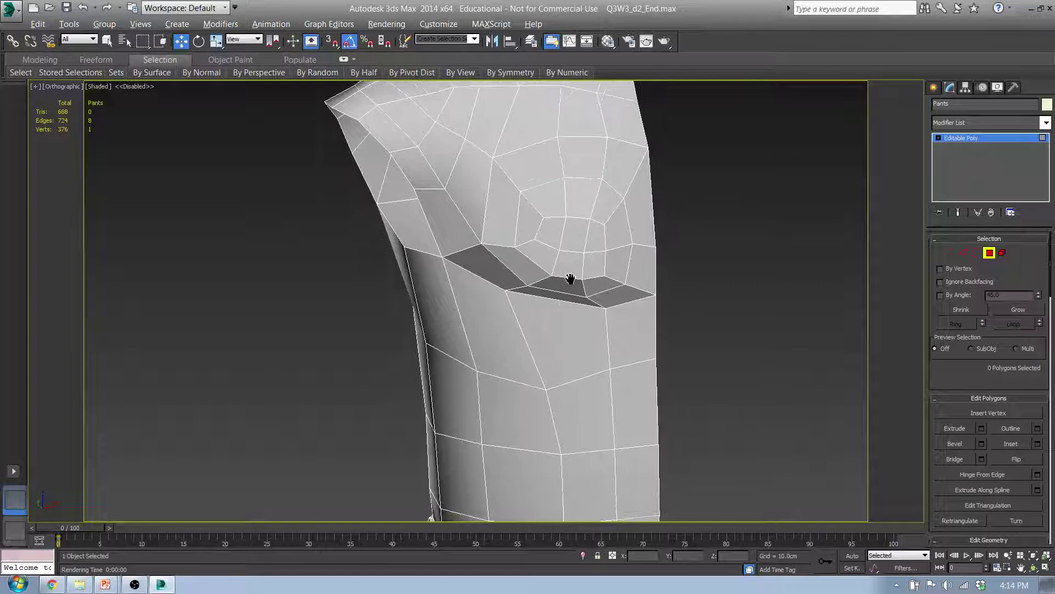
# Step: In Front view, narrow the upper middle polygon of the breast patch, rotate it upright and shift it outward and slightly down
pyautogui.click(949, 253)
pyautogui.click(559, 251)
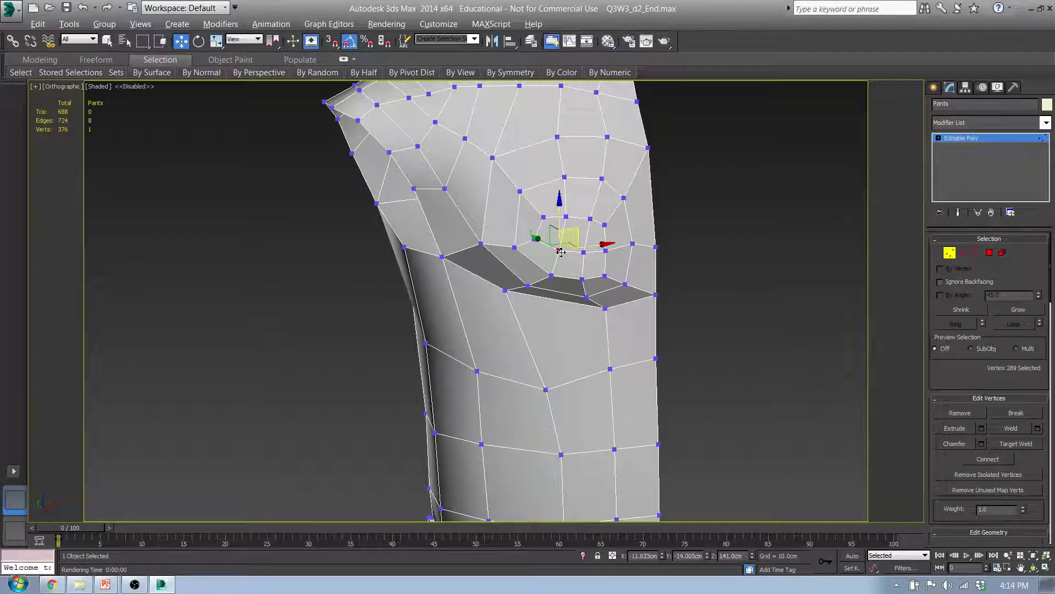
pyautogui.click(990, 252)
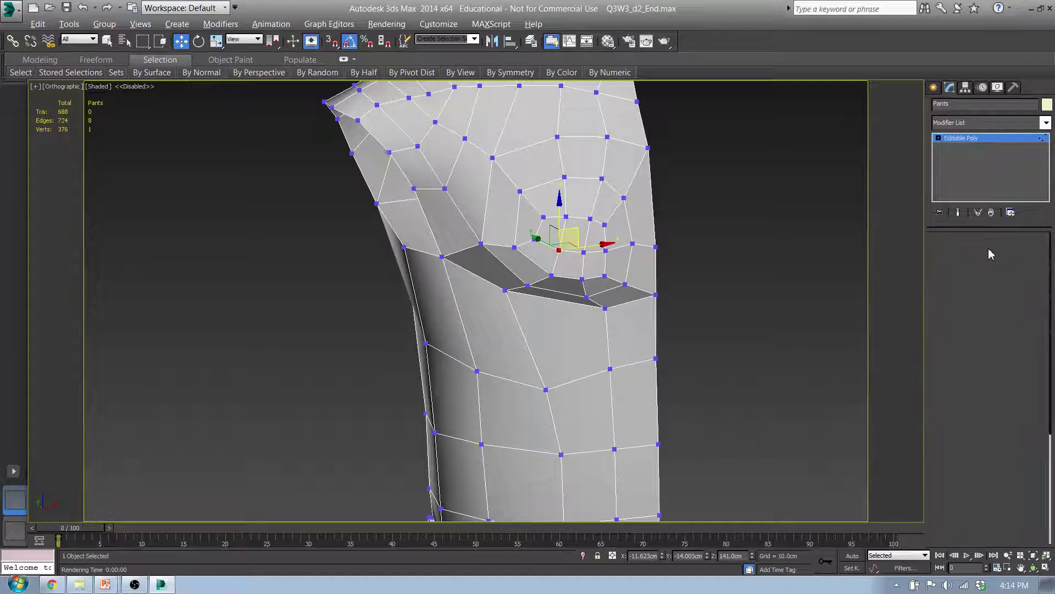
pyautogui.click(572, 243)
pyautogui.press('f')
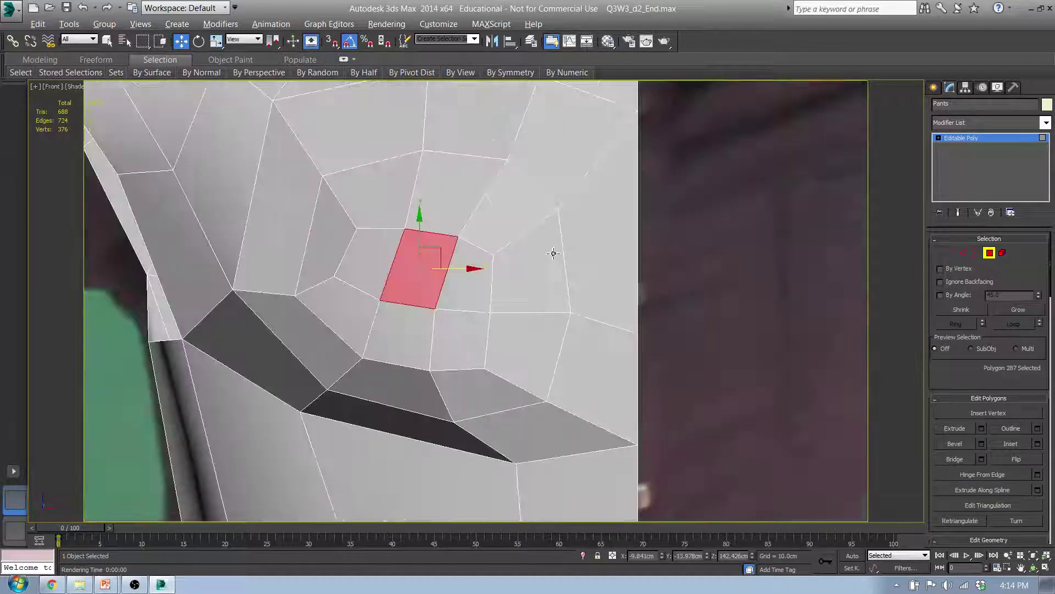
pyautogui.moveTo(434, 284); pyautogui.dragTo(471, 271, button='middle')
pyautogui.press('r')
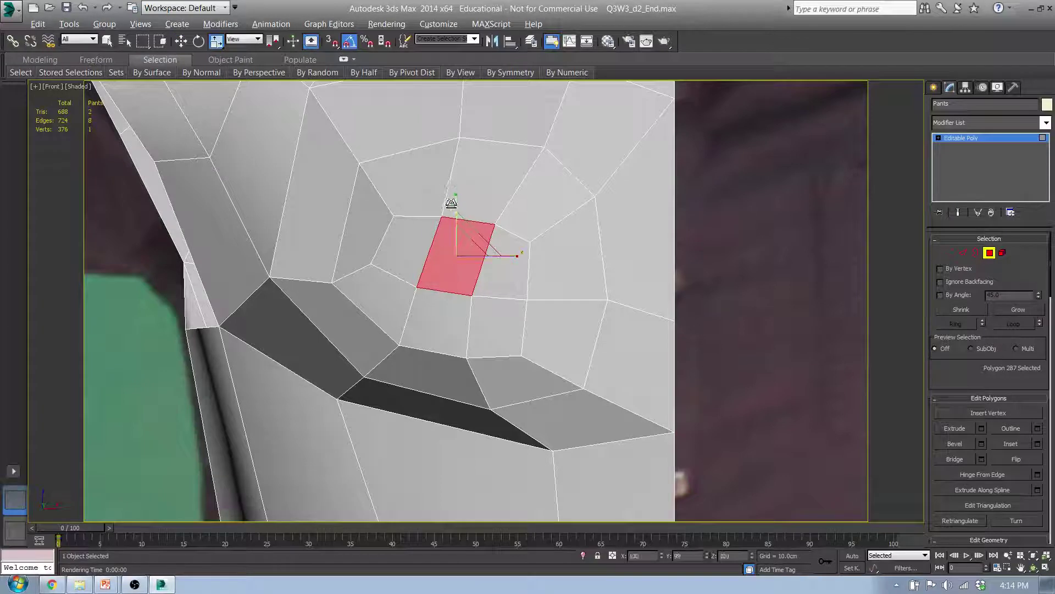
pyautogui.moveTo(515, 255); pyautogui.dragTo(462, 255)
pyautogui.press('w')
pyautogui.press('e')
pyautogui.press('w')
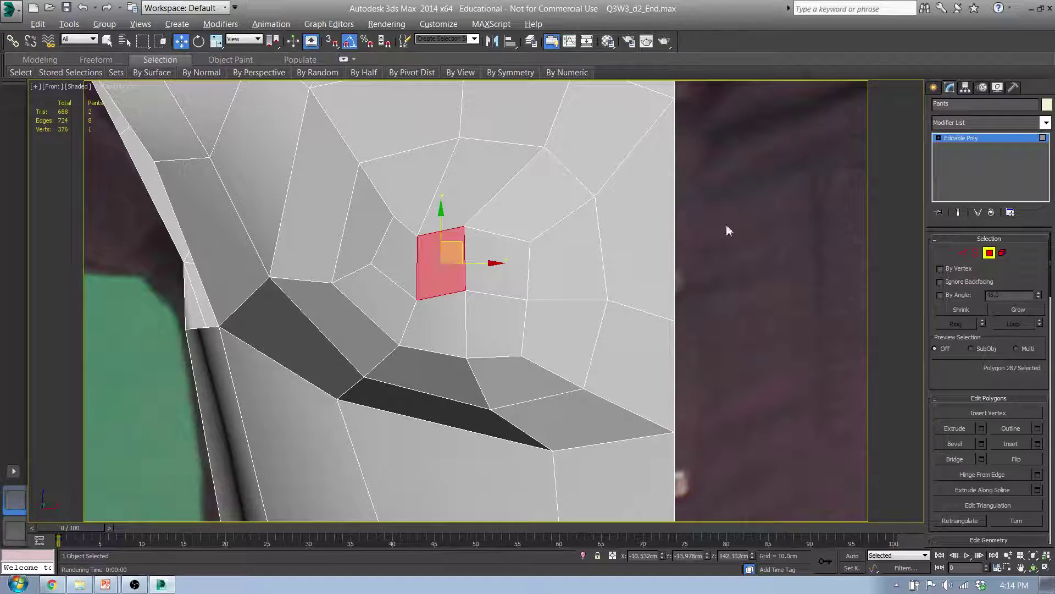
# Step: Grow the polygon selection once and add the remaining surrounding polygons to cover the breast, including the tall outer one beside it
pyautogui.click(1016, 310)
pyautogui.keyDown('ctrl'); pyautogui.click(550, 278); pyautogui.keyUp('ctrl')
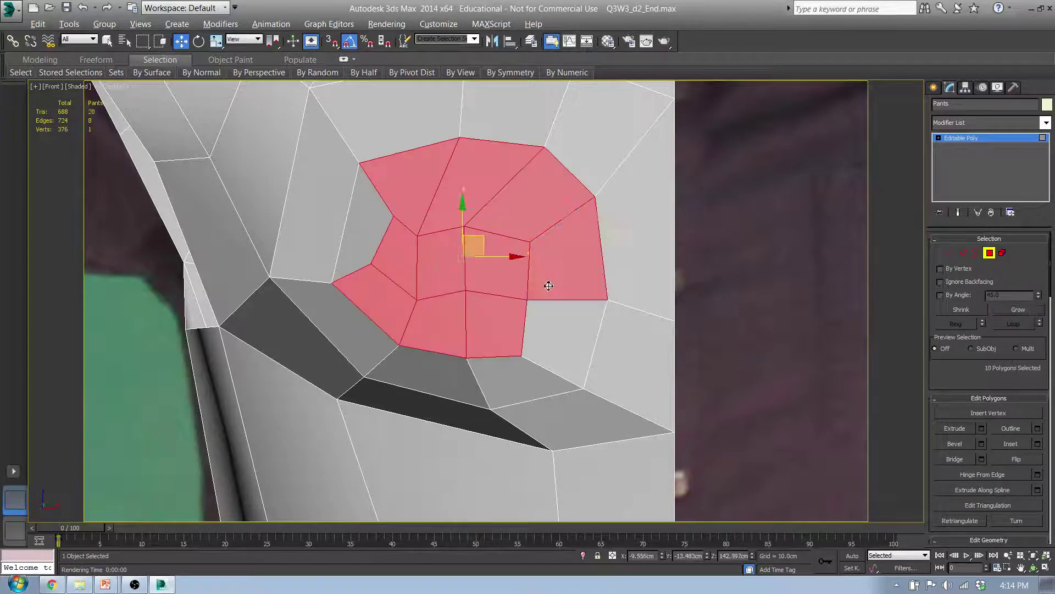
pyautogui.keyDown('ctrl'); pyautogui.click(549, 346); pyautogui.keyUp('ctrl')
pyautogui.keyDown('ctrl'); pyautogui.click(501, 377); pyautogui.keyUp('ctrl')
pyautogui.keyDown('ctrl'); pyautogui.click(372, 364); pyautogui.keyUp('ctrl')
pyautogui.keyDown('ctrl'); pyautogui.click(335, 324); pyautogui.keyUp('ctrl')
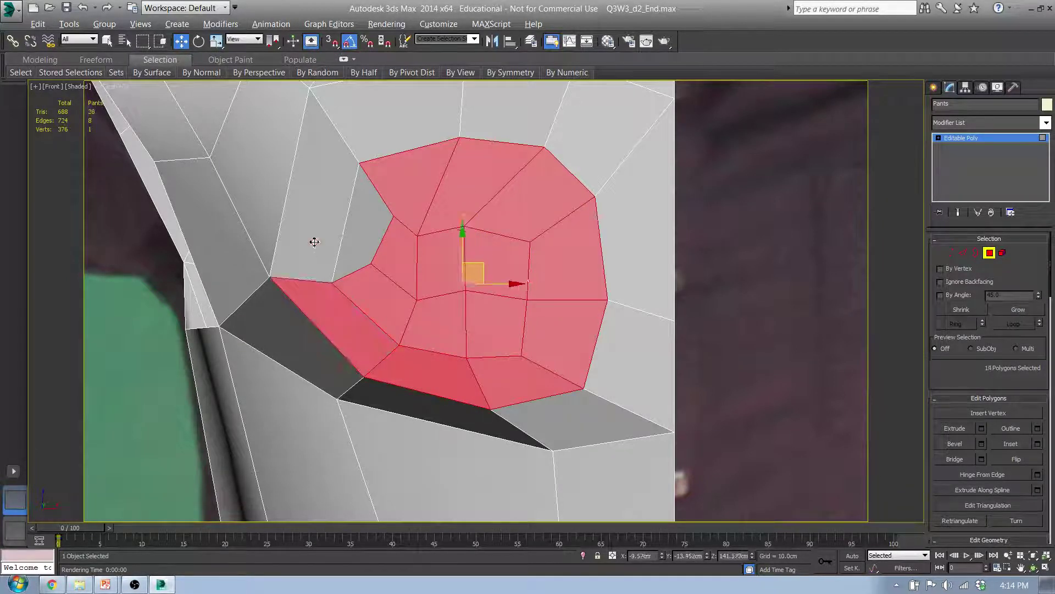
pyautogui.keyDown('ctrl'); pyautogui.click(314, 238); pyautogui.keyUp('ctrl')
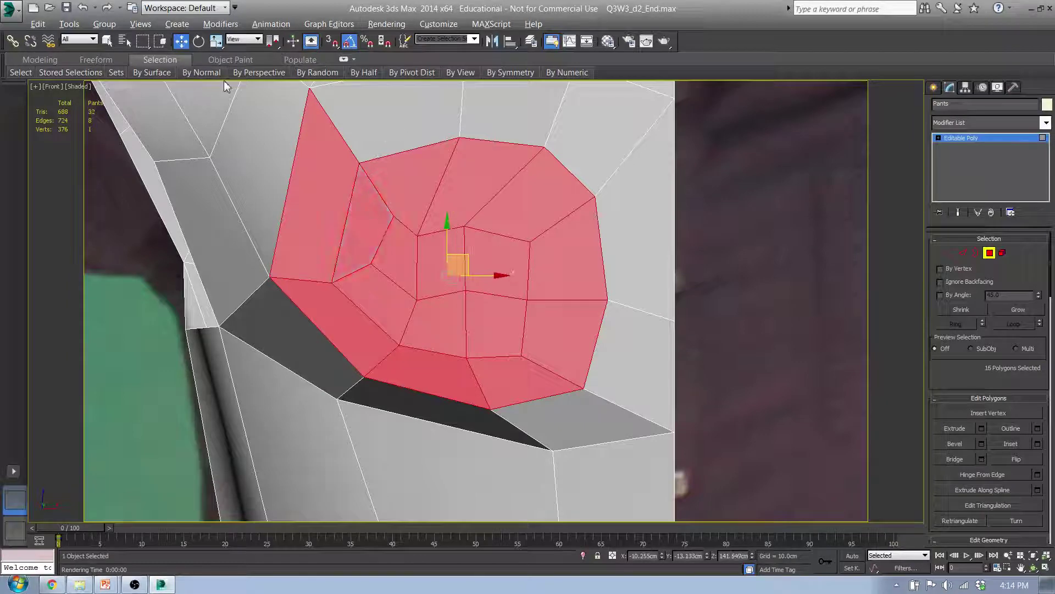
# Step: Relax the 16 selected breast polygons once
pyautogui.click(151, 72)
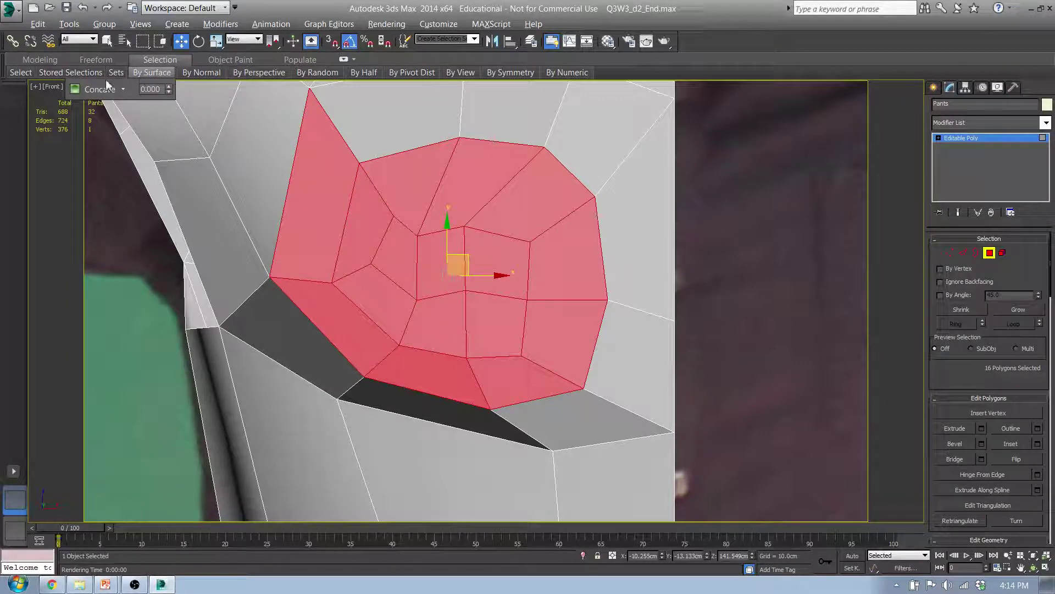
pyautogui.click(23, 64)
pyautogui.moveTo(126, 72)
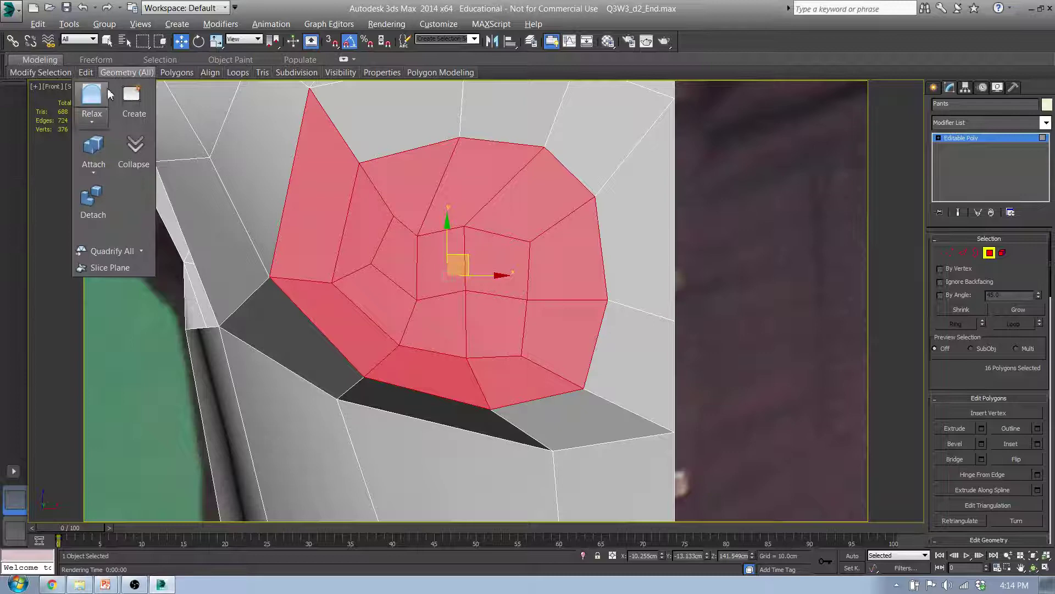
pyautogui.click(108, 95)
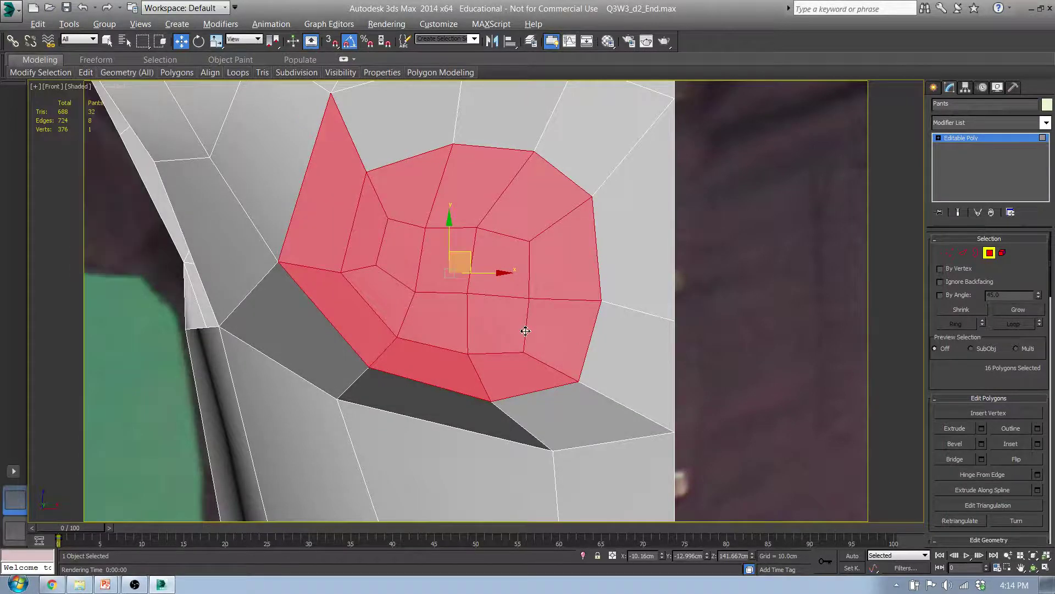
# Step: In Front view, nudge the outer and middle vertices along the patch's central row up, shifting the middle one slightly outward
pyautogui.keyDown('alt'); pyautogui.moveTo(525, 331); pyautogui.dragTo(577, 486, button='middle'); pyautogui.keyUp('alt')
pyautogui.press('l')
pyautogui.press('z')
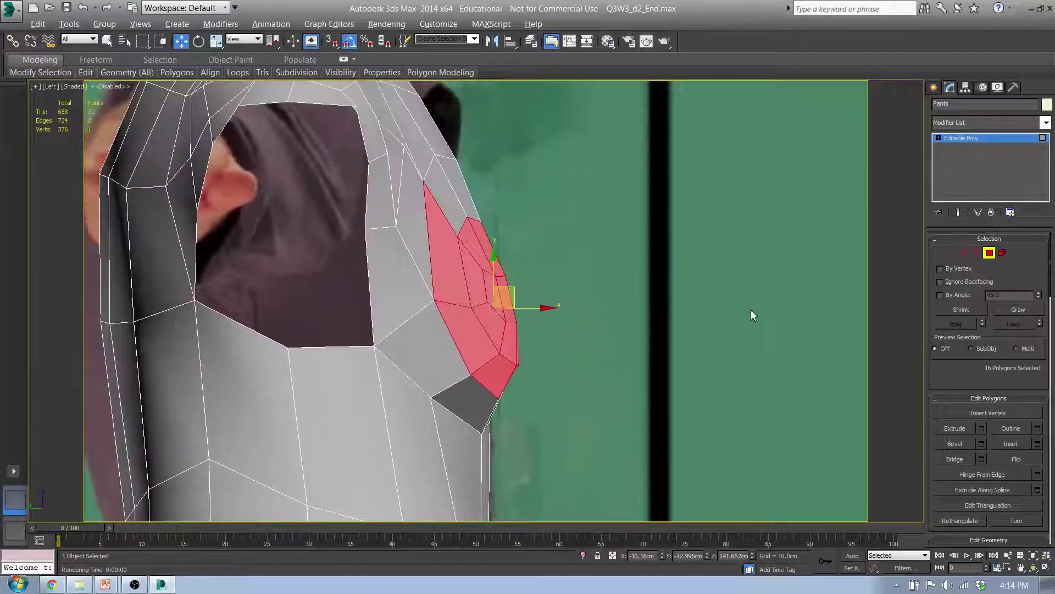
pyautogui.click(949, 252)
pyautogui.click(507, 322)
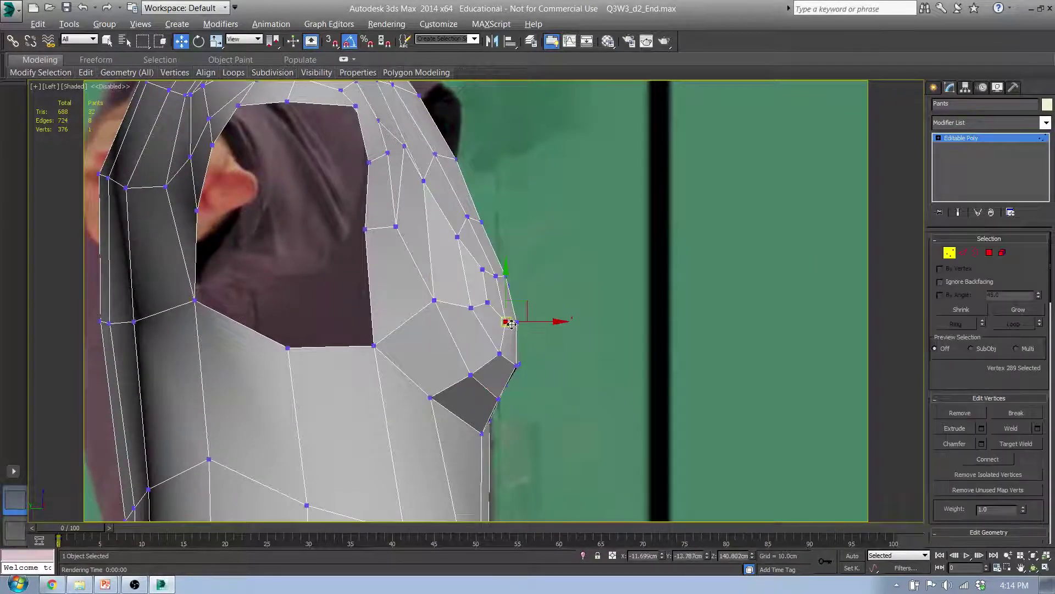
pyautogui.press('f')
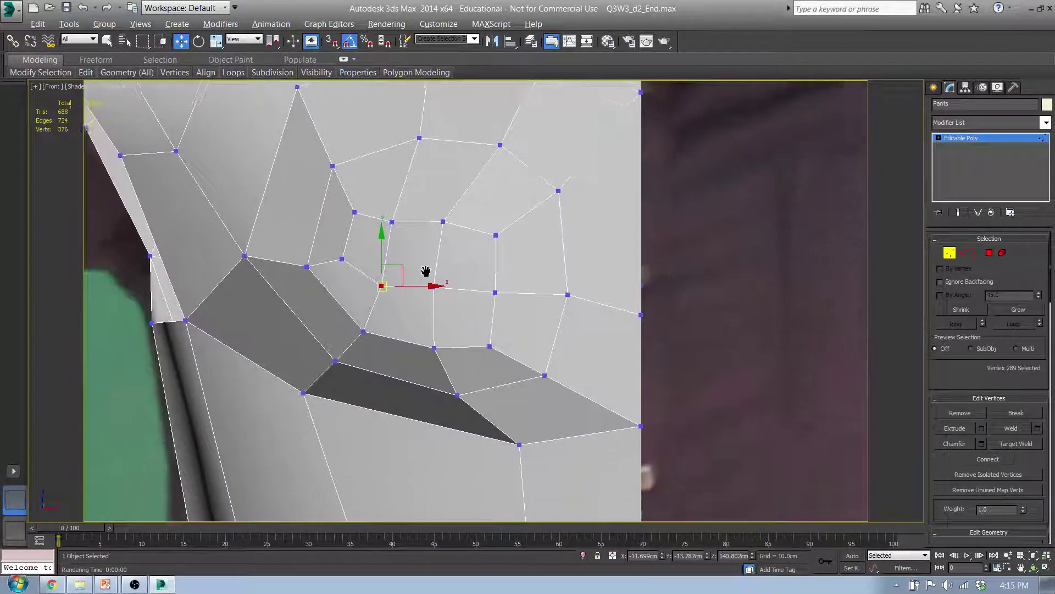
pyautogui.moveTo(396, 277); pyautogui.dragTo(439, 273)
pyautogui.click(432, 296)
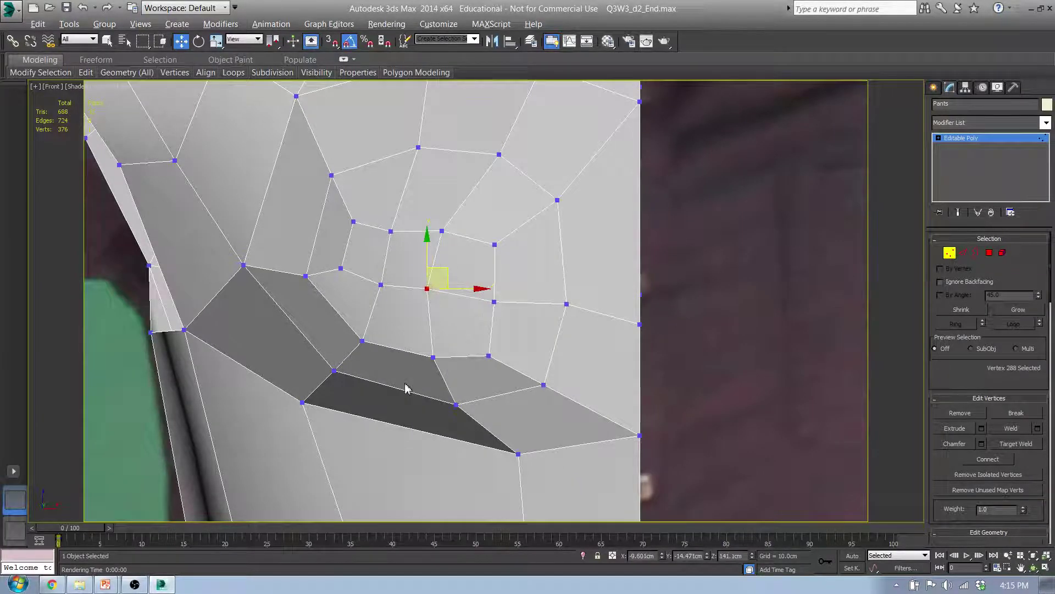
# Step: Examine the breast's side profile against the reference in Left view
pyautogui.moveTo(407, 388); pyautogui.dragTo(390, 383, button='middle')
pyautogui.press('l')
pyautogui.scroll(-2, 536, 319)
pyautogui.moveTo(536, 319); pyautogui.dragTo(527, 311, button='middle')
pyautogui.scroll(2, 442, 347)
pyautogui.moveTo(445, 339); pyautogui.dragTo(475, 335, button='middle')
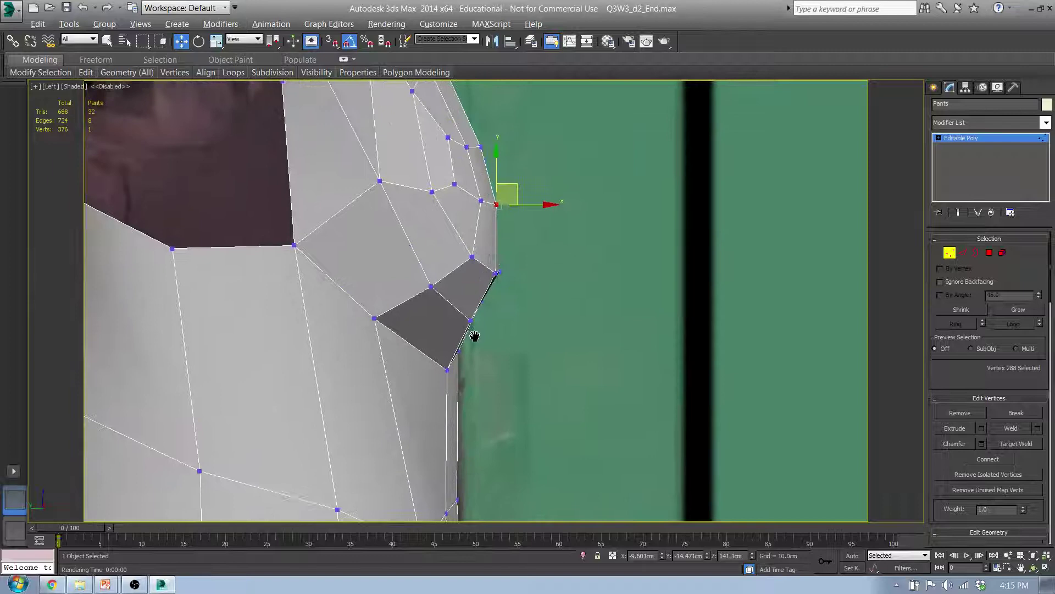
pyautogui.scroll(-3, 462, 352)
pyautogui.scroll(4, 460, 349)
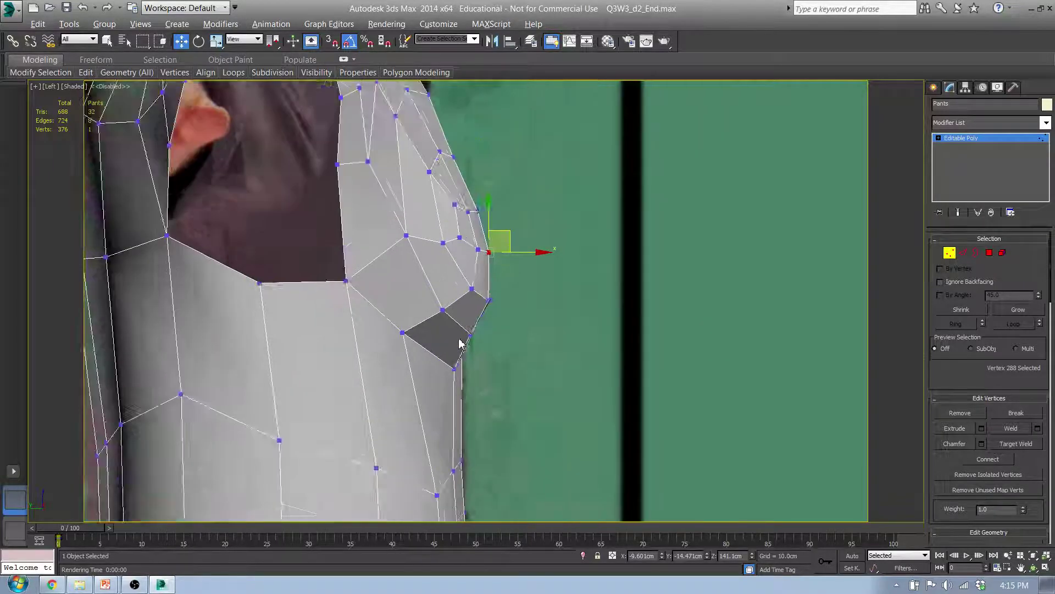
pyautogui.keyDown('alt'); pyautogui.moveTo(473, 335); pyautogui.dragTo(491, 337, button='middle'); pyautogui.keyUp('alt')
pyautogui.press('l')
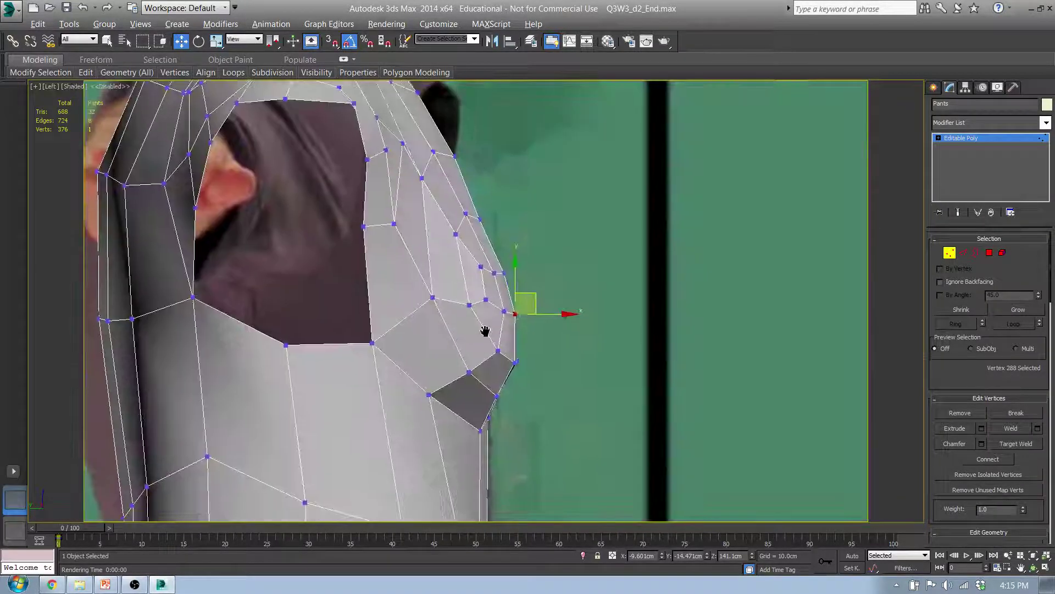
pyautogui.scroll(3, 494, 308)
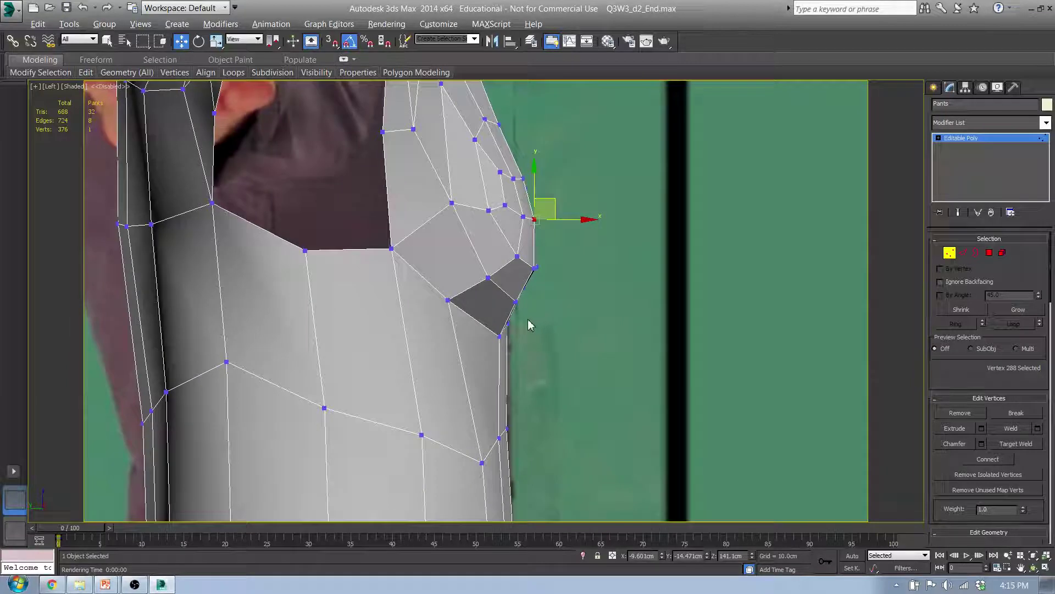
# Step: Clear the vertex selection and display the Left view in wireframe
pyautogui.click(512, 312)
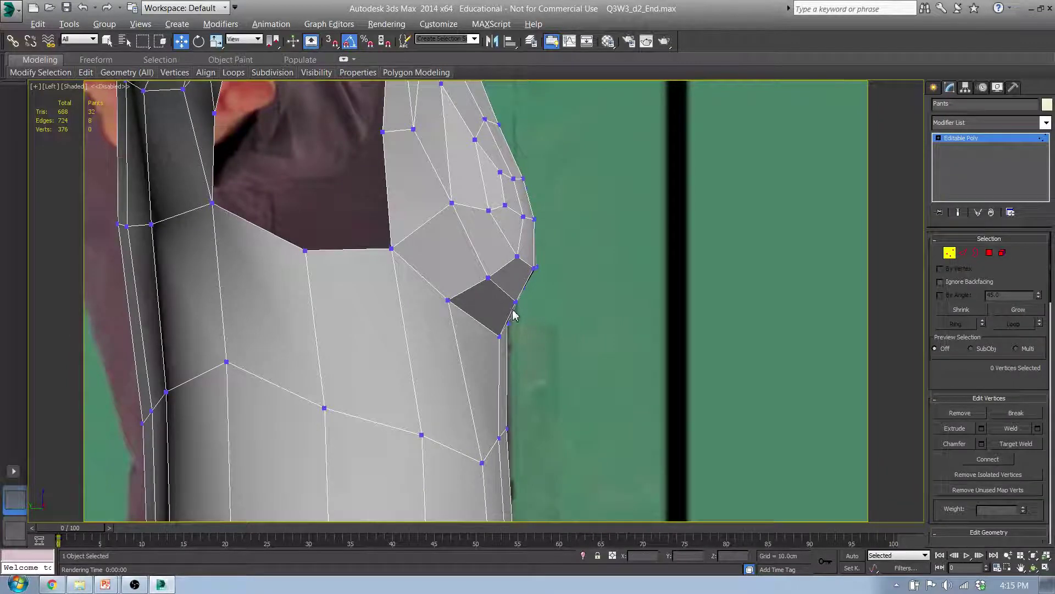
pyautogui.press('F4')
pyautogui.press('F3')
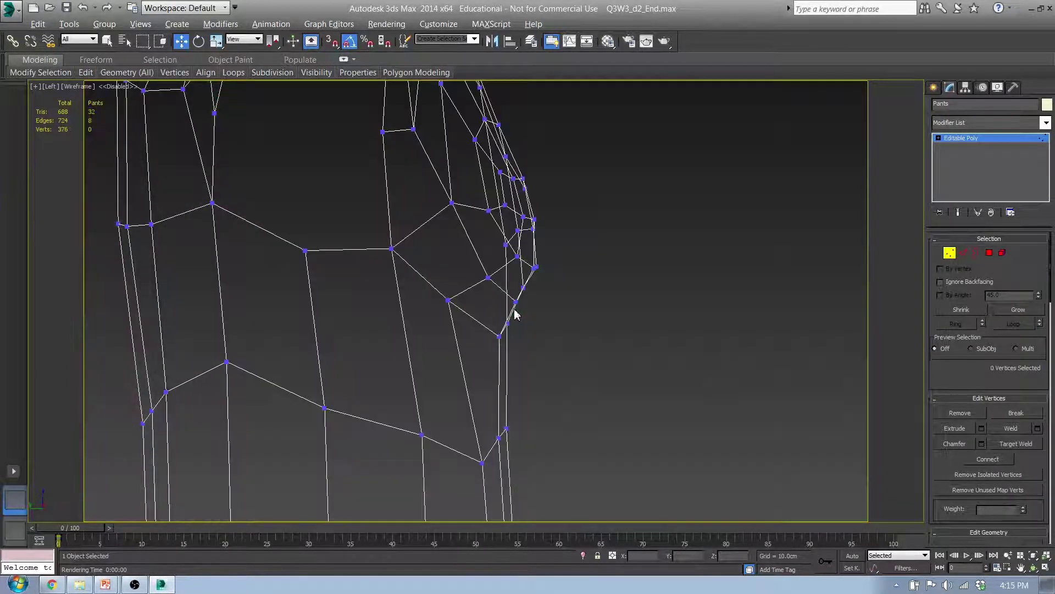
pyautogui.moveTo(515, 309); pyautogui.dragTo(535, 342, button='middle')
# Step: Try to move the six vertices around the breast's underside slightly down in the side profile
pyautogui.moveTo(557, 351); pyautogui.dragTo(497, 286)
pyautogui.moveTo(560, 293); pyautogui.dragTo(561, 312)
pyautogui.hotkey('ctrl', 'z')
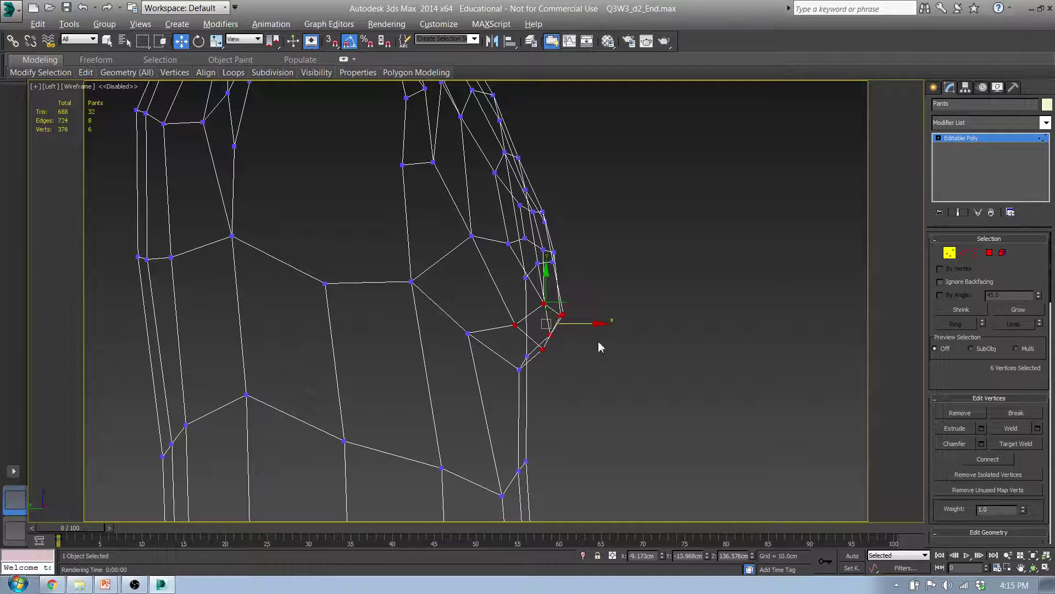
# Step: Select the three vertices of the row below the breast's center and, in Front view, move them up and slightly toward the torso's centerline
pyautogui.moveTo(599, 342); pyautogui.dragTo(545, 286)
pyautogui.keyDown('alt'); pyautogui.moveTo(643, 384); pyautogui.dragTo(578, 388, button='middle'); pyautogui.keyUp('alt')
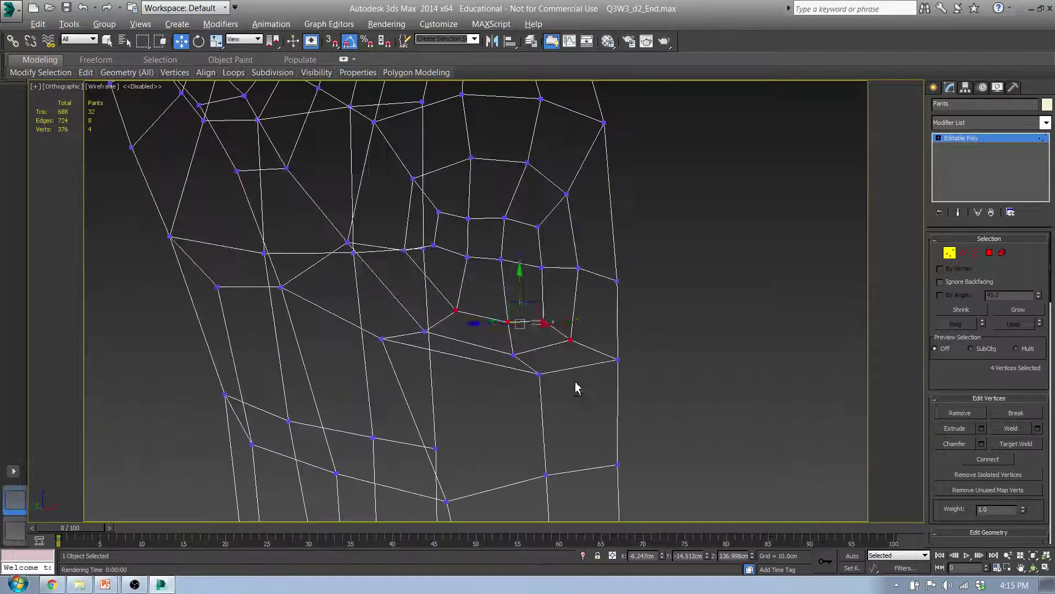
pyautogui.keyDown('alt'); pyautogui.moveTo(587, 375); pyautogui.dragTo(558, 309); pyautogui.keyUp('alt')
pyautogui.press('f')
pyautogui.moveTo(556, 355); pyautogui.dragTo(598, 329, button='middle')
pyautogui.moveTo(478, 330)
pyautogui.mouseDown()
pyautogui.moveTo(481, 313)
pyautogui.moveTo(490, 318)
pyautogui.mouseUp()
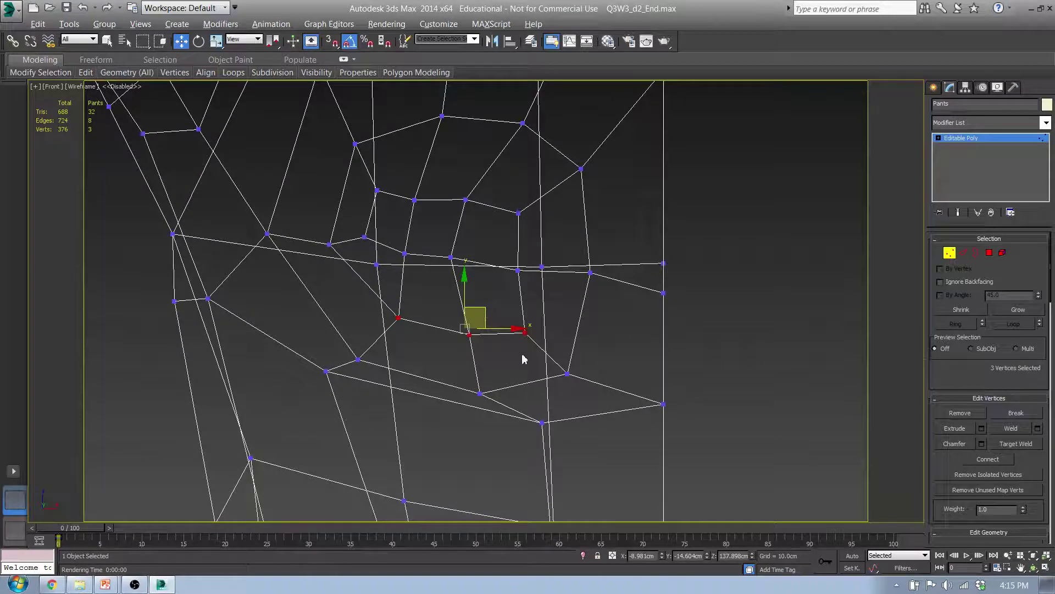
# Step: Move the lower inner breast vertex toward the centerline and slightly up, and shift the bottom middle vertex toward the centerline
pyautogui.click(567, 375)
pyautogui.moveTo(588, 355); pyautogui.dragTo(614, 349)
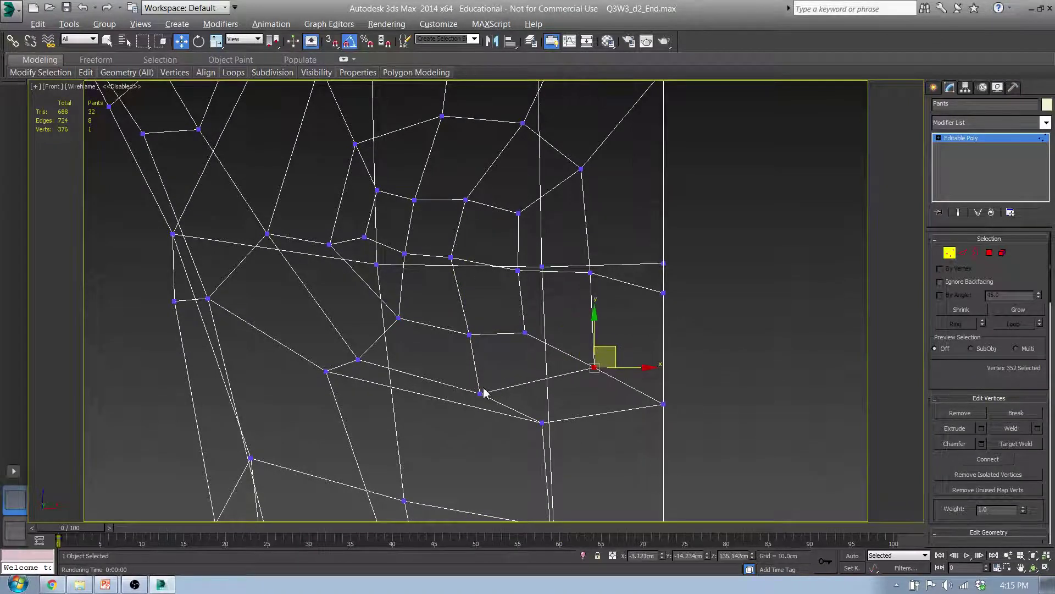
pyautogui.click(482, 394)
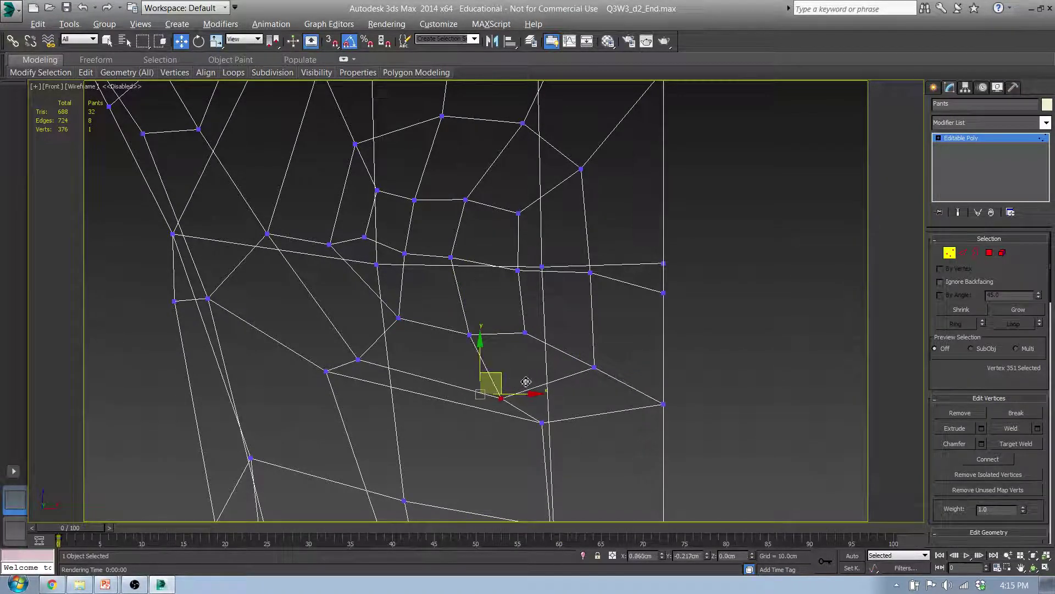
pyautogui.moveTo(492, 385); pyautogui.dragTo(512, 389)
# Step: In Left view, reduce the breast polygon selection to the 11 frontmost polygons and move them slightly forward
pyautogui.press('l')
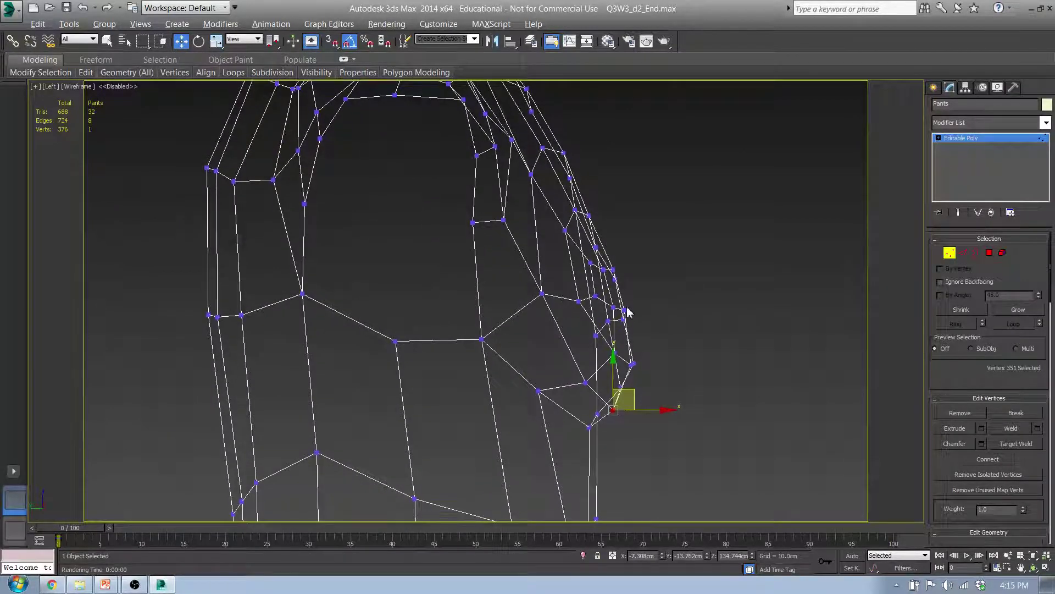
pyautogui.click(989, 252)
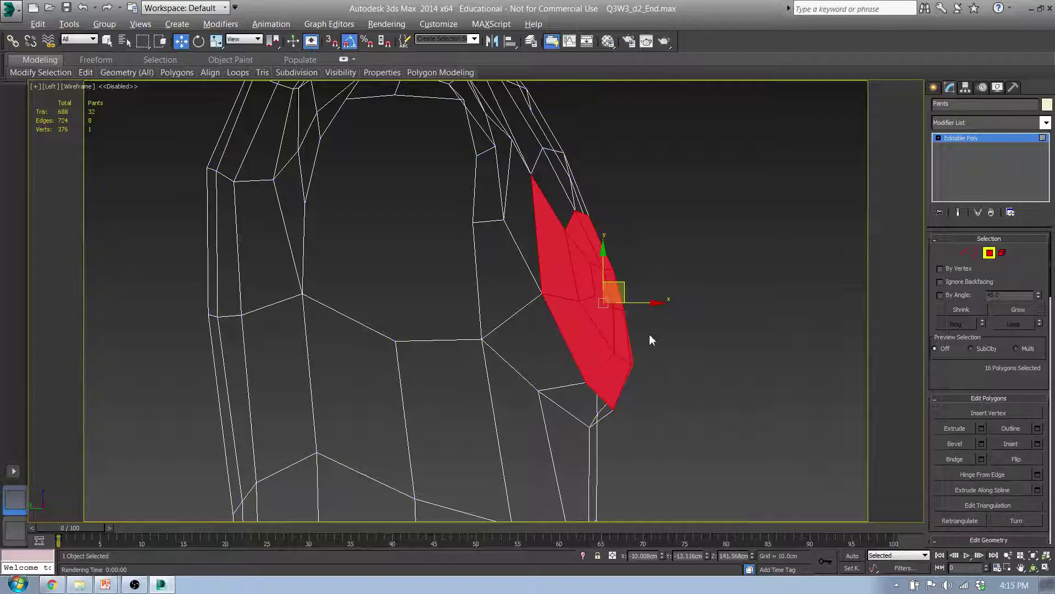
pyautogui.keyDown('alt'); pyautogui.moveTo(665, 411); pyautogui.dragTo(558, 324); pyautogui.keyUp('alt')
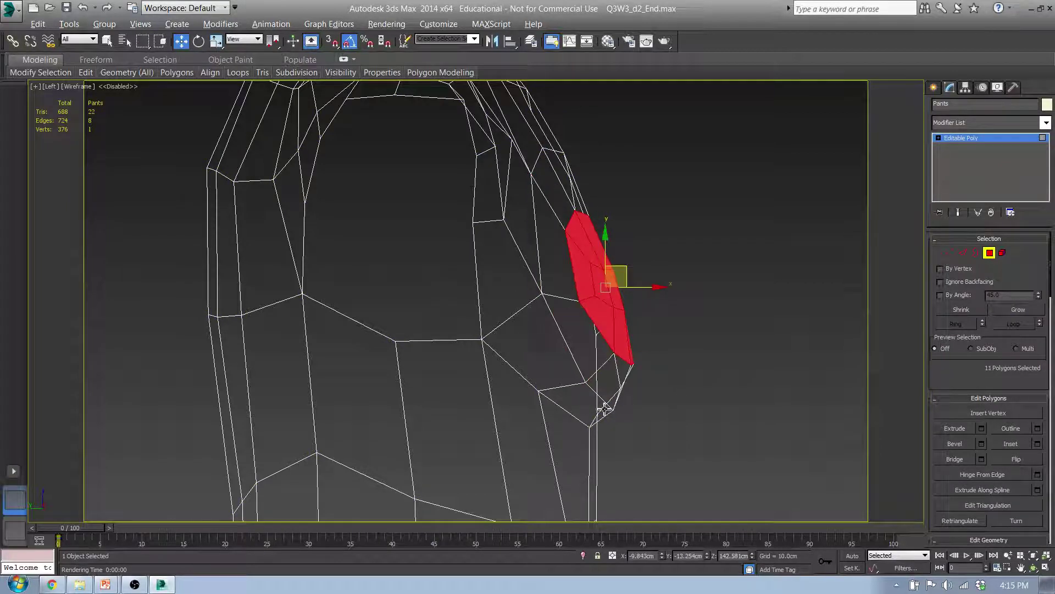
pyautogui.moveTo(637, 268); pyautogui.dragTo(640, 268)
# Step: Rotate the 11 selected polygons slightly in profile so their lower end swings forward, and shift them slightly back and down
pyautogui.press('e')
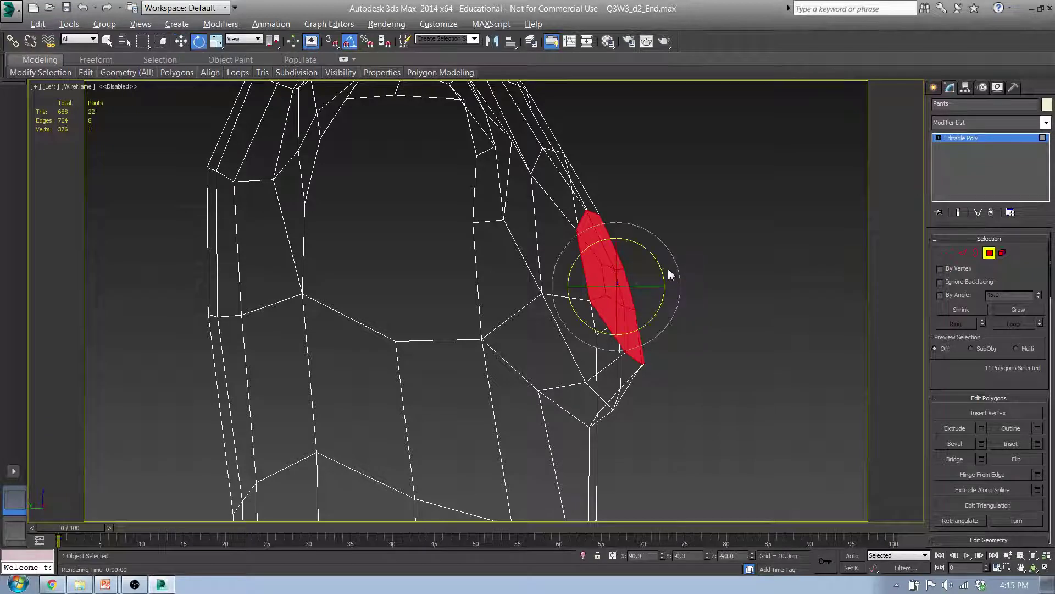
pyautogui.moveTo(662, 268); pyautogui.dragTo(660, 274)
pyautogui.press('w')
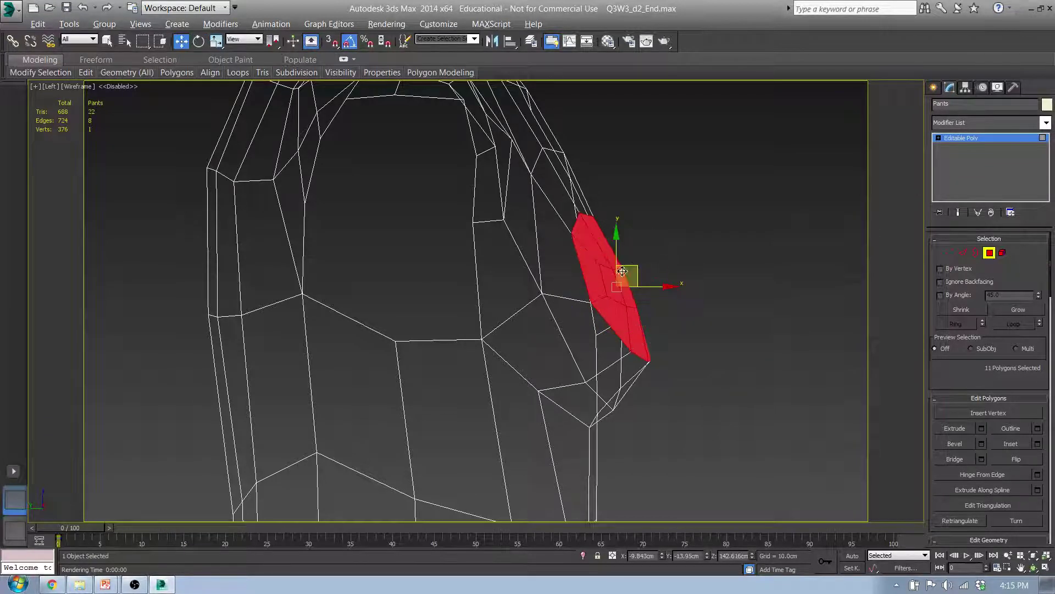
pyautogui.click(642, 262)
pyautogui.hotkey('ctrl', 'z')
pyautogui.moveTo(638, 274); pyautogui.dragTo(636, 276)
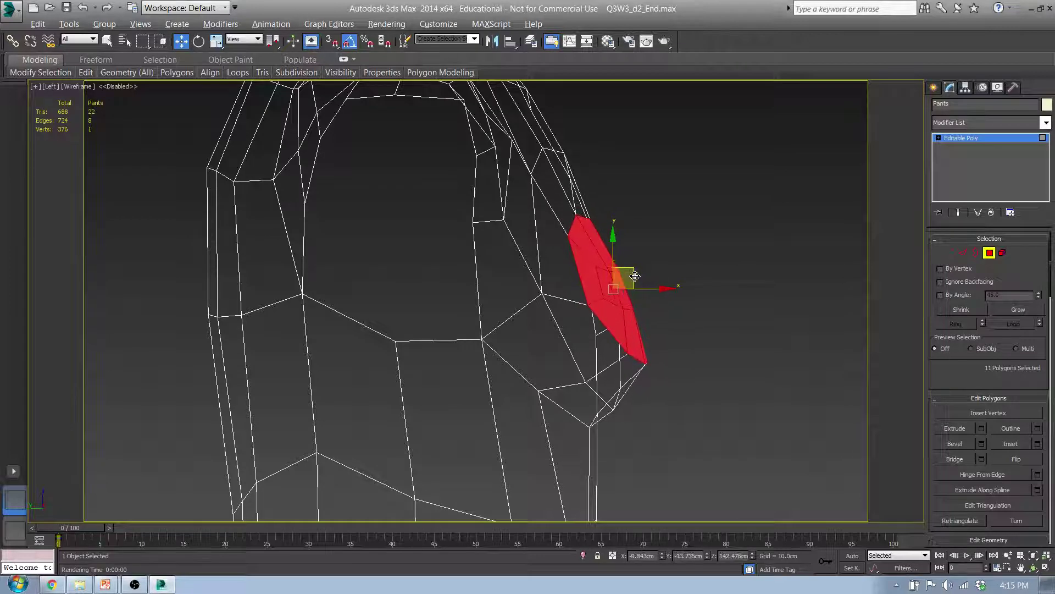
# Step: Pull the three vertices at the breast's lower front back and slightly down, and display the Front view shaded again
pyautogui.click(949, 254)
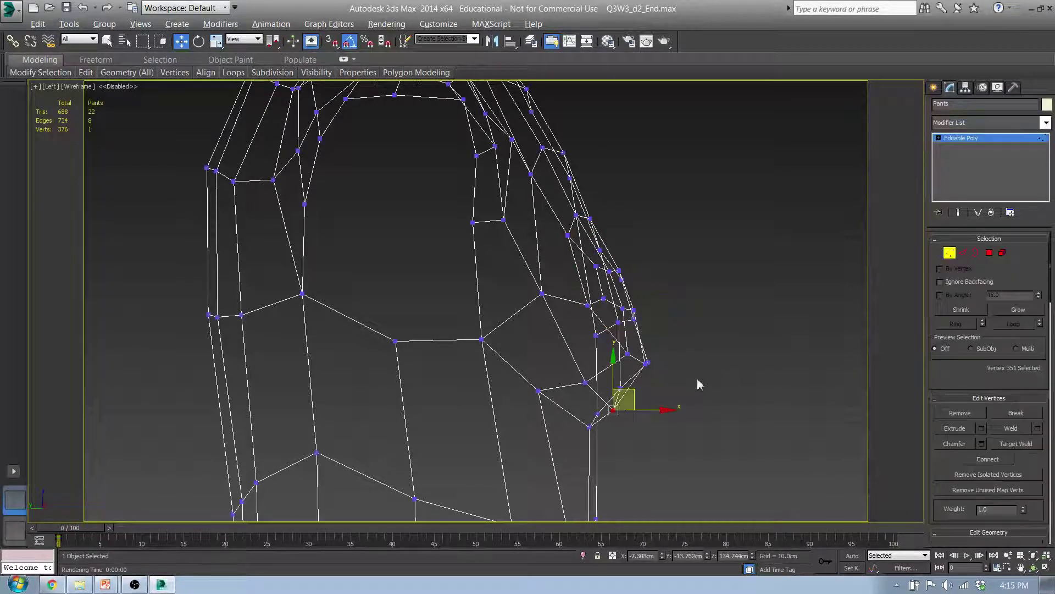
pyautogui.moveTo(619, 342); pyautogui.dragTo(648, 345)
pyautogui.press('f')
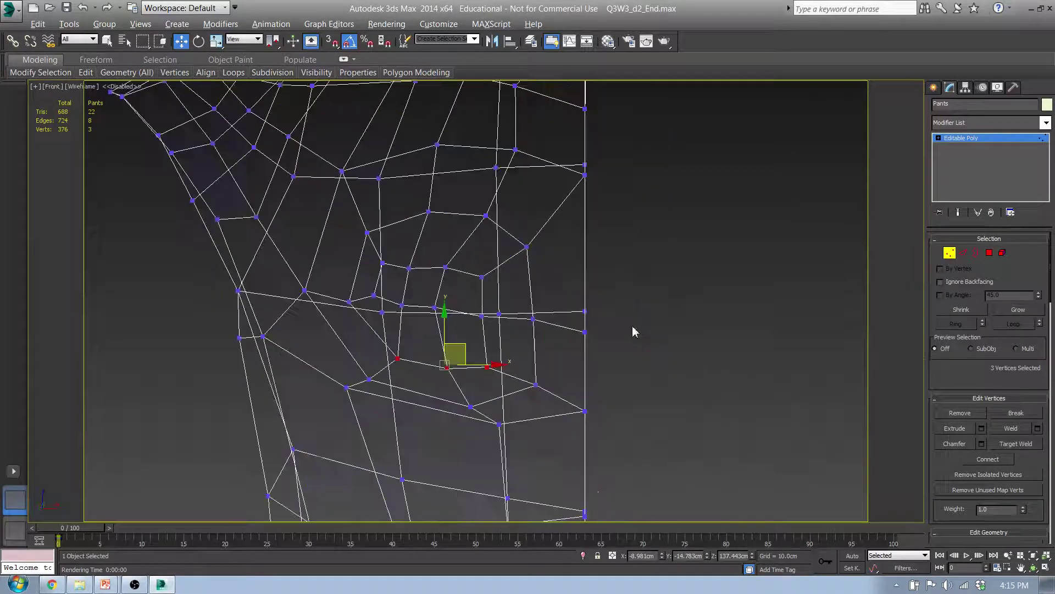
pyautogui.press('F3')
pyautogui.scroll(-5, 634, 332)
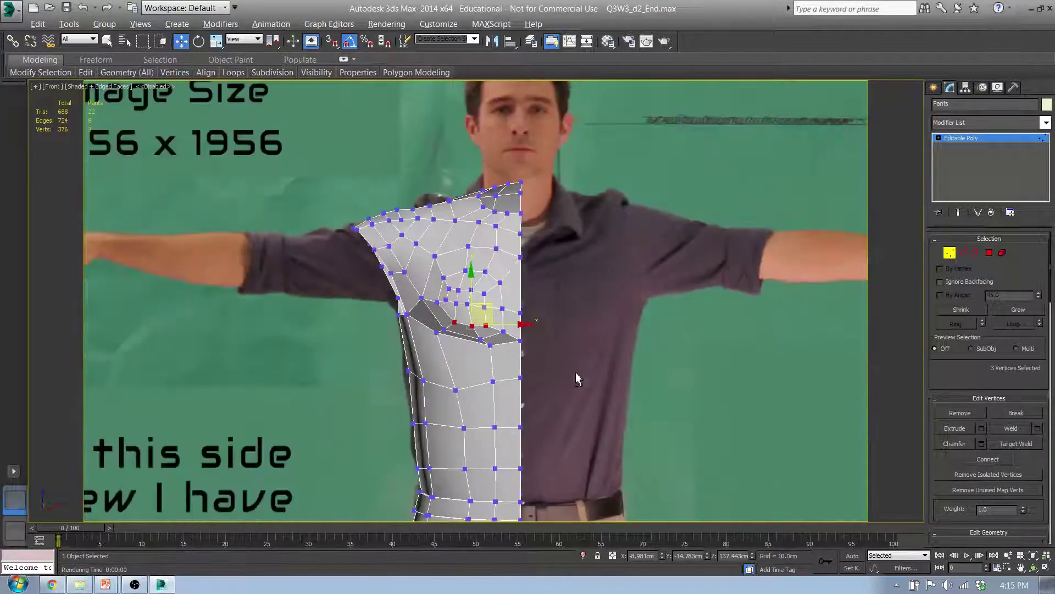
# Step: Lower the vertex at the outer upper corner of the fold under the chest
pyautogui.keyDown('alt'); pyautogui.moveTo(576, 372); pyautogui.dragTo(697, 384, button='middle'); pyautogui.keyUp('alt')
pyautogui.click(495, 341)
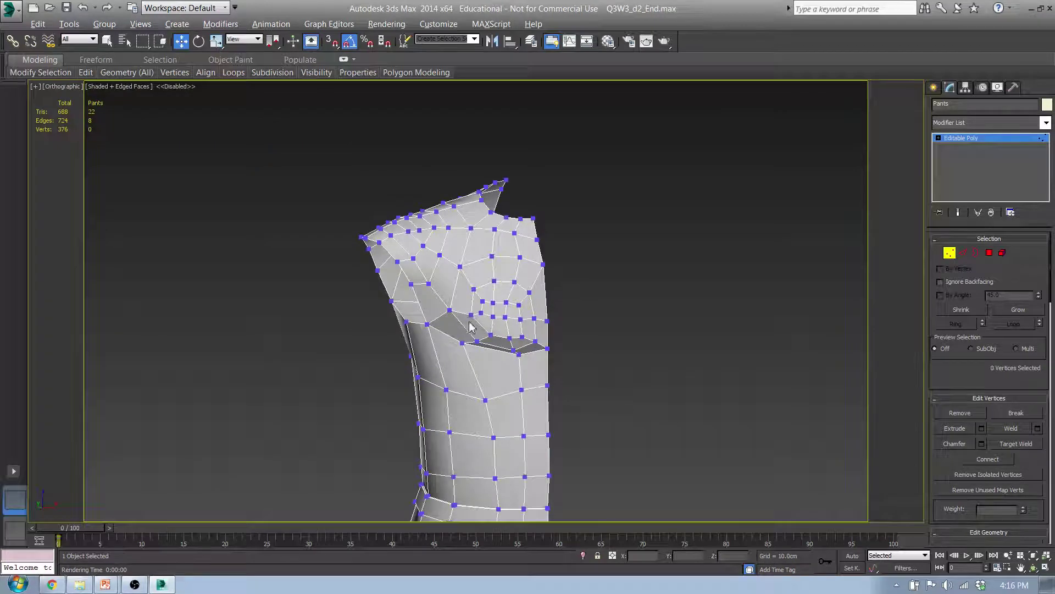
pyautogui.click(449, 311)
pyautogui.scroll(4, 468, 316)
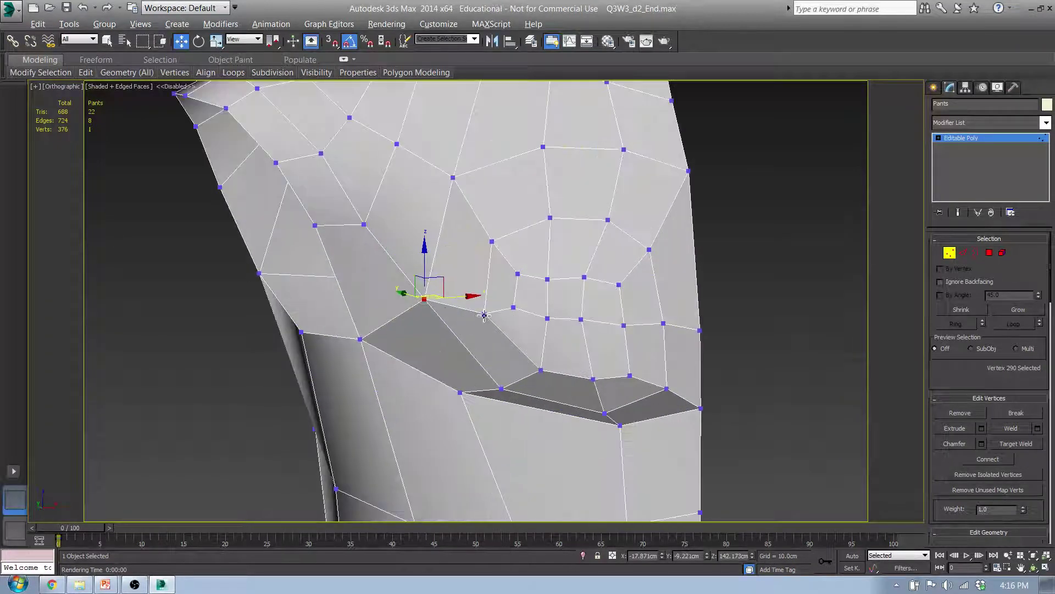
pyautogui.moveTo(438, 287); pyautogui.dragTo(465, 318)
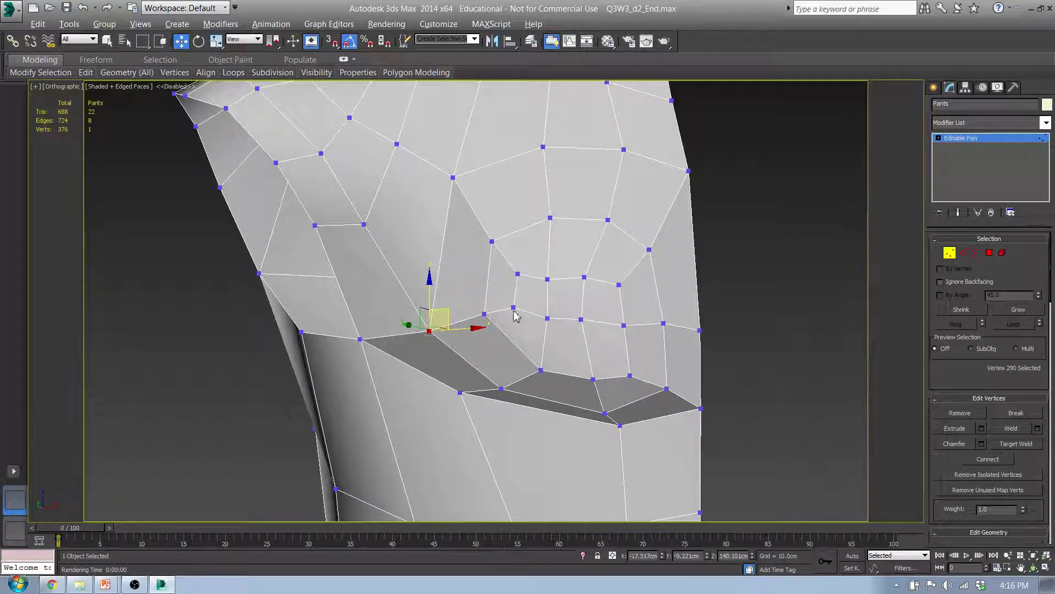
# Step: Lower the two neighbouring vertices on the outer side of the chest rings, just above the fold
pyautogui.click(514, 308)
pyautogui.keyDown('ctrl'); pyautogui.click(484, 314); pyautogui.keyUp('ctrl')
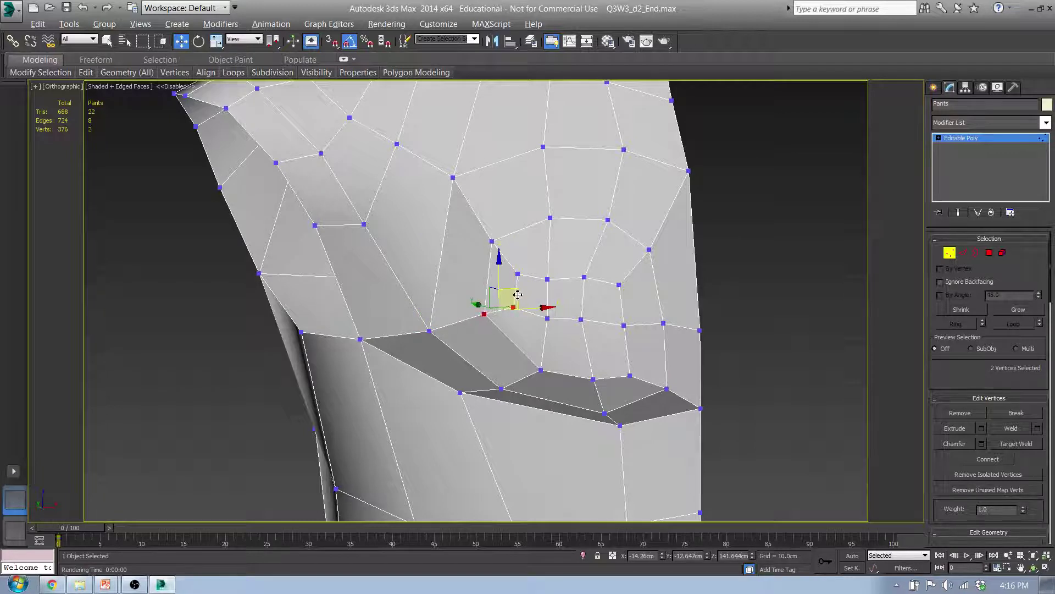
pyautogui.moveTo(518, 295)
pyautogui.mouseDown()
pyautogui.moveTo(518, 307)
pyautogui.moveTo(535, 296)
pyautogui.mouseUp()
pyautogui.click(515, 322)
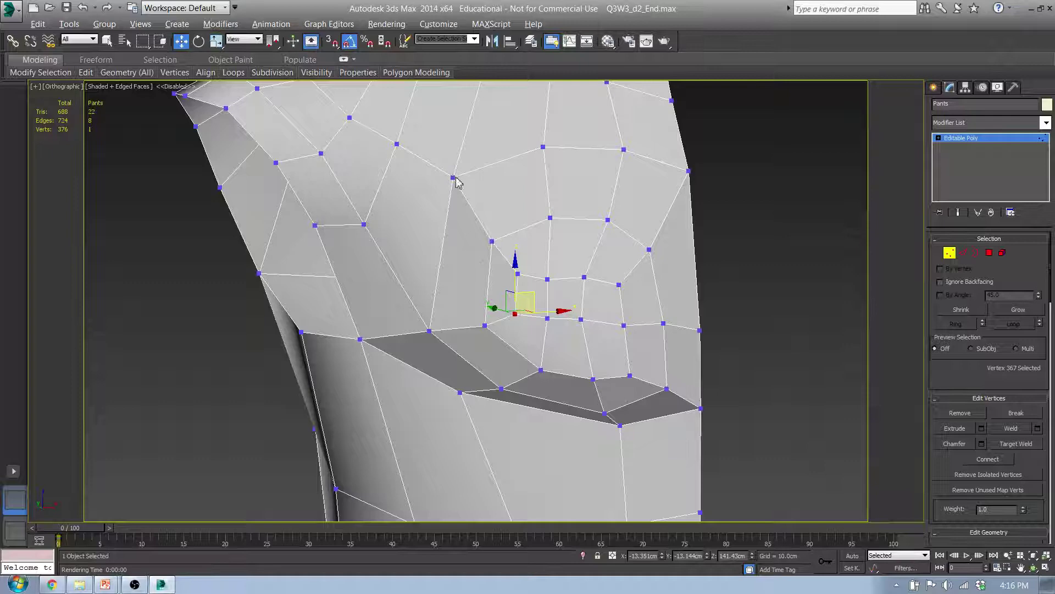
# Step: Shift the vertex above the outer side of the chest rings slightly outward and down
pyautogui.click(453, 178)
pyautogui.moveTo(473, 160); pyautogui.dragTo(457, 176)
pyautogui.click(525, 256)
pyautogui.keyDown('alt'); pyautogui.moveTo(548, 283); pyautogui.dragTo(542, 281, button='middle'); pyautogui.keyUp('alt')
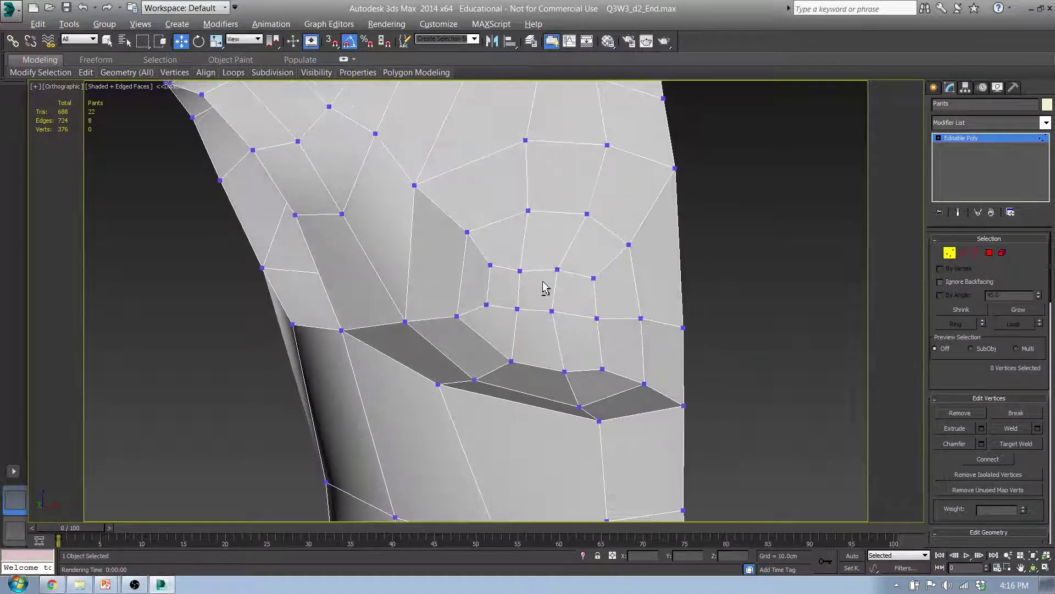
# Step: In the front view, move the large chest ring's upper outer vertex outward and raise its two top vertices
pyautogui.press('f')
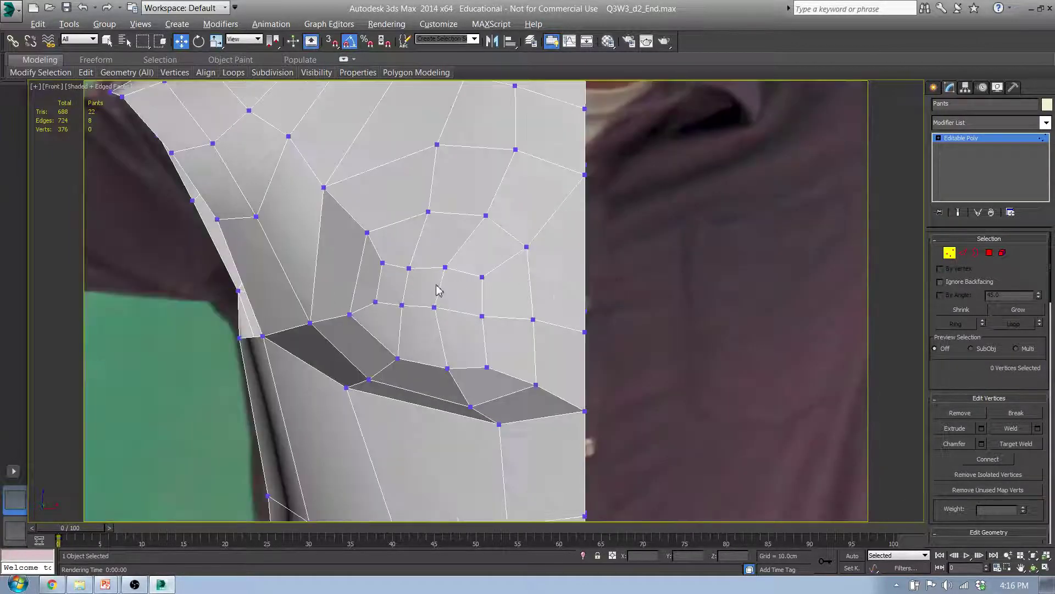
pyautogui.click(368, 234)
pyautogui.moveTo(377, 221); pyautogui.dragTo(368, 221)
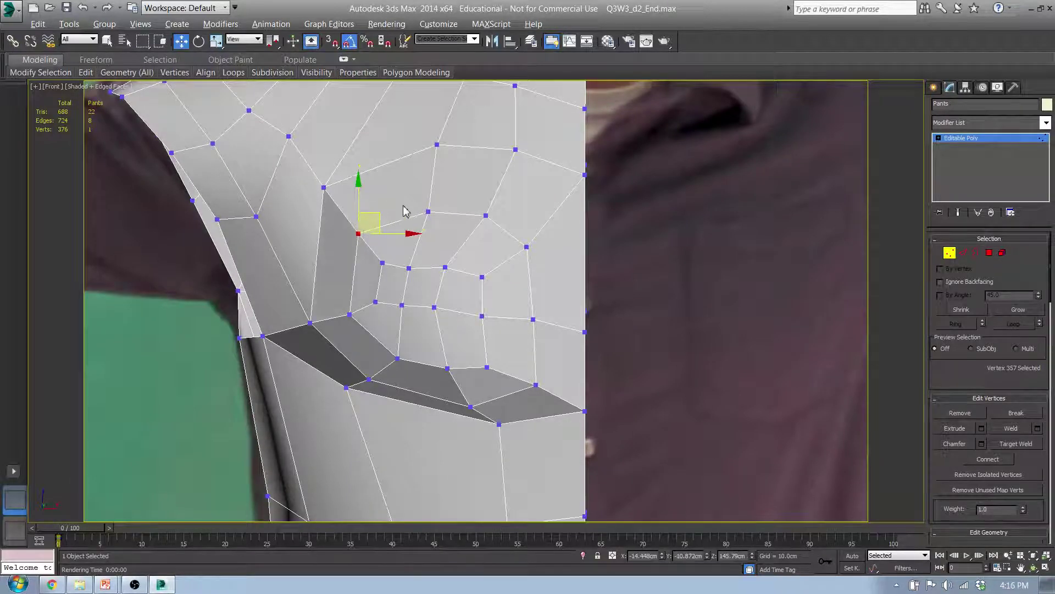
pyautogui.click(431, 212)
pyautogui.moveTo(432, 212); pyautogui.dragTo(417, 211)
pyautogui.keyDown('ctrl'); pyautogui.click(487, 216); pyautogui.keyUp('ctrl')
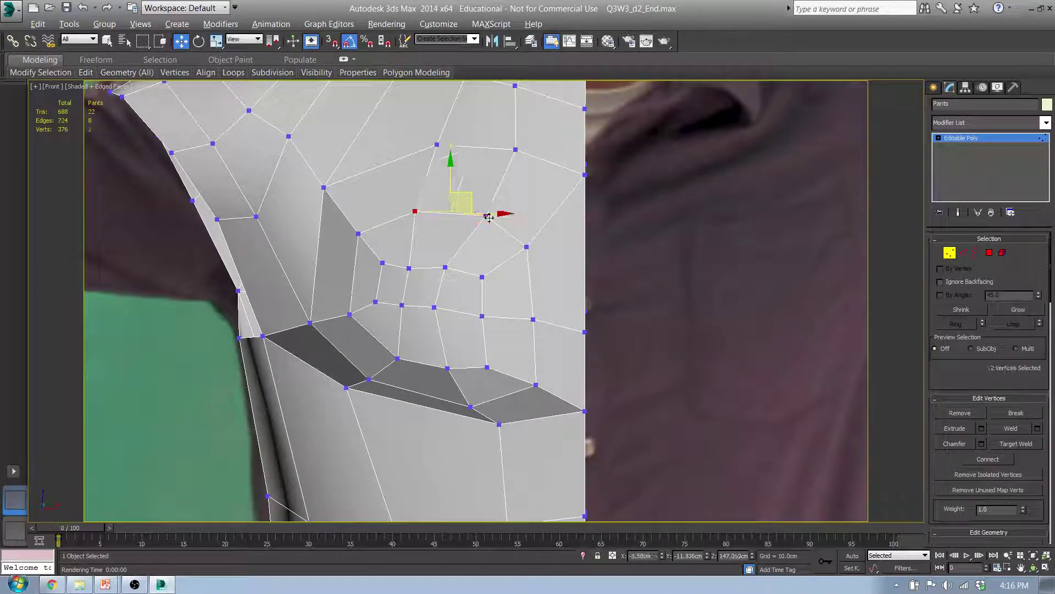
pyautogui.moveTo(488, 217); pyautogui.dragTo(492, 207)
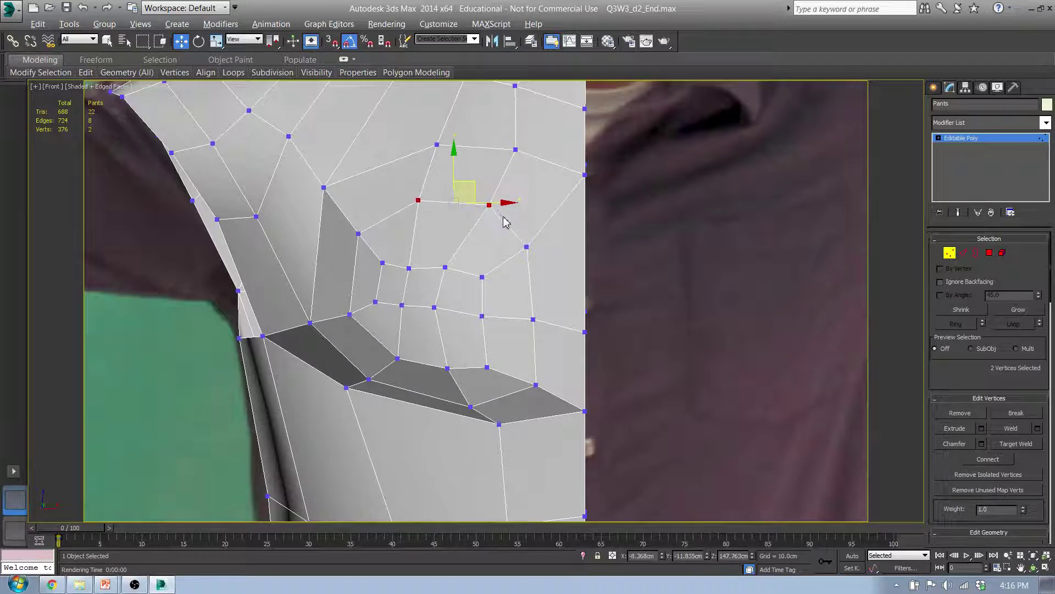
# Step: Shift the large chest ring's two inner-side vertices up toward the body centreline and raise the vertex below the small ring
pyautogui.click(526, 247)
pyautogui.moveTo(546, 229); pyautogui.dragTo(560, 220)
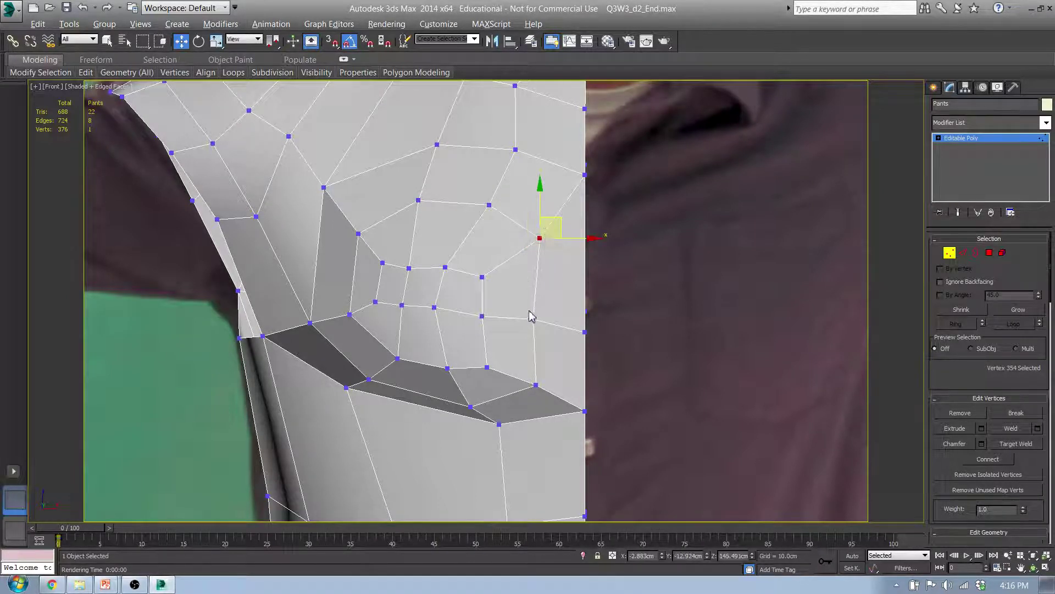
pyautogui.click(534, 320)
pyautogui.moveTo(559, 305); pyautogui.dragTo(568, 301)
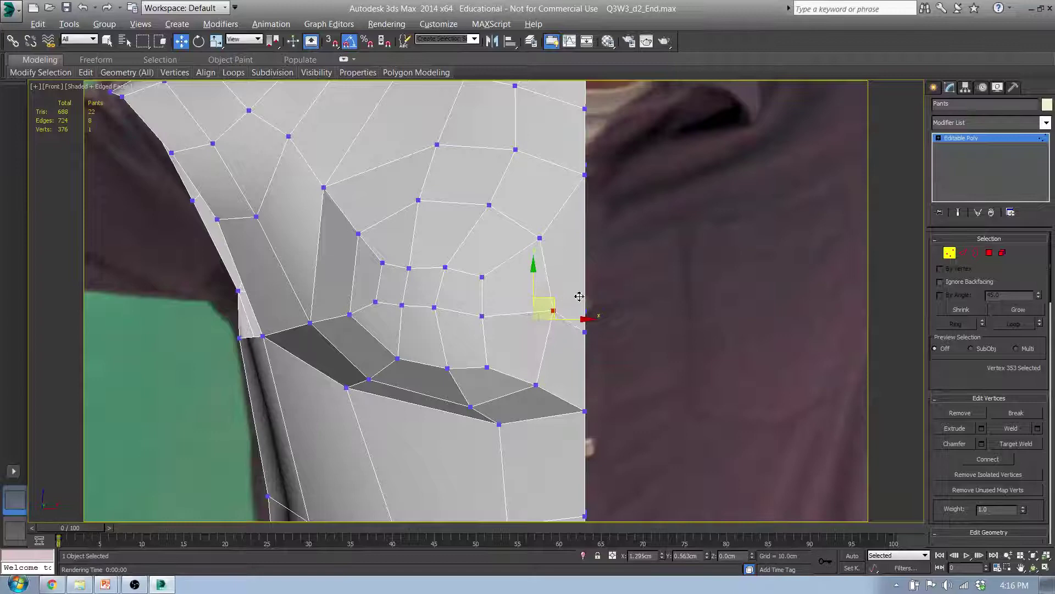
pyautogui.moveTo(579, 296); pyautogui.dragTo(578, 297)
pyautogui.moveTo(490, 367); pyautogui.dragTo(512, 337)
# Step: Raise the small chest ring's two top vertices and shift its inner-side vertices toward the body centreline in the front view
pyautogui.keyDown('alt'); pyautogui.moveTo(489, 340); pyautogui.dragTo(649, 248, button='middle'); pyautogui.keyUp('alt')
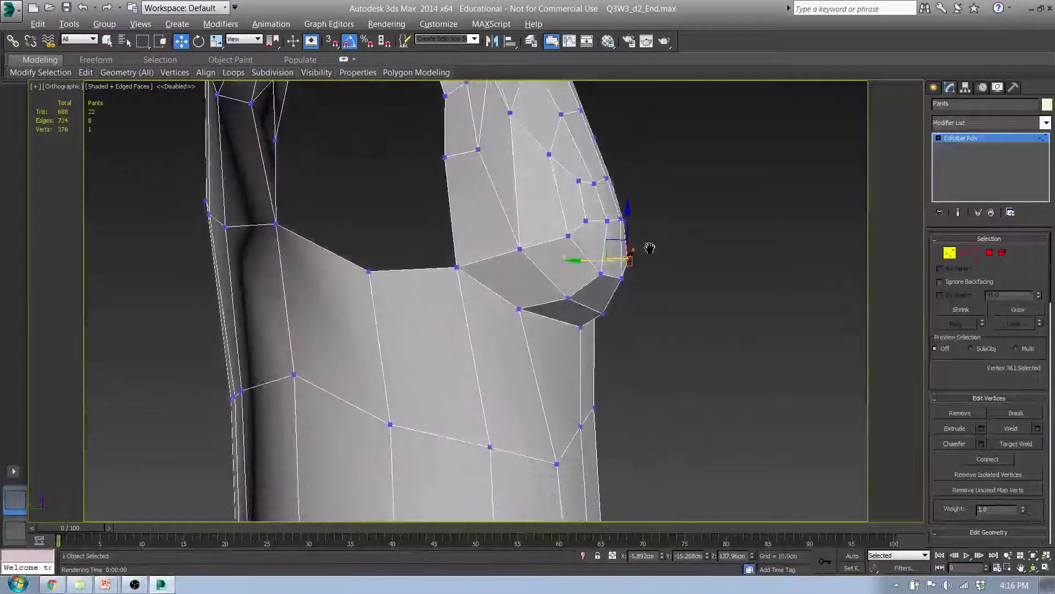
pyautogui.click(593, 187)
pyautogui.click(605, 180)
pyautogui.press('f')
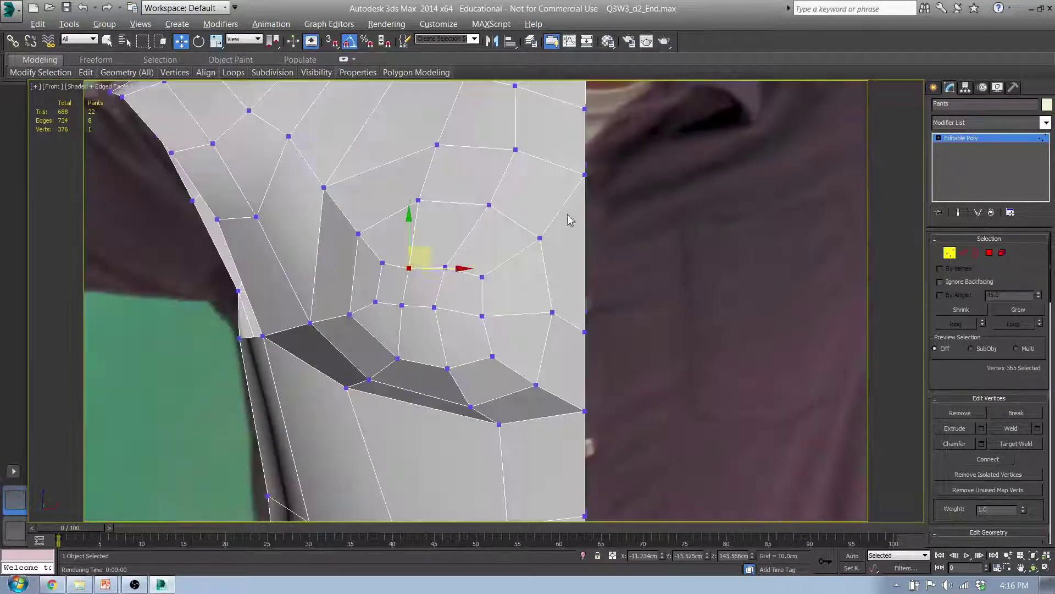
pyautogui.moveTo(432, 268); pyautogui.dragTo(474, 233)
pyautogui.click(447, 269)
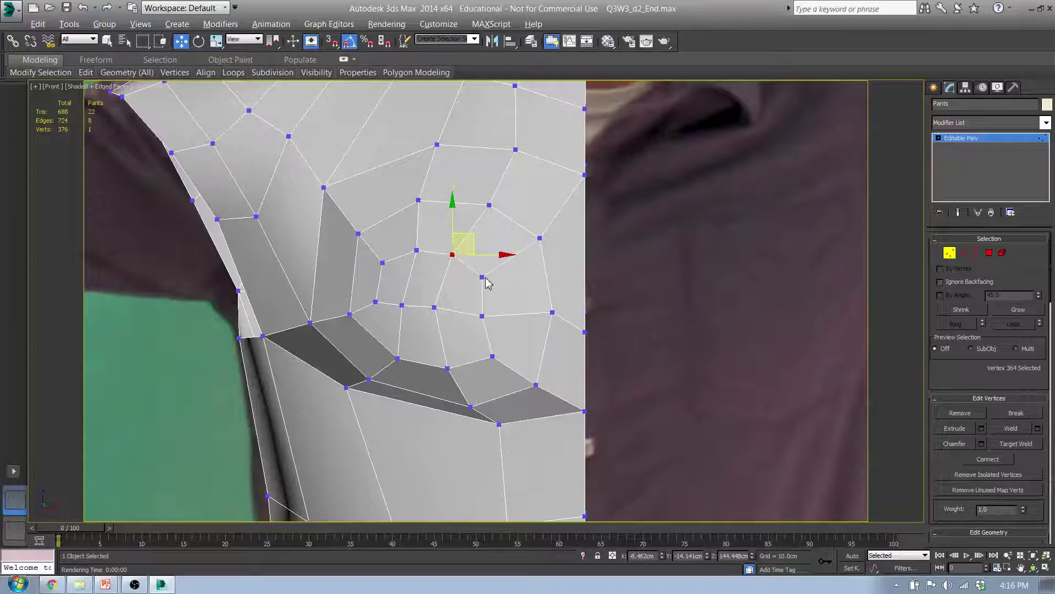
pyautogui.click(482, 316)
pyautogui.moveTo(510, 316); pyautogui.dragTo(547, 317)
# Step: In the top view, pull the protruding lower inner chest vertex back and toward the centreline, level with its neighbour
pyautogui.keyDown('alt'); pyautogui.moveTo(547, 318); pyautogui.dragTo(624, 389, button='middle'); pyautogui.keyUp('alt')
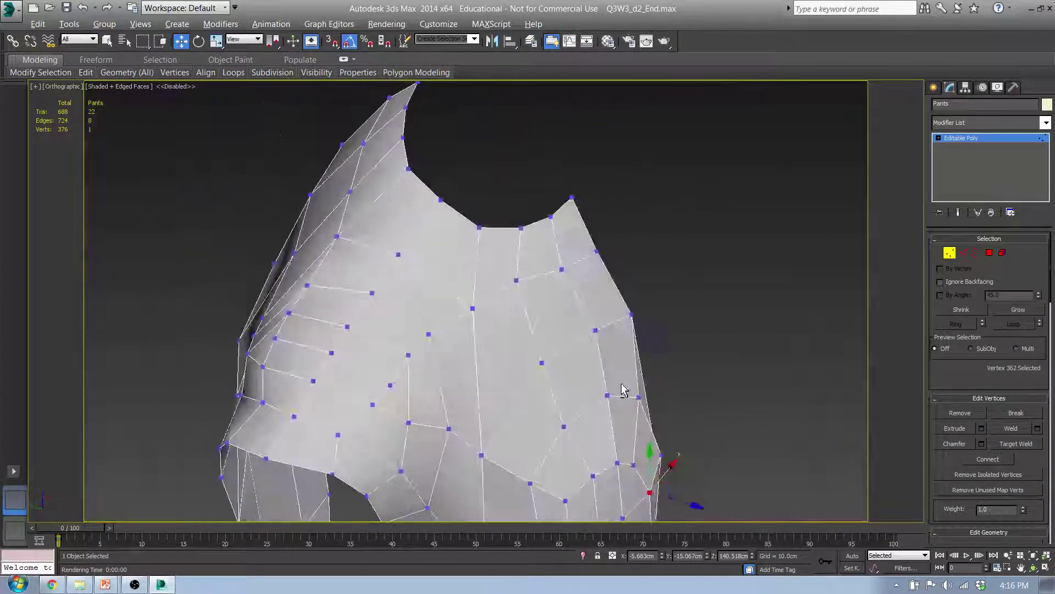
pyautogui.moveTo(596, 466); pyautogui.dragTo(546, 380, button='middle')
pyautogui.scroll(-2, 546, 379)
pyautogui.press('t')
pyautogui.scroll(3, 470, 348)
pyautogui.moveTo(469, 334); pyautogui.dragTo(443, 293, button='middle')
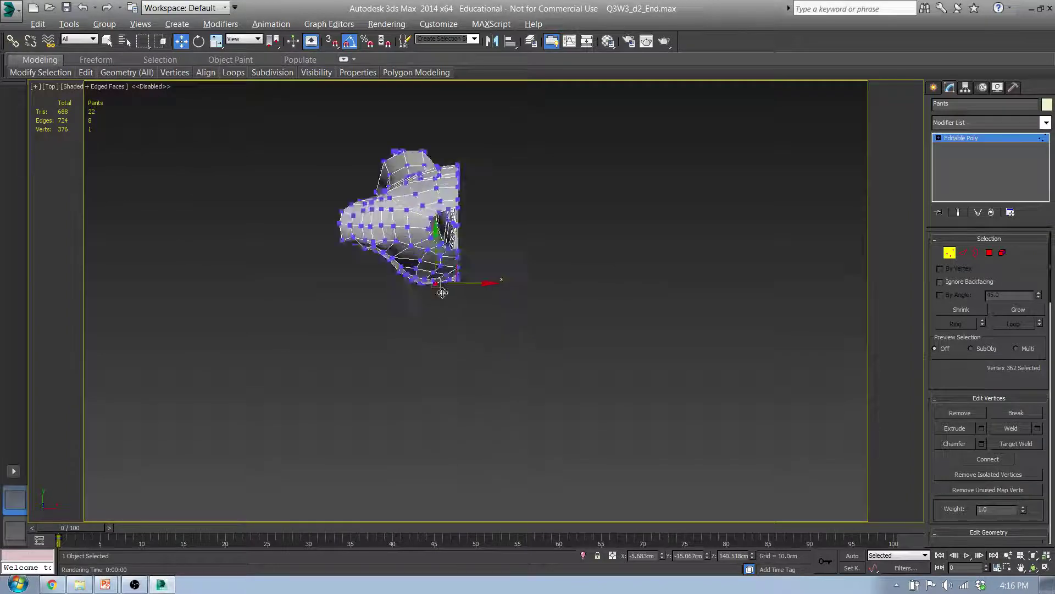
pyautogui.scroll(5, 443, 293)
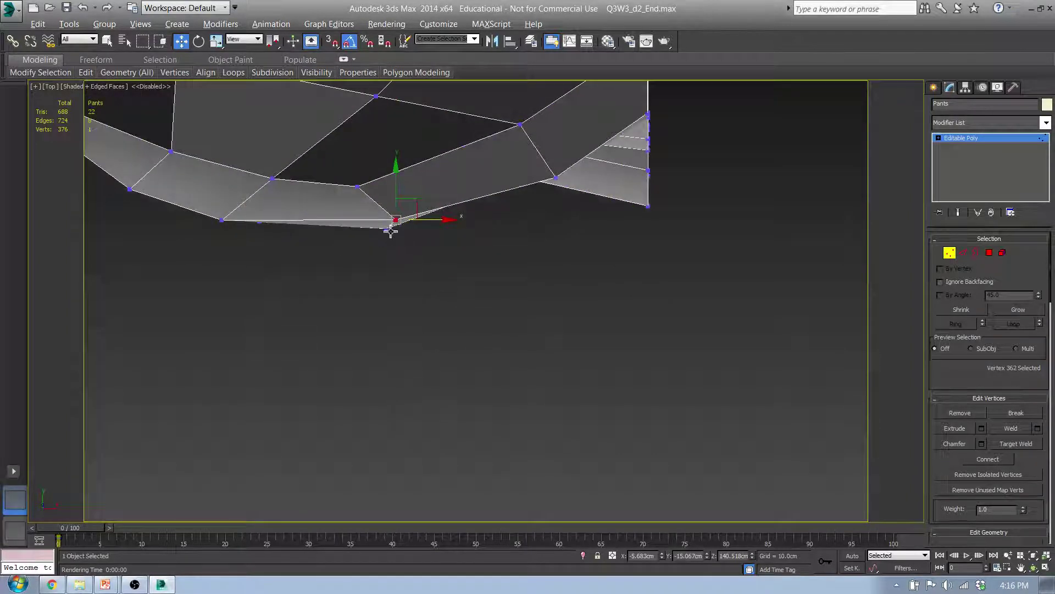
pyautogui.click(400, 220)
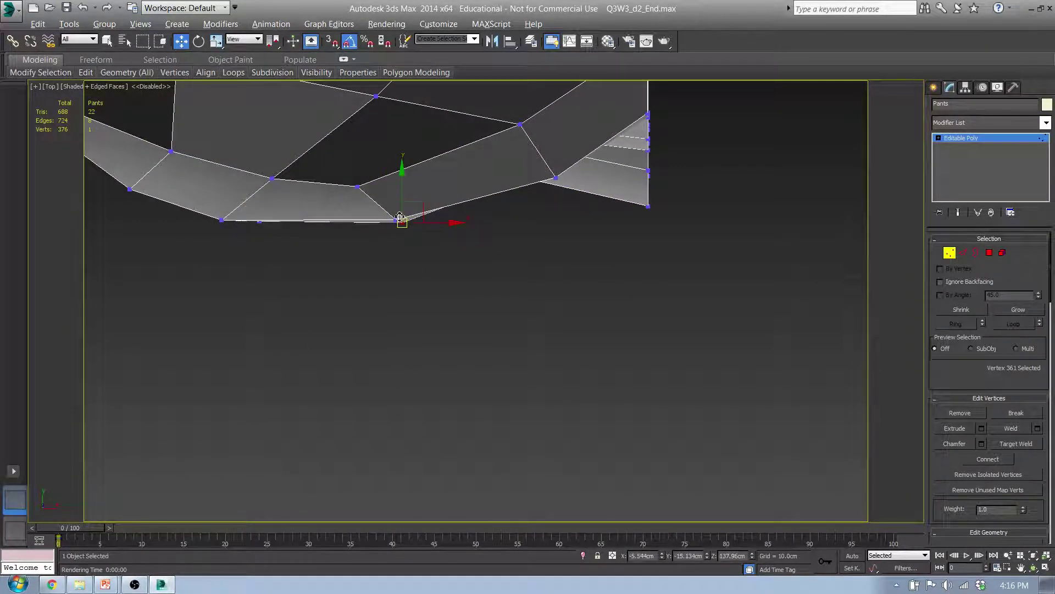
# Step: Move the small chest ring's upper inner vertex toward the centreline and pull it slightly forward
pyautogui.click(358, 187)
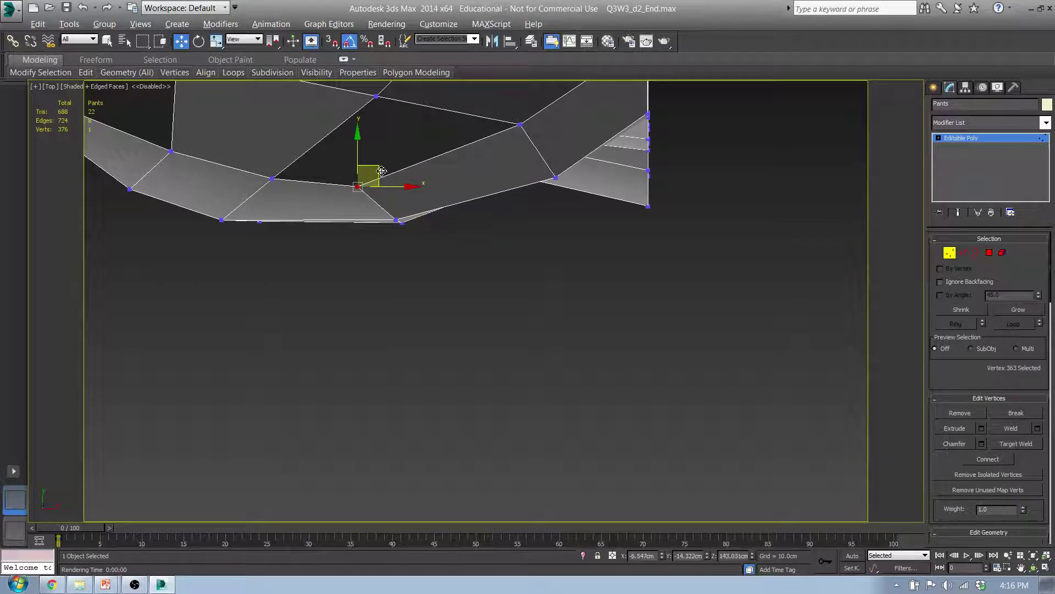
pyautogui.moveTo(381, 171); pyautogui.dragTo(402, 167)
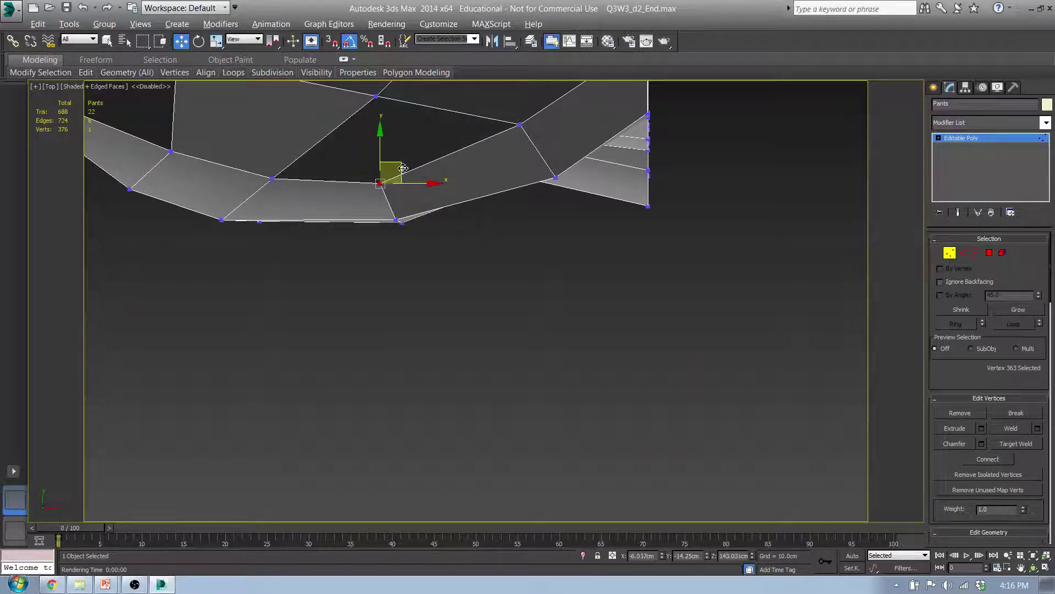
pyautogui.press('f')
pyautogui.moveTo(403, 168); pyautogui.dragTo(386, 199, button='middle')
pyautogui.keyDown('alt'); pyautogui.moveTo(463, 267); pyautogui.dragTo(414, 216, button='middle'); pyautogui.keyUp('alt')
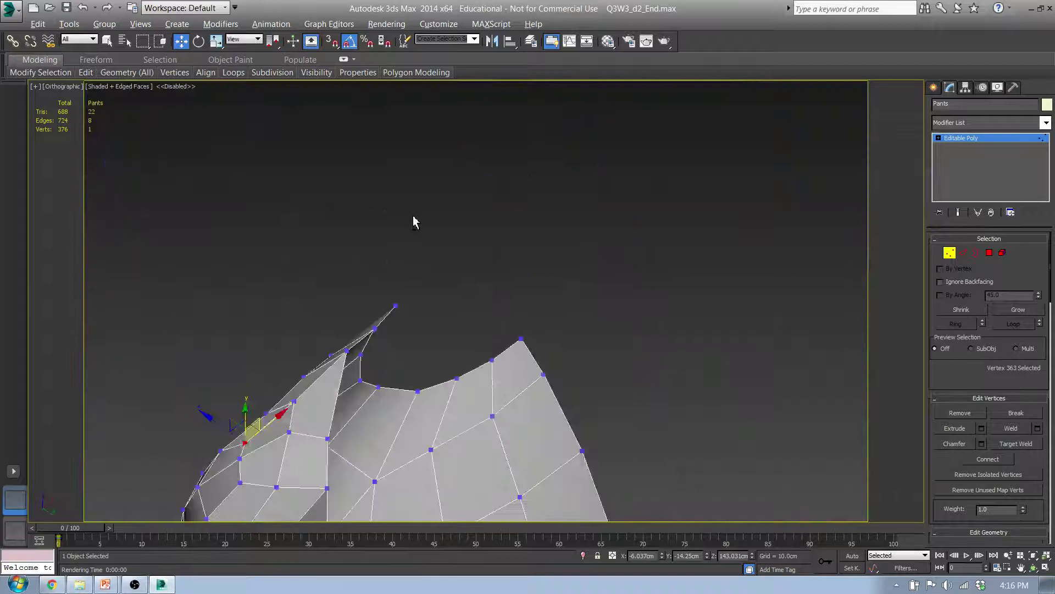
pyautogui.moveTo(260, 377); pyautogui.dragTo(412, 210, button='middle')
pyautogui.moveTo(436, 300); pyautogui.dragTo(430, 296)
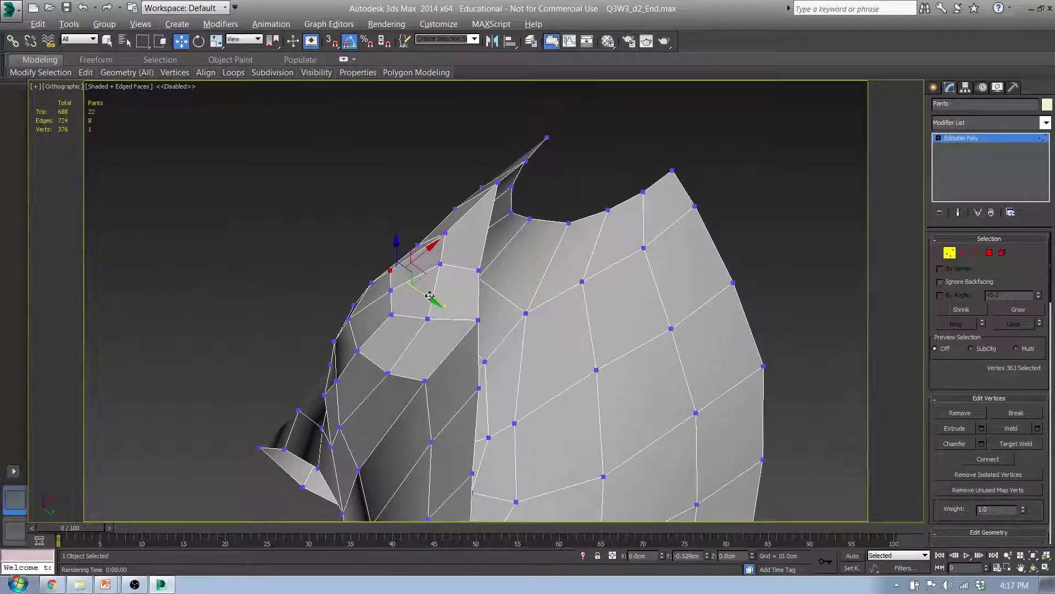
pyautogui.press('f')
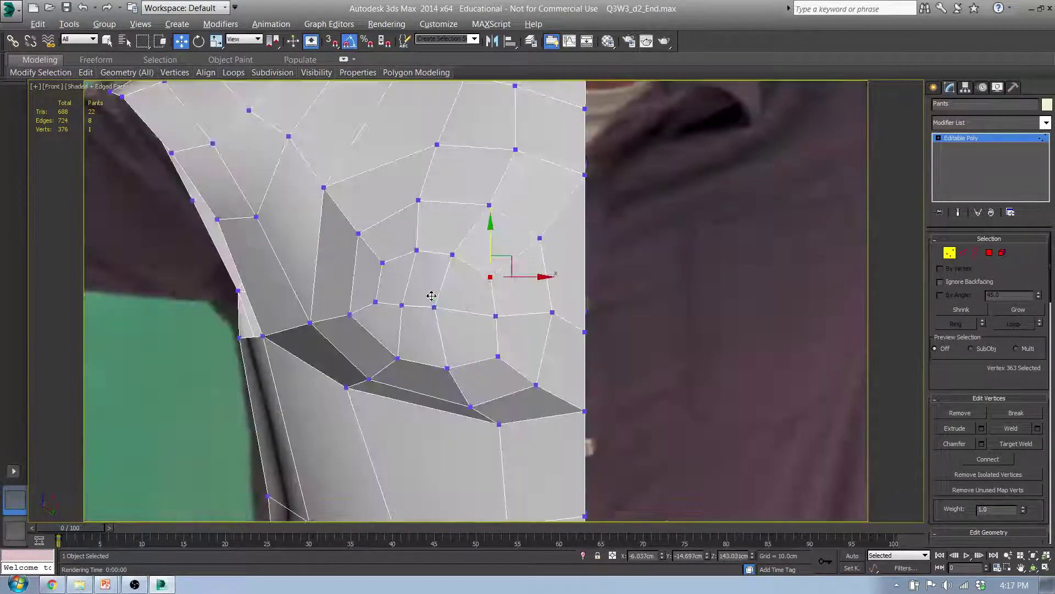
# Step: In the left view, move the upper chest vertex near the front of the armhole down and slightly back
pyautogui.scroll(3, 431, 297)
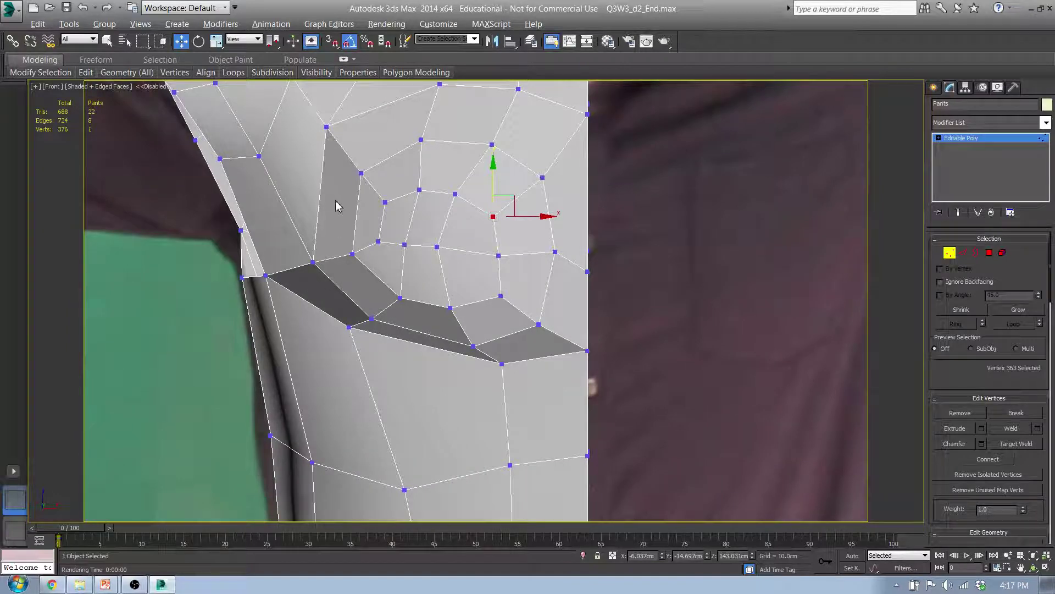
pyautogui.scroll(-6, 338, 206)
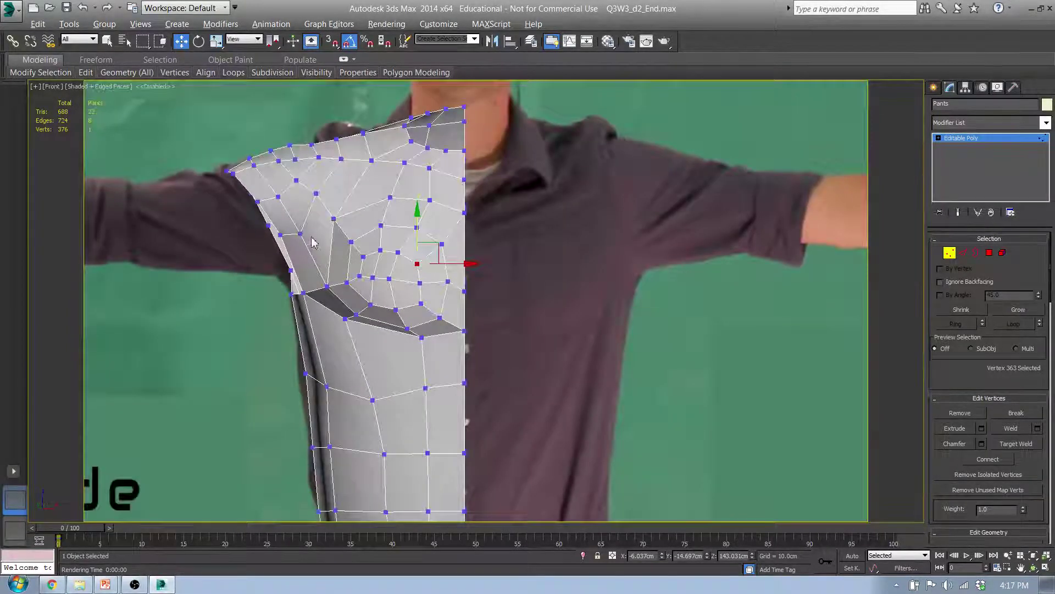
pyautogui.keyDown('alt'); pyautogui.moveTo(343, 252); pyautogui.dragTo(389, 216, button='middle'); pyautogui.keyUp('alt')
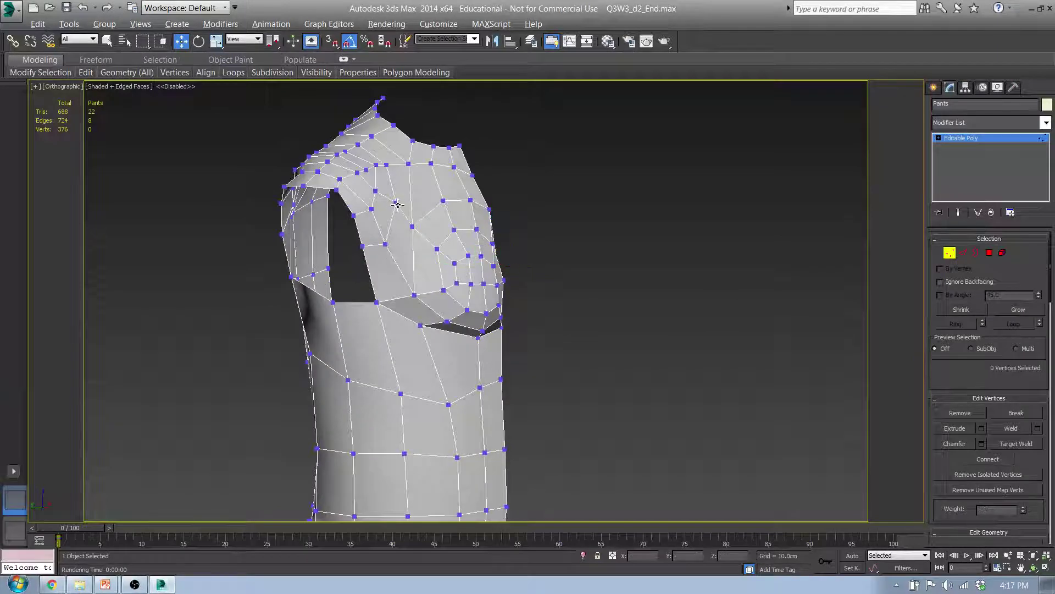
pyautogui.click(396, 205)
pyautogui.press('l')
pyautogui.scroll(3, 509, 218)
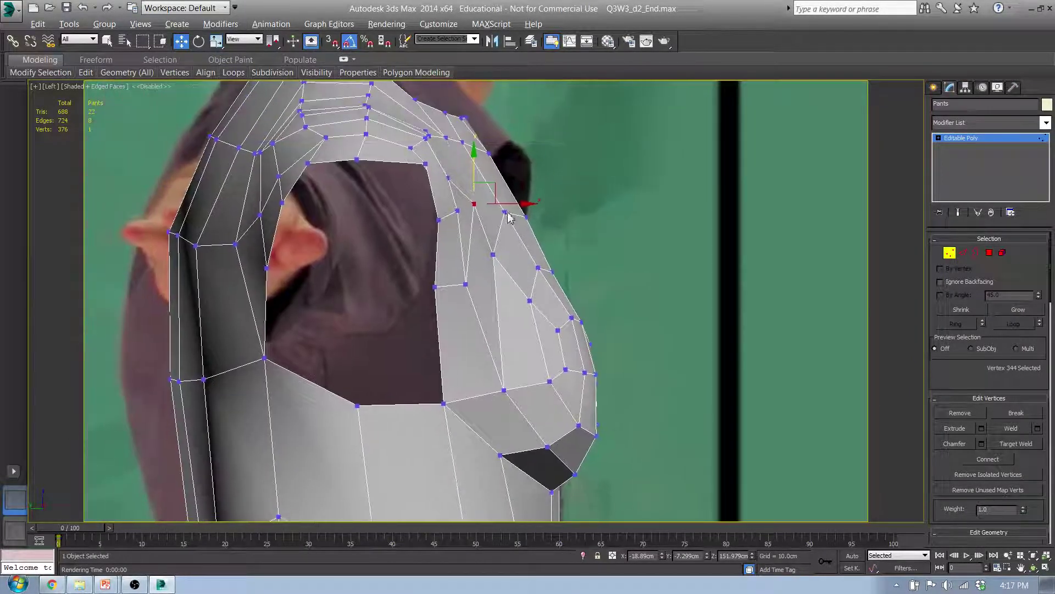
pyautogui.moveTo(492, 187); pyautogui.dragTo(491, 197)
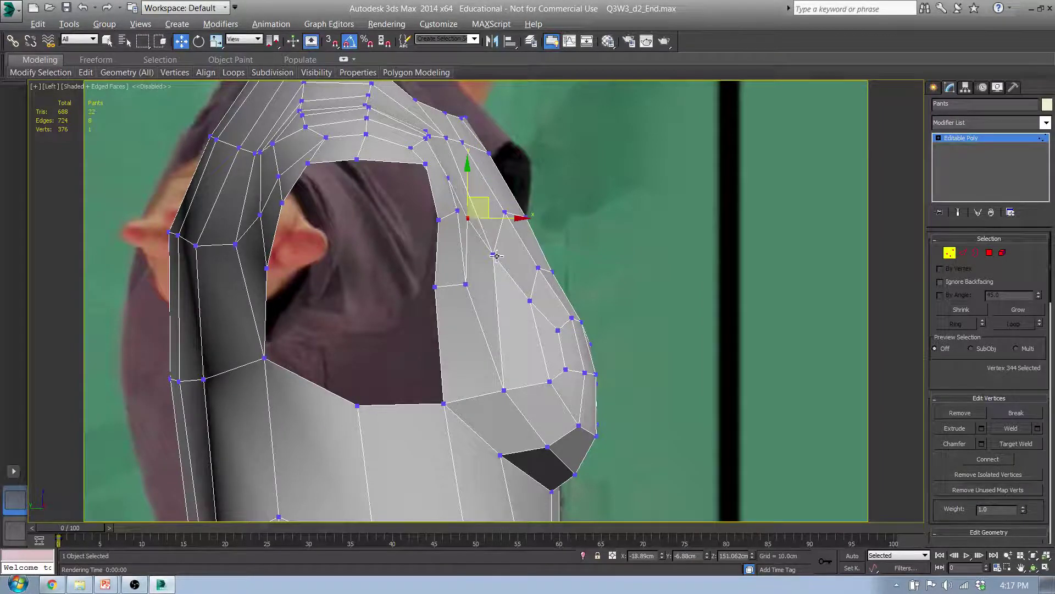
# Step: Pull the vertex just inside the armhole's front edge, at mid-height, slightly forward in depth
pyautogui.keyDown('alt'); pyautogui.moveTo(497, 255); pyautogui.dragTo(359, 258, button='middle'); pyautogui.keyUp('alt')
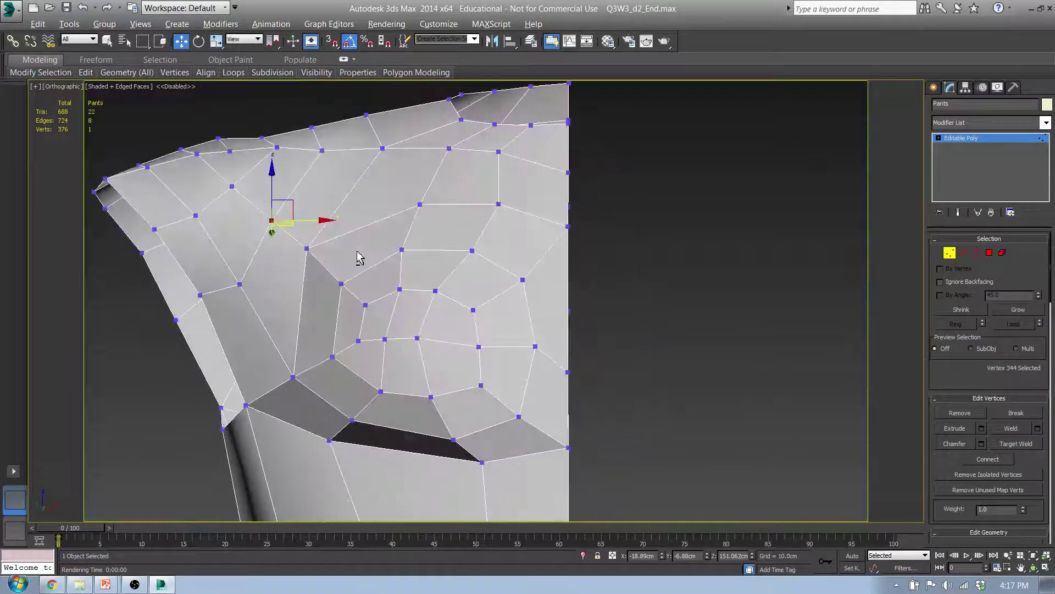
pyautogui.click(240, 285)
pyautogui.keyDown('alt'); pyautogui.moveTo(240, 284); pyautogui.dragTo(350, 364, button='middle'); pyautogui.keyUp('alt')
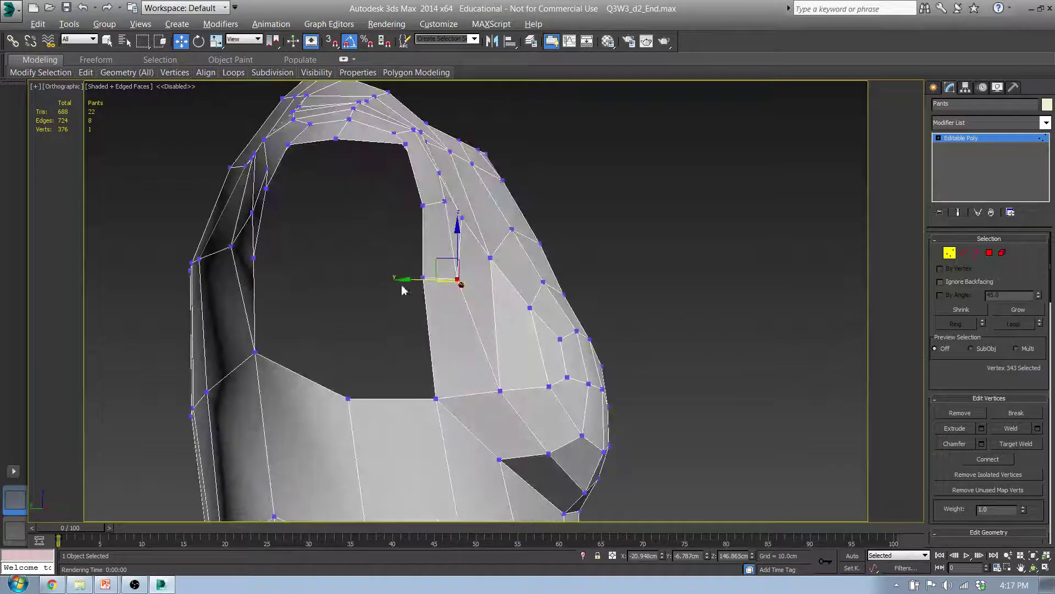
pyautogui.click(420, 292)
pyautogui.click(458, 280)
pyautogui.keyDown('alt'); pyautogui.moveTo(459, 281); pyautogui.dragTo(254, 204, button='middle'); pyautogui.keyUp('alt')
pyautogui.press('f')
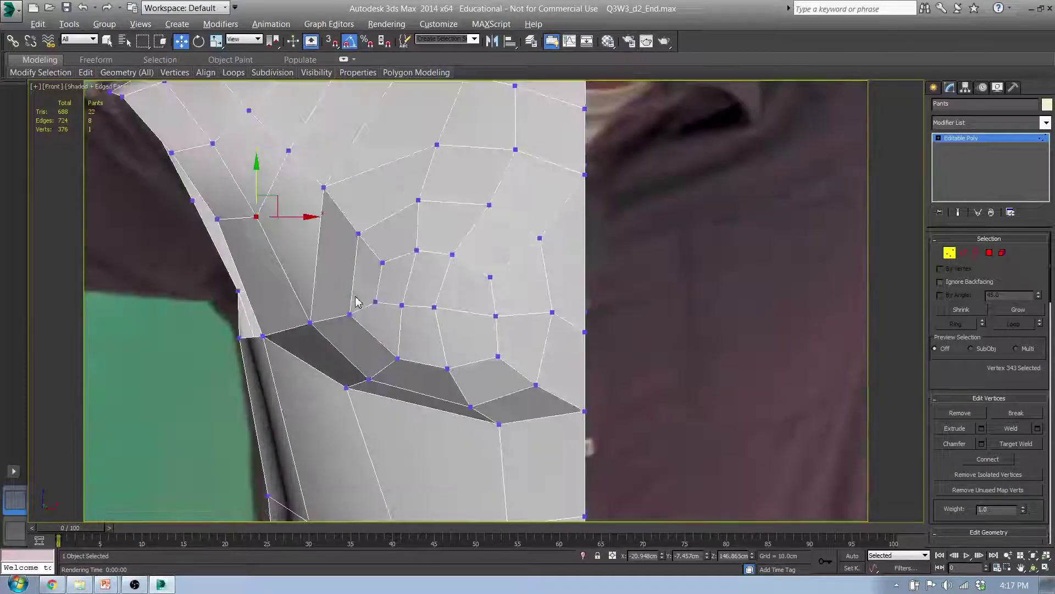
# Step: Lower the two vertices along the bottom edge of the under-chest fold in the front view
pyautogui.scroll(-3, 424, 332)
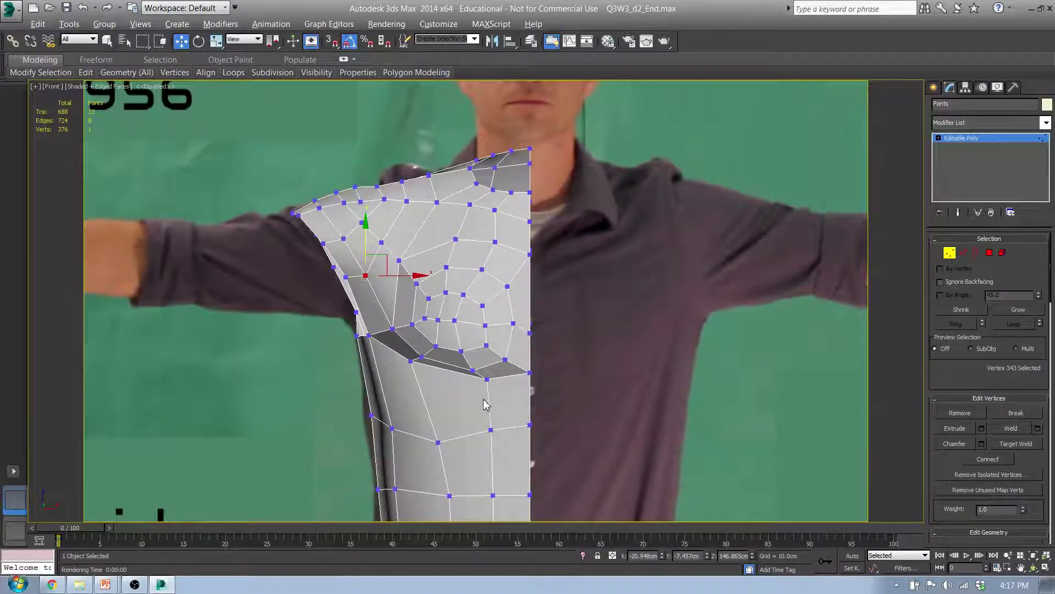
pyautogui.click(486, 380)
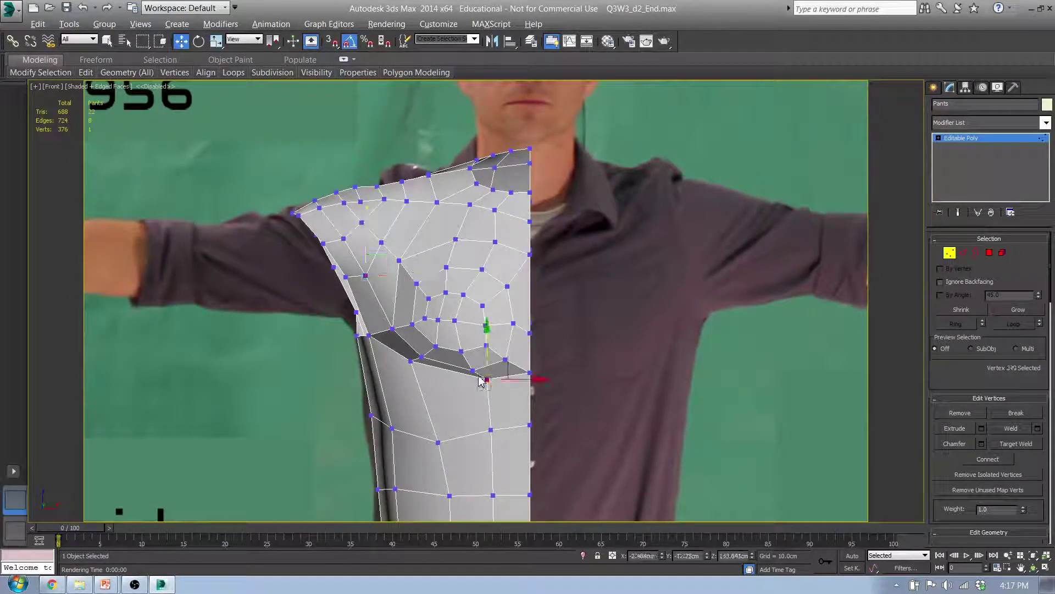
pyautogui.keyDown('ctrl'); pyautogui.click(409, 361); pyautogui.keyUp('ctrl')
pyautogui.moveTo(466, 353); pyautogui.dragTo(468, 359)
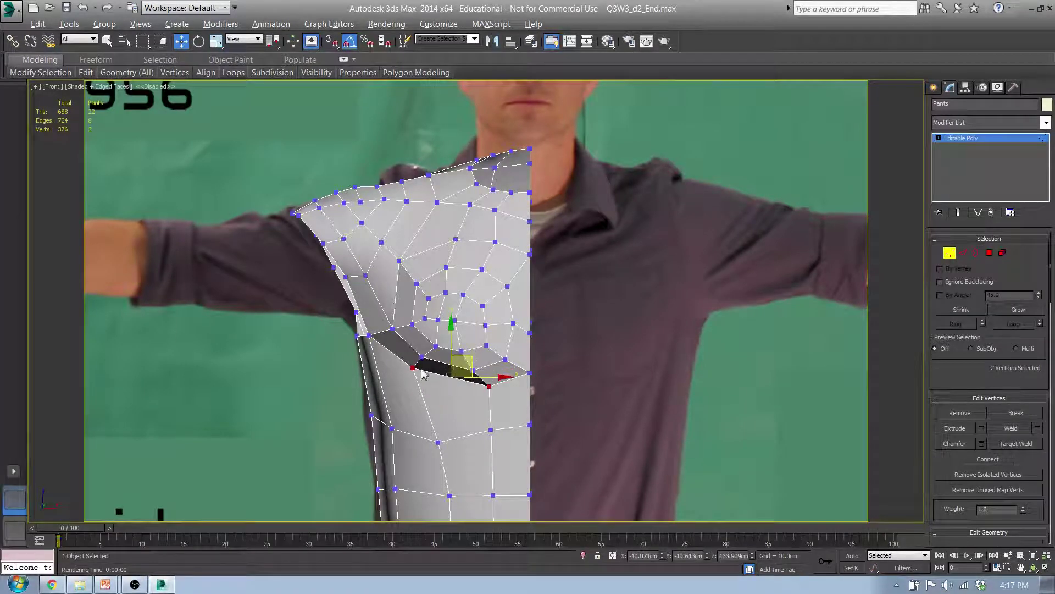
# Step: Bring the two vertices on the under-chest fold's bottom edge closer together in the front view, raising the inner one slightly
pyautogui.moveTo(398, 357); pyautogui.dragTo(443, 352)
pyautogui.click(490, 387)
pyautogui.moveTo(511, 369); pyautogui.dragTo(496, 363)
pyautogui.keyDown('alt'); pyautogui.moveTo(439, 399); pyautogui.dragTo(496, 382, button='middle'); pyautogui.keyUp('alt')
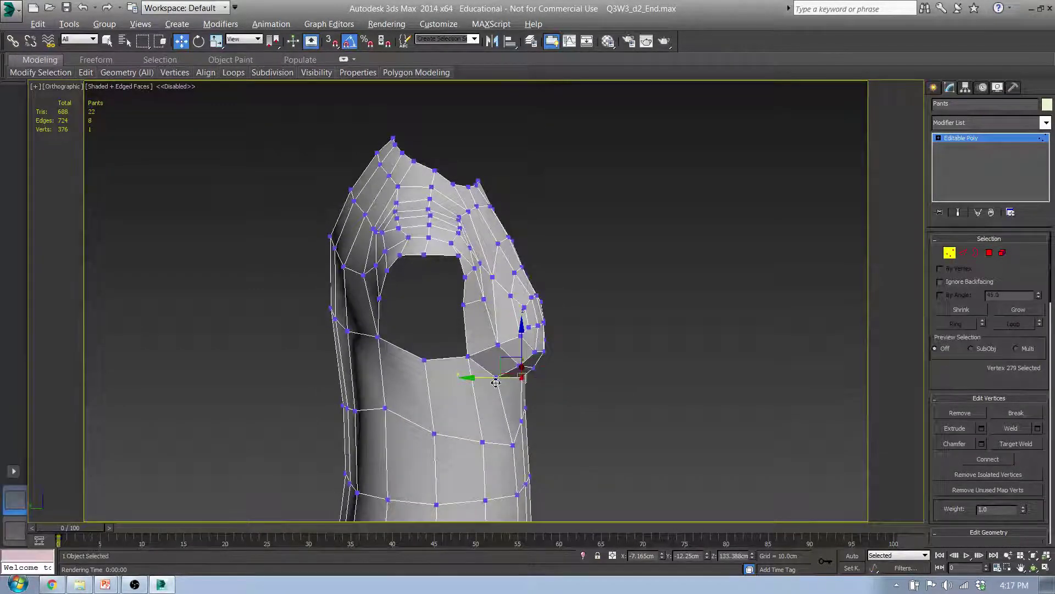
# Step: Pull the outer vertex of the under-chest fold's bottom edge forward in depth by about 1.6 cm
pyautogui.click(497, 377)
pyautogui.click(463, 381)
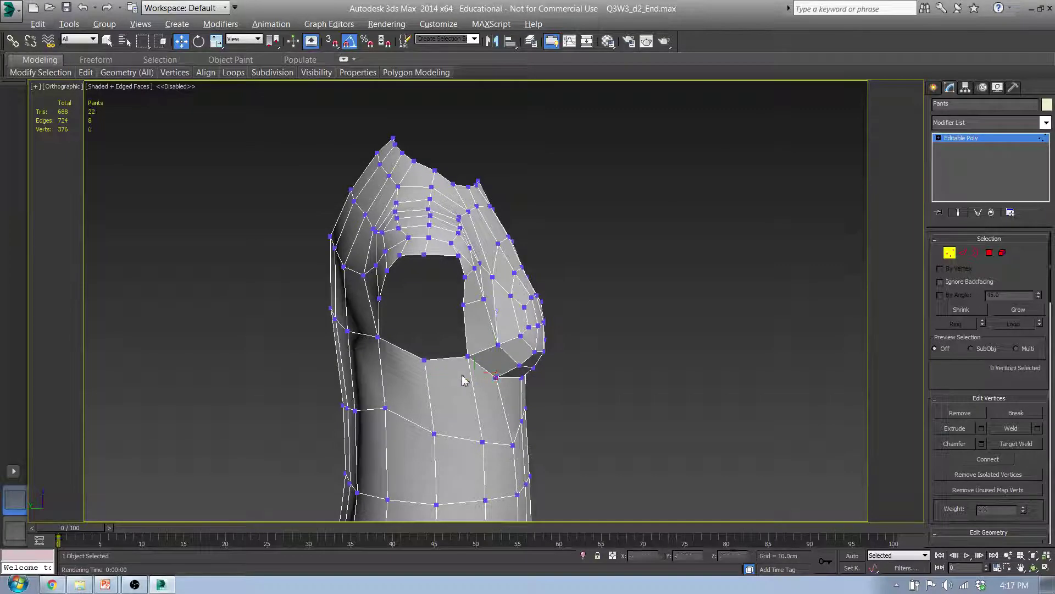
pyautogui.click(499, 378)
pyautogui.moveTo(460, 377); pyautogui.dragTo(472, 378)
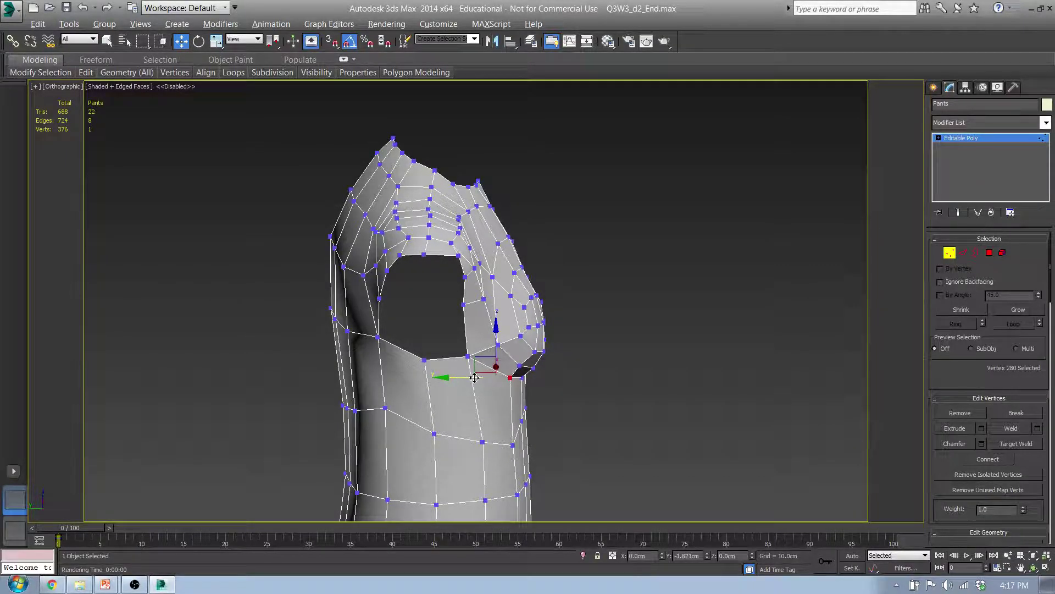
# Step: In the front view, shift the outer vertex of the under-chest fold's bottom edge away from the centreline and slightly up
pyautogui.keyDown('alt'); pyautogui.moveTo(474, 378); pyautogui.dragTo(495, 292, button='middle'); pyautogui.keyUp('alt')
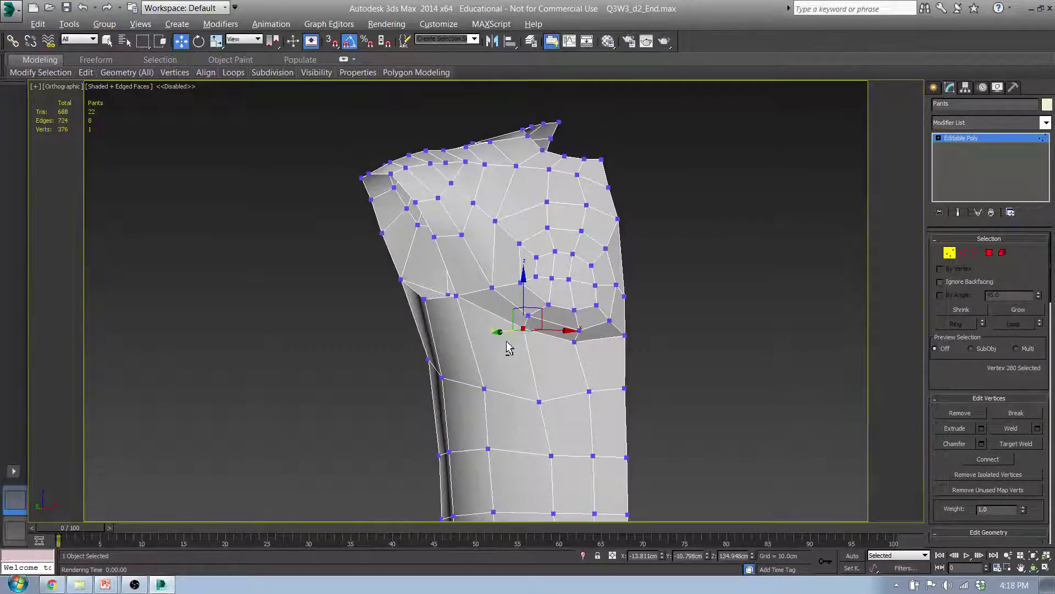
pyautogui.keyDown('alt'); pyautogui.moveTo(514, 342); pyautogui.dragTo(520, 338, button='middle'); pyautogui.keyUp('alt')
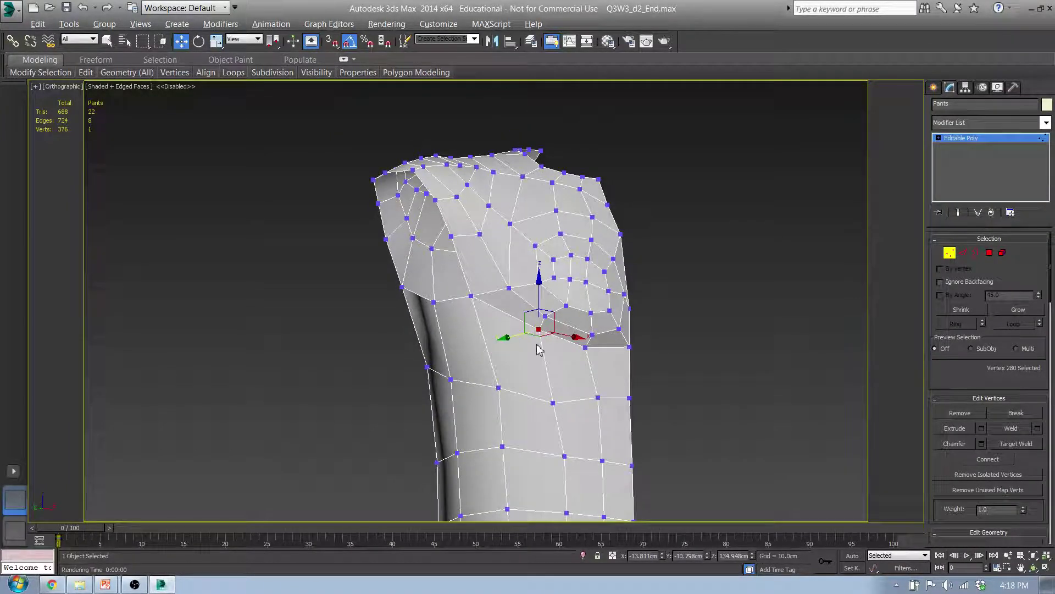
pyautogui.press('f')
pyautogui.scroll(4, 500, 307)
pyautogui.moveTo(506, 300); pyautogui.dragTo(487, 296)
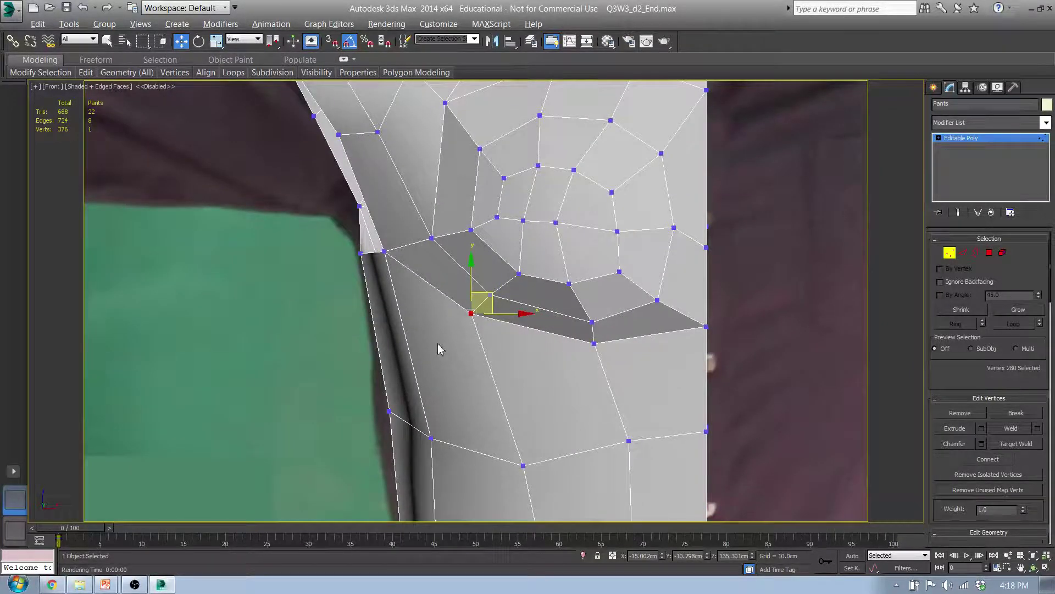
# Step: Lower the outer of the two middle vertices on the small chest ring's bottom edge slightly
pyautogui.keyDown('alt'); pyautogui.moveTo(440, 349); pyautogui.dragTo(473, 352, button='middle'); pyautogui.keyUp('alt')
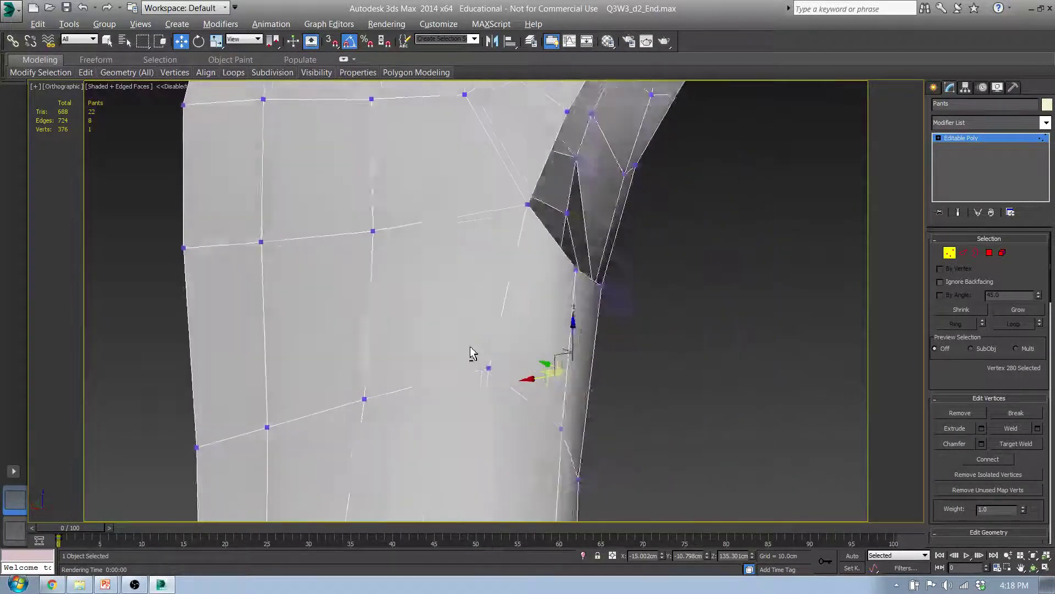
pyautogui.keyDown('alt'); pyautogui.moveTo(566, 349); pyautogui.dragTo(431, 410, button='middle'); pyautogui.keyUp('alt')
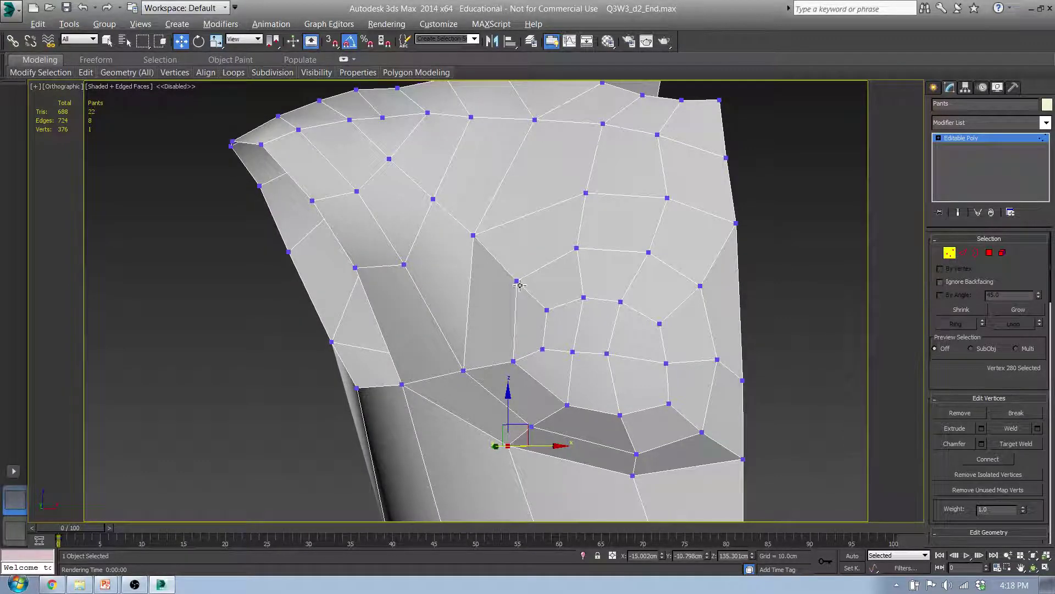
pyautogui.keyDown('alt'); pyautogui.moveTo(536, 317); pyautogui.dragTo(498, 382, button='middle'); pyautogui.keyUp('alt')
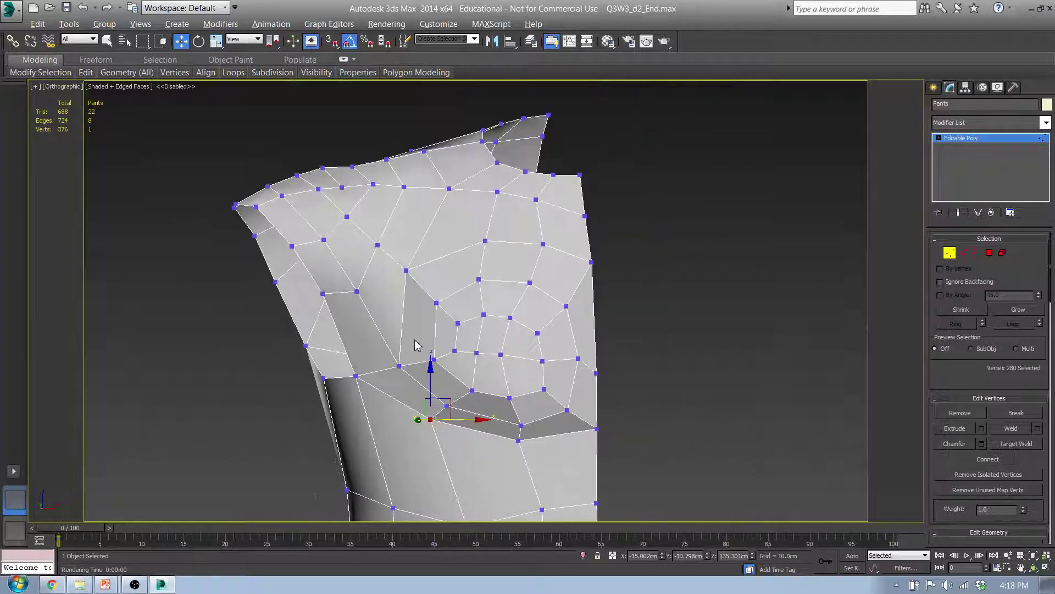
pyautogui.click(477, 355)
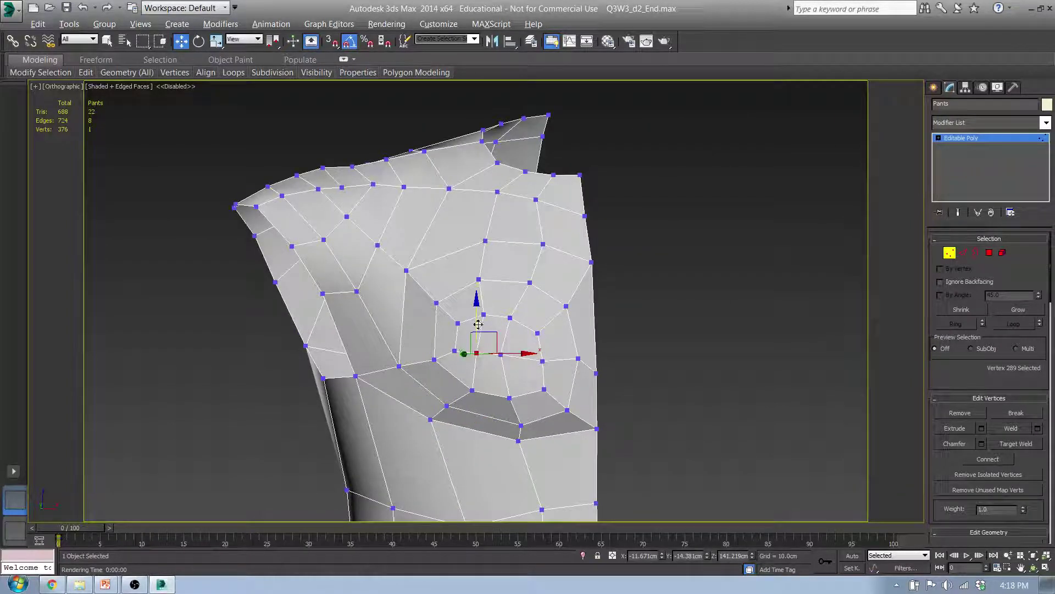
pyautogui.keyDown('alt'); pyautogui.moveTo(570, 445); pyautogui.dragTo(371, 297, button='middle'); pyautogui.keyUp('alt')
# Step: In the front view, move the mid-height vertex on the armhole's front edge down and slightly toward the centreline
pyautogui.scroll(-4, 468, 428)
pyautogui.scroll(5, 356, 301)
pyautogui.moveTo(214, 241); pyautogui.dragTo(568, 306, button='middle')
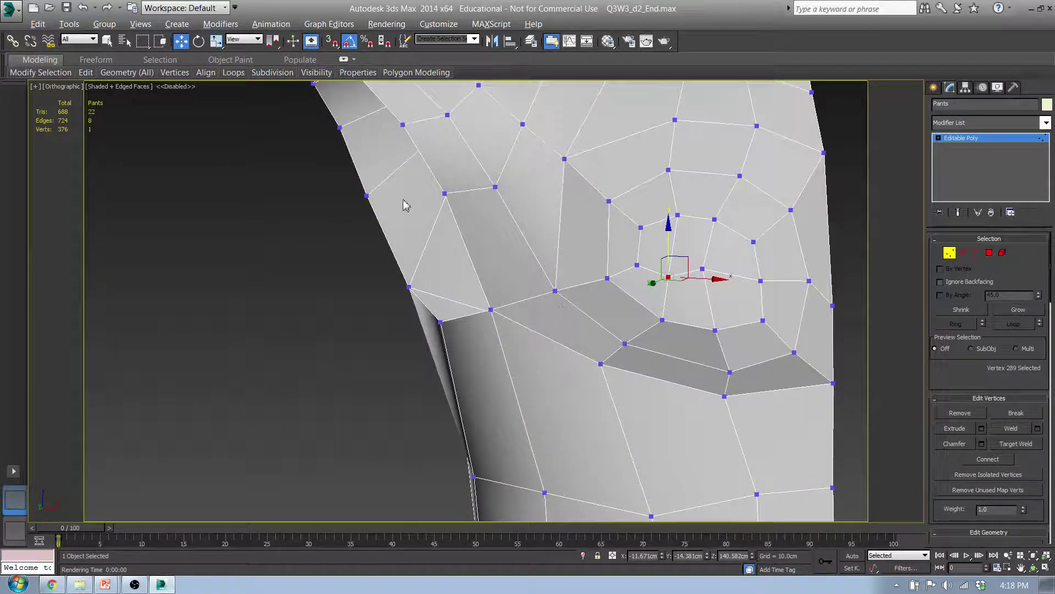
pyautogui.keyDown('alt'); pyautogui.moveTo(431, 312); pyautogui.dragTo(480, 280, button='middle'); pyautogui.keyUp('alt')
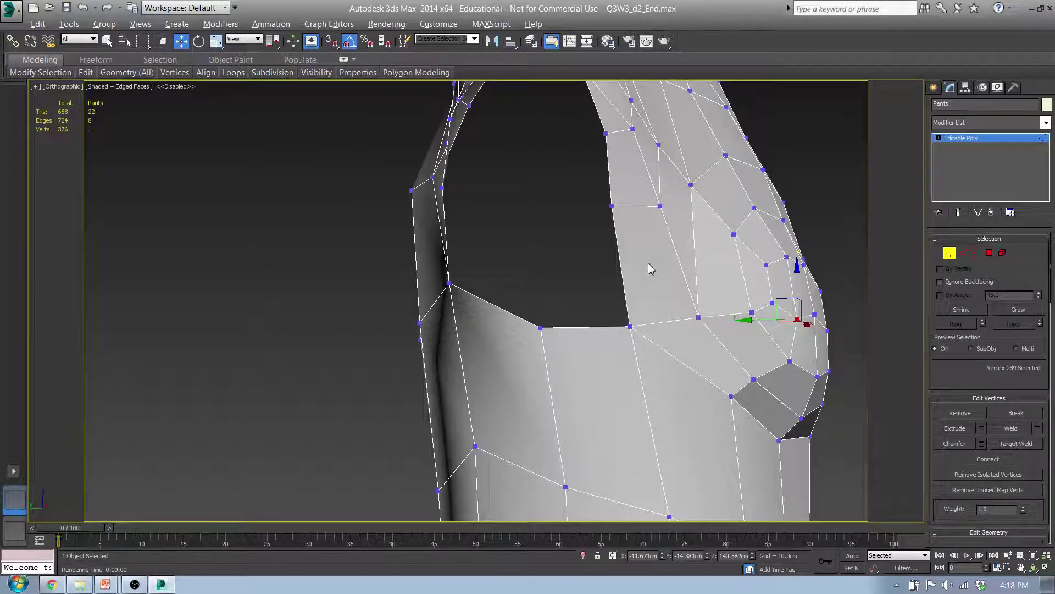
pyautogui.keyDown('alt'); pyautogui.moveTo(767, 308); pyautogui.dragTo(706, 301, button='middle'); pyautogui.keyUp('alt')
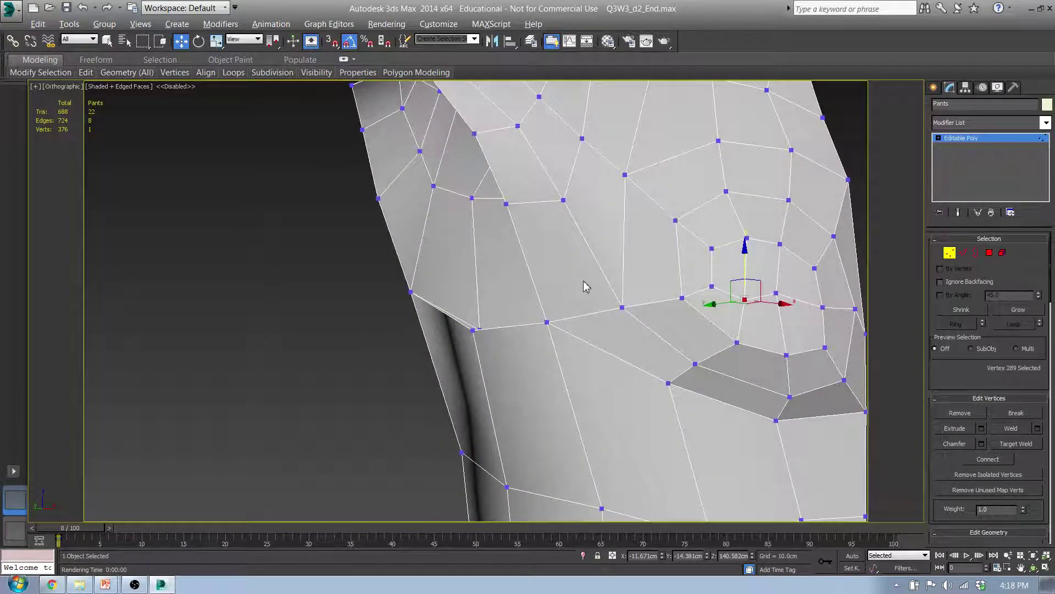
pyautogui.click(507, 205)
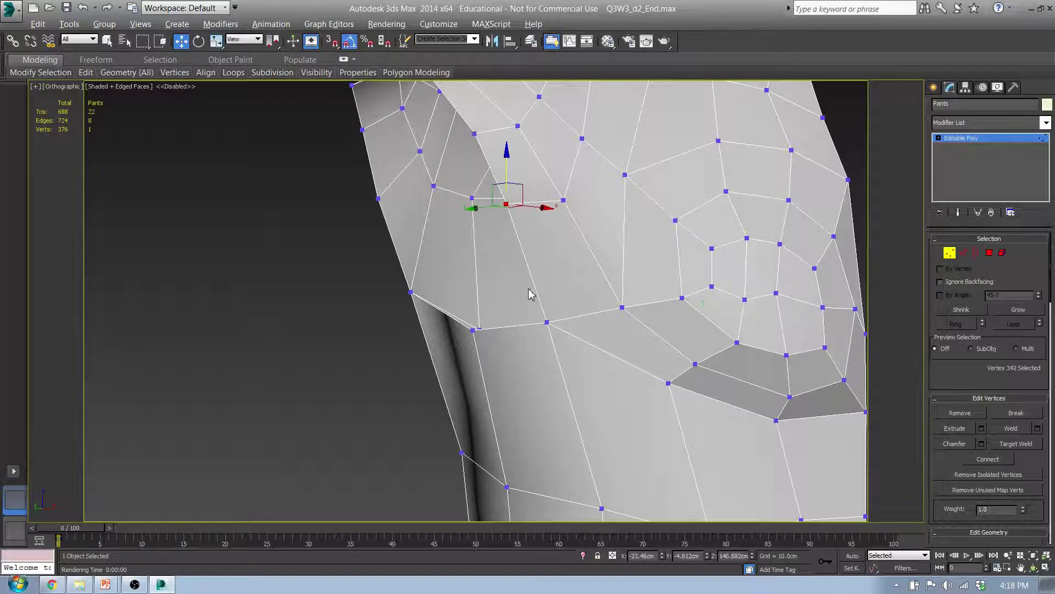
pyautogui.press('f')
pyautogui.moveTo(385, 247); pyautogui.dragTo(539, 253, button='middle')
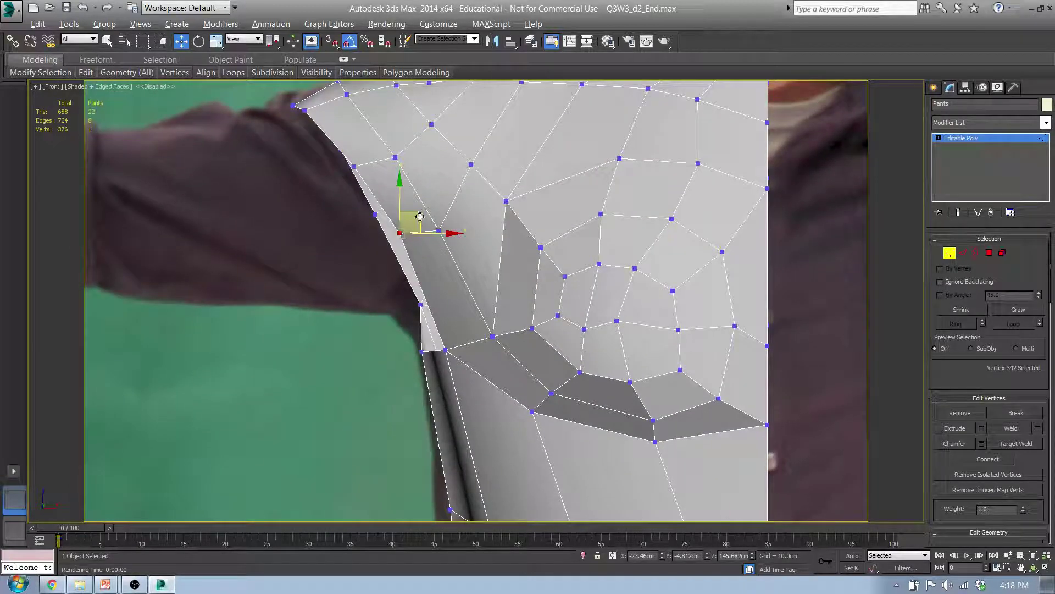
pyautogui.moveTo(420, 216); pyautogui.dragTo(428, 238)
# Step: Spread the vertices along the large chest ring's lower edge apart in the front view, lowering the outer ones with the adjoining fold vertex
pyautogui.moveTo(626, 347); pyautogui.dragTo(481, 354, button='middle')
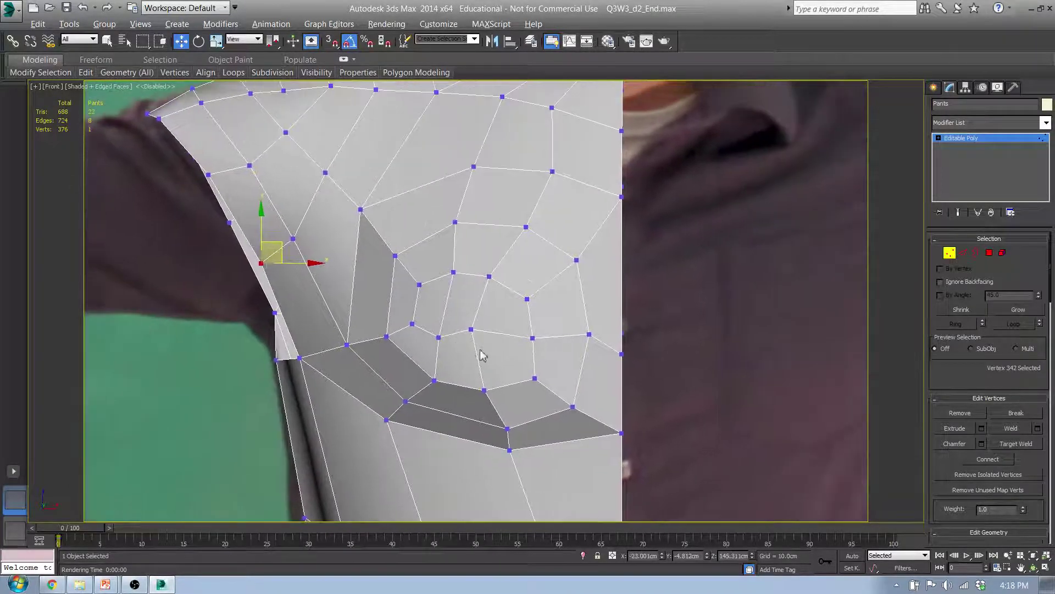
pyautogui.scroll(-5, 482, 354)
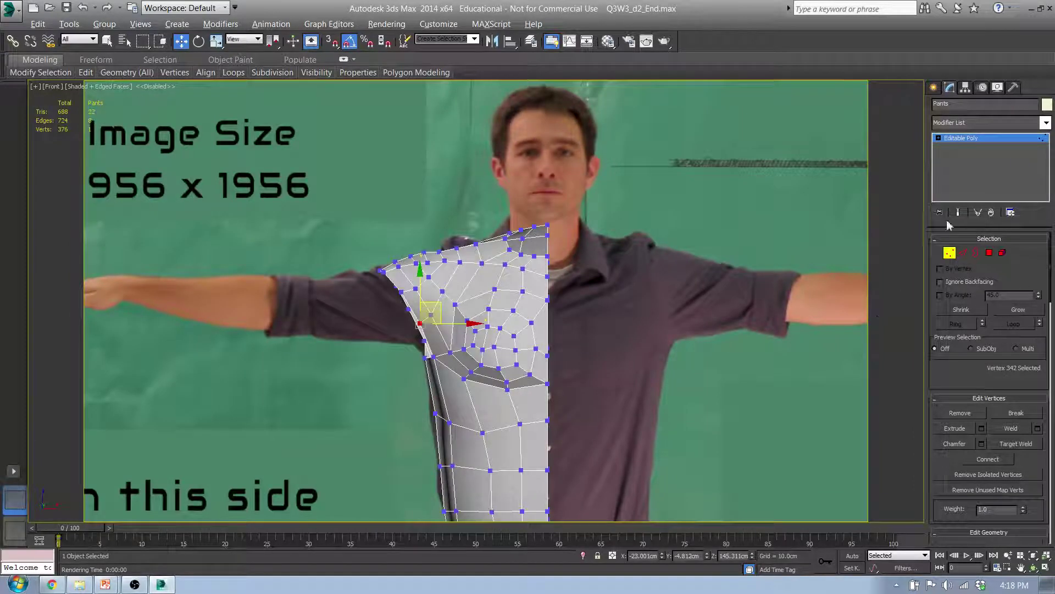
pyautogui.scroll(5, 468, 381)
pyautogui.click(476, 369)
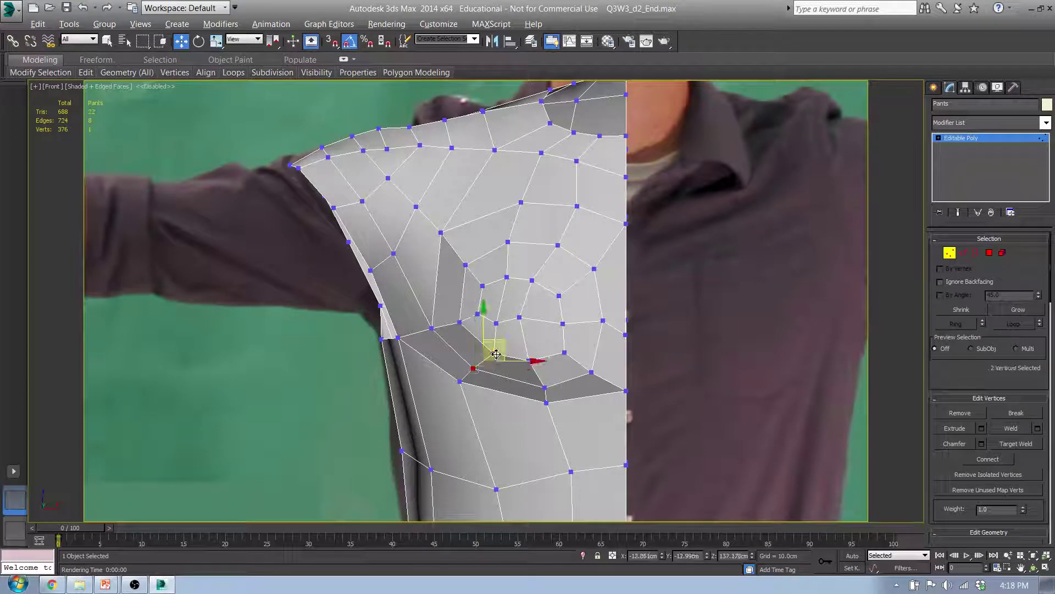
pyautogui.moveTo(501, 345); pyautogui.dragTo(598, 342)
pyautogui.click(491, 361)
pyautogui.click(531, 364)
pyautogui.click(566, 353)
# Step: Select all polygons of the upper torso and assign them to smoothing group 4
pyautogui.click(989, 253)
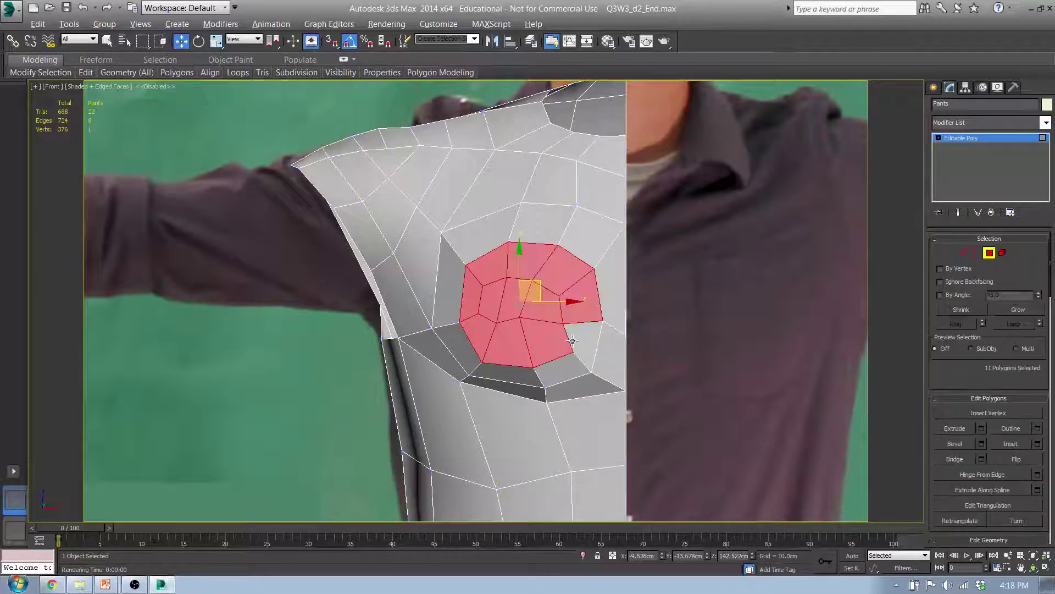
pyautogui.scroll(-4, 599, 325)
pyautogui.moveTo(483, 196); pyautogui.dragTo(692, 384)
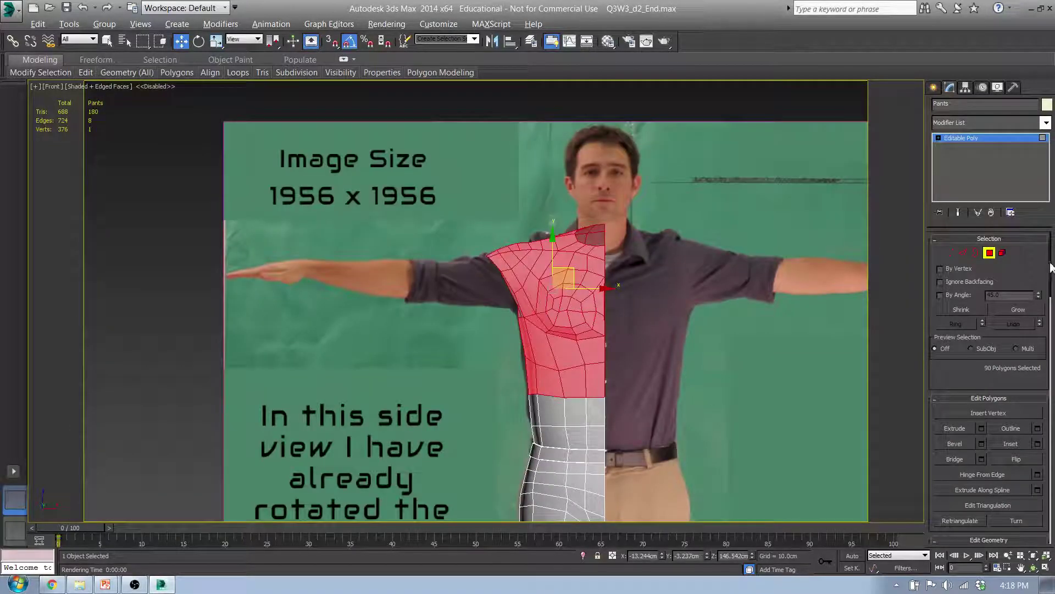
pyautogui.moveTo(1050, 250); pyautogui.dragTo(1050, 502)
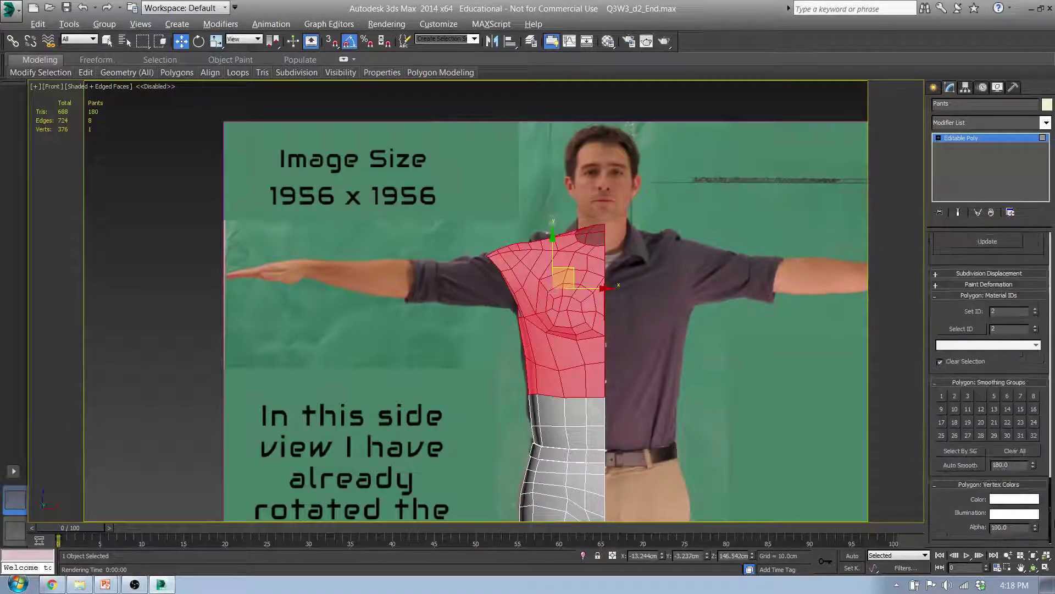
pyautogui.click(982, 397)
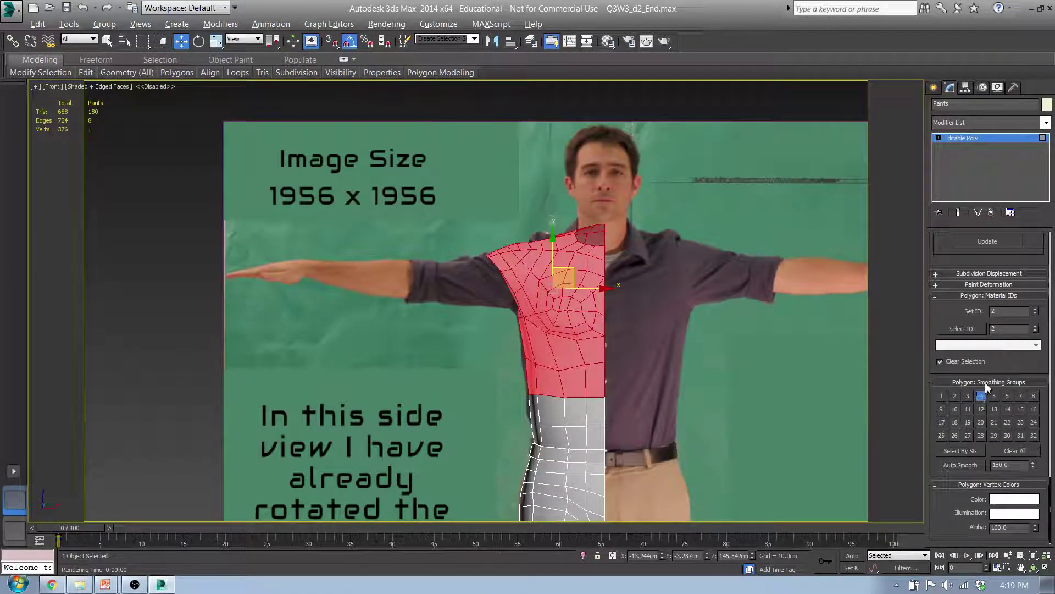
pyautogui.click(738, 407)
# Step: Select the two outer polygons inside the small chest ring and pull them about 0.8 cm forward and 0.4 cm down
pyautogui.keyDown('alt'); pyautogui.moveTo(599, 323); pyautogui.dragTo(421, 238, button='middle'); pyautogui.keyUp('alt')
pyautogui.scroll(4, 621, 342)
pyautogui.click(412, 221)
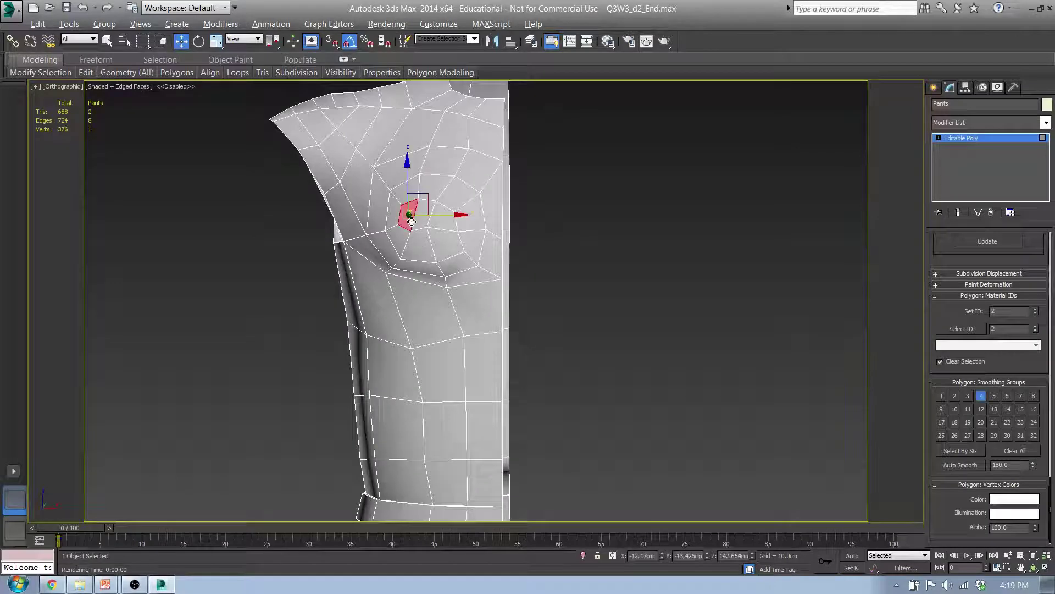
pyautogui.keyDown('shift'); pyautogui.click(421, 222); pyautogui.keyUp('shift')
pyautogui.hotkey('ctrl', 'z')
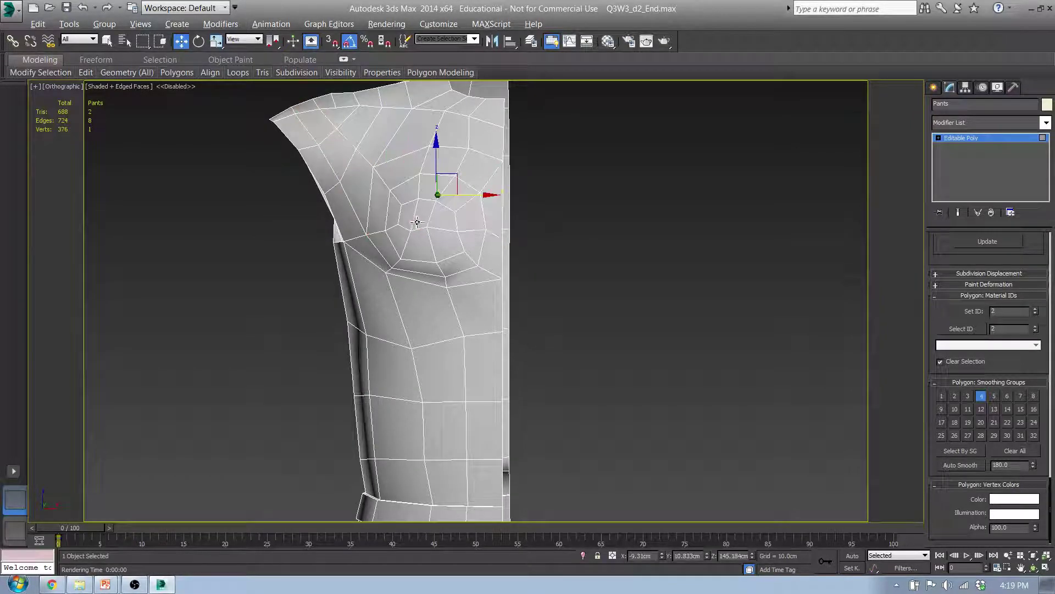
pyautogui.click(419, 222)
pyautogui.keyDown('ctrl'); pyautogui.click(412, 221); pyautogui.keyUp('ctrl')
pyautogui.keyDown('alt'); pyautogui.moveTo(448, 264); pyautogui.dragTo(546, 274, button='middle'); pyautogui.keyUp('alt')
pyautogui.moveTo(500, 193); pyautogui.dragTo(504, 198)
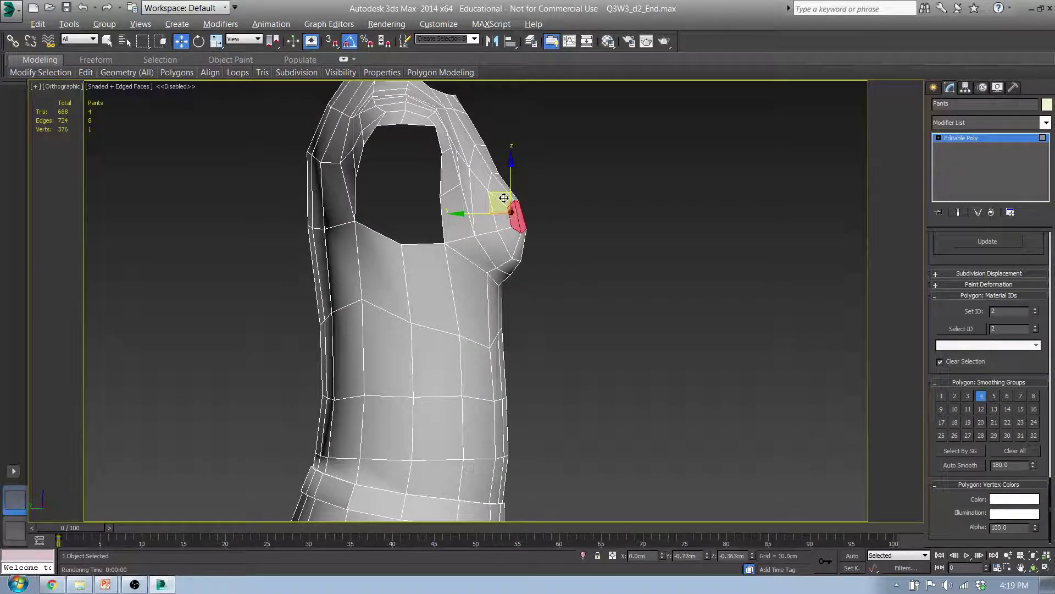
# Step: In the front view, shift the two selected chest polygons slightly toward the centreline and down
pyautogui.keyDown('alt'); pyautogui.moveTo(561, 260); pyautogui.dragTo(511, 281, button='middle'); pyautogui.keyUp('alt')
pyautogui.press('f')
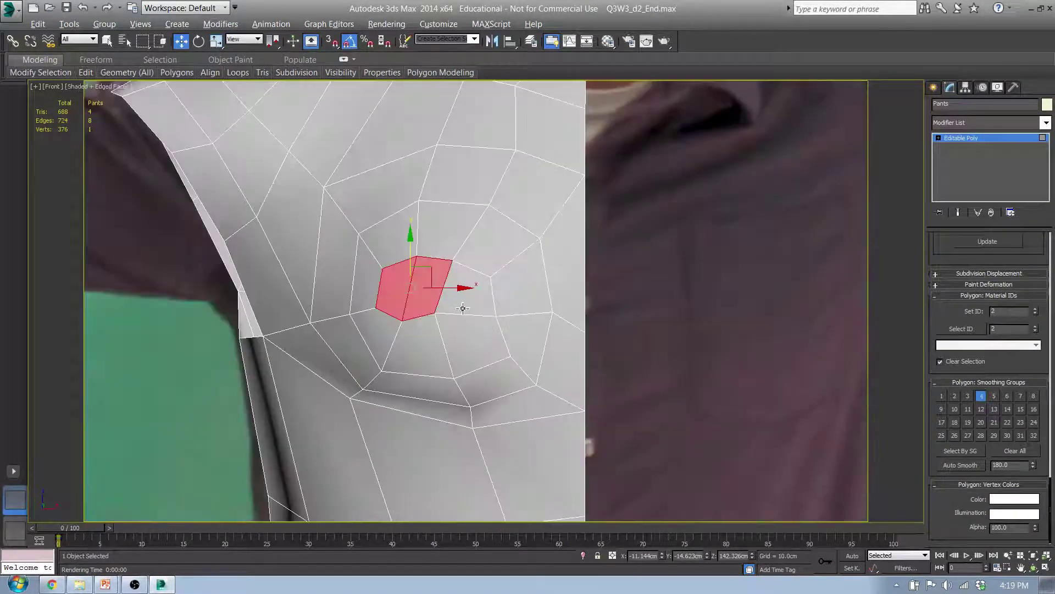
pyautogui.moveTo(423, 271); pyautogui.dragTo(437, 279)
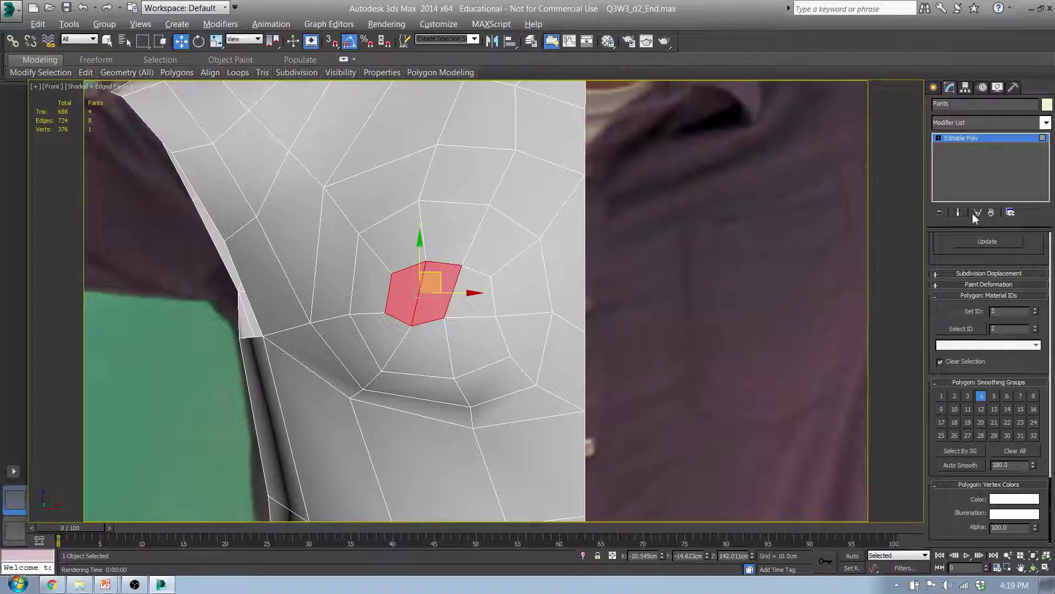
# Step: Move the inner of the two middle vertices on the small chest ring's lower edge toward the centreline and down
pyautogui.press('1')
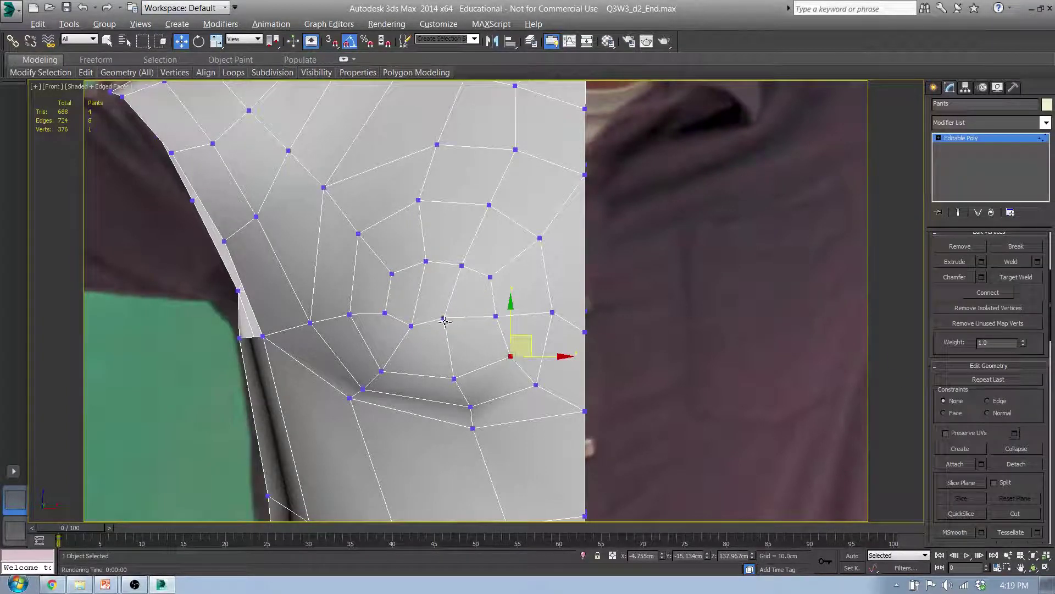
pyautogui.click(443, 318)
pyautogui.moveTo(466, 308); pyautogui.dragTo(490, 337)
pyautogui.scroll(-5, 452, 353)
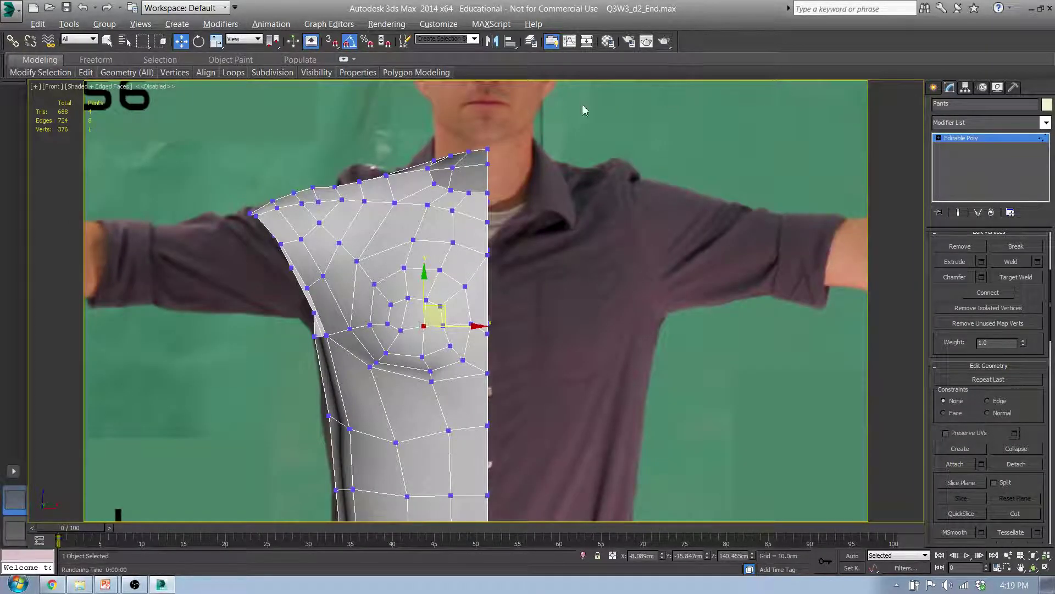
# Step: Render the torso from two different angles and examine the chest's smoothed shape and side profile
pyautogui.keyDown('alt'); pyautogui.moveTo(585, 110); pyautogui.dragTo(594, 205, button='middle'); pyautogui.keyUp('alt')
pyautogui.click(666, 41)
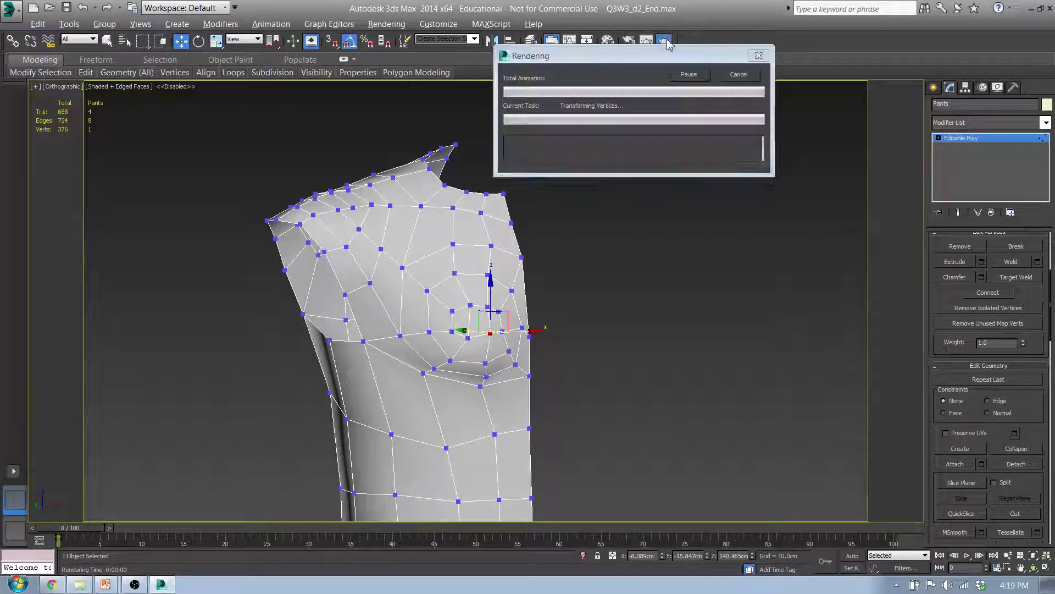
pyautogui.click(813, 158)
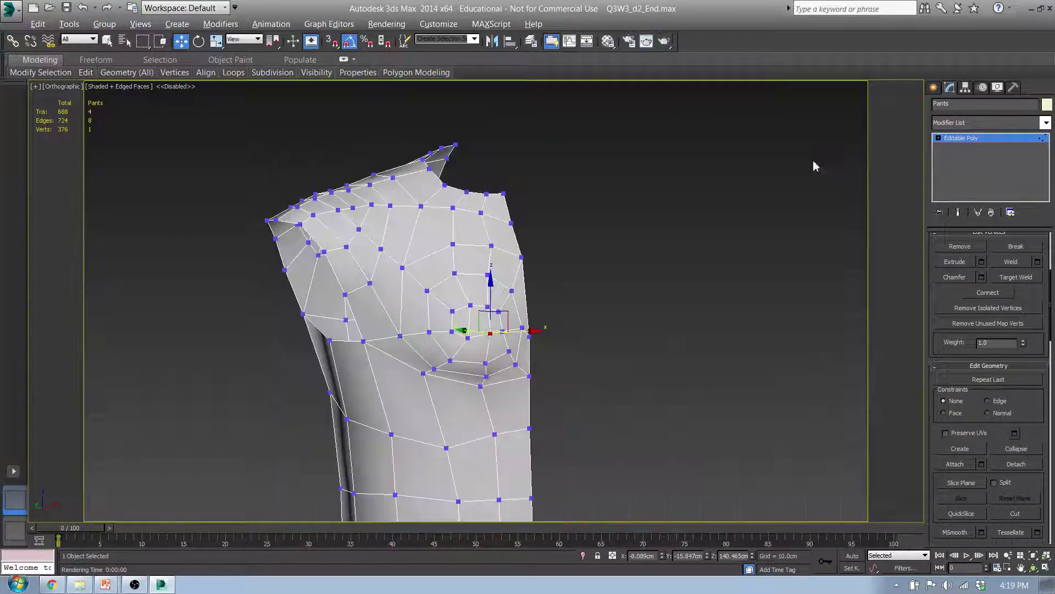
pyautogui.keyDown('alt'); pyautogui.moveTo(813, 160); pyautogui.dragTo(569, 371, button='middle'); pyautogui.keyUp('alt')
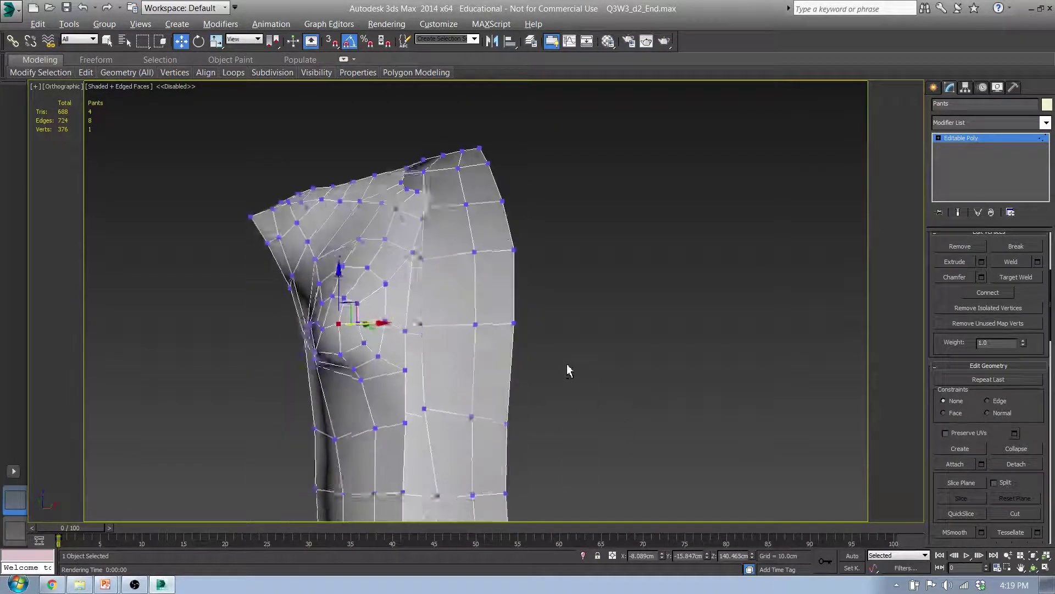
pyautogui.click(665, 41)
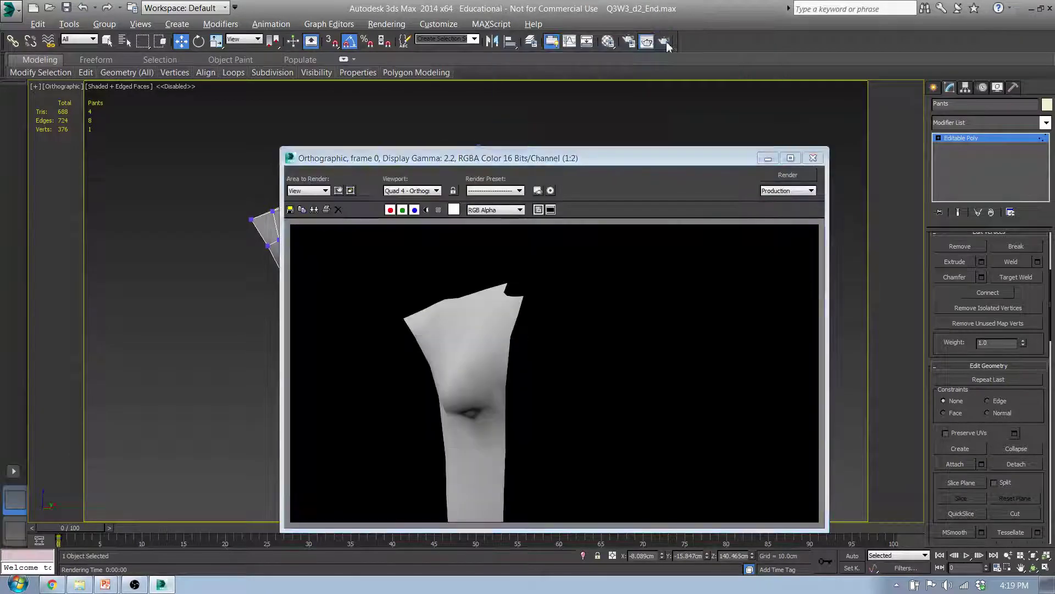
pyautogui.click(812, 157)
pyautogui.keyDown('alt'); pyautogui.moveTo(451, 433); pyautogui.dragTo(555, 427, button='middle'); pyautogui.keyUp('alt')
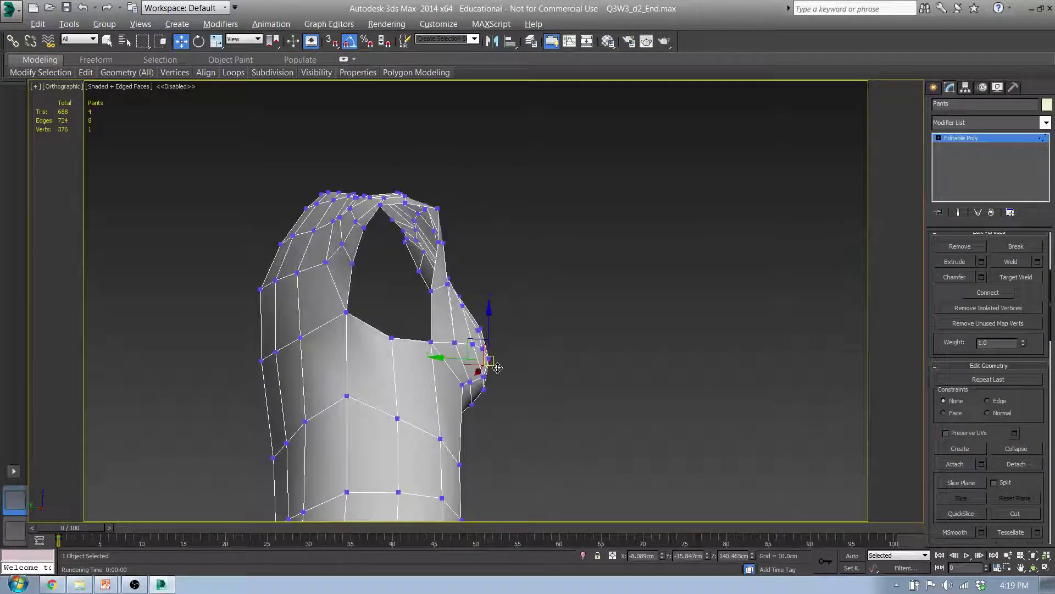
pyautogui.keyDown('alt'); pyautogui.moveTo(496, 365); pyautogui.dragTo(486, 384, button='middle'); pyautogui.keyUp('alt')
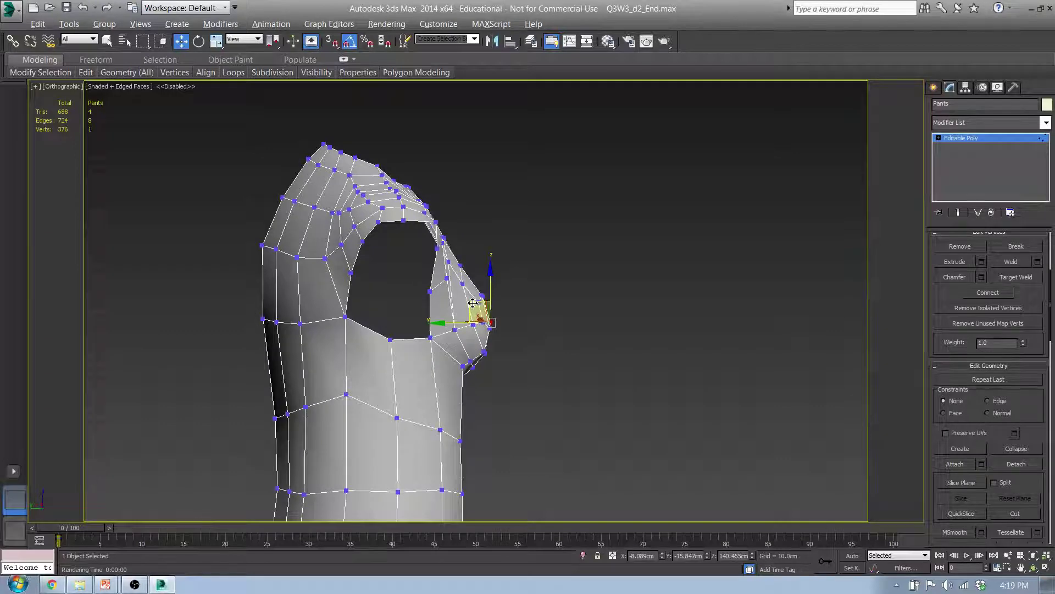
# Step: Move the chest tip's inner vertex about 0.4 cm forward and 0.6 cm up, then raise the outer tip vertex about 0.7 cm
pyautogui.moveTo(472, 303); pyautogui.dragTo(476, 299)
pyautogui.keyDown('alt'); pyautogui.moveTo(558, 377); pyautogui.dragTo(603, 322, button='middle'); pyautogui.keyUp('alt')
pyautogui.scroll(4, 355, 358)
pyautogui.scroll(-2, 358, 344)
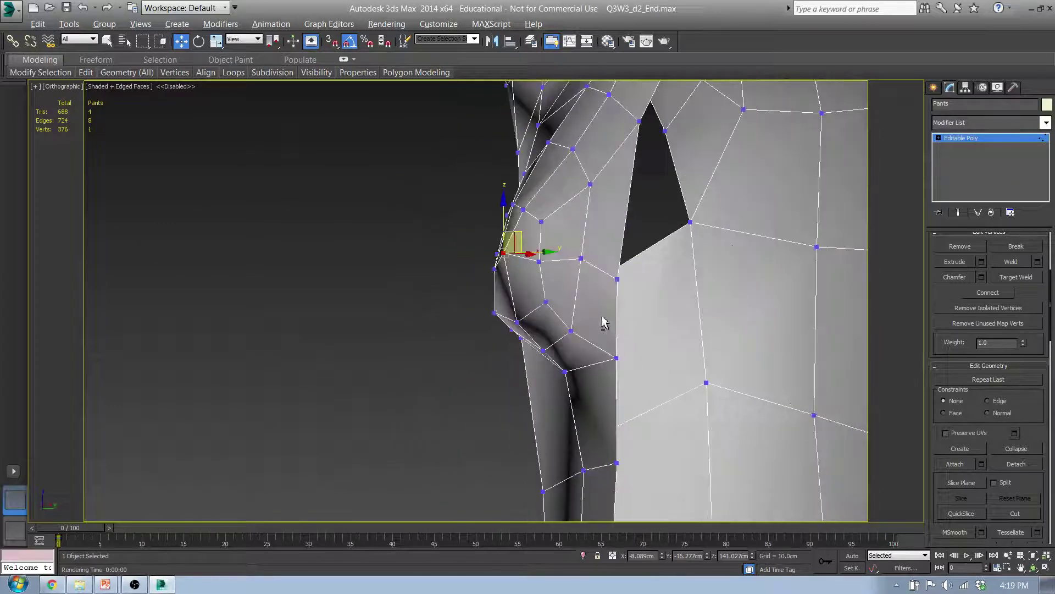
pyautogui.click(495, 269)
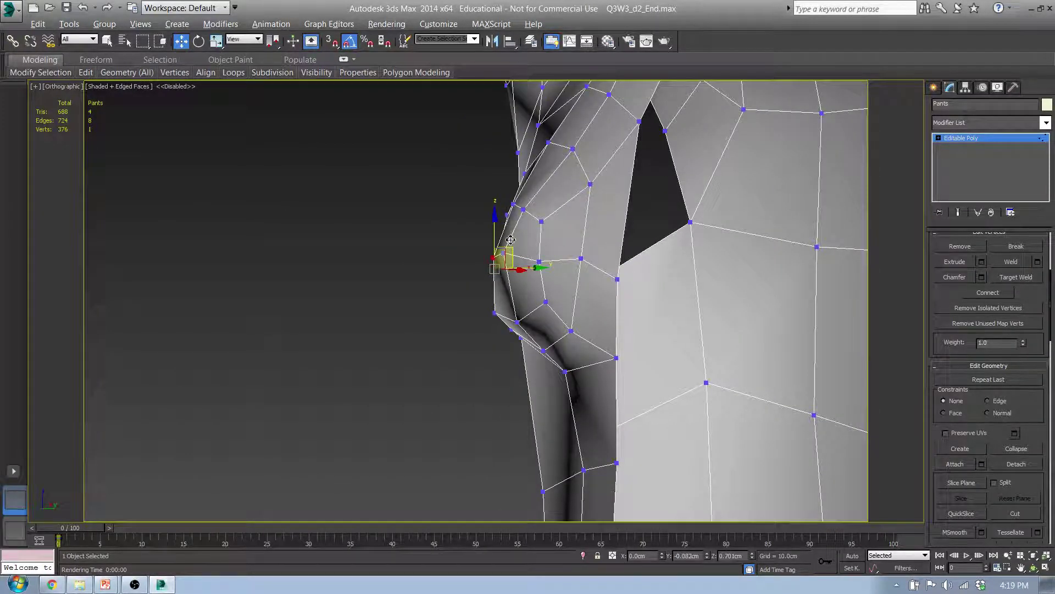
# Step: Orbit around the chest to examine its contour from the back, side and front
pyautogui.scroll(3, 520, 300)
pyautogui.keyDown('alt'); pyautogui.moveTo(520, 299); pyautogui.dragTo(709, 299, button='middle'); pyautogui.keyUp('alt')
pyautogui.moveTo(682, 308); pyautogui.dragTo(433, 315, button='middle')
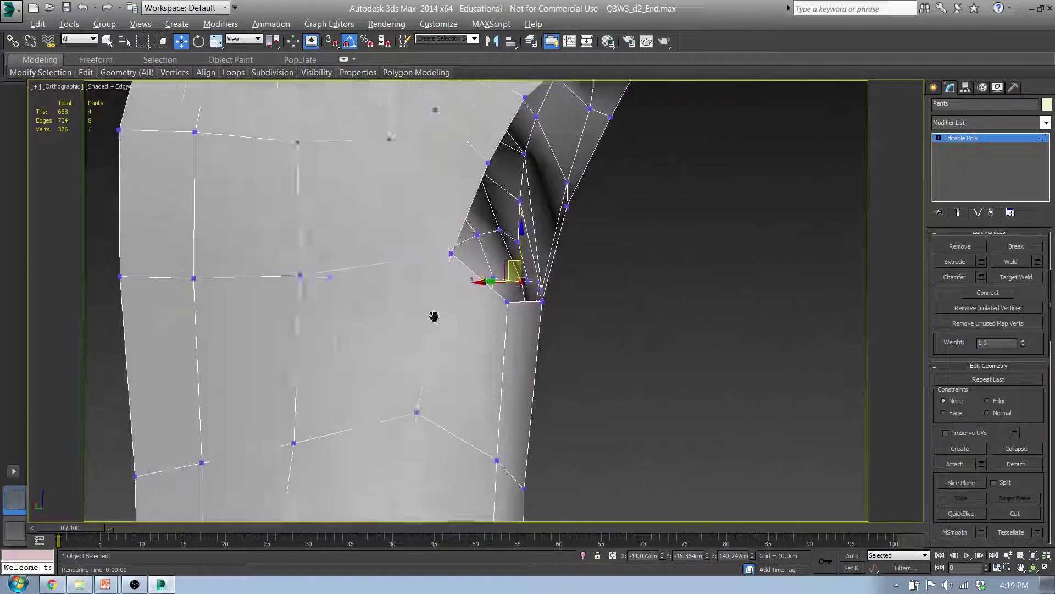
pyautogui.scroll(-2, 433, 316)
pyautogui.keyDown('alt'); pyautogui.moveTo(539, 322); pyautogui.dragTo(433, 328, button='middle'); pyautogui.keyUp('alt')
pyautogui.scroll(2, 582, 305)
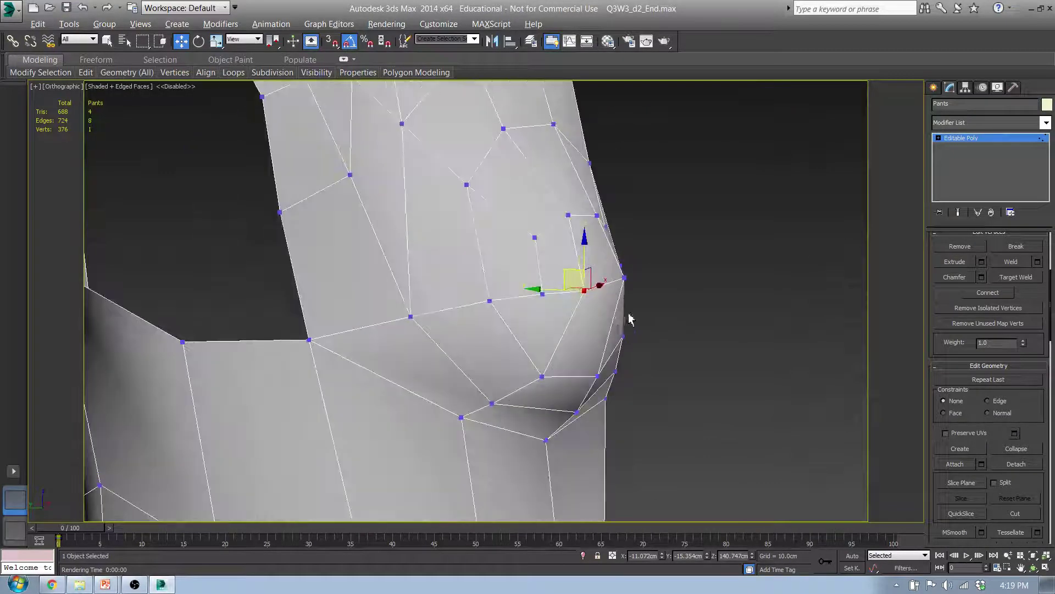
pyautogui.keyDown('alt'); pyautogui.moveTo(628, 316); pyautogui.dragTo(603, 302, button='middle'); pyautogui.keyUp('alt')
pyautogui.scroll(-3, 552, 305)
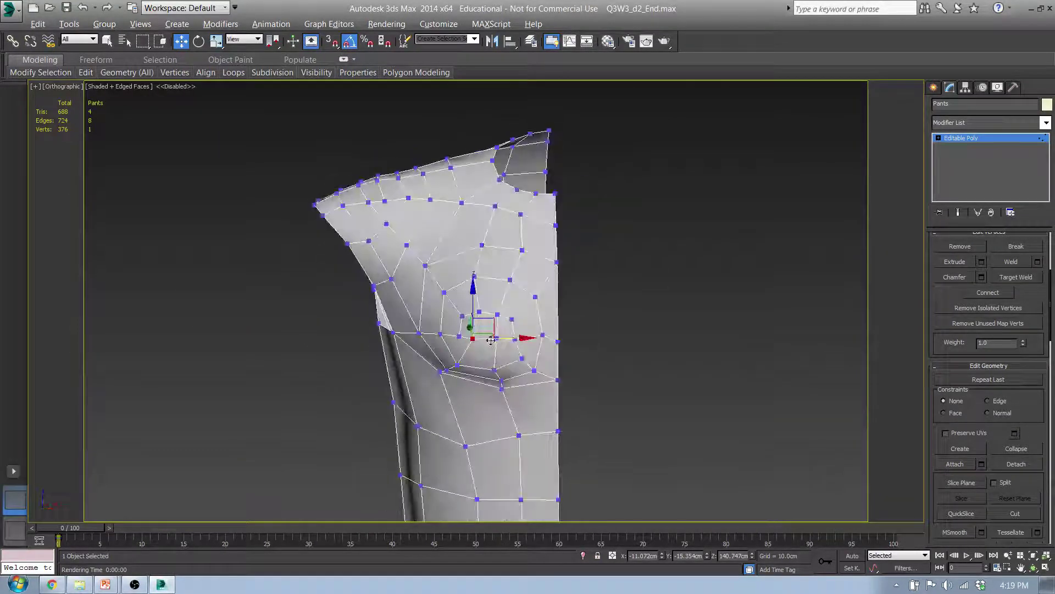
pyautogui.scroll(3, 605, 275)
pyautogui.click(982, 168)
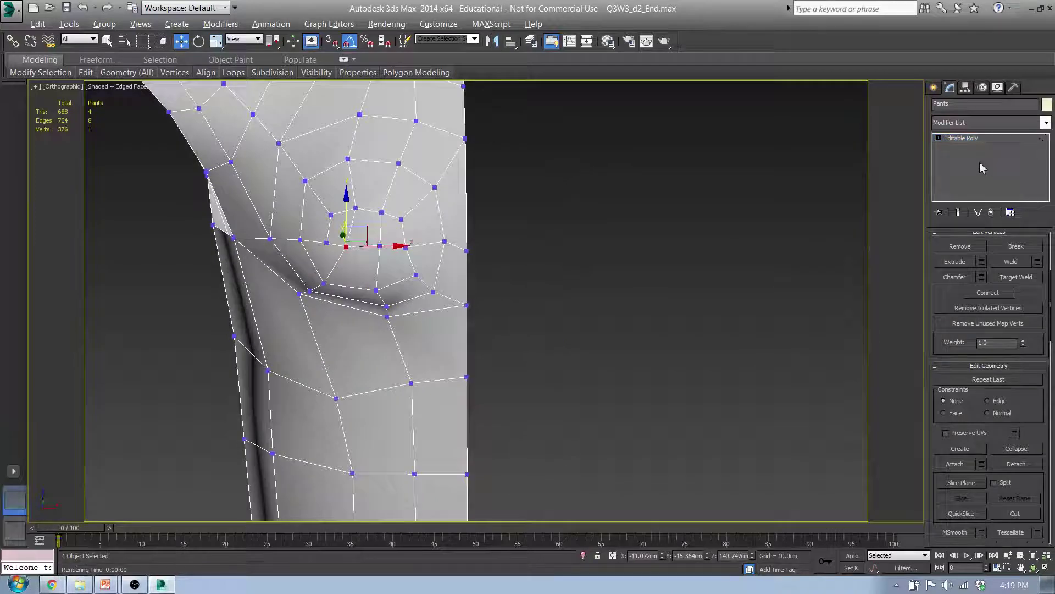
pyautogui.click(981, 122)
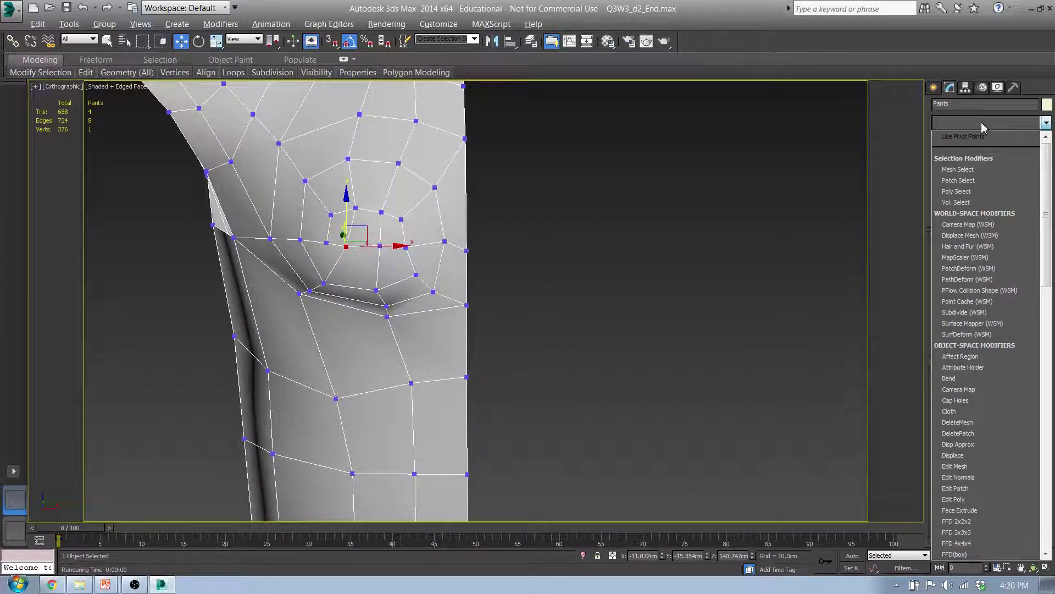
pyautogui.write('sy')
pyautogui.press('Return')
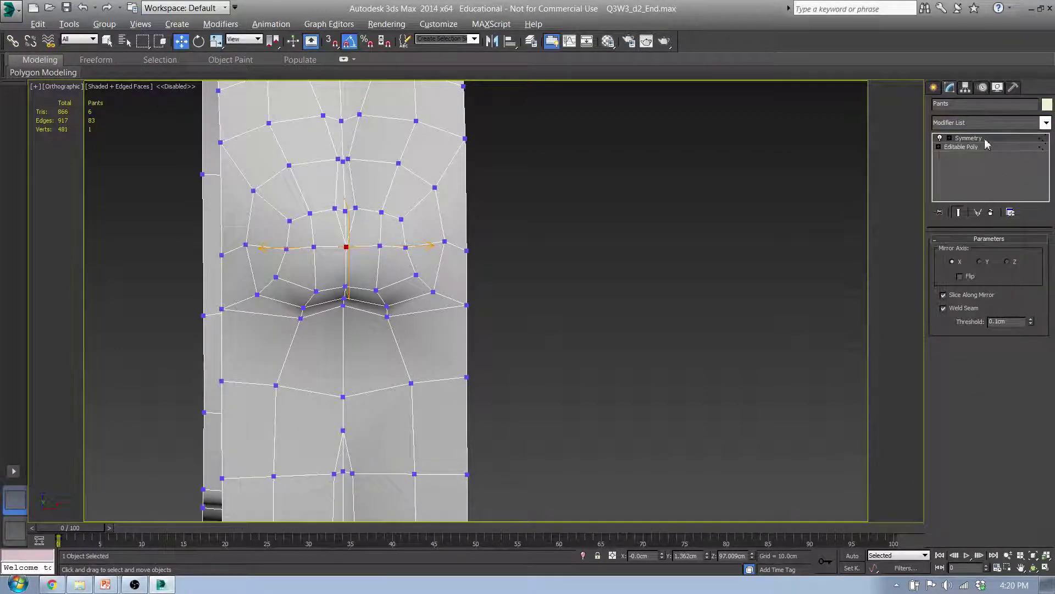
pyautogui.click(984, 146)
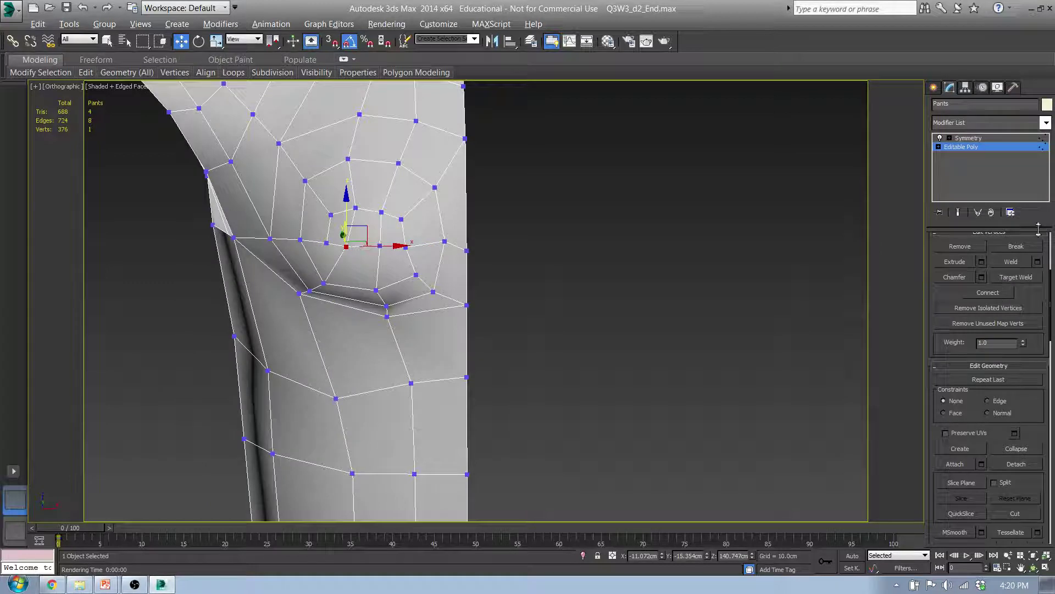
pyautogui.scroll(5, 1049, 242)
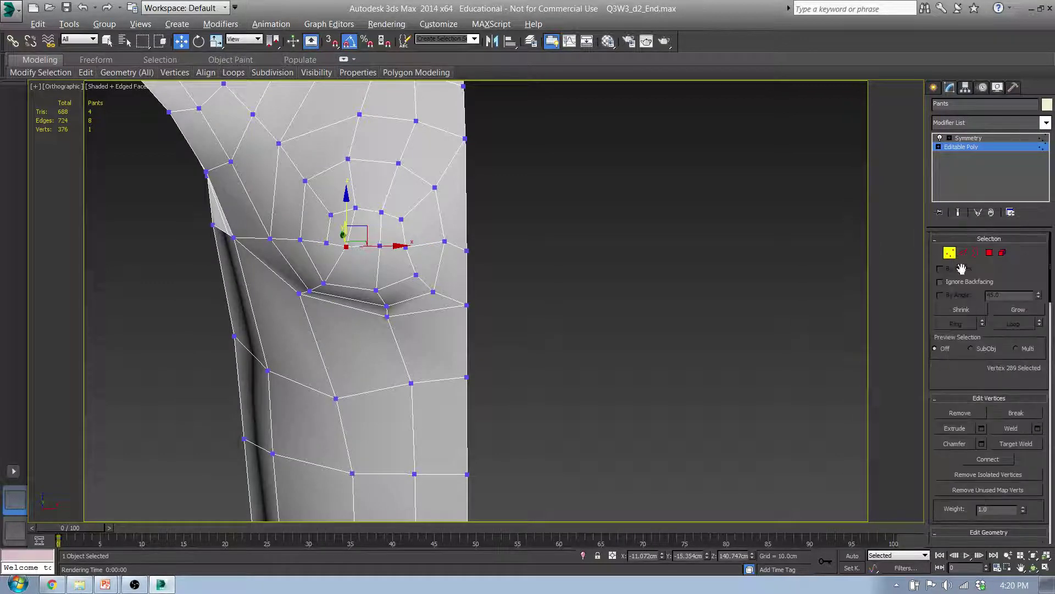
pyautogui.click(968, 138)
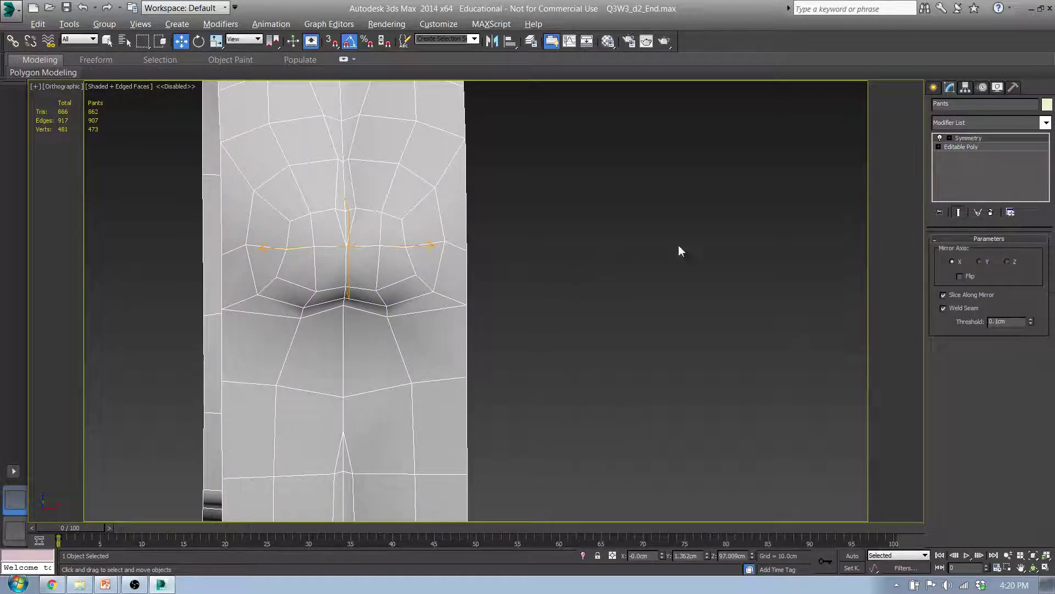
pyautogui.rightClick(959, 140)
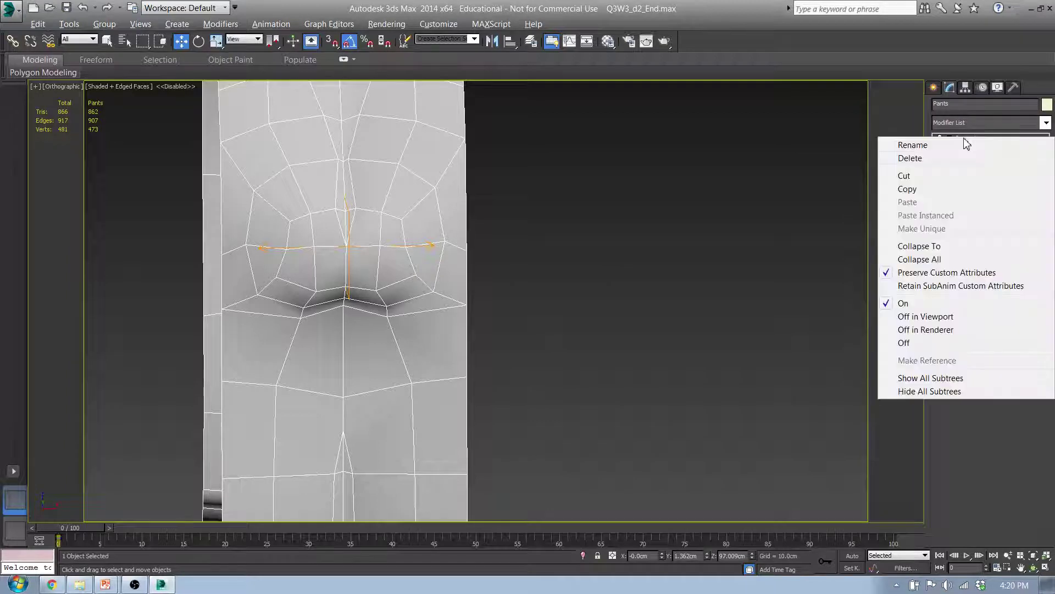
pyautogui.click(932, 158)
# Step: Reselect the whole half-body mesh and add a Symmetry modifier that mirrors it on the X axis with Flip enabled
pyautogui.click(662, 223)
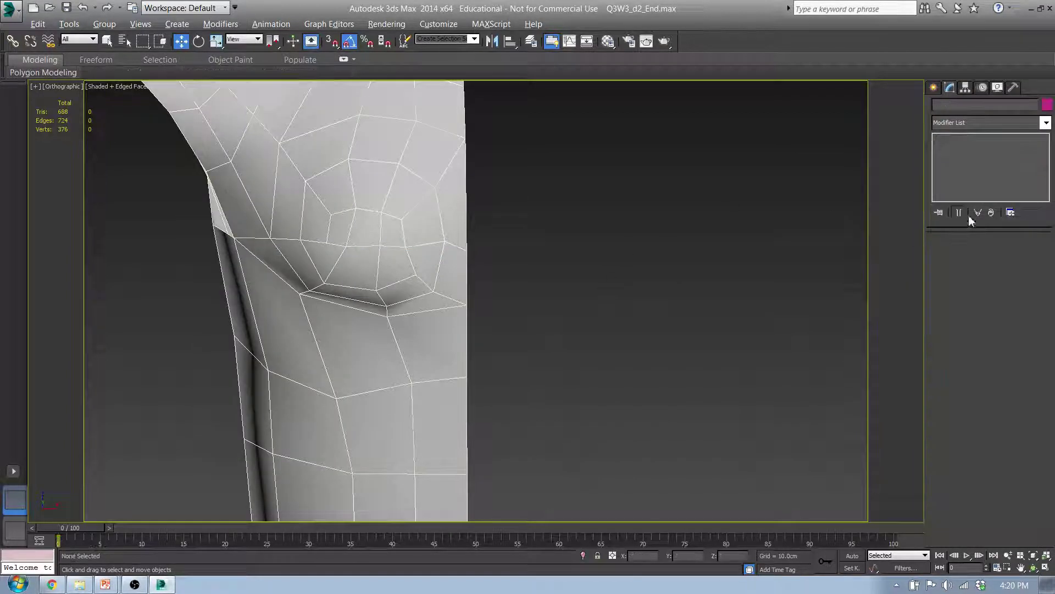
pyautogui.click(433, 228)
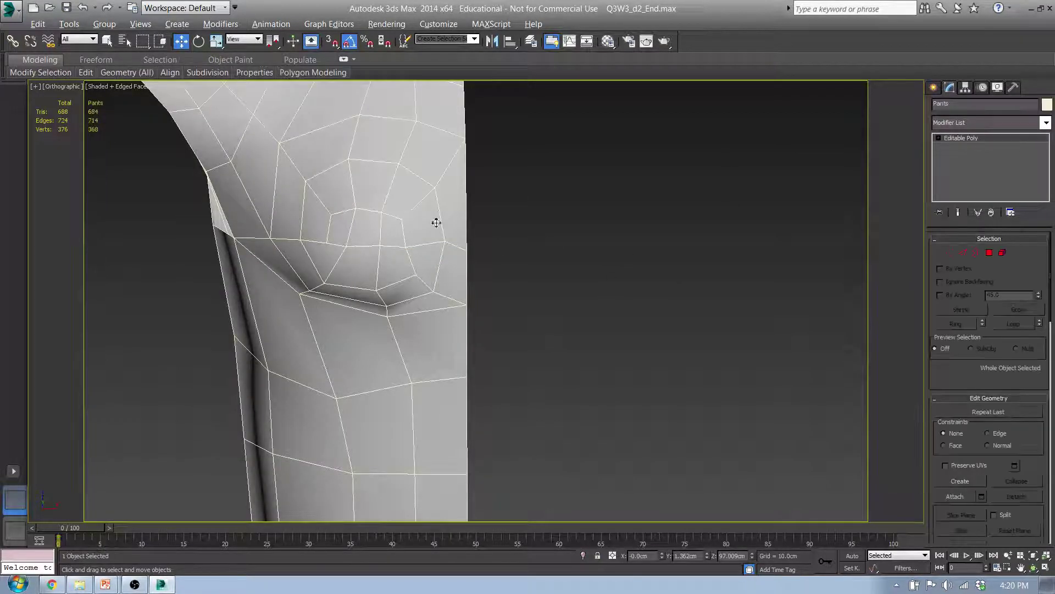
pyautogui.click(975, 124)
pyautogui.write('sym')
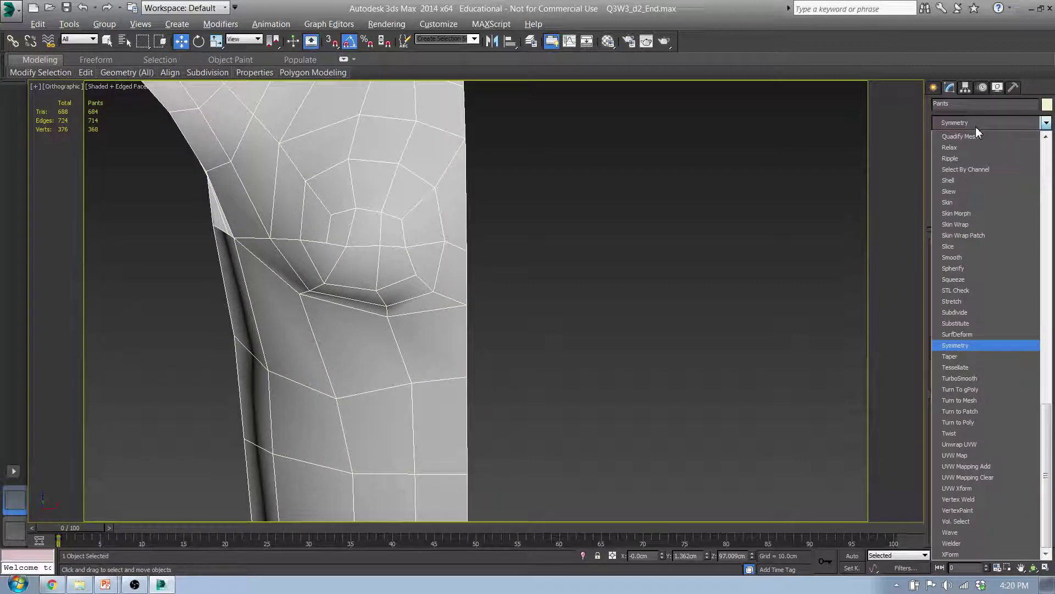
pyautogui.press('Return')
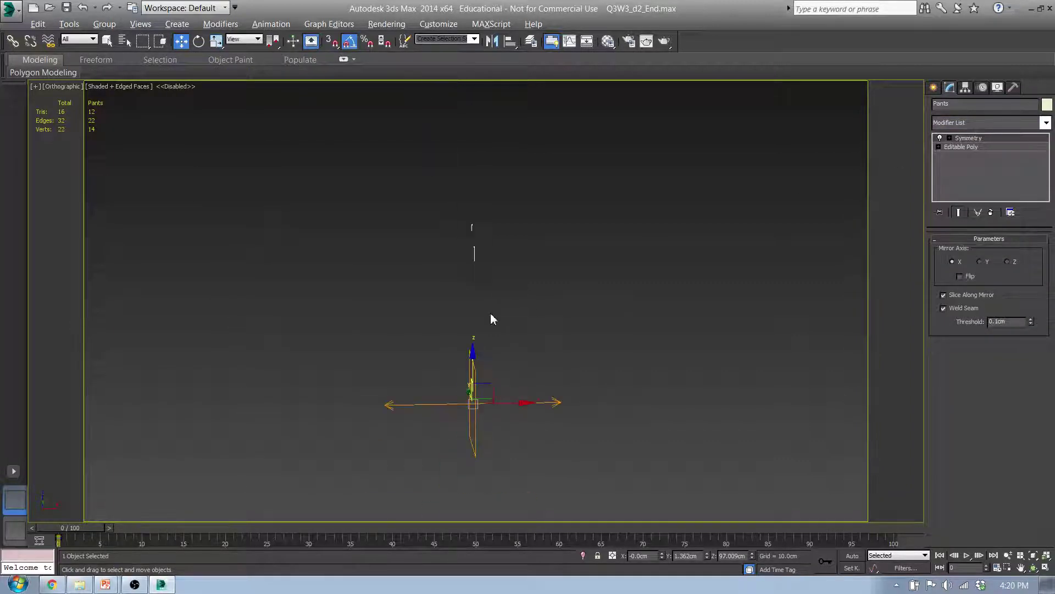
pyautogui.moveTo(486, 329); pyautogui.dragTo(470, 315, button='middle')
pyautogui.press('f')
pyautogui.moveTo(540, 281); pyautogui.dragTo(417, 264, button='middle')
pyautogui.scroll(-5, 417, 263)
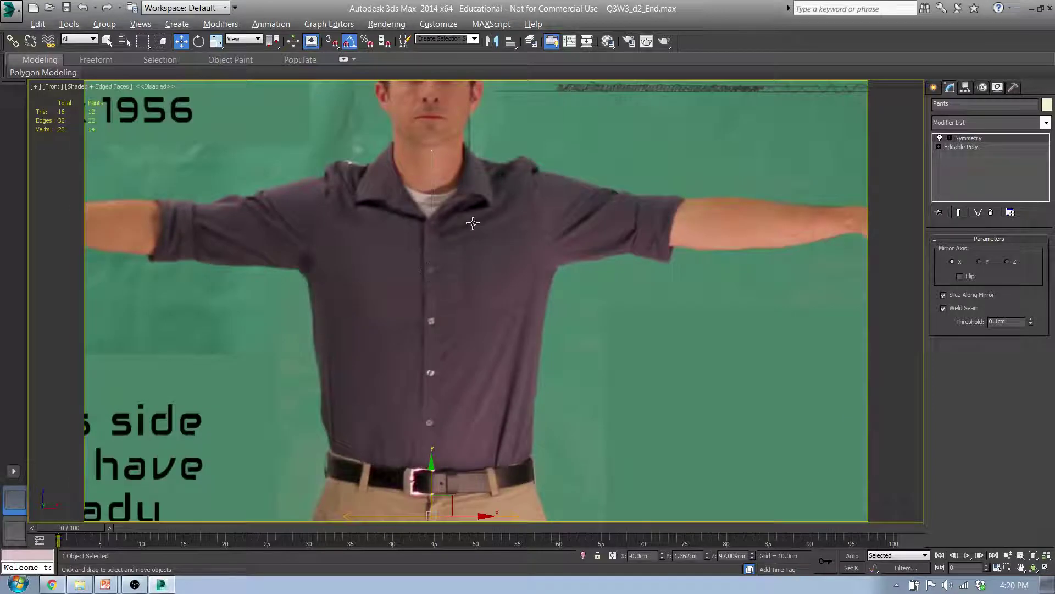
pyautogui.scroll(4, 433, 212)
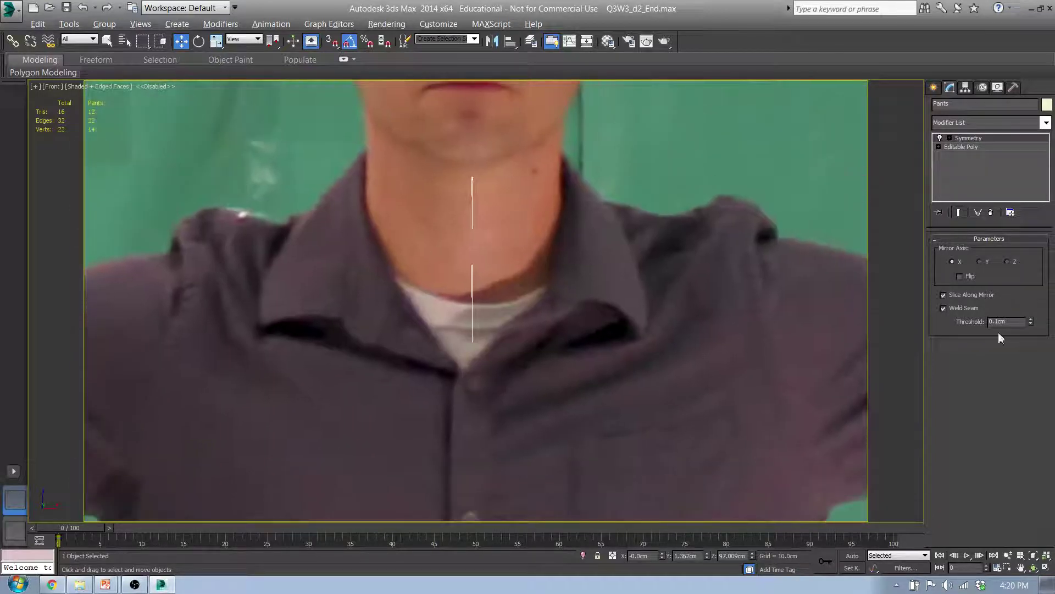
pyautogui.click(961, 276)
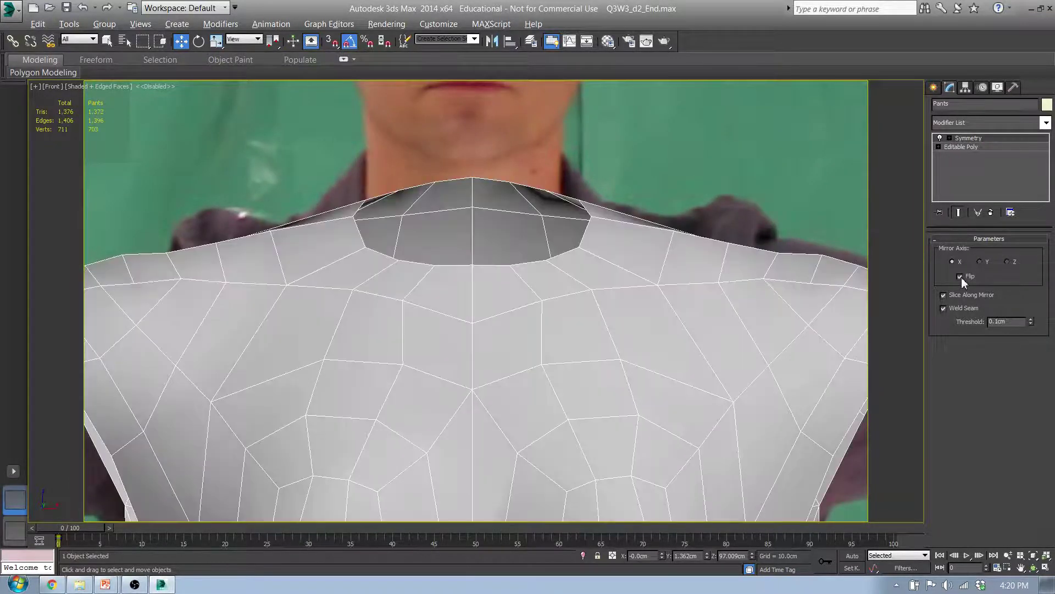
# Step: Examine the mirrored full torso from several angles and compare its outline with the front reference image
pyautogui.scroll(-4, 514, 325)
pyautogui.moveTo(514, 325); pyautogui.dragTo(441, 252, button='middle')
pyautogui.press('f')
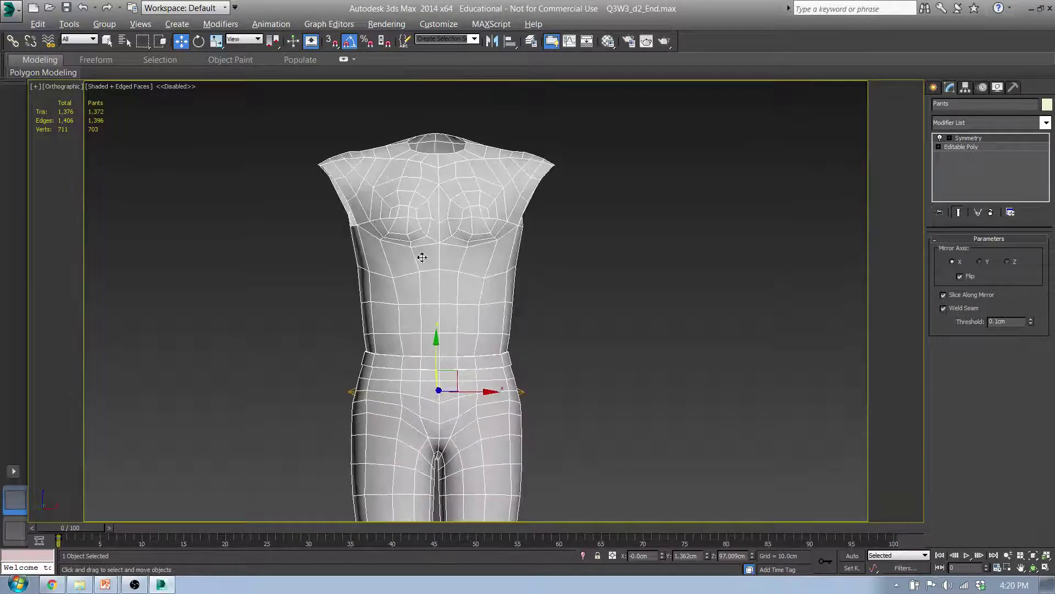
pyautogui.scroll(5, 422, 238)
pyautogui.keyDown('alt'); pyautogui.moveTo(266, 168); pyautogui.dragTo(368, 172, button='middle'); pyautogui.keyUp('alt')
pyautogui.press('f')
pyautogui.scroll(2, 352, 239)
pyautogui.scroll(-2, 333, 224)
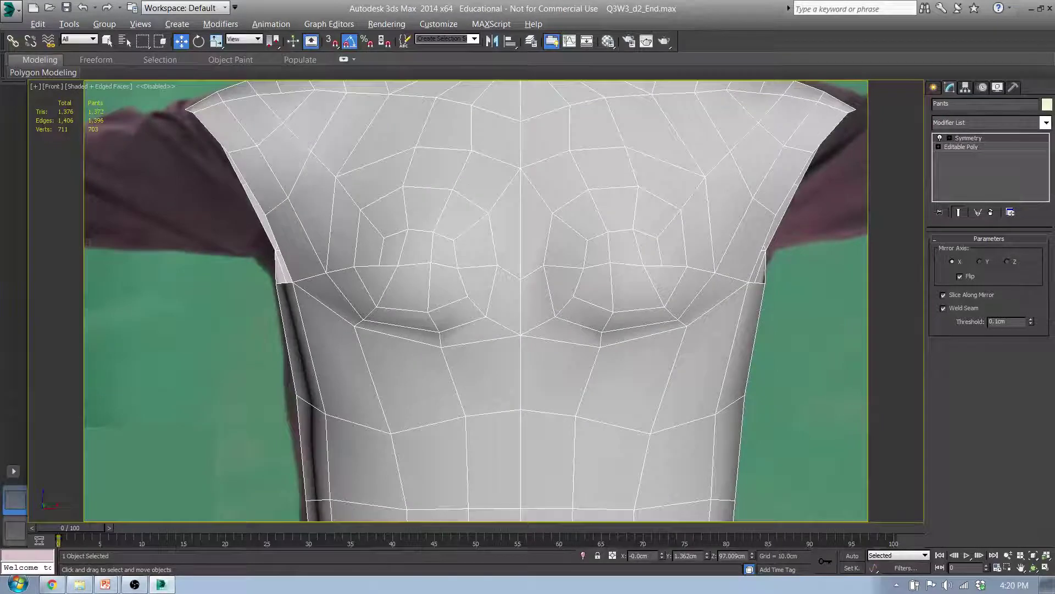
# Step: Select the shoulder and armhole vertices at the Editable Poly level and shift them toward the centreline and slightly up
pyautogui.click(962, 147)
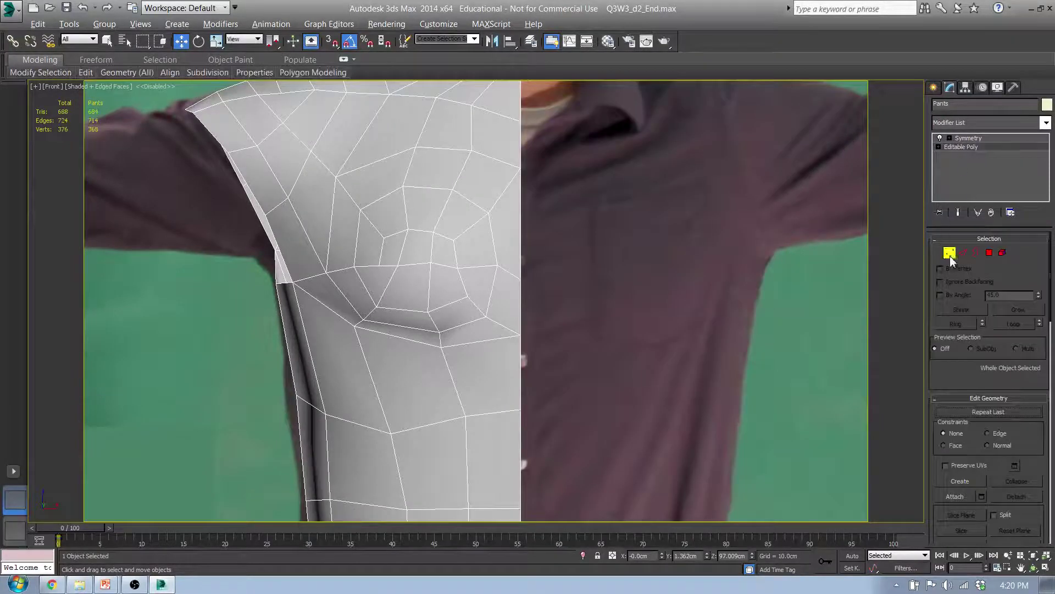
pyautogui.click(949, 253)
pyautogui.scroll(-4, 471, 275)
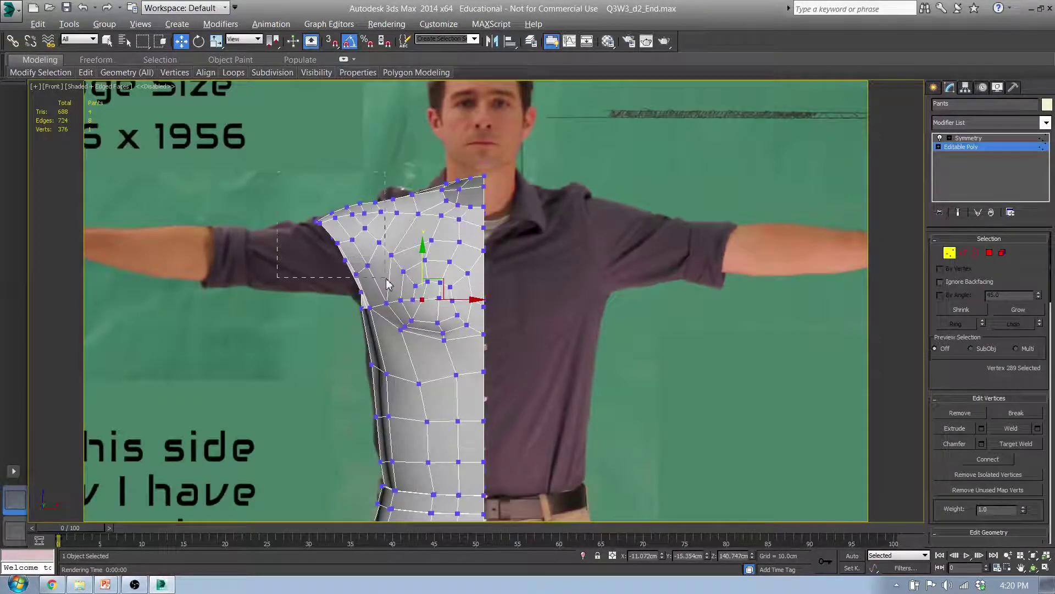
pyautogui.moveTo(390, 287); pyautogui.dragTo(389, 286)
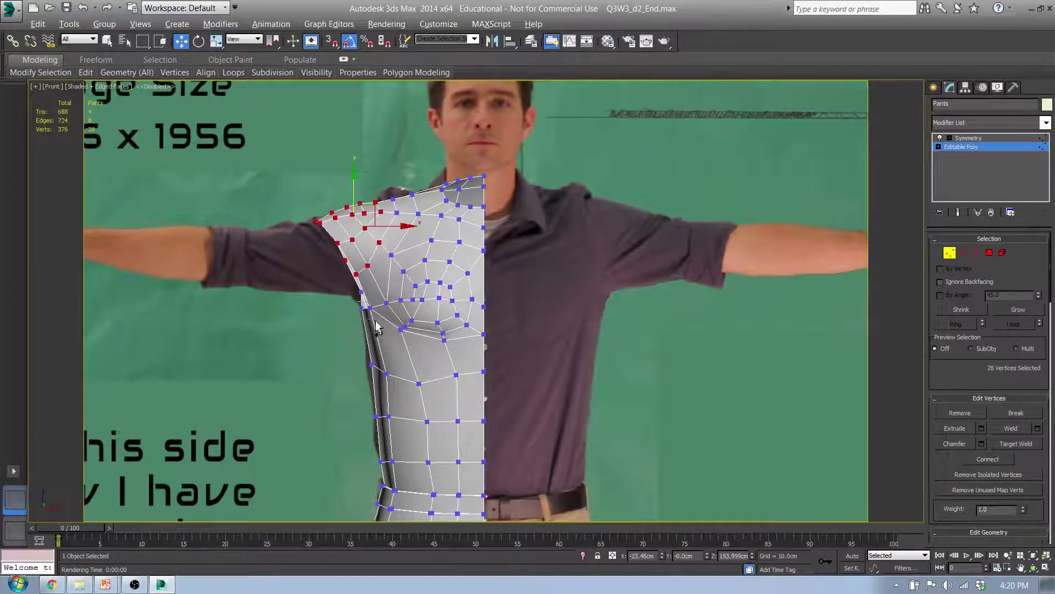
pyautogui.keyDown('ctrl'); pyautogui.moveTo(377, 327); pyautogui.dragTo(370, 302); pyautogui.keyUp('ctrl')
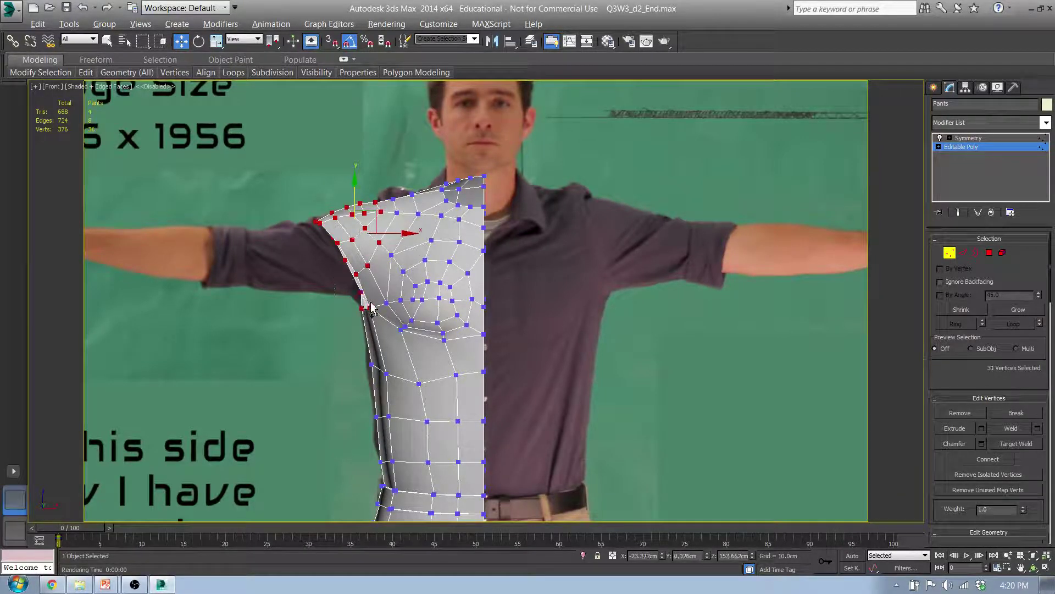
pyautogui.press('F3')
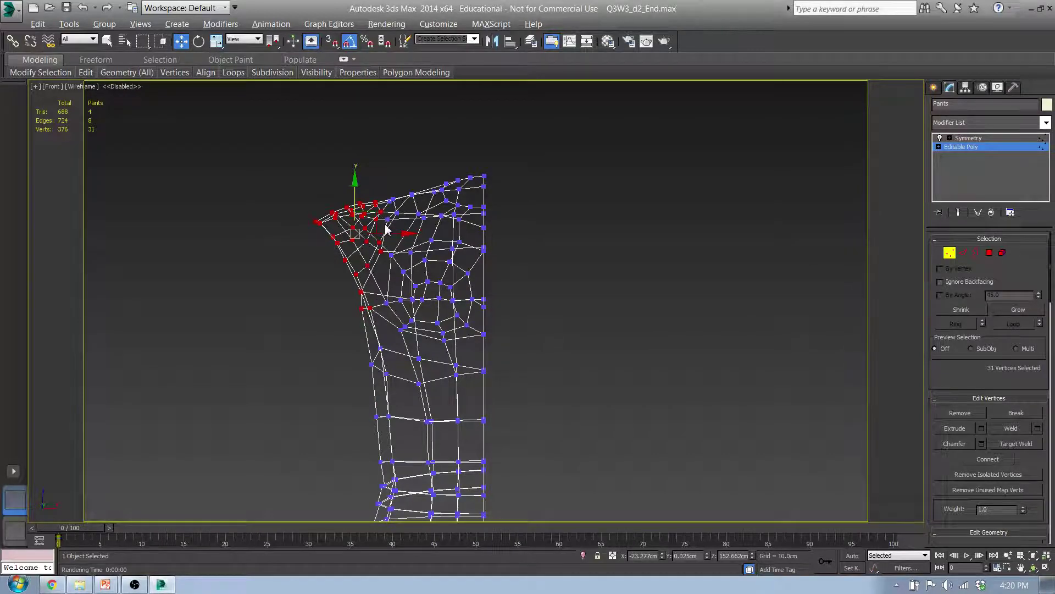
pyautogui.press('F3')
pyautogui.moveTo(378, 217)
pyautogui.mouseDown()
pyautogui.moveTo(406, 216)
pyautogui.moveTo(383, 227)
pyautogui.mouseUp()
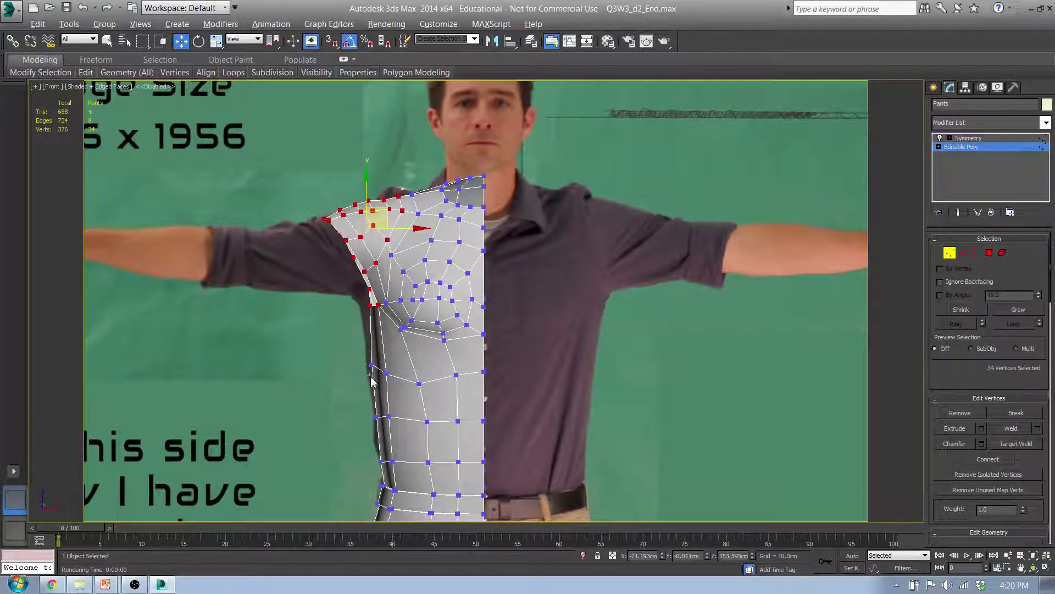
# Step: Raise the outer torso vertices below the chest, and move the two armpit vertices slightly down and toward the centreline
pyautogui.moveTo(433, 446); pyautogui.dragTo(434, 445)
pyautogui.moveTo(409, 391); pyautogui.dragTo(413, 381)
pyautogui.scroll(3, 389, 343)
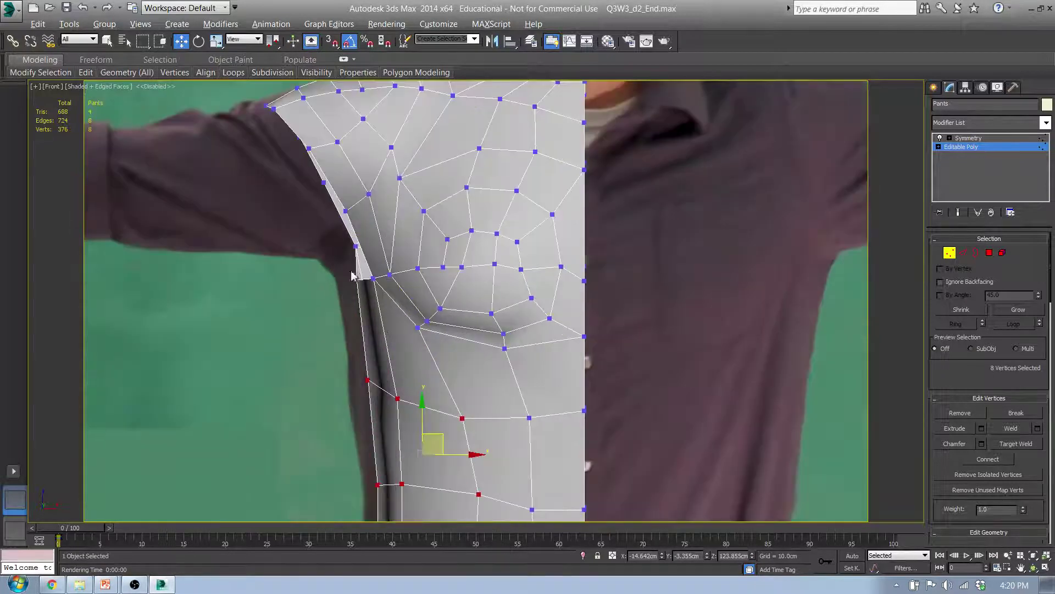
pyautogui.moveTo(351, 274); pyautogui.dragTo(394, 274)
# Step: Select the vertices across the top of the shoulder and shift them toward the centreline and slightly up
pyautogui.moveTo(363, 201); pyautogui.dragTo(342, 269, button='middle')
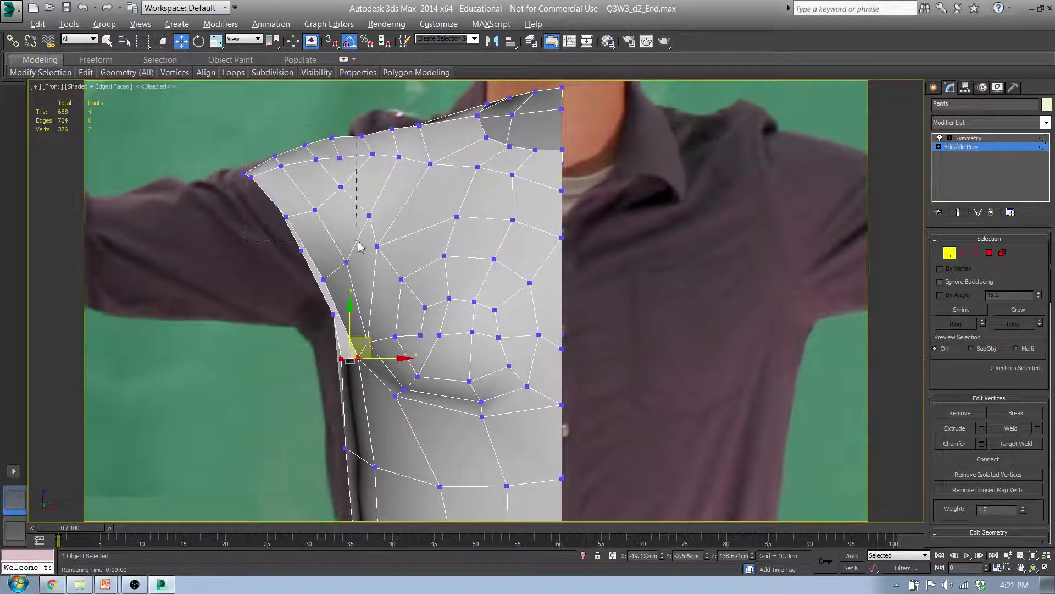
pyautogui.moveTo(359, 245); pyautogui.dragTo(378, 234)
pyautogui.moveTo(335, 165); pyautogui.dragTo(333, 149)
pyautogui.moveTo(430, 240)
pyautogui.mouseDown()
pyautogui.moveTo(414, 230)
pyautogui.moveTo(447, 230)
pyautogui.mouseUp()
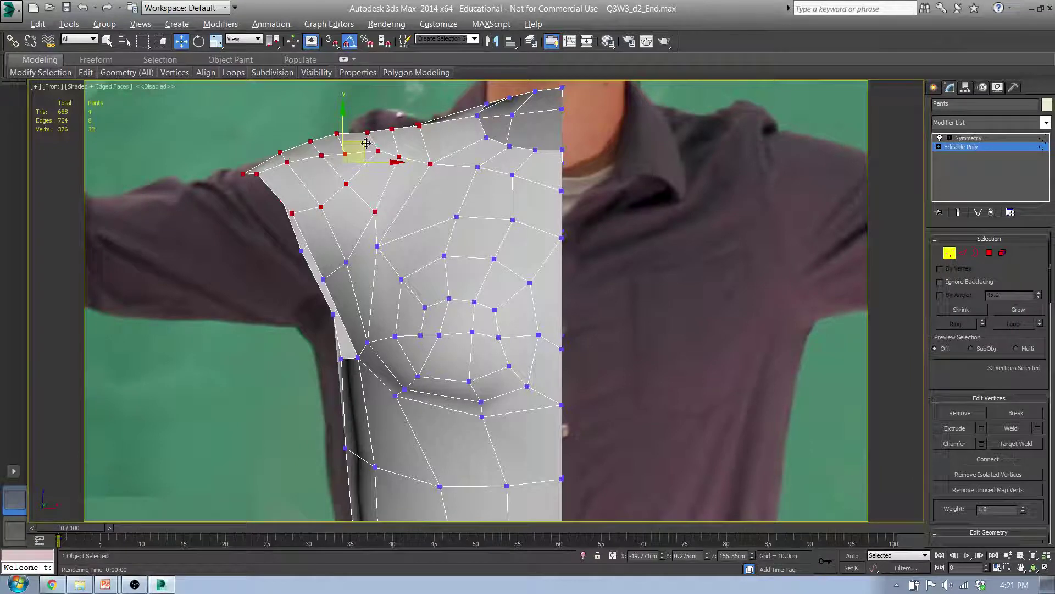
pyautogui.moveTo(363, 144); pyautogui.dragTo(373, 143)
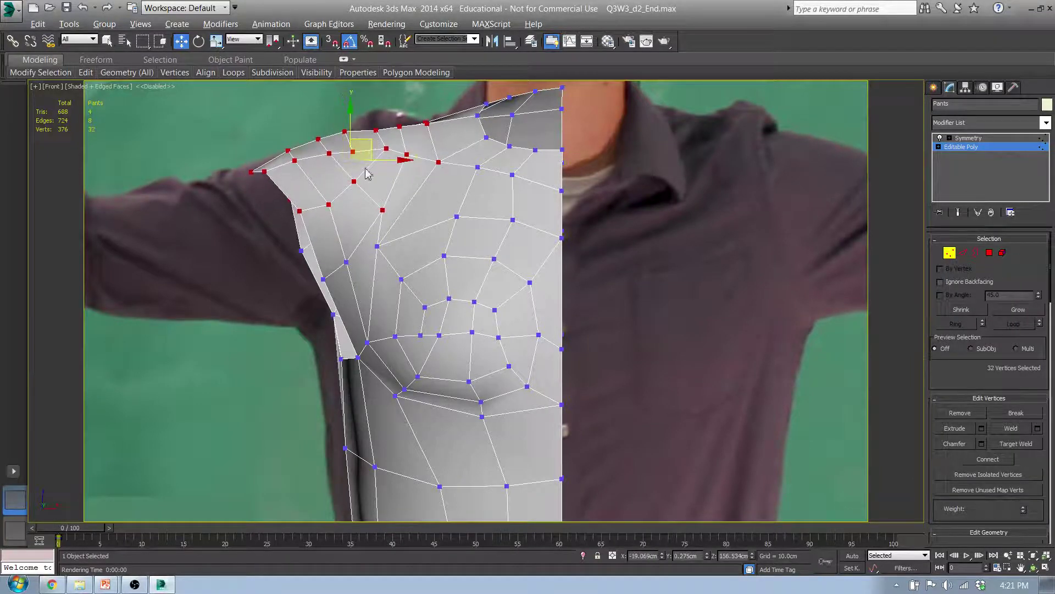
# Step: Move the two vertices on the upper outer side of the chest individually toward the centreline and slightly up
pyautogui.click(379, 248)
pyautogui.moveTo(395, 230); pyautogui.dragTo(409, 229)
pyautogui.click(402, 279)
pyautogui.moveTo(419, 268); pyautogui.dragTo(422, 267)
# Step: Nudge the outer side vertices just below the armpit slightly toward the centreline and up
pyautogui.scroll(-5, 402, 268)
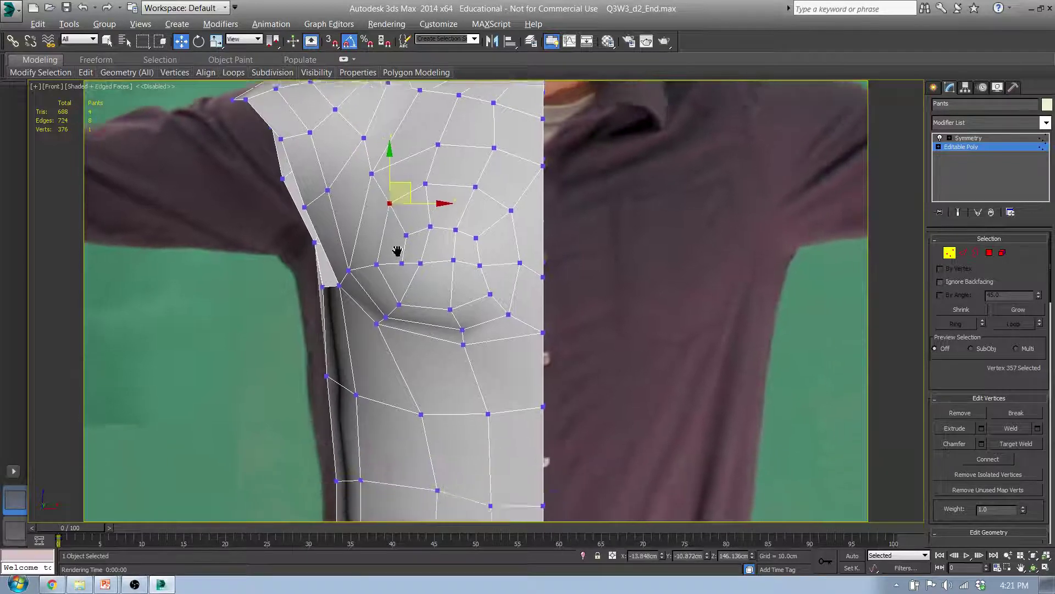
pyautogui.moveTo(345, 419); pyautogui.dragTo(391, 356)
pyautogui.moveTo(347, 307); pyautogui.dragTo(378, 338)
pyautogui.moveTo(383, 301); pyautogui.dragTo(386, 300)
# Step: Select the outer waist and hip vertices, enable Soft Selection with a 17.201 cm falloff, and shift them slightly outward
pyautogui.moveTo(370, 427); pyautogui.dragTo(396, 311, button='middle')
pyautogui.click(346, 329)
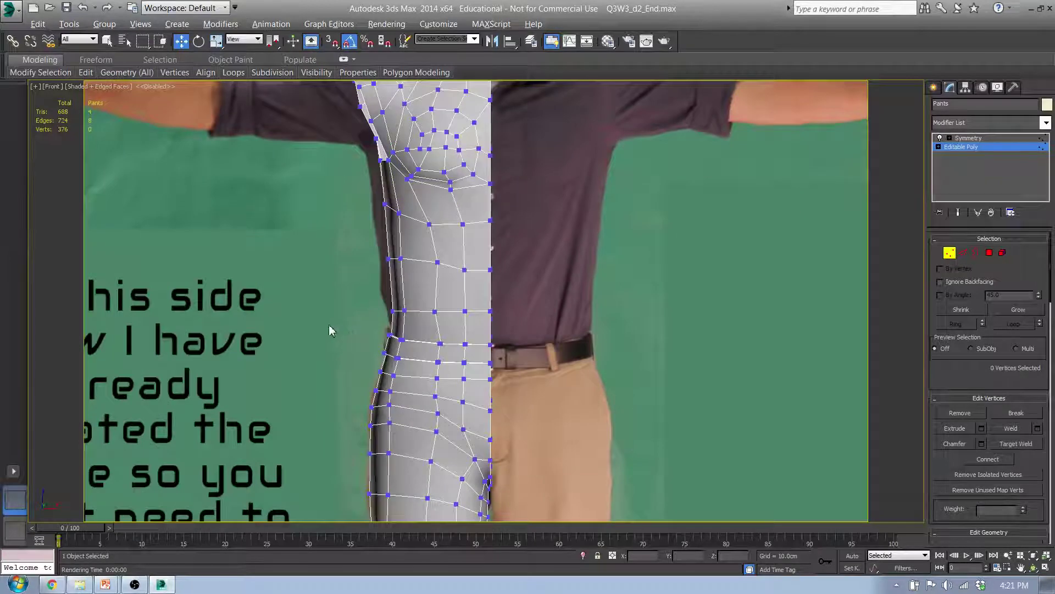
pyautogui.moveTo(416, 481); pyautogui.dragTo(416, 478)
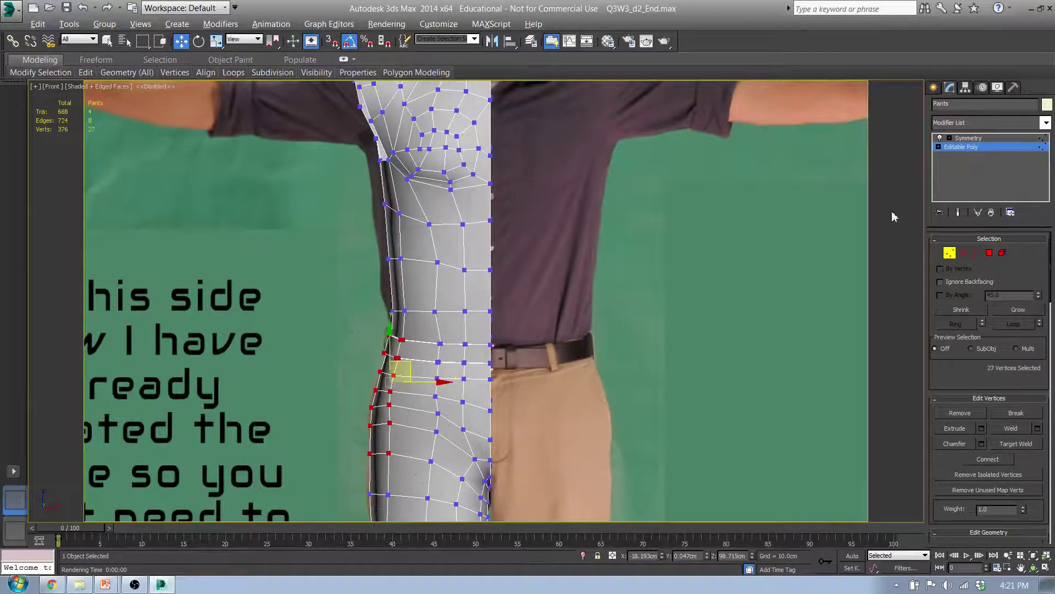
pyautogui.scroll(-10, 977, 379)
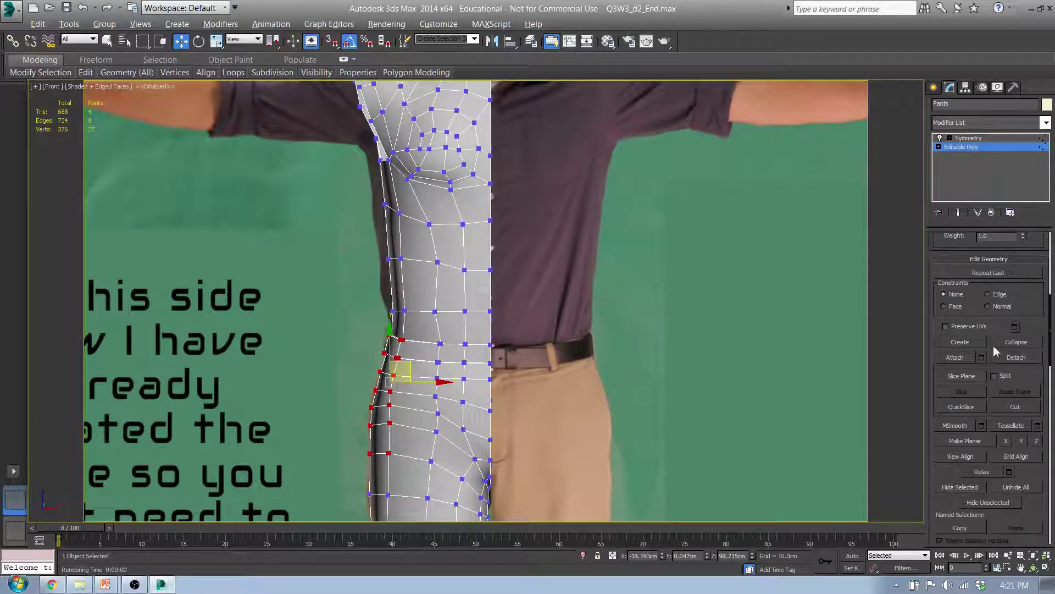
pyautogui.click(940, 288)
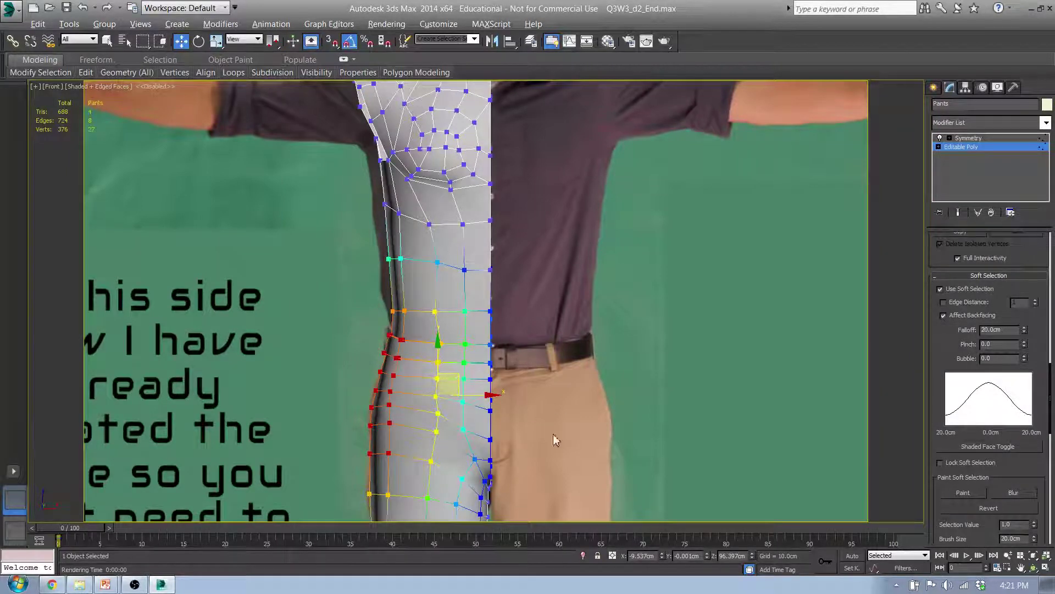
pyautogui.moveTo(556, 438); pyautogui.dragTo(600, 349, button='middle')
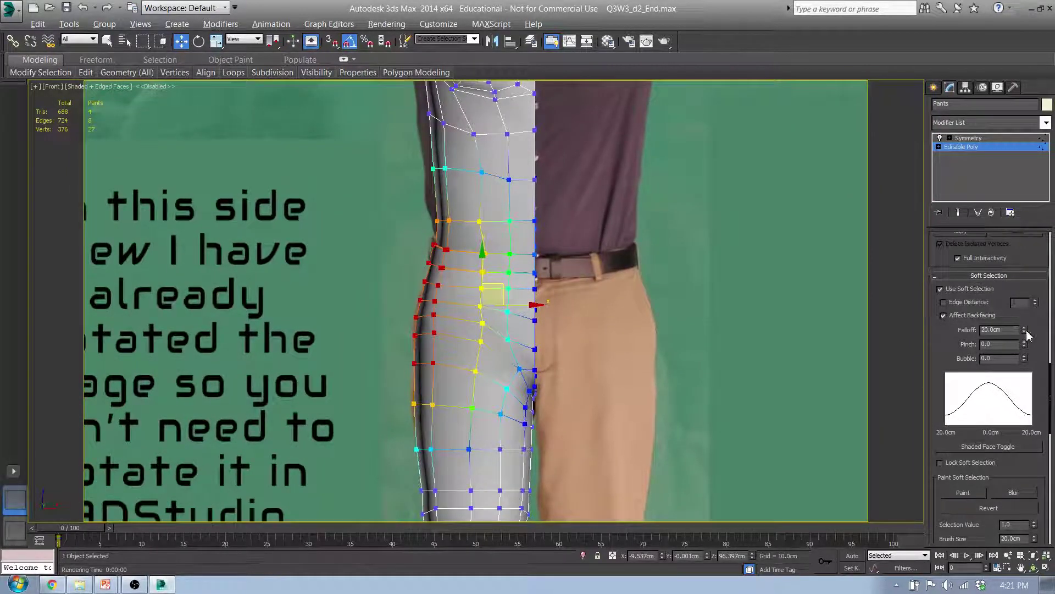
pyautogui.moveTo(1024, 331); pyautogui.dragTo(1026, 337)
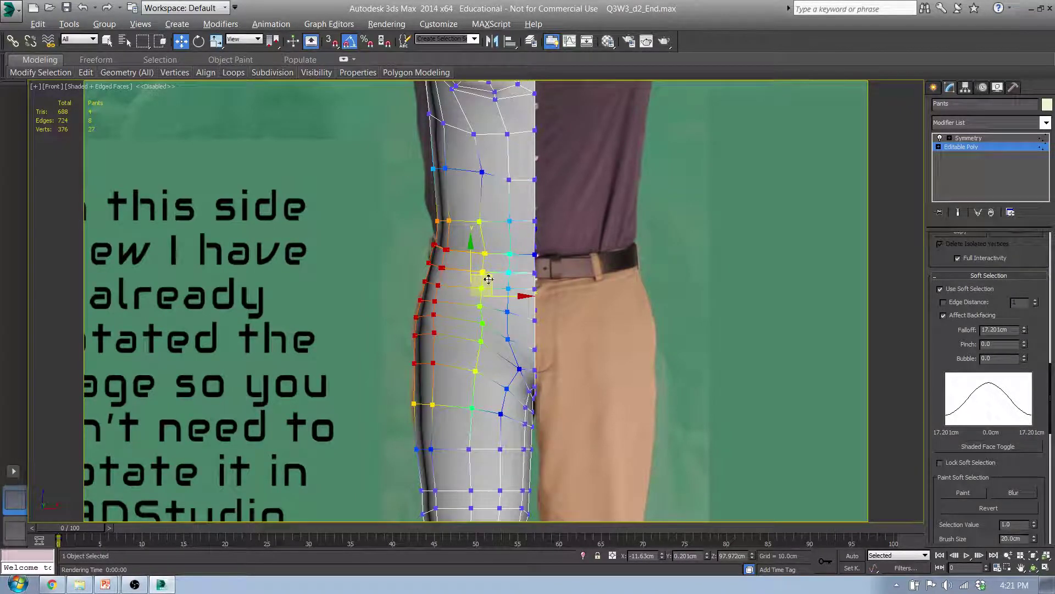
pyautogui.moveTo(489, 279); pyautogui.dragTo(482, 278)
# Step: Select the foremost chest vertices and show the mirrored Symmetry result over the side reference
pyautogui.moveTo(502, 216); pyautogui.dragTo(484, 346, button='middle')
pyautogui.moveTo(411, 202); pyautogui.dragTo(525, 292, button='middle')
pyautogui.scroll(3, 511, 256)
pyautogui.click(518, 244)
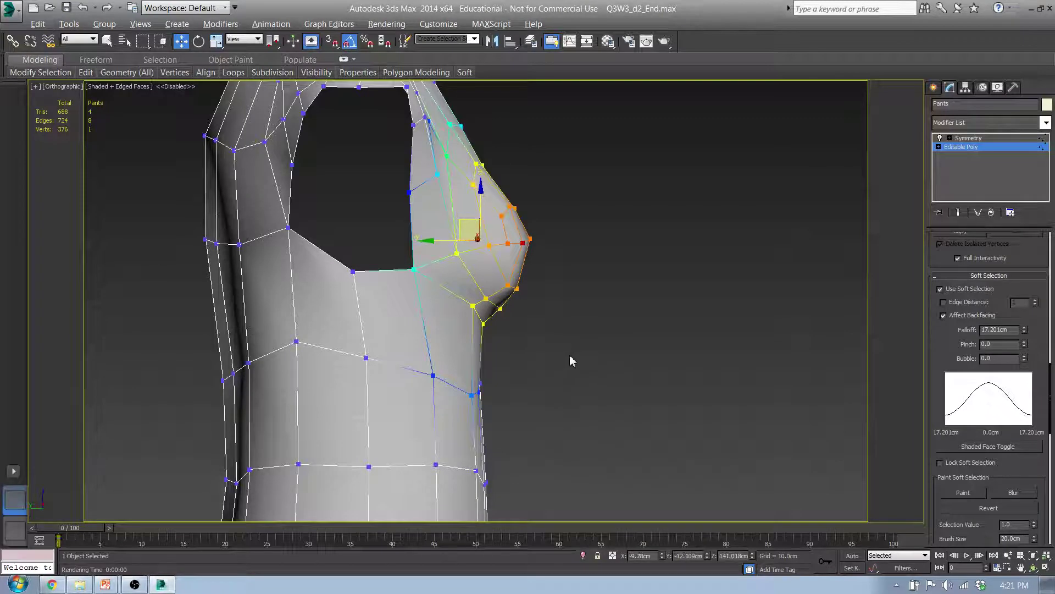
pyautogui.keyDown('alt'); pyautogui.moveTo(570, 358); pyautogui.dragTo(484, 322, button='middle'); pyautogui.keyUp('alt')
pyautogui.click(977, 167)
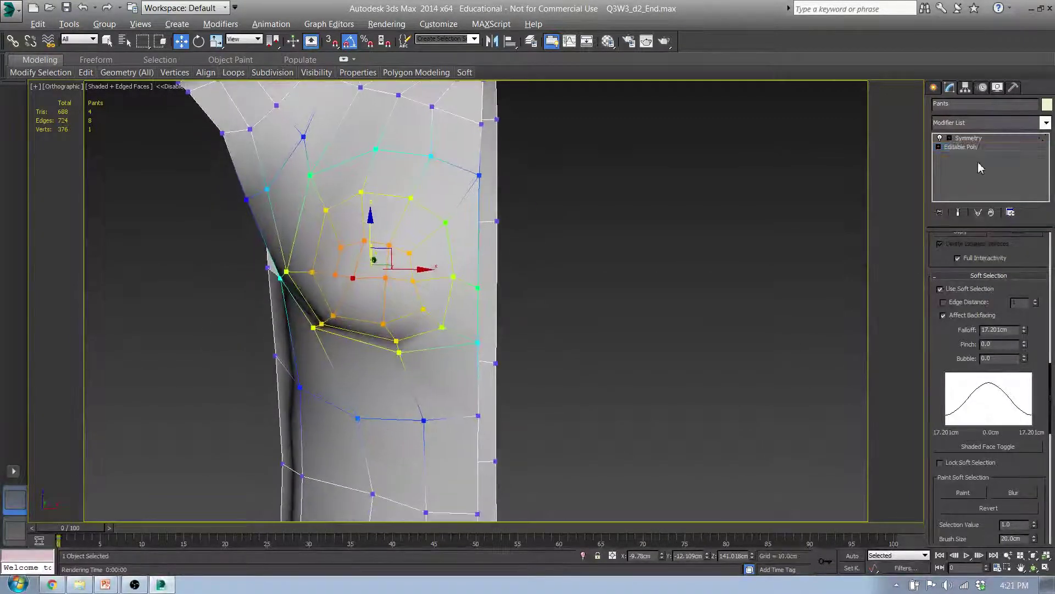
pyautogui.click(959, 212)
pyautogui.scroll(-3, 667, 313)
pyautogui.keyDown('alt'); pyautogui.moveTo(668, 313); pyautogui.dragTo(707, 318, button='middle'); pyautogui.keyUp('alt')
pyautogui.press('l')
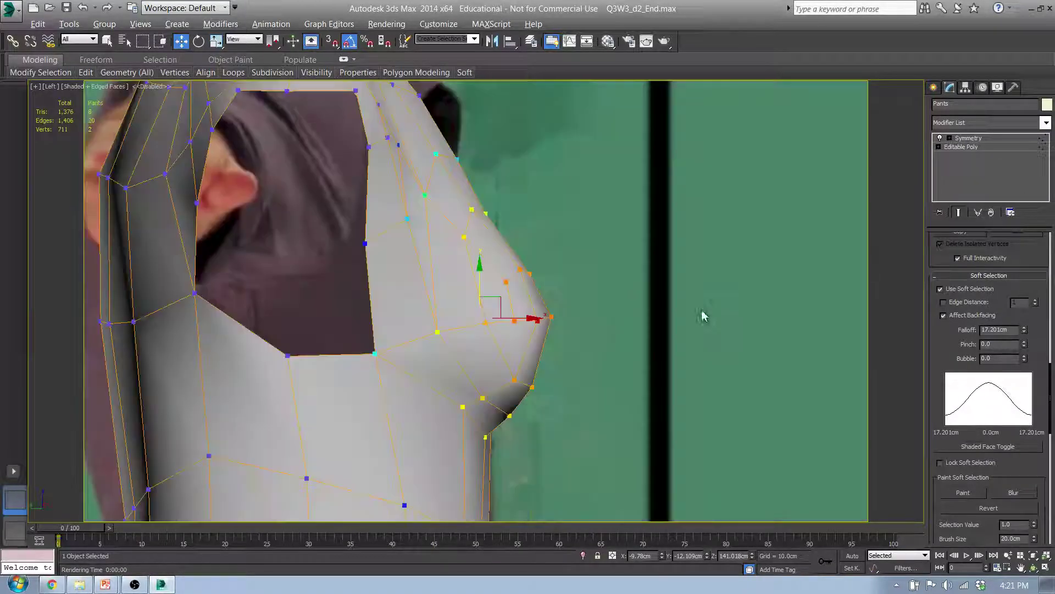
# Step: Using soft selection in the side view, pull the upper chest vertices forward and up, and raise the vertices beneath the chest slightly
pyautogui.moveTo(469, 311); pyautogui.dragTo(491, 252, button='middle')
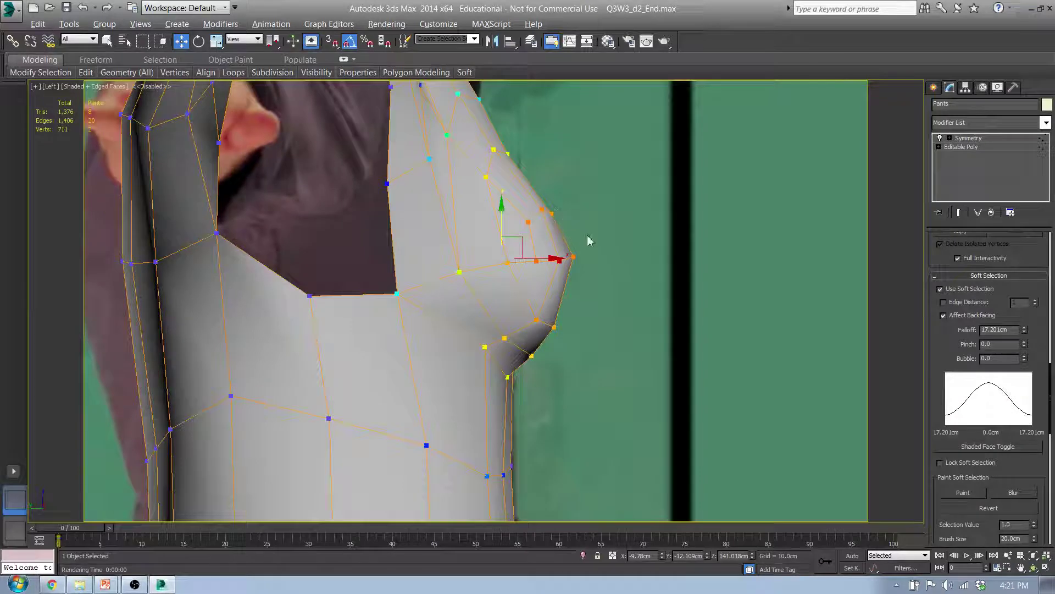
pyautogui.click(540, 206)
pyautogui.moveTo(520, 218); pyautogui.dragTo(521, 202)
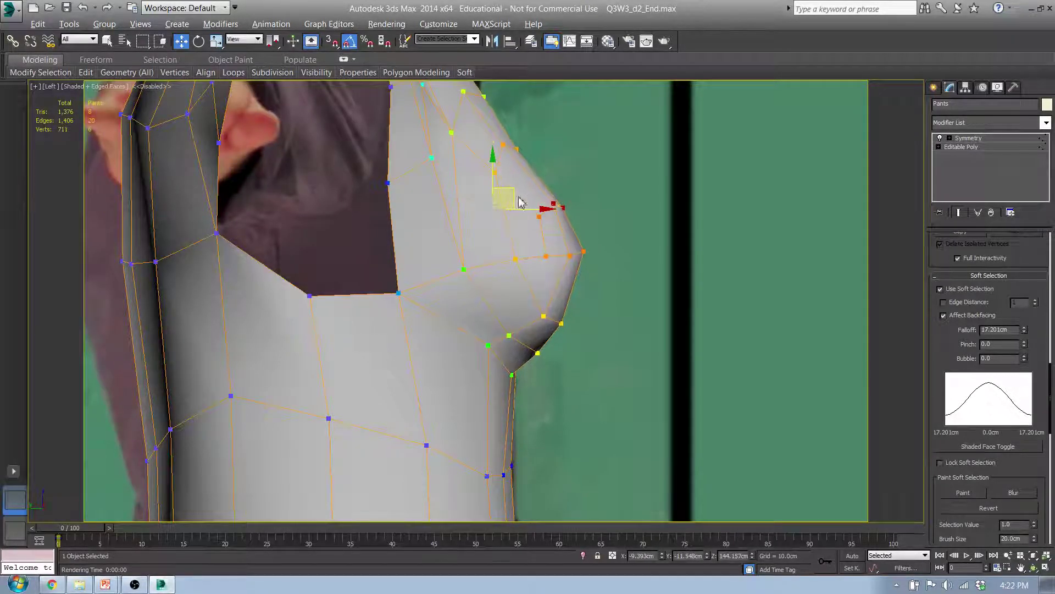
pyautogui.click(511, 375)
pyautogui.moveTo(533, 311); pyautogui.dragTo(532, 303)
# Step: Examine the mirrored torso from the front and at an angle, and render it to check the chest shape
pyautogui.moveTo(507, 393); pyautogui.dragTo(414, 339, button='middle')
pyautogui.press('f')
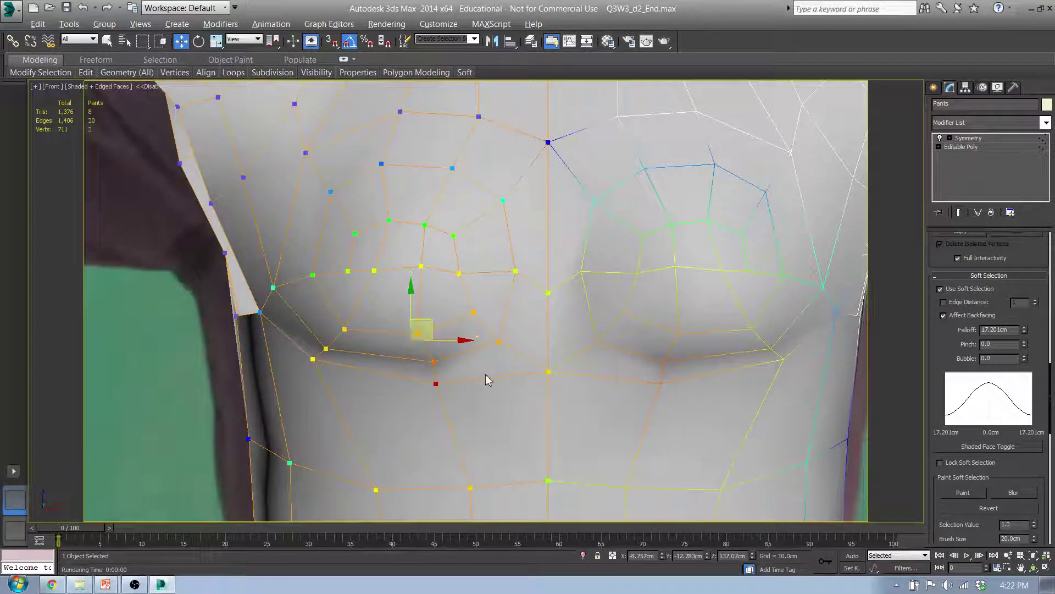
pyautogui.scroll(-5, 493, 221)
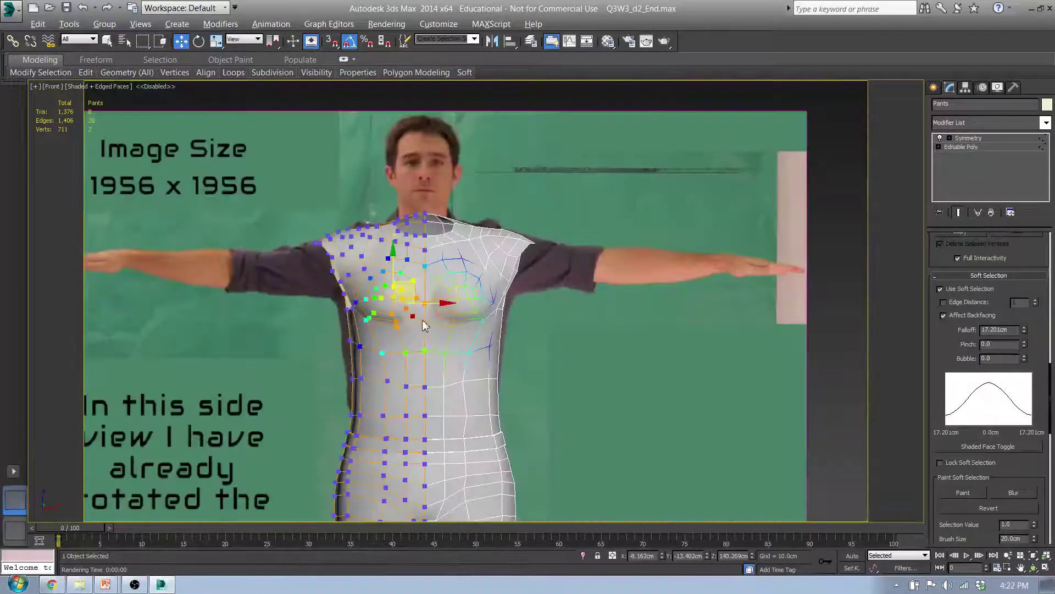
pyautogui.keyDown('alt'); pyautogui.moveTo(491, 292); pyautogui.dragTo(525, 292, button='middle'); pyautogui.keyUp('alt')
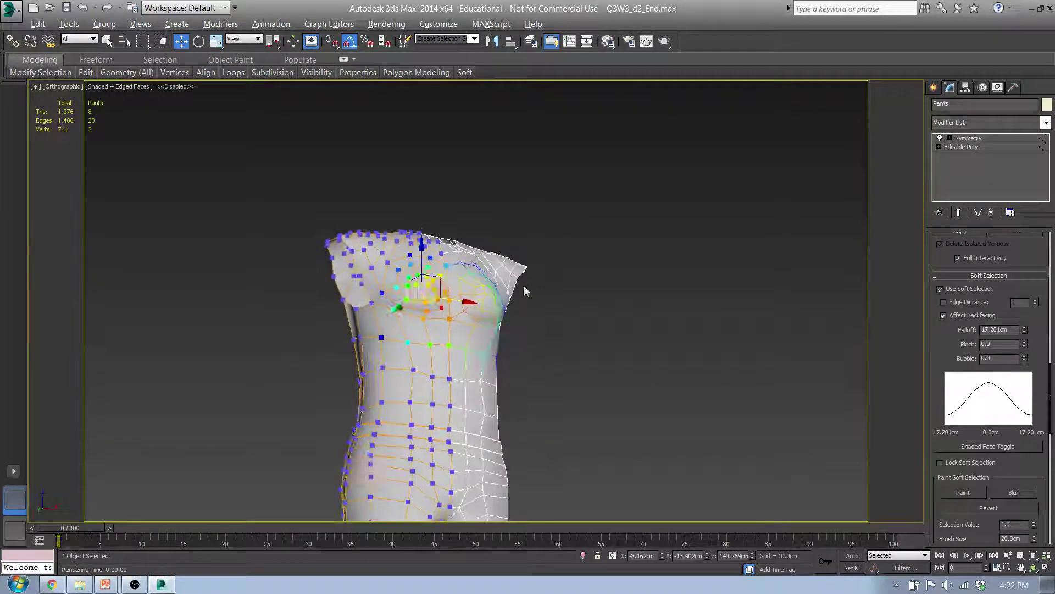
pyautogui.click(665, 41)
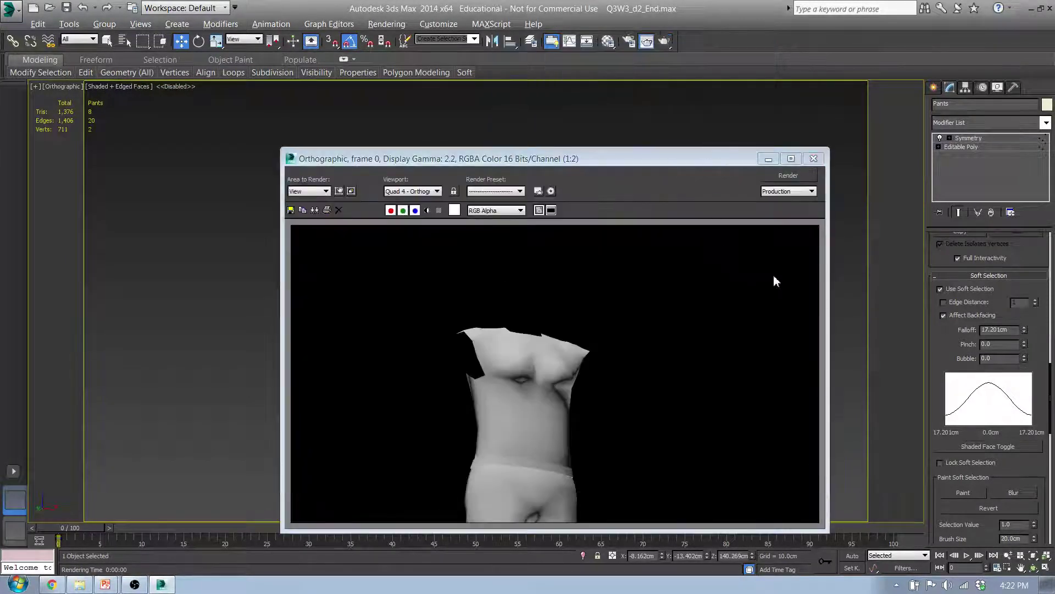
pyautogui.click(814, 159)
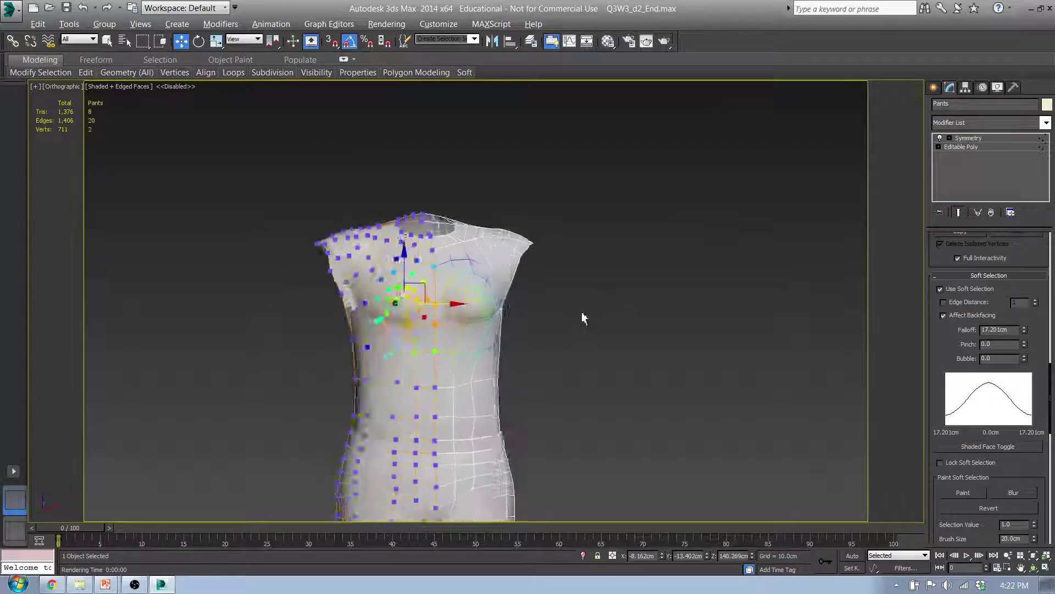
# Step: Select the vertices across the middle of the chest and just above them, and scale them slightly wider along X
pyautogui.scroll(5, 425, 316)
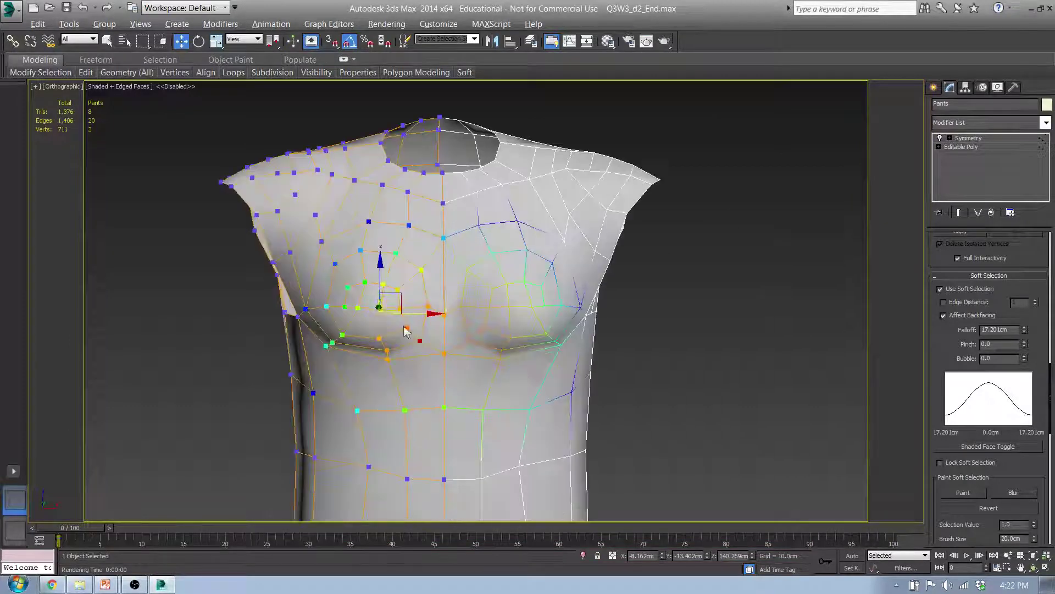
pyautogui.scroll(5, 348, 308)
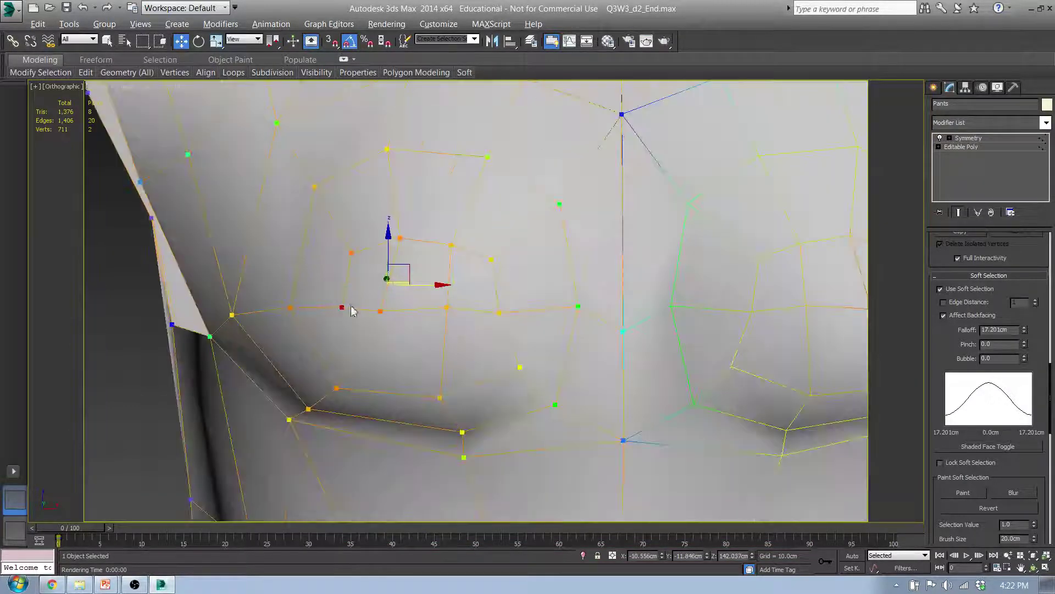
pyautogui.keyDown('ctrl'); pyautogui.click(380, 311); pyautogui.keyUp('ctrl')
pyautogui.keyDown('ctrl'); pyautogui.click(447, 307); pyautogui.keyUp('ctrl')
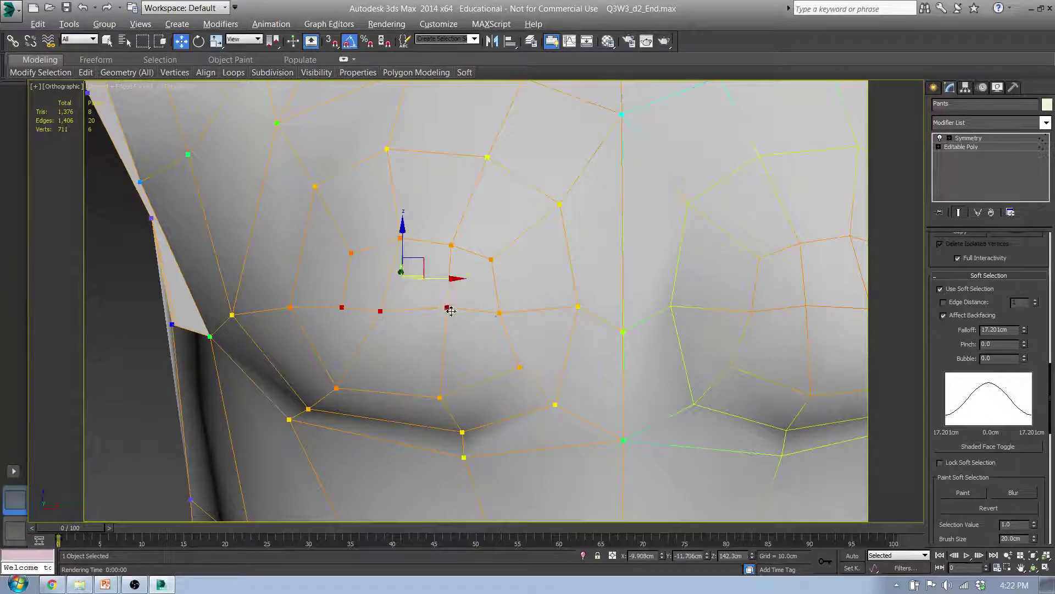
pyautogui.keyDown('ctrl'); pyautogui.click(500, 313); pyautogui.keyUp('ctrl')
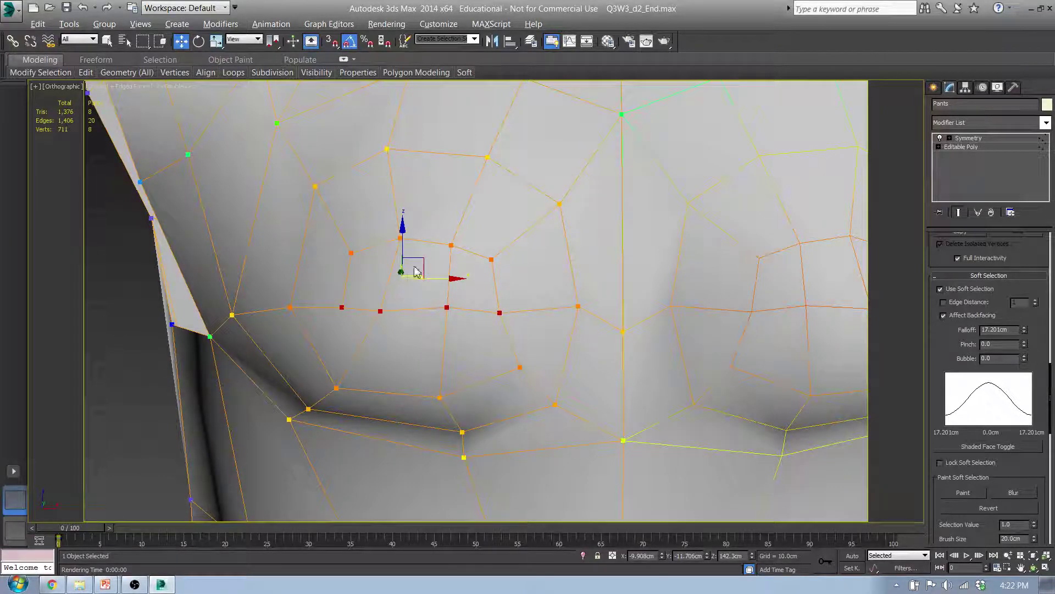
pyautogui.keyDown('ctrl'); pyautogui.click(452, 246); pyautogui.keyUp('ctrl')
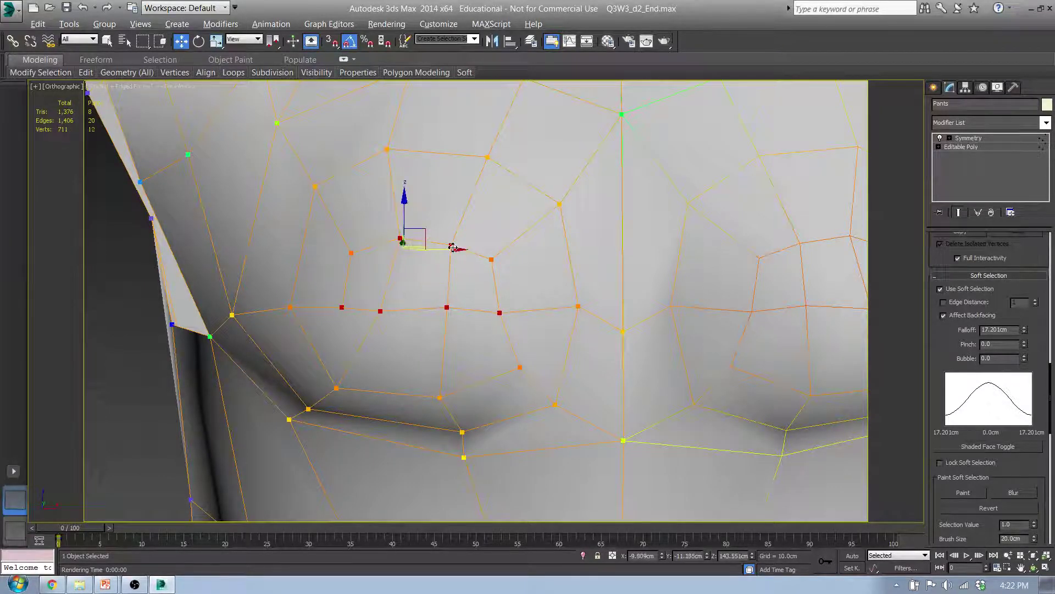
pyautogui.press('r')
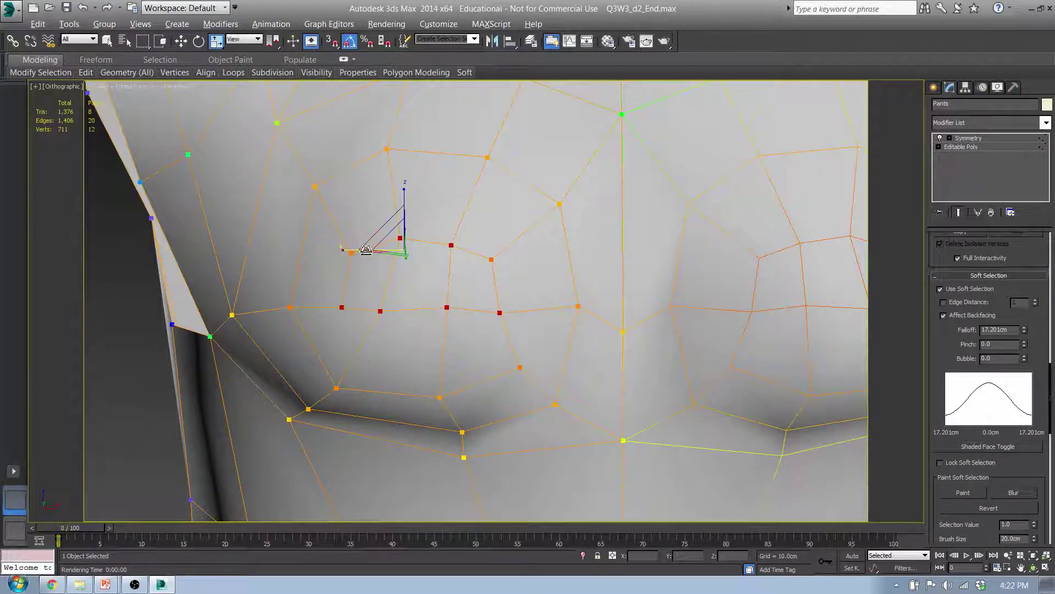
pyautogui.moveTo(343, 251); pyautogui.dragTo(335, 252)
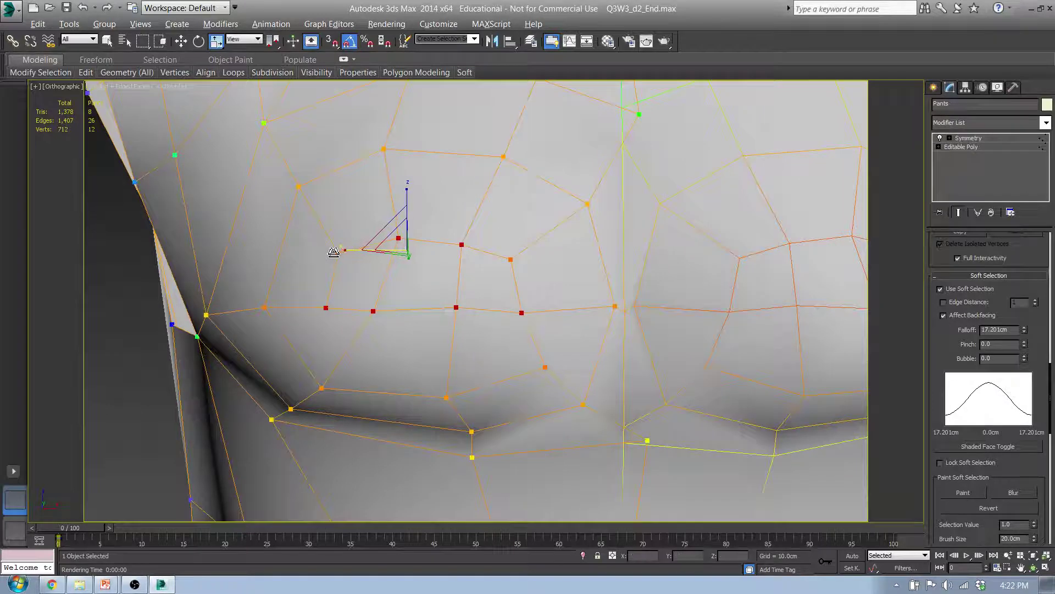
# Step: Scale the selected chest vertices down along the front-to-back axis in the side view to flatten the tip of the chest
pyautogui.keyDown('alt'); pyautogui.moveTo(335, 252); pyautogui.dragTo(464, 302, button='middle'); pyautogui.keyUp('alt')
pyautogui.scroll(-5, 464, 302)
pyautogui.moveTo(644, 302)
pyautogui.mouseDown(button='middle')
pyautogui.moveTo(612, 299)
pyautogui.moveTo(637, 306)
pyautogui.mouseUp(button='middle')
pyautogui.press('l')
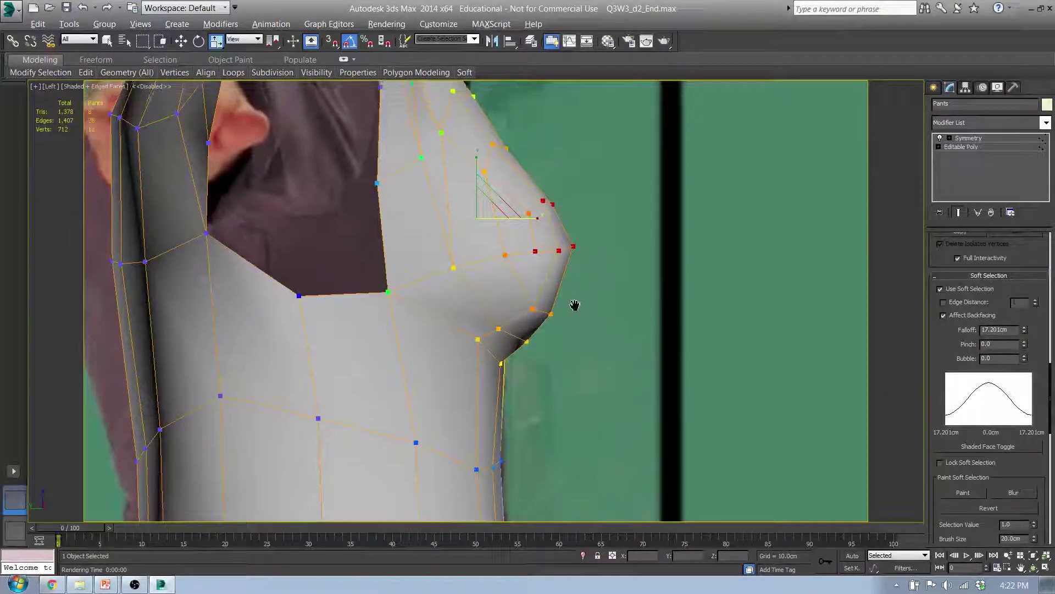
pyautogui.moveTo(559, 244); pyautogui.dragTo(542, 242)
pyautogui.moveTo(575, 291); pyautogui.dragTo(580, 261, button='middle')
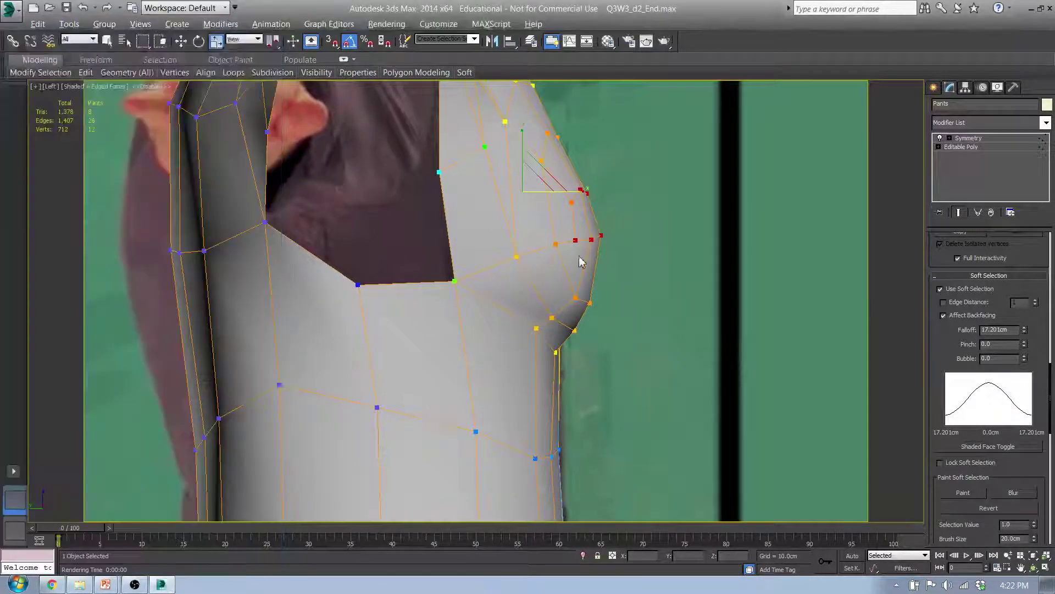
pyautogui.press('u')
pyautogui.scroll(-5, 547, 354)
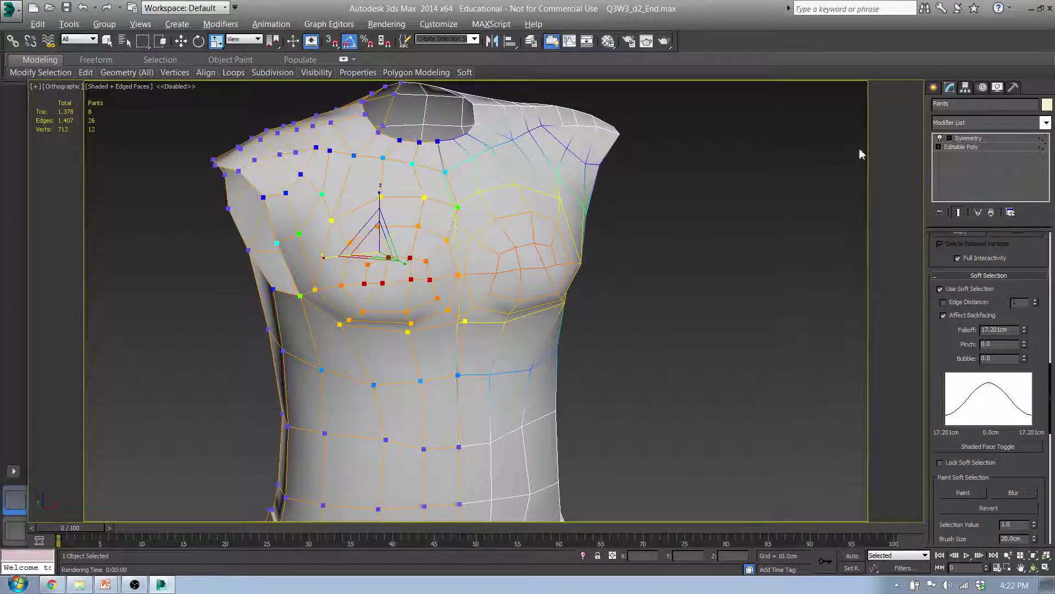
# Step: Hide the mirrored Symmetry result and return to moving vertices on the half torso
pyautogui.click(977, 146)
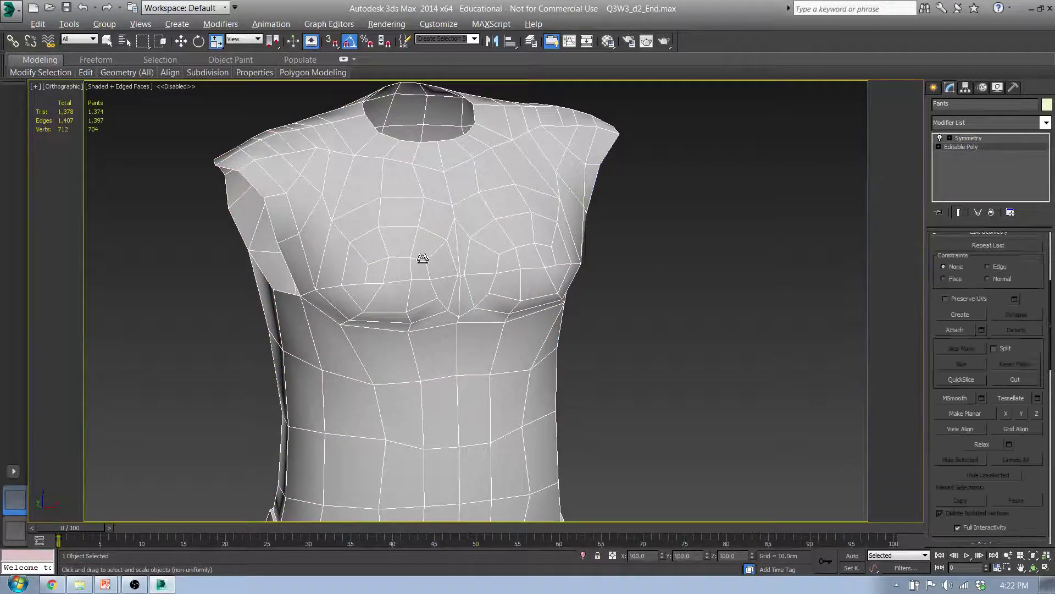
pyautogui.click(984, 148)
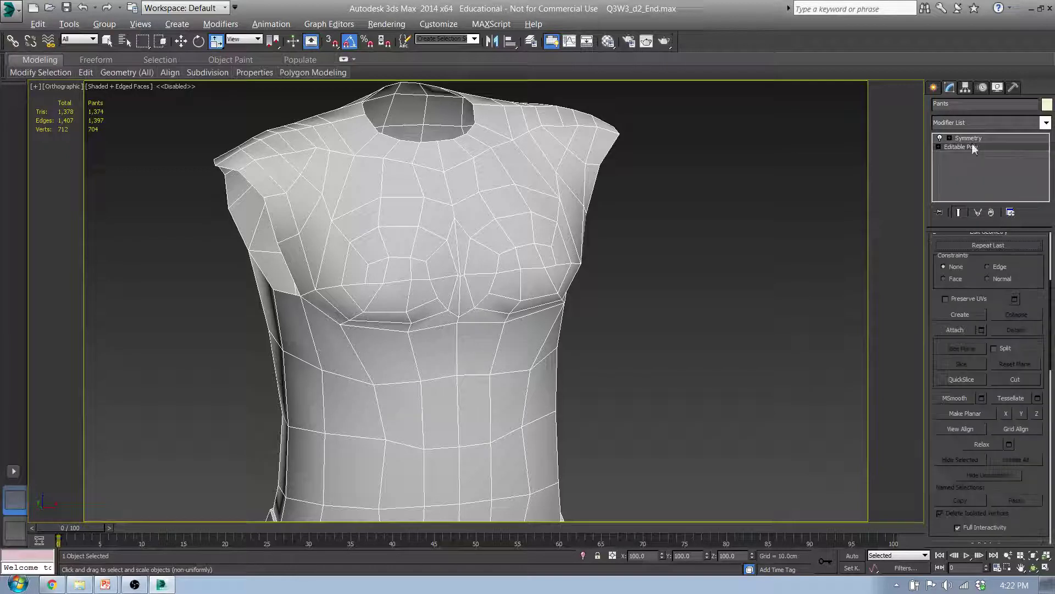
pyautogui.click(959, 212)
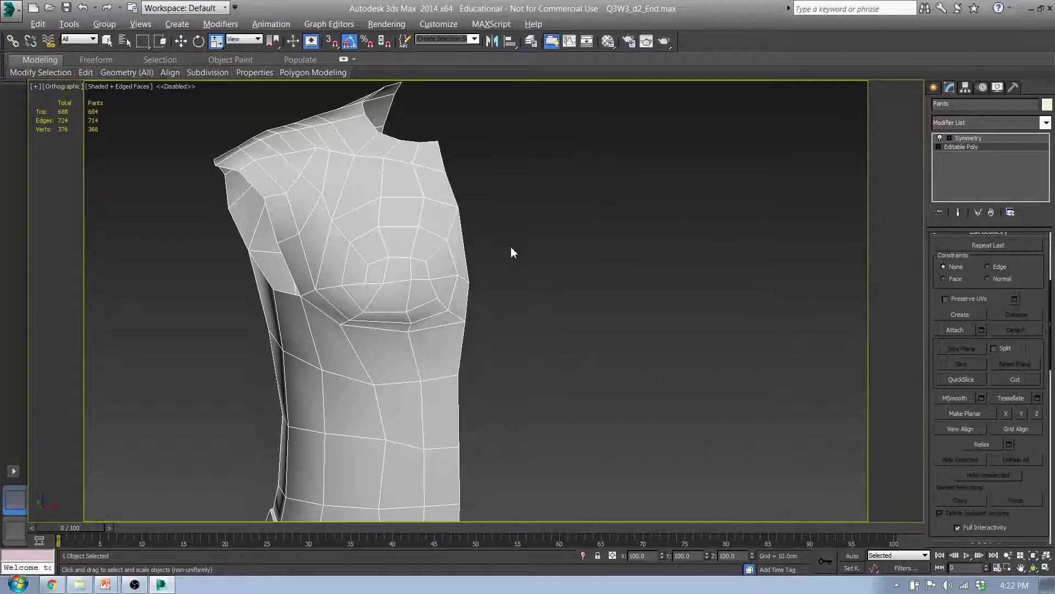
pyautogui.moveTo(511, 252); pyautogui.dragTo(468, 286, button='middle')
pyautogui.press('w')
pyautogui.press('1')
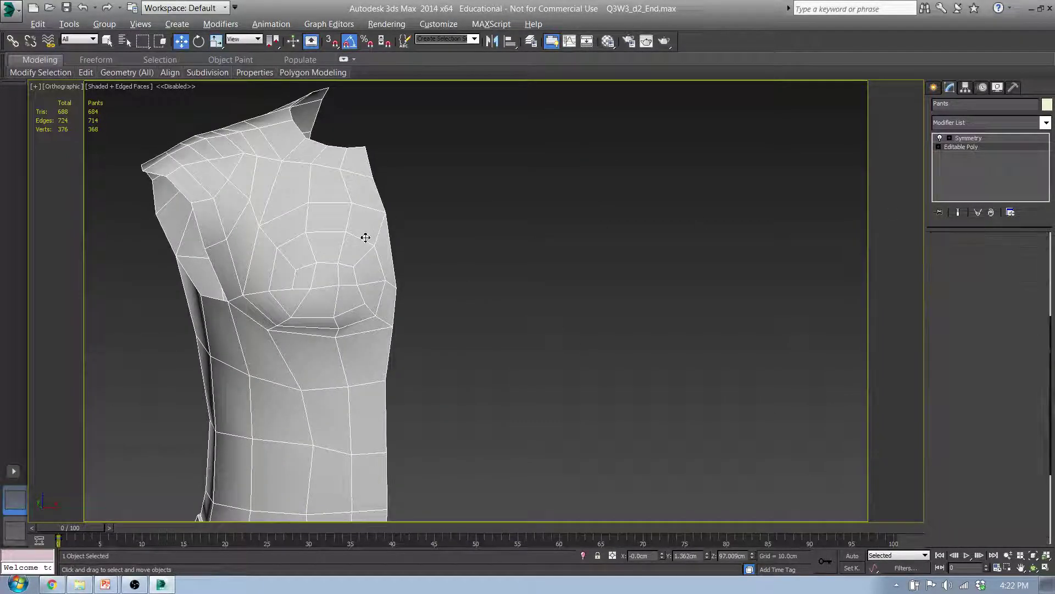
# Step: Turn off Soft Selection and set the X position of the upper-chest centreline vertex to 0
pyautogui.click(386, 214)
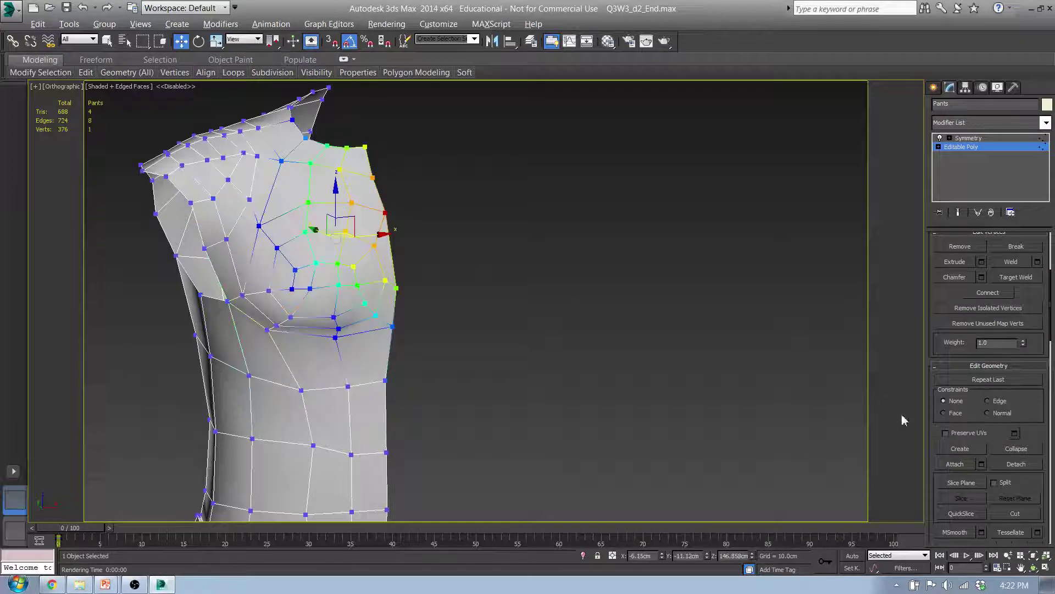
pyautogui.scroll(-5, 1025, 327)
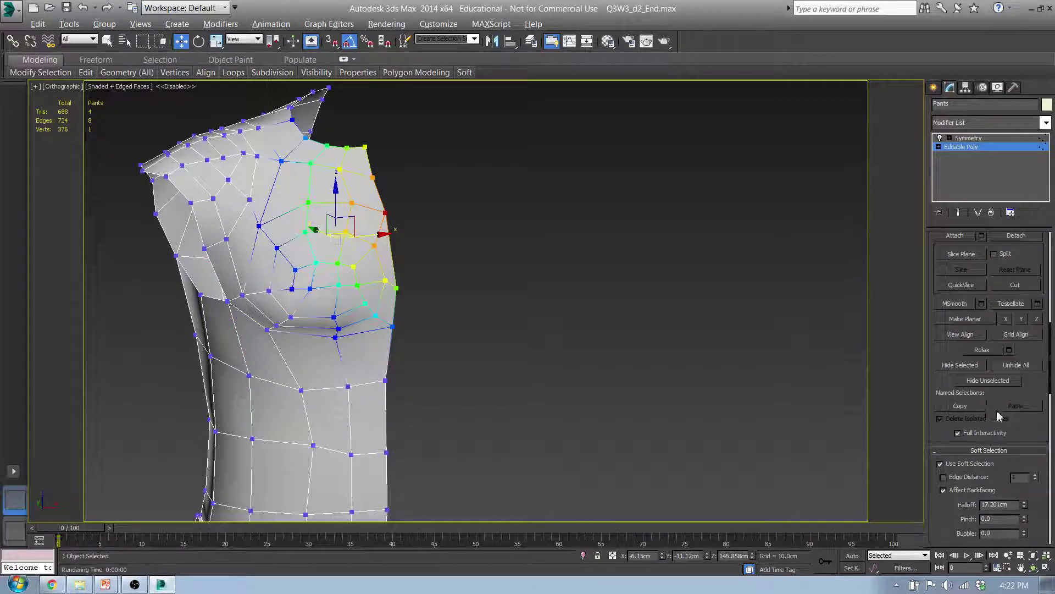
pyautogui.scroll(-2, 1000, 416)
pyautogui.click(954, 367)
pyautogui.moveTo(606, 366); pyautogui.dragTo(546, 332, button='middle')
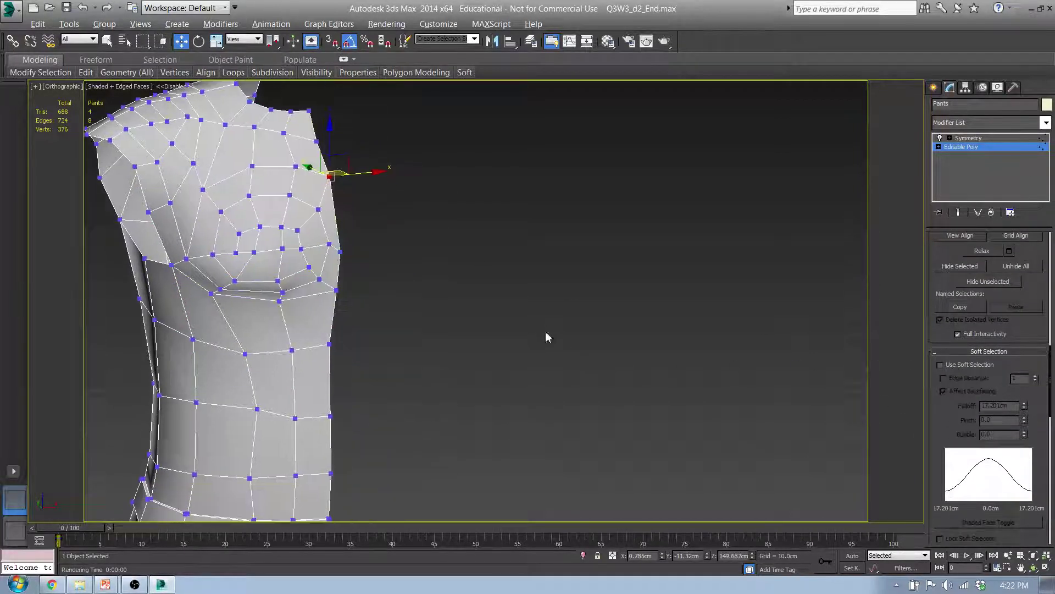
pyautogui.press('f')
pyautogui.rightClick(662, 557)
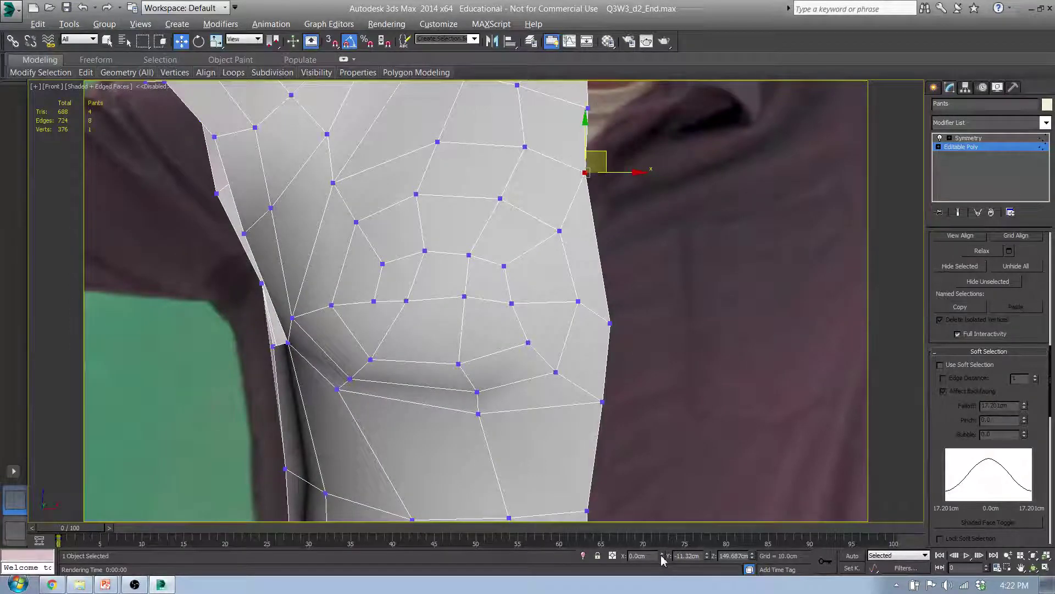
pyautogui.moveTo(620, 327); pyautogui.dragTo(619, 326)
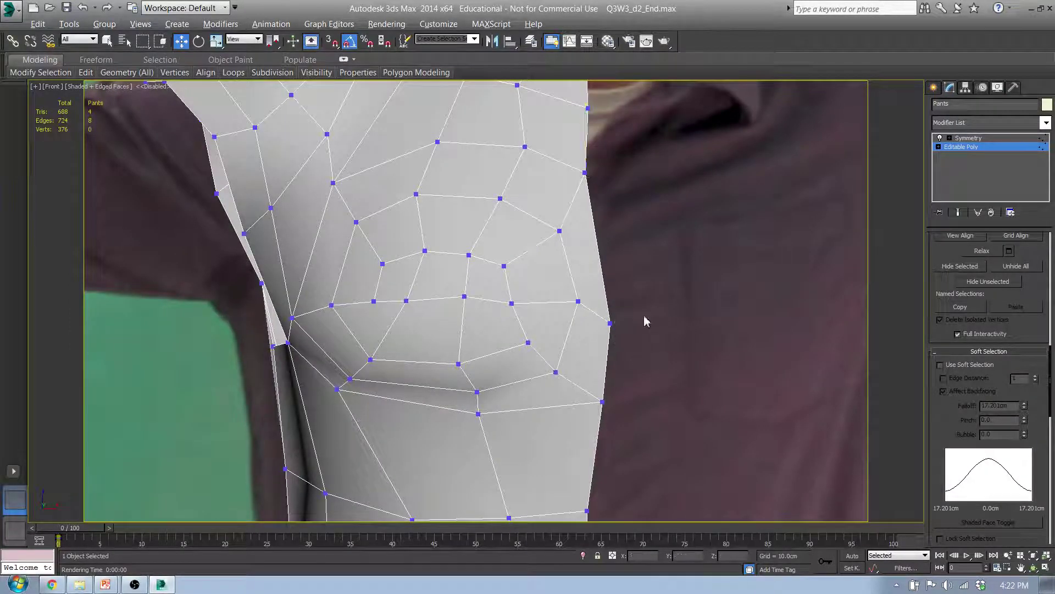
# Step: Set the X position of the three off-centre centreline vertices at mid-chest, under the chest and one row lower to 0
pyautogui.press('F3')
pyautogui.click(610, 323)
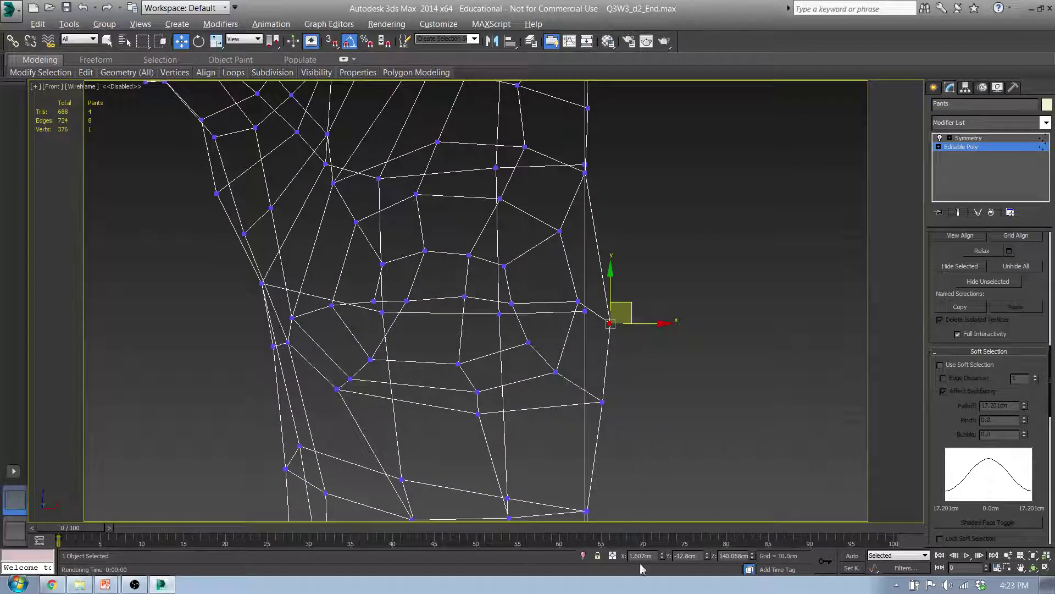
pyautogui.rightClick(662, 556)
pyautogui.click(604, 401)
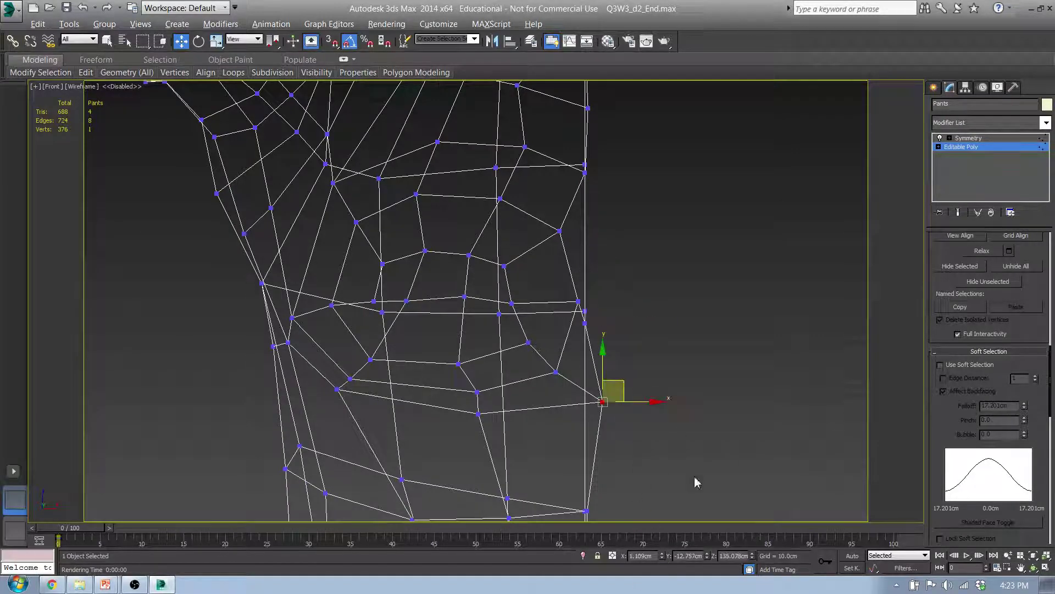
pyautogui.rightClick(663, 557)
pyautogui.moveTo(601, 462); pyautogui.dragTo(614, 279, button='middle')
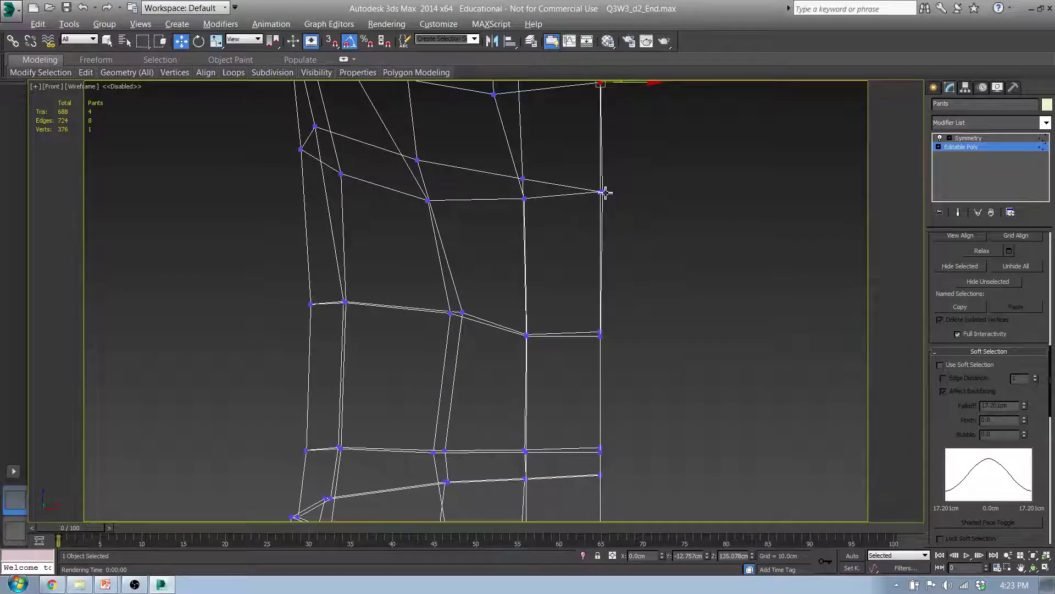
pyautogui.click(603, 192)
pyautogui.rightClick(662, 557)
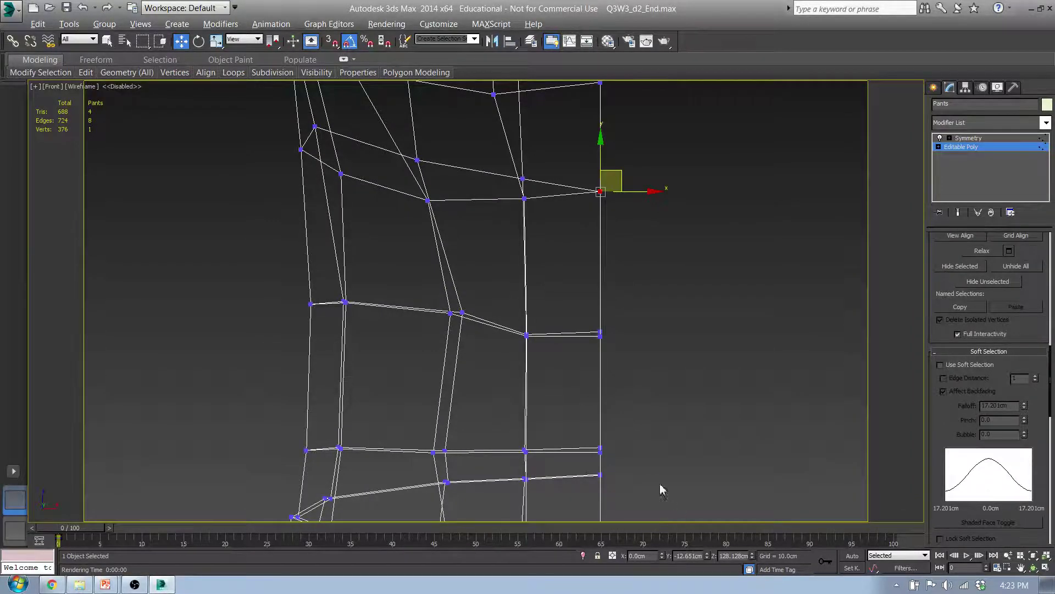
# Step: Set the X position of the off-centre centreline vertex just below the neckline to 0
pyautogui.moveTo(692, 247); pyautogui.dragTo(691, 548, button='middle')
pyautogui.moveTo(660, 204); pyautogui.dragTo(643, 425, button='middle')
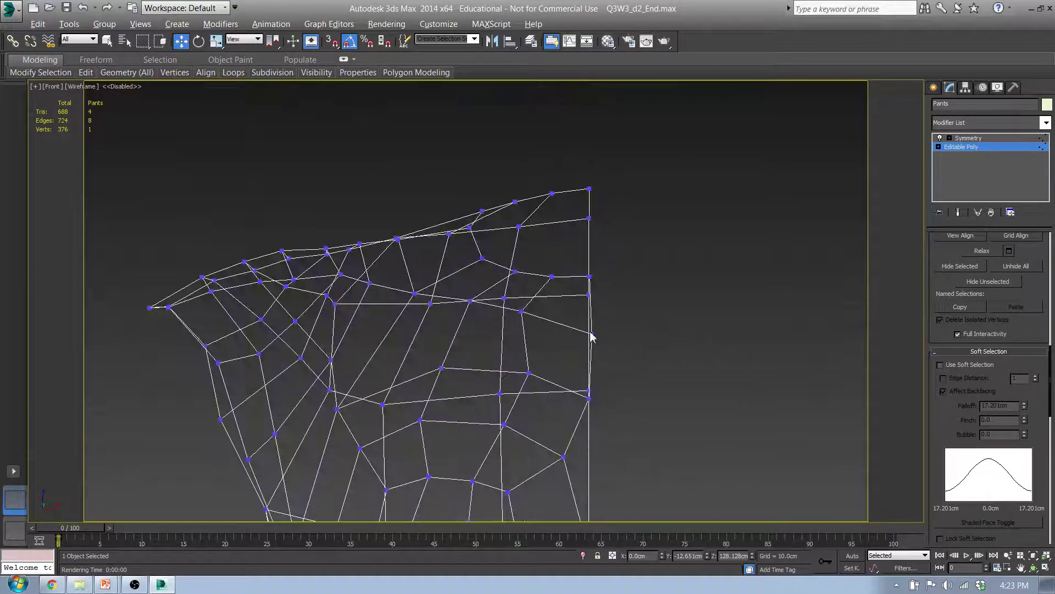
pyautogui.click(592, 334)
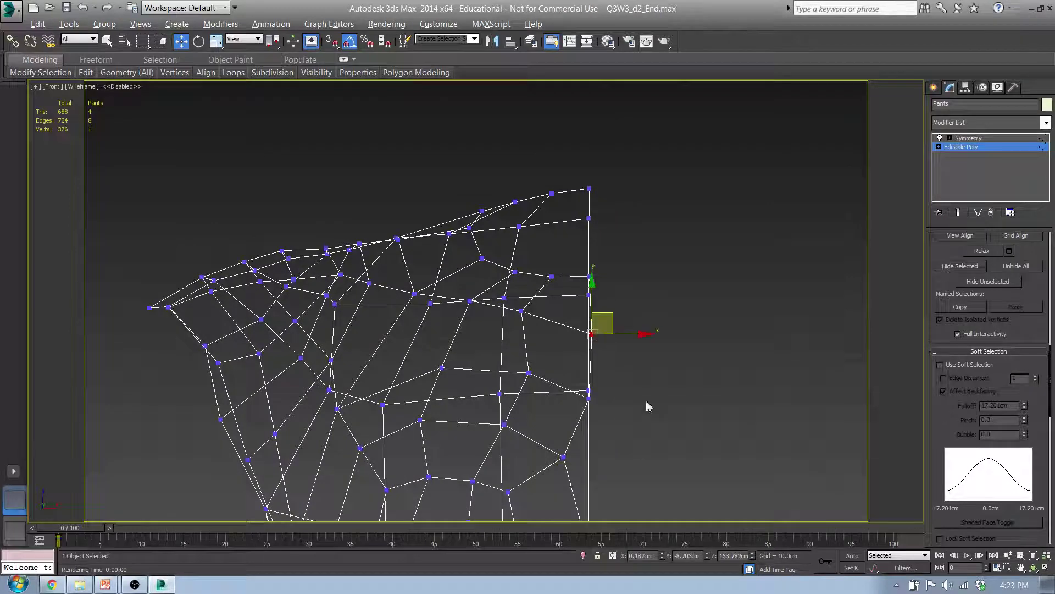
pyautogui.rightClick(662, 555)
pyautogui.scroll(-4, 603, 427)
pyautogui.keyDown('alt'); pyautogui.moveTo(575, 318); pyautogui.dragTo(596, 308, button='middle'); pyautogui.keyUp('alt')
pyautogui.scroll(5, 568, 294)
pyautogui.scroll(6, 536, 231)
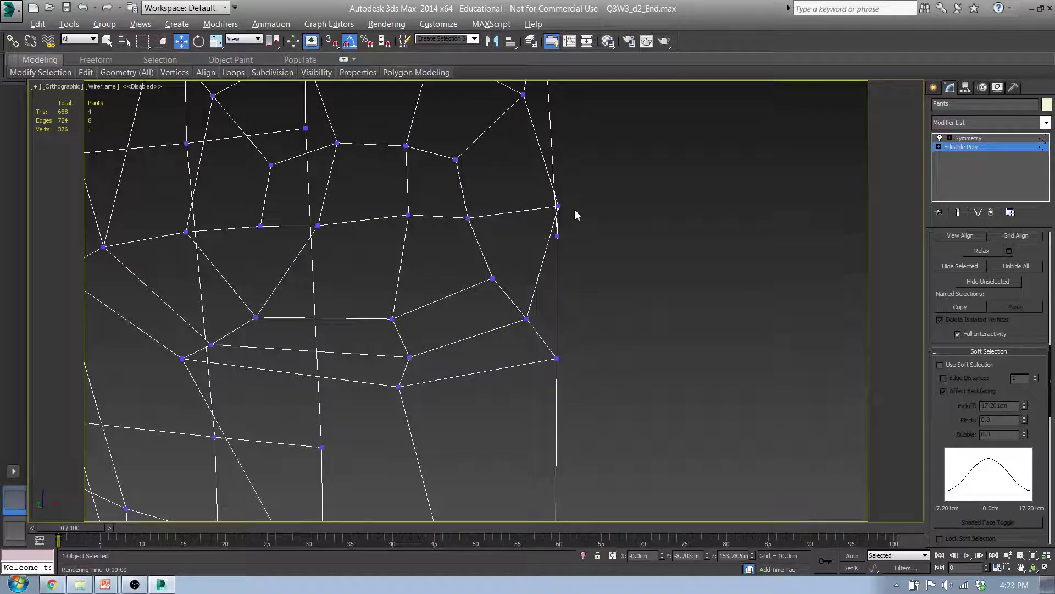
# Step: Return to the shaded front view and raise the mid-chest centreline vertex level with the neighbouring vertex row
pyautogui.scroll(-4, 575, 210)
pyautogui.keyDown('alt'); pyautogui.moveTo(583, 215); pyautogui.dragTo(563, 232, button='middle'); pyautogui.keyUp('alt')
pyautogui.press('f')
pyautogui.press('F3')
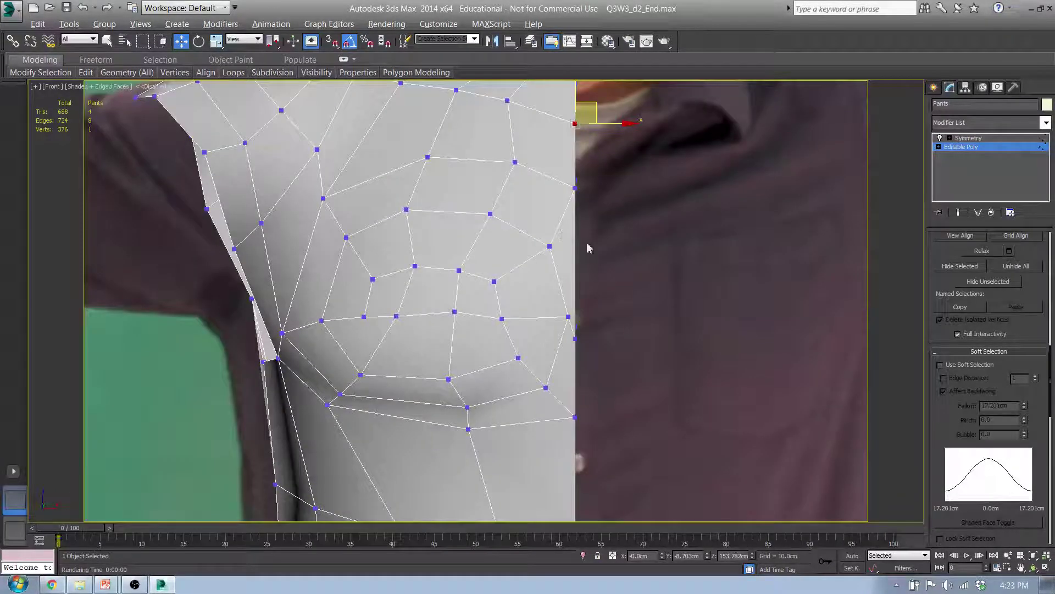
pyautogui.keyDown('alt'); pyautogui.moveTo(580, 295); pyautogui.dragTo(514, 349, button='middle'); pyautogui.keyUp('alt')
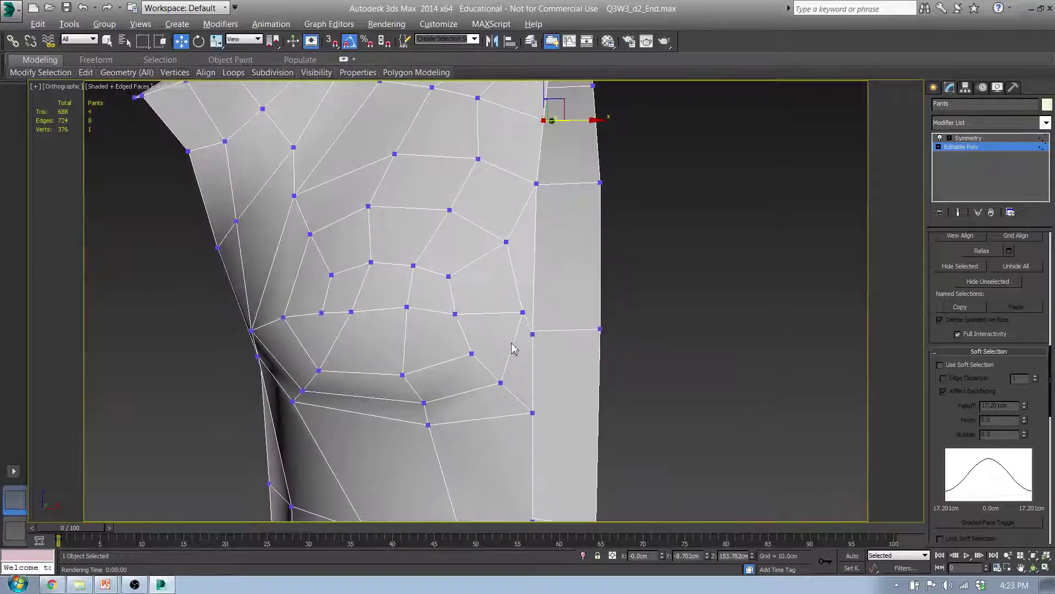
pyautogui.click(533, 336)
pyautogui.press('f')
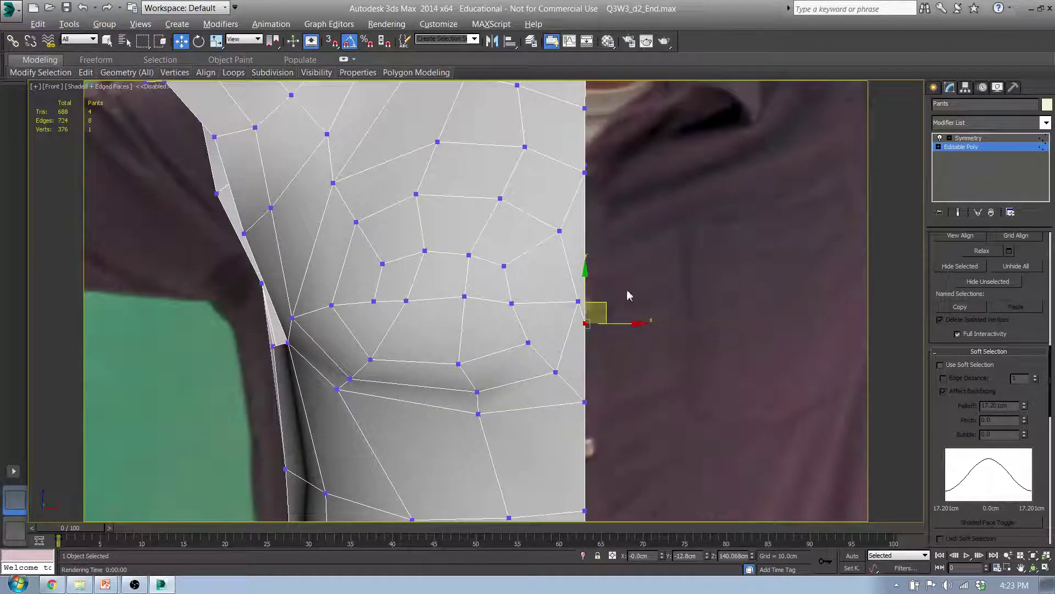
pyautogui.moveTo(588, 289); pyautogui.dragTo(590, 267)
# Step: Lower the upper-chest centreline vertex slightly and raise the centreline vertex under the chest
pyautogui.click(587, 172)
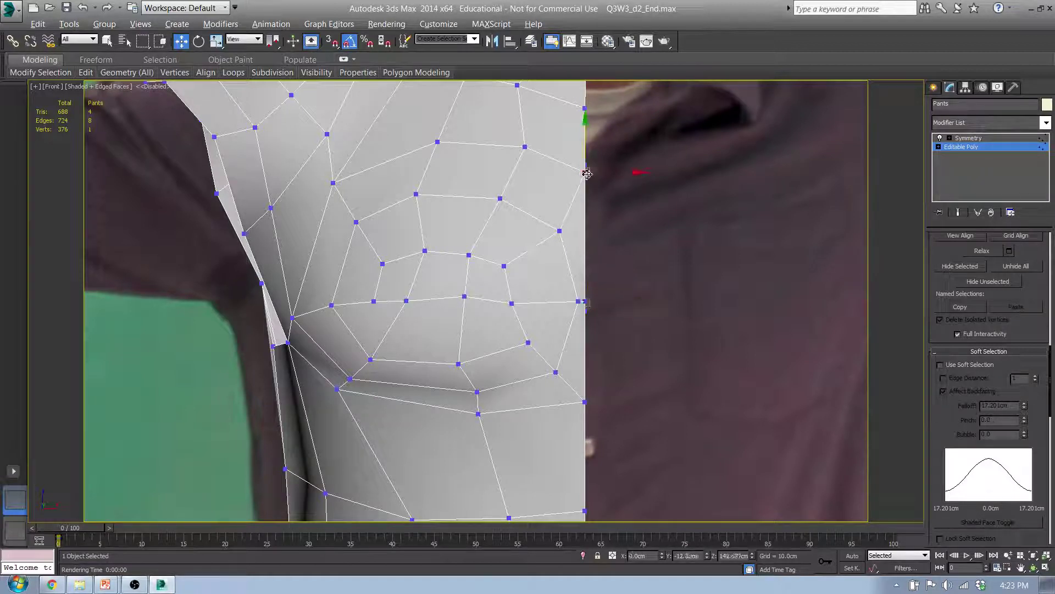
pyautogui.moveTo(588, 147); pyautogui.dragTo(594, 172)
pyautogui.click(586, 402)
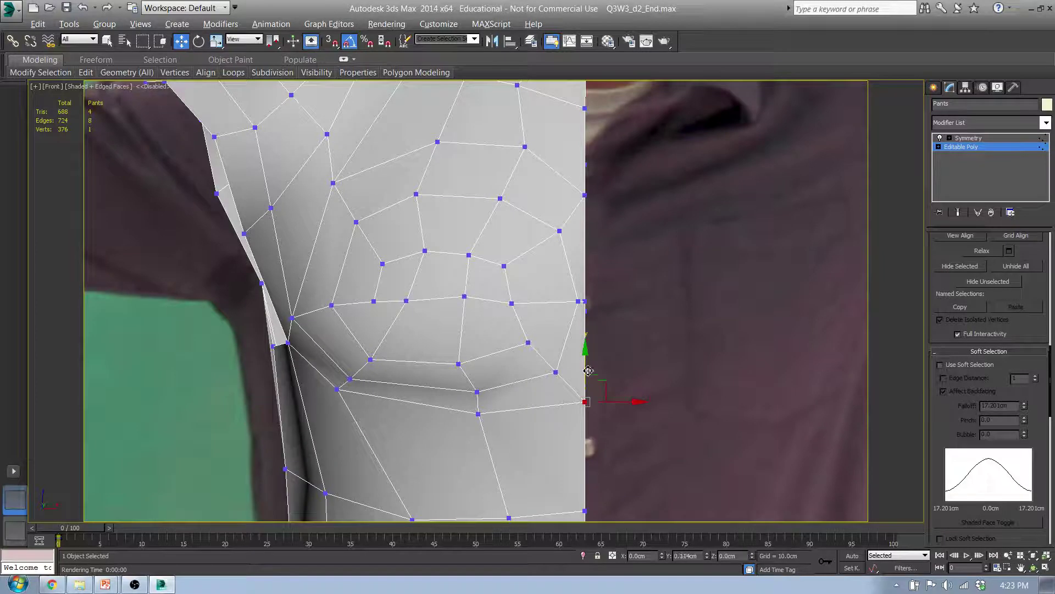
pyautogui.moveTo(586, 371); pyautogui.dragTo(591, 350)
# Step: Select the three chest centreline vertices and move them slightly forward along Y
pyautogui.keyDown('alt'); pyautogui.moveTo(602, 347); pyautogui.dragTo(447, 252, button='middle'); pyautogui.keyUp('alt')
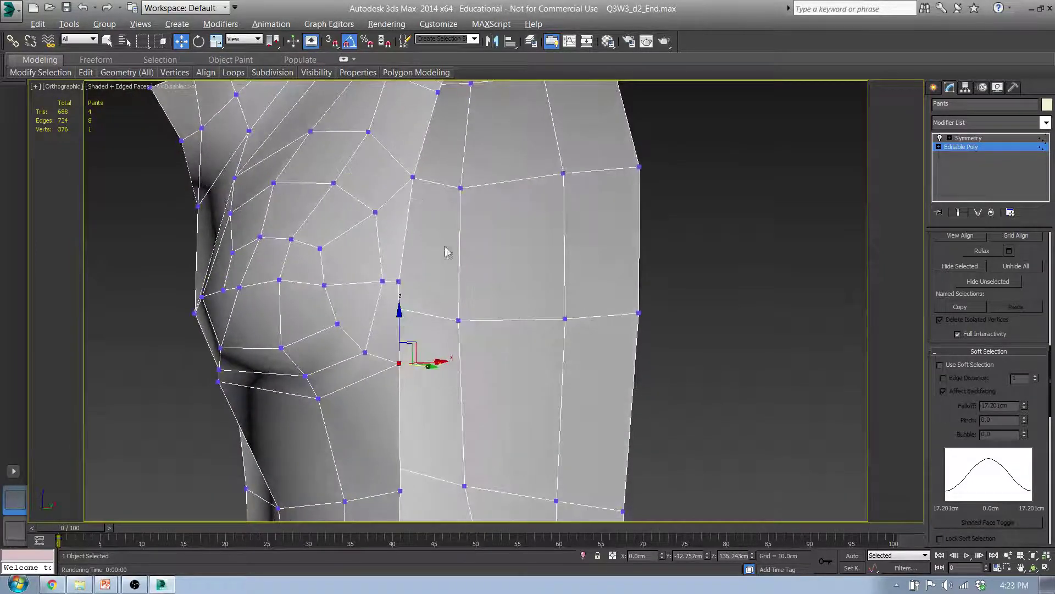
pyautogui.keyDown('ctrl'); pyautogui.click(399, 281); pyautogui.keyUp('ctrl')
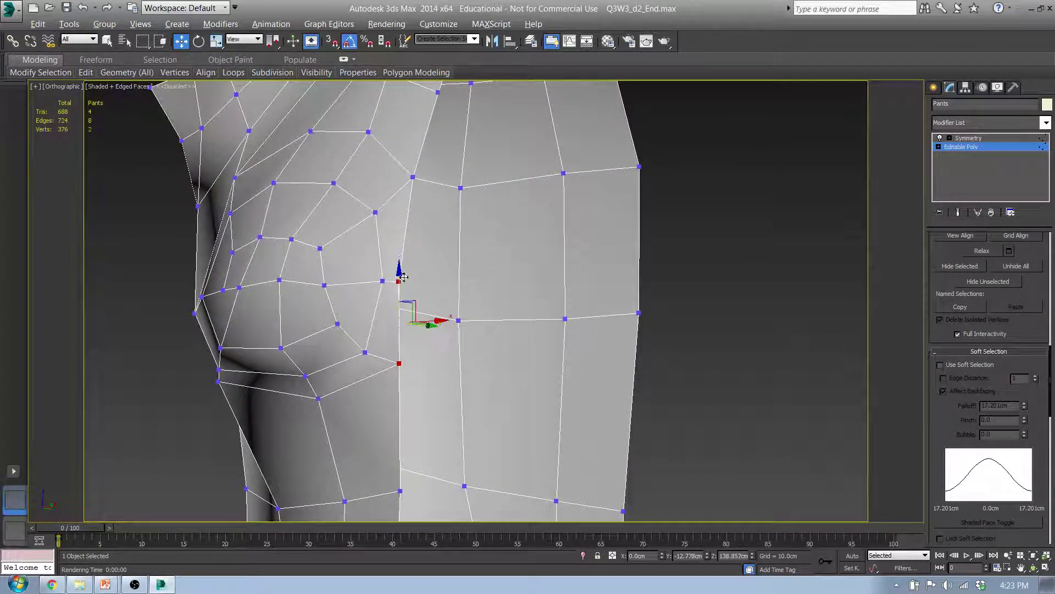
pyautogui.keyDown('ctrl'); pyautogui.click(414, 176); pyautogui.keyUp('ctrl')
pyautogui.keyDown('alt'); pyautogui.moveTo(414, 179); pyautogui.dragTo(619, 306, button='middle'); pyautogui.keyUp('alt')
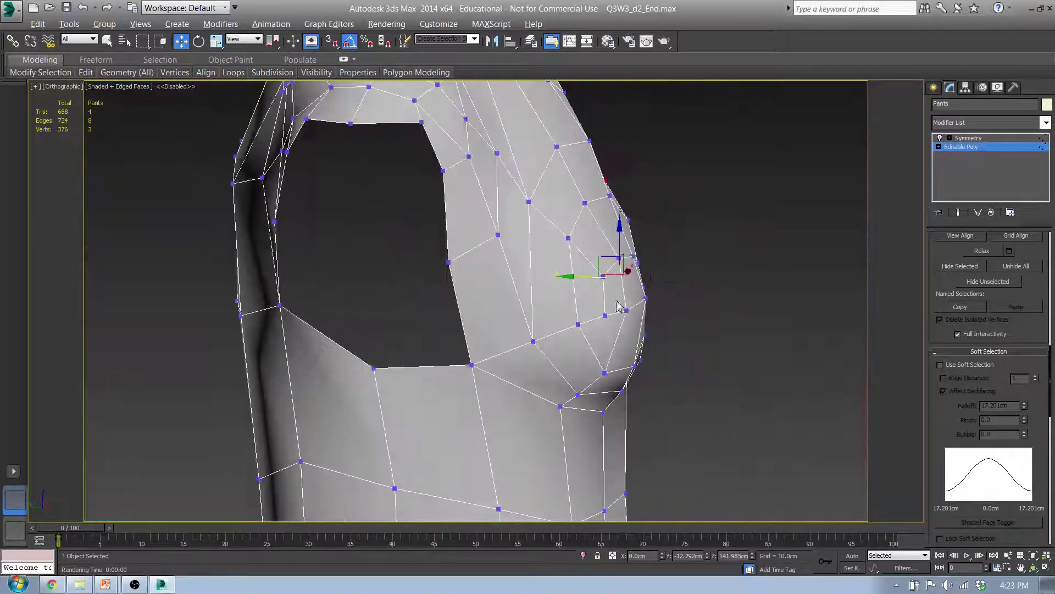
pyautogui.moveTo(581, 280); pyautogui.dragTo(593, 281)
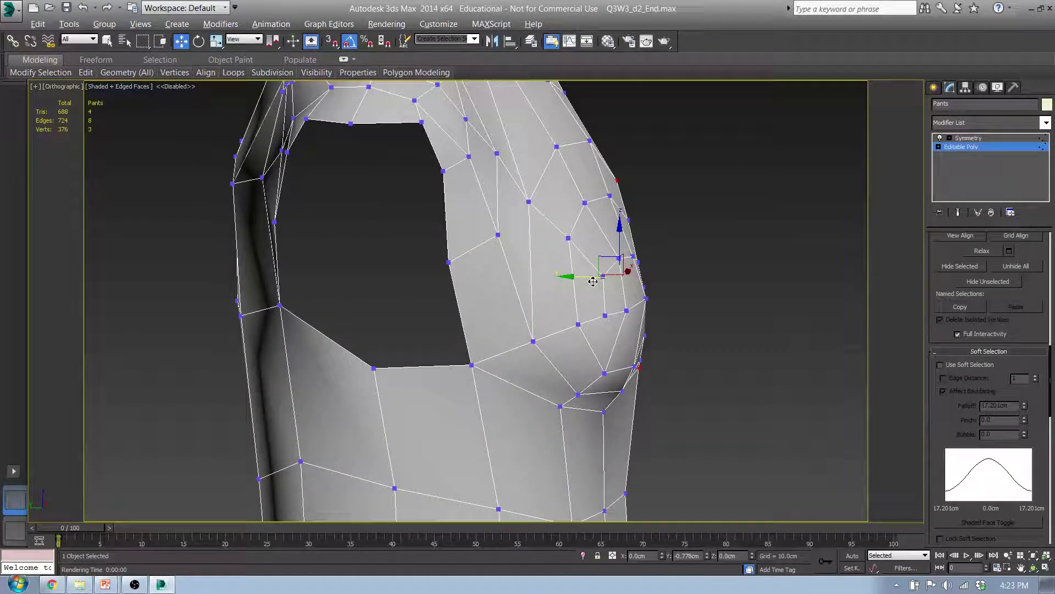
# Step: Shift the mid-chest vertex beside the centreline outward along X and nudge the vertex below it slightly upward
pyautogui.keyDown('alt'); pyautogui.moveTo(664, 245); pyautogui.dragTo(648, 285, button='middle'); pyautogui.keyUp('alt')
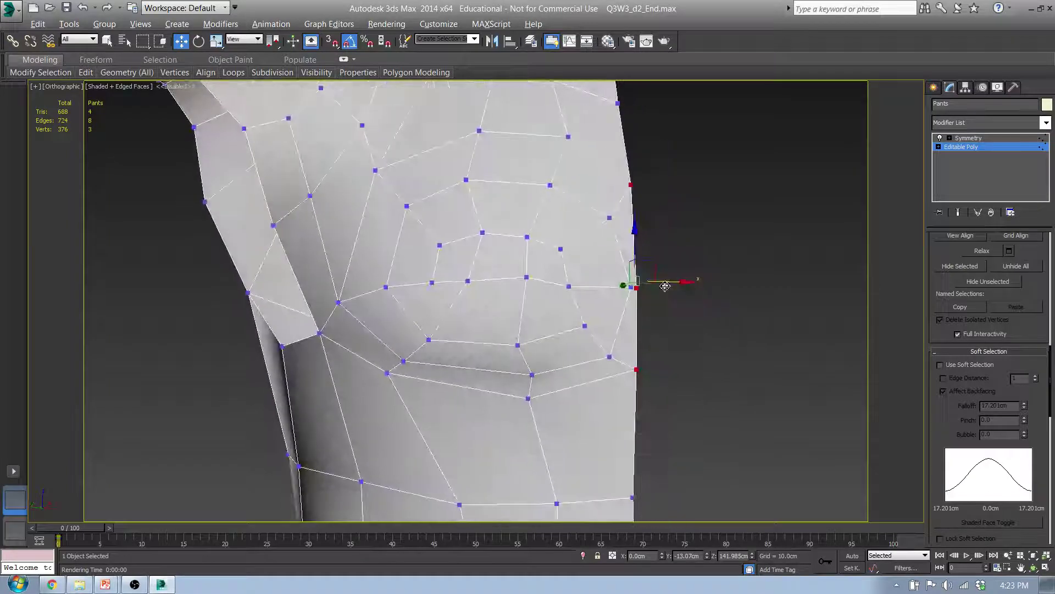
pyautogui.click(633, 290)
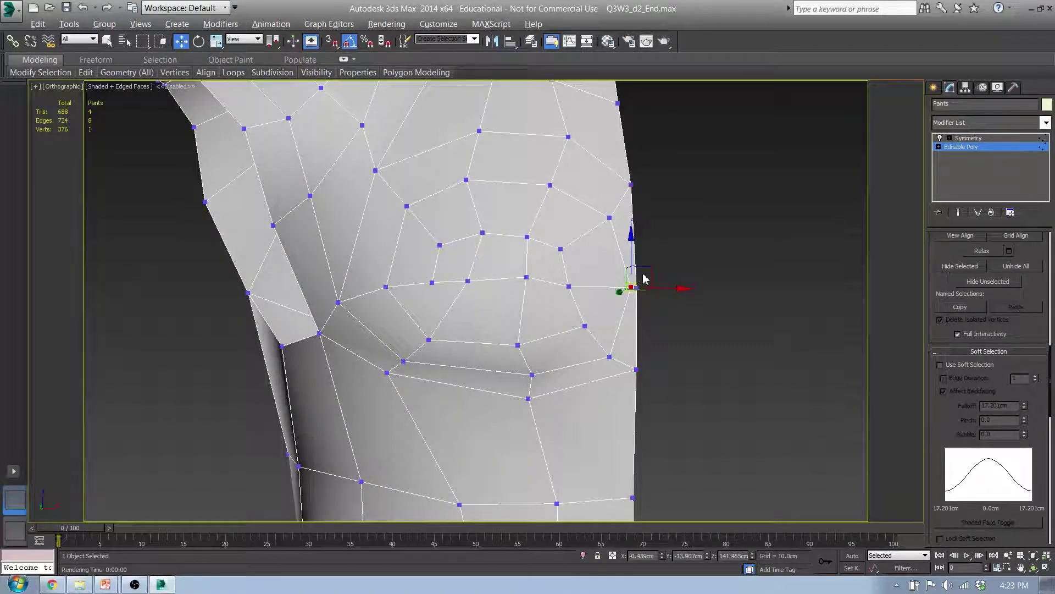
pyautogui.moveTo(657, 288); pyautogui.dragTo(645, 287)
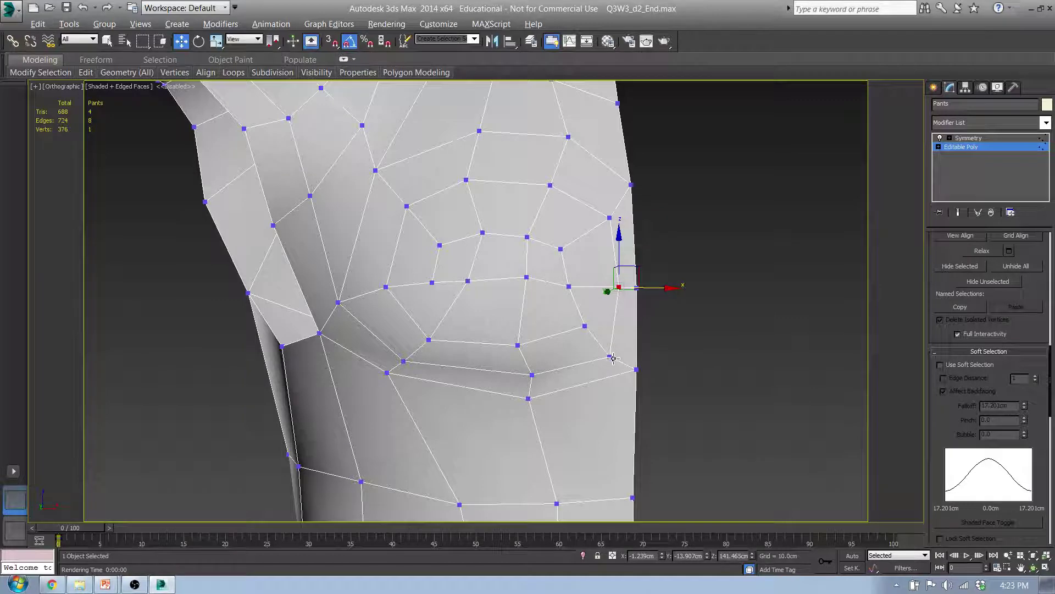
pyautogui.click(612, 358)
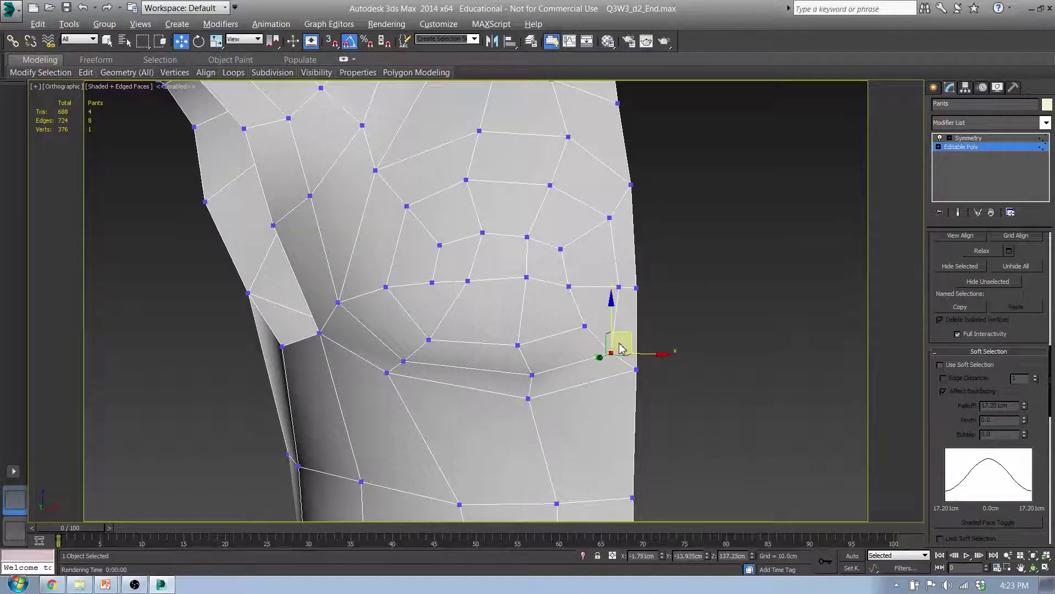
# Step: Select the six inner-chest vertices on and beside the centreline and move them forward in the side view
pyautogui.keyDown('alt'); pyautogui.moveTo(620, 348); pyautogui.dragTo(327, 294, button='middle'); pyautogui.keyUp('alt')
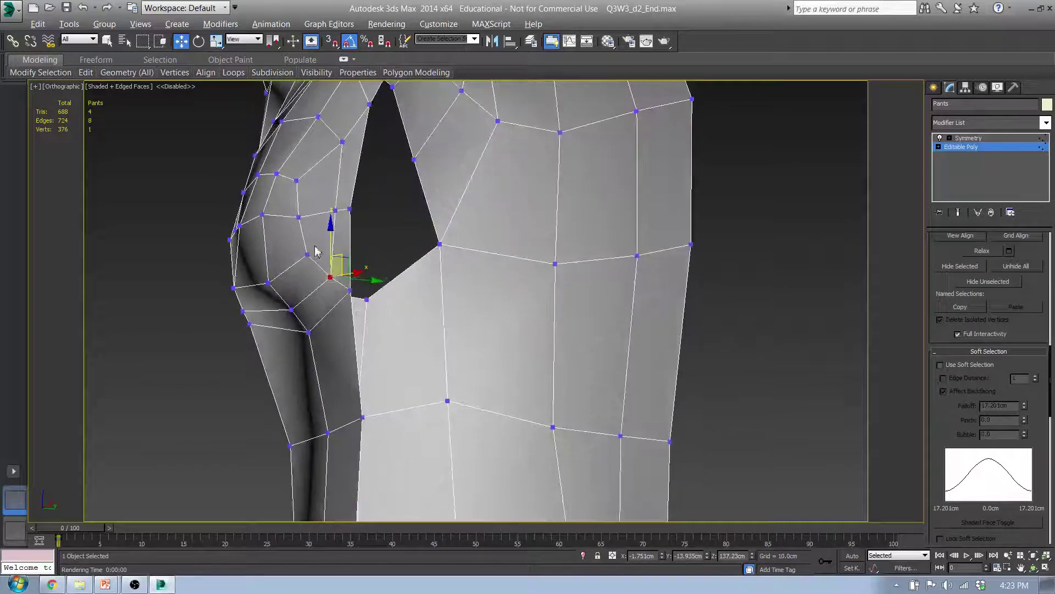
pyautogui.moveTo(317, 197); pyautogui.dragTo(329, 232)
pyautogui.moveTo(374, 297); pyautogui.dragTo(374, 297)
pyautogui.keyDown('ctrl'); pyautogui.click(343, 143); pyautogui.keyUp('ctrl')
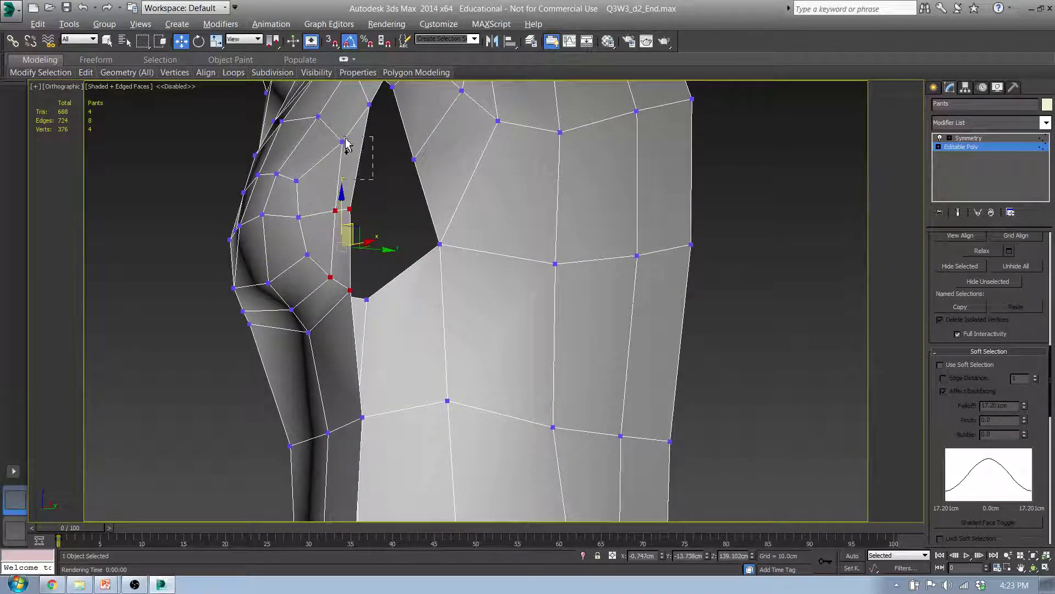
pyautogui.keyDown('ctrl'); pyautogui.click(368, 104); pyautogui.keyUp('ctrl')
pyautogui.keyDown('alt'); pyautogui.moveTo(369, 110); pyautogui.dragTo(383, 218, button='middle'); pyautogui.keyUp('alt')
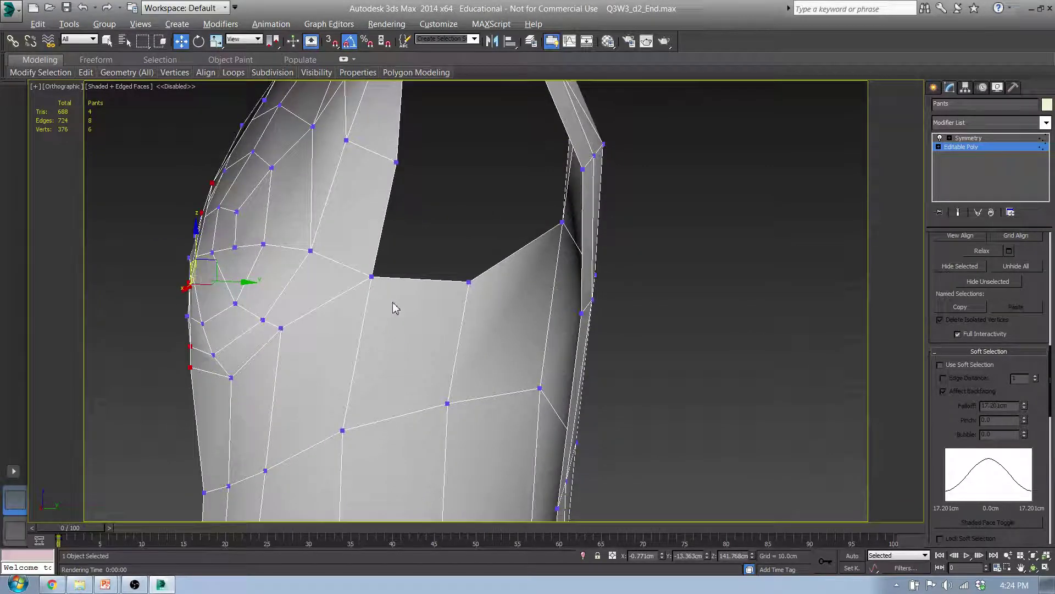
pyautogui.press('l')
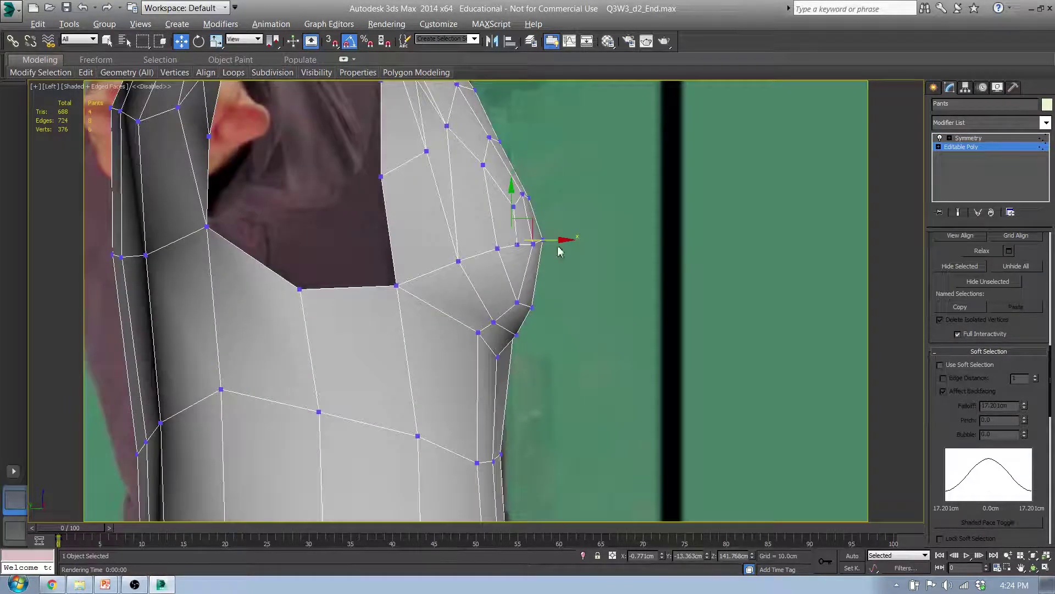
pyautogui.moveTo(566, 240); pyautogui.dragTo(567, 242)
pyautogui.hotkey('shift', 'z')
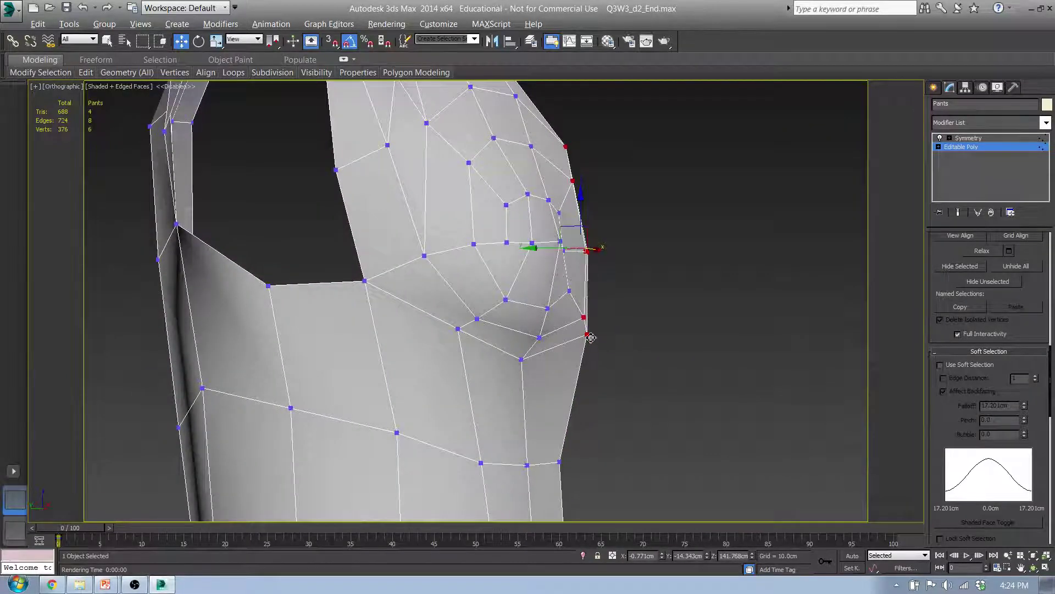
# Step: Push the under-chest centreline vertex back and down, and shift its inner neighbour slightly toward the centre and down
pyautogui.click(587, 335)
pyautogui.moveTo(577, 324); pyautogui.dragTo(555, 336)
pyautogui.keyDown('alt'); pyautogui.moveTo(588, 352); pyautogui.dragTo(522, 358, button='middle'); pyautogui.keyUp('alt')
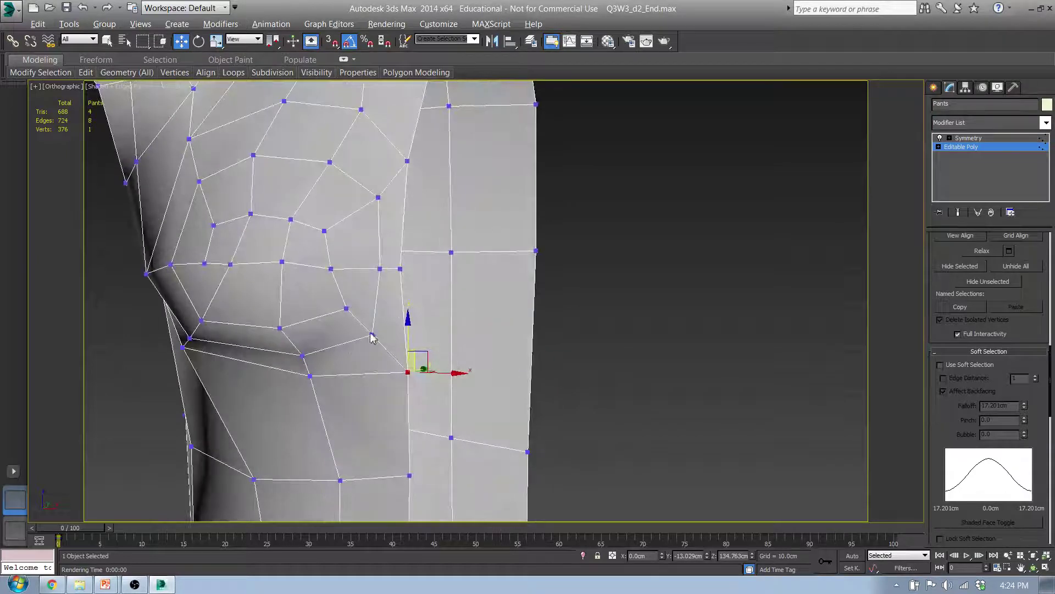
pyautogui.click(371, 336)
pyautogui.press('f')
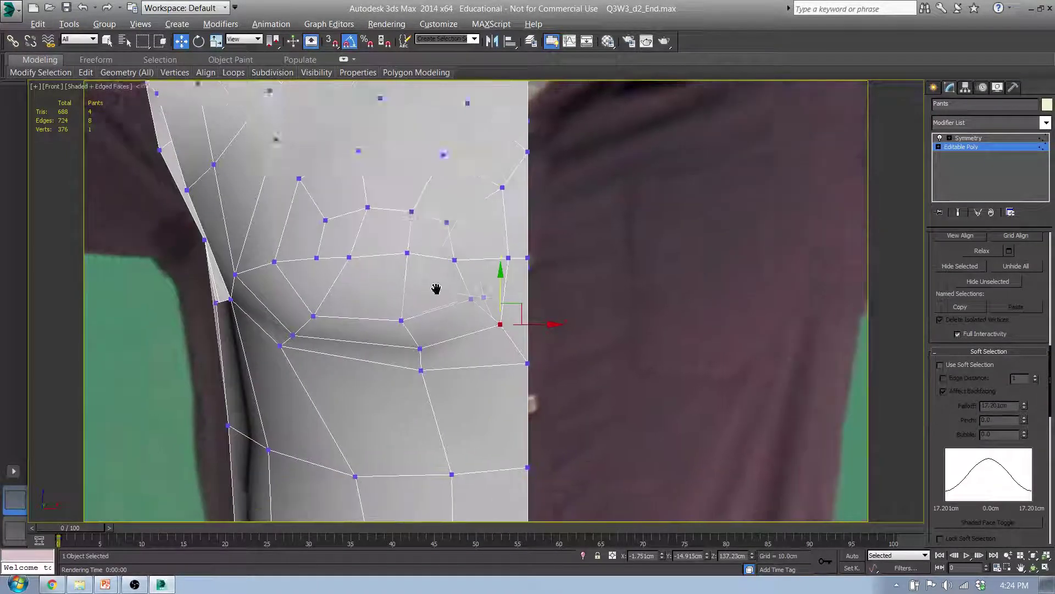
pyautogui.moveTo(436, 288); pyautogui.dragTo(408, 282, button='middle')
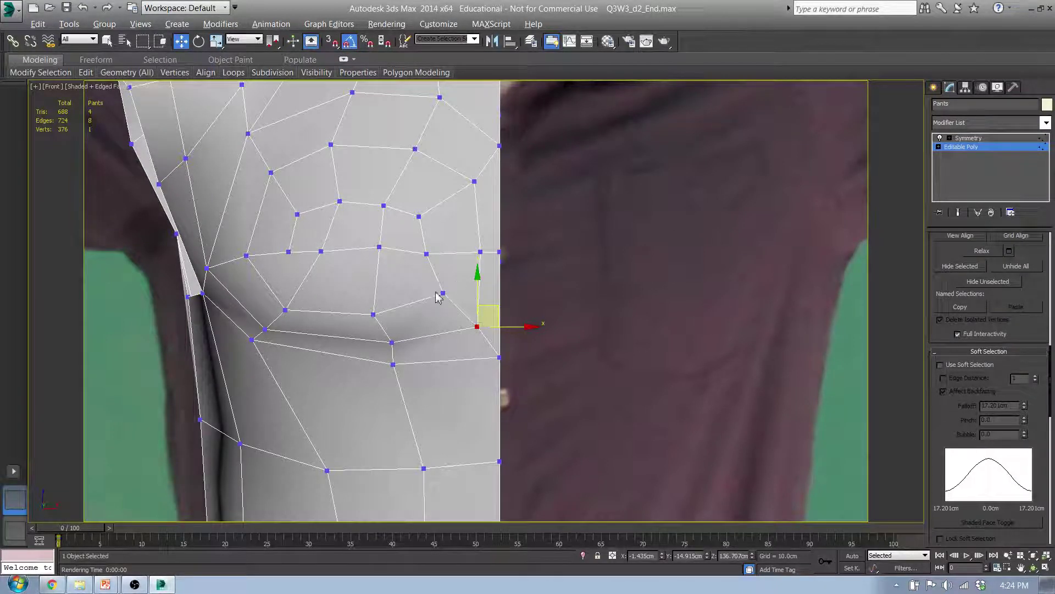
# Step: Raise the outer mid-chest vertex slightly, and raise the mid-chest centreline vertex together with its neighbour
pyautogui.click(288, 252)
pyautogui.moveTo(291, 222); pyautogui.dragTo(292, 212)
pyautogui.click(431, 257)
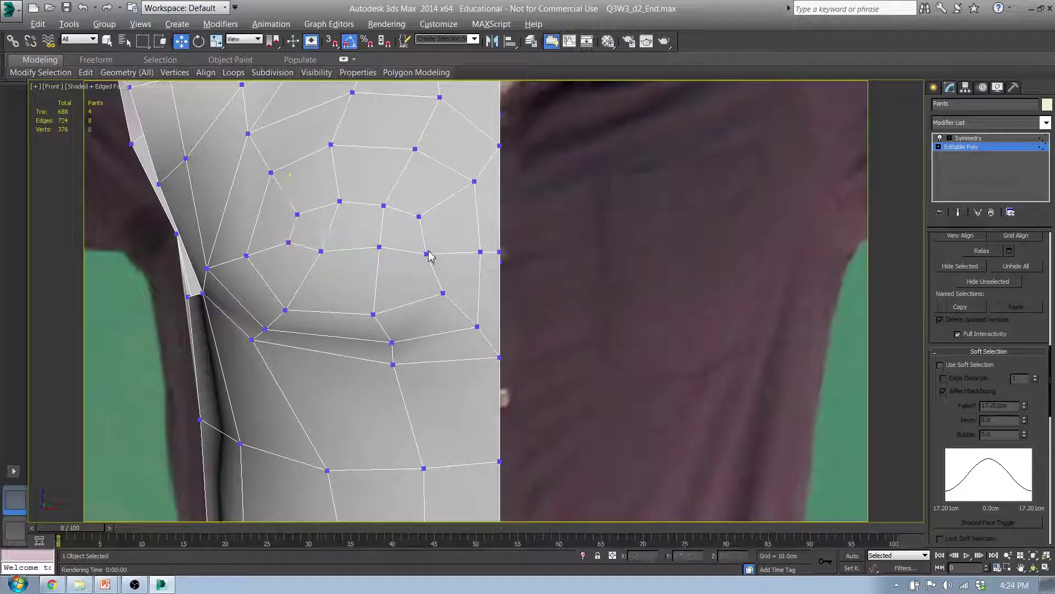
pyautogui.click(501, 253)
pyautogui.keyDown('ctrl'); pyautogui.click(481, 253); pyautogui.keyUp('ctrl')
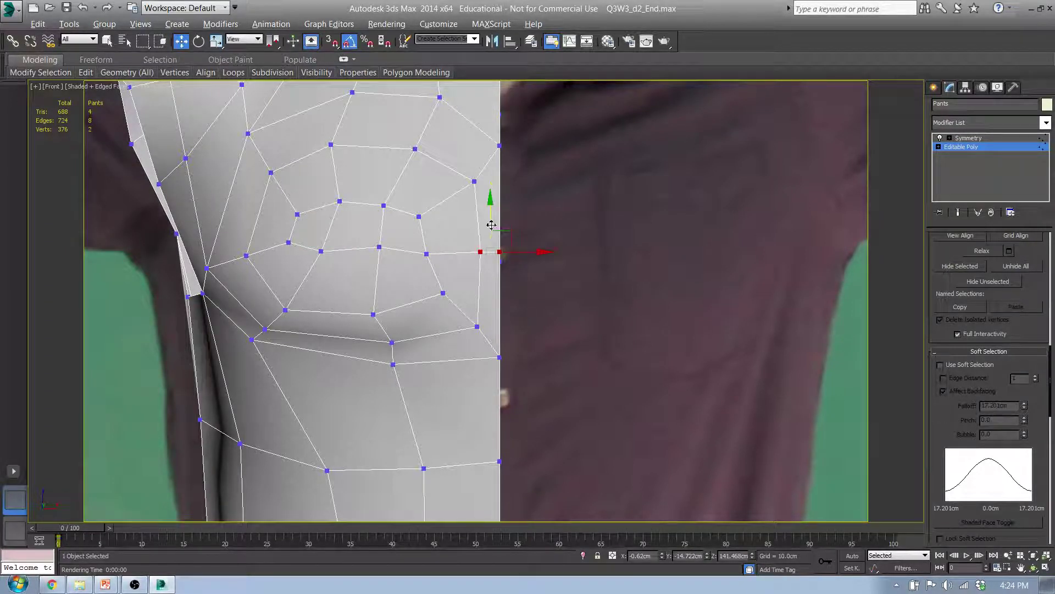
pyautogui.moveTo(491, 223); pyautogui.dragTo(491, 215)
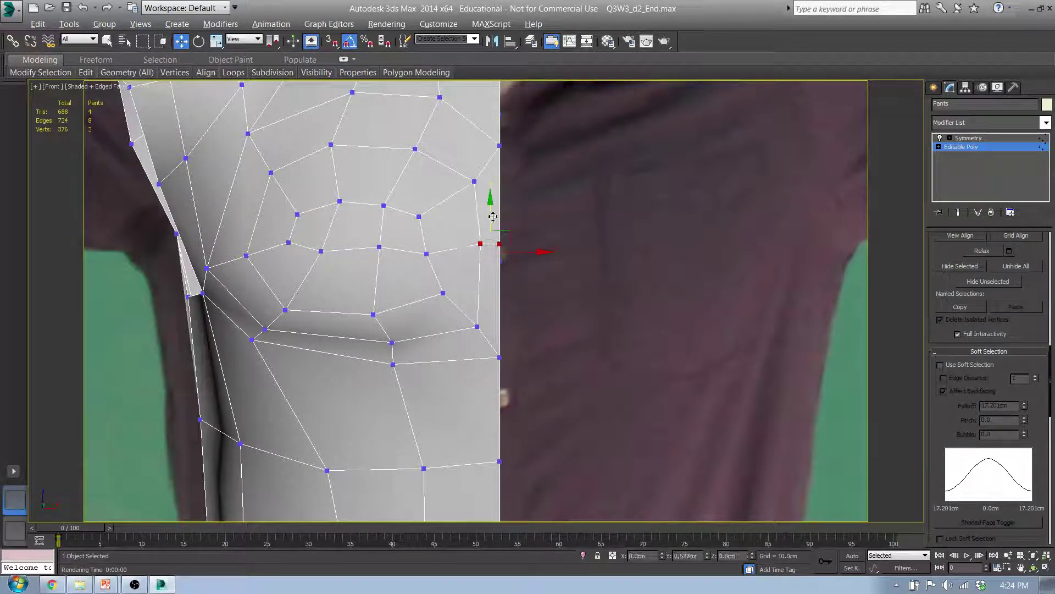
# Step: Insert one vertex on each of the two vertical edges at and beside the centreline below mid-chest, and return to vertex editing
pyautogui.press('2')
pyautogui.click(478, 296)
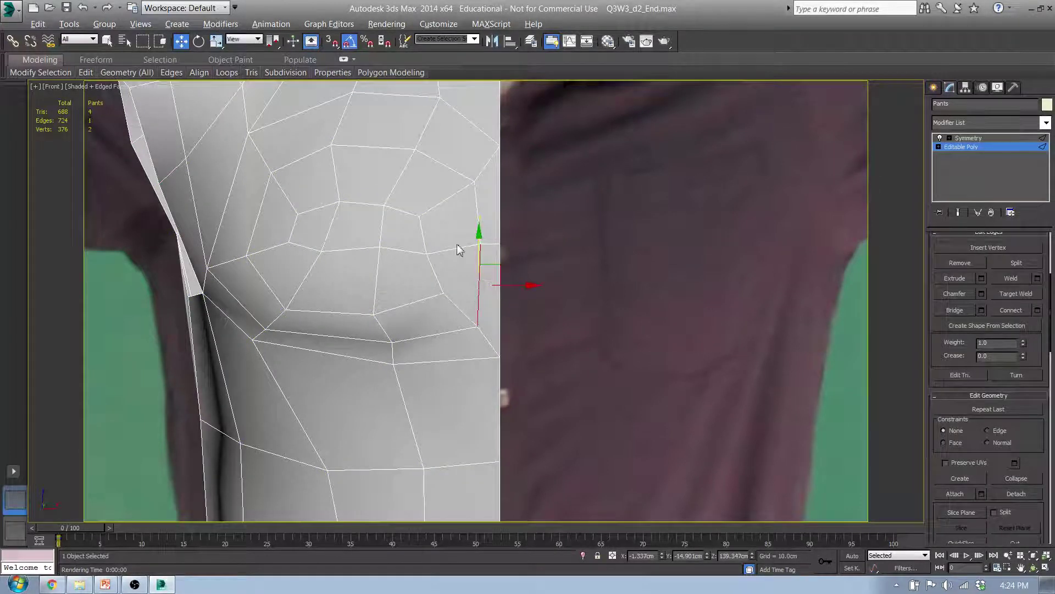
pyautogui.keyDown('ctrl'); pyautogui.click(501, 306); pyautogui.keyUp('ctrl')
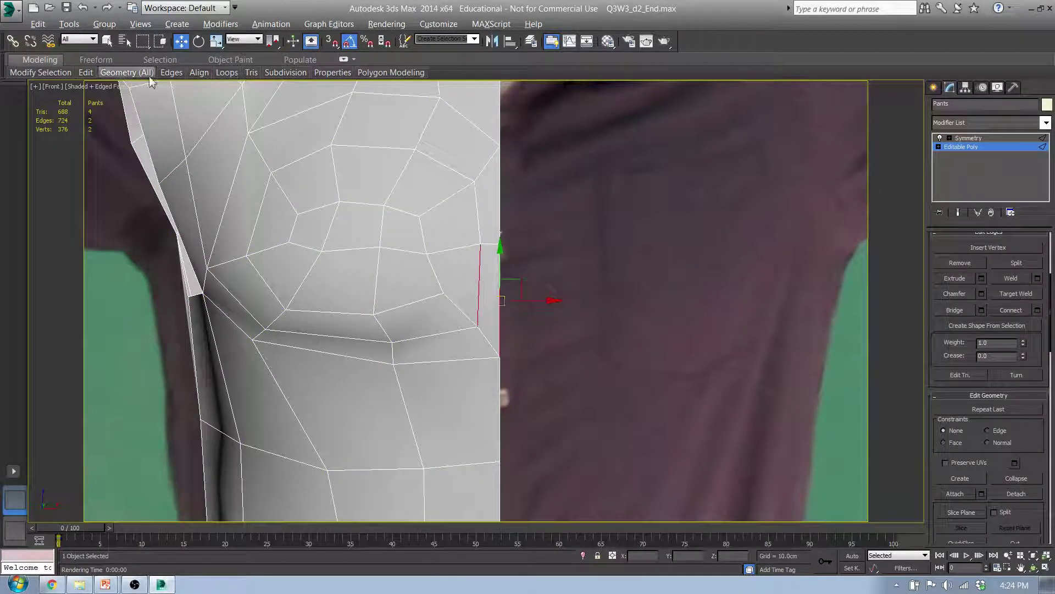
pyautogui.moveTo(167, 77)
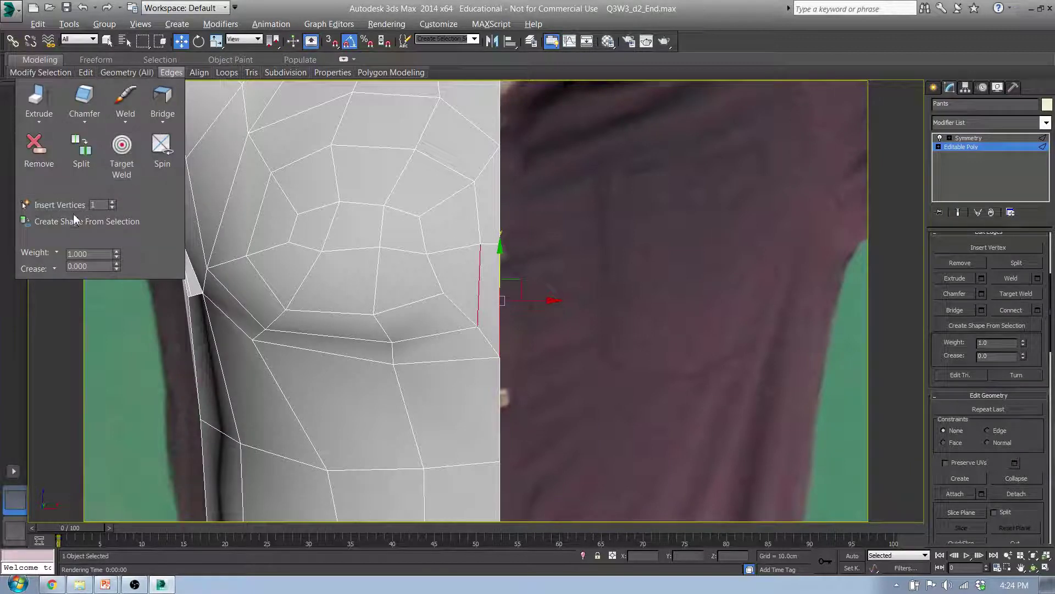
pyautogui.press('1')
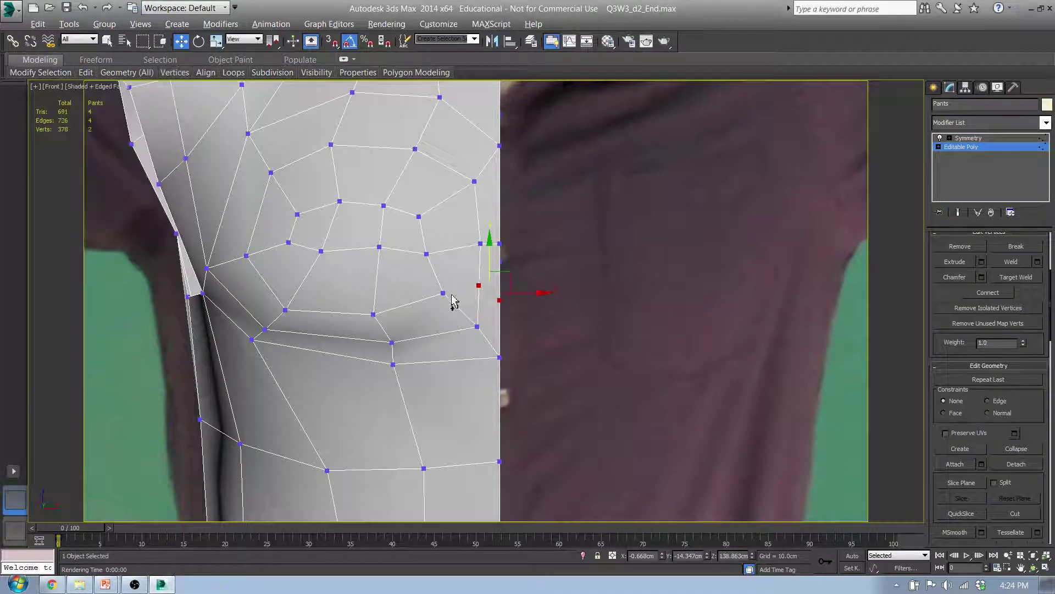
# Step: Connect the three vertices just below mid-chest with edges, and raise the mid-chest centreline vertex together with its inner neighbour
pyautogui.keyDown('ctrl'); pyautogui.click(443, 294); pyautogui.keyUp('ctrl')
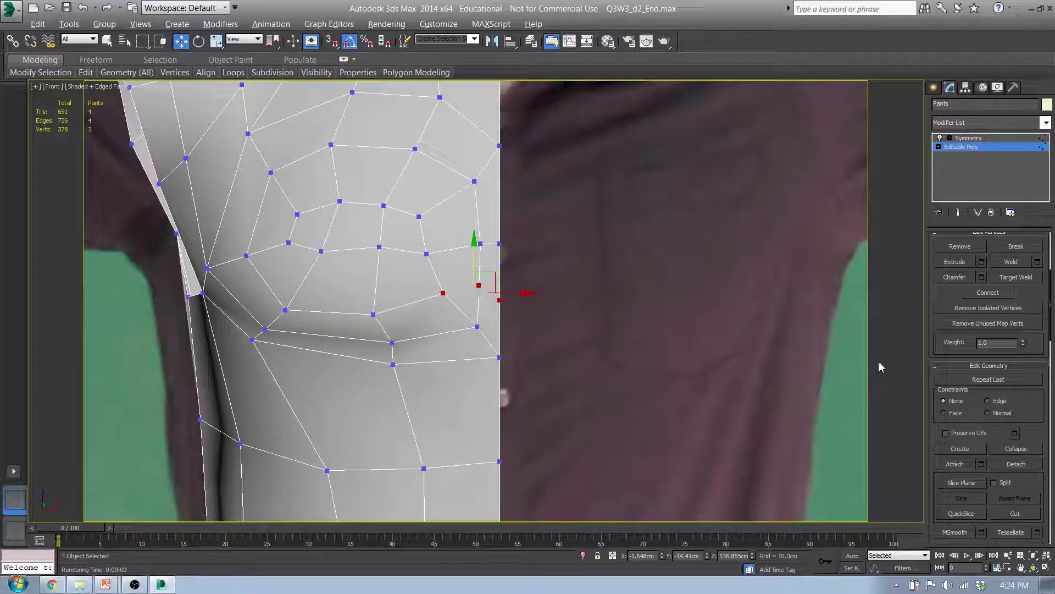
pyautogui.click(988, 293)
pyautogui.click(500, 243)
pyautogui.keyDown('ctrl'); pyautogui.click(481, 243); pyautogui.keyUp('ctrl')
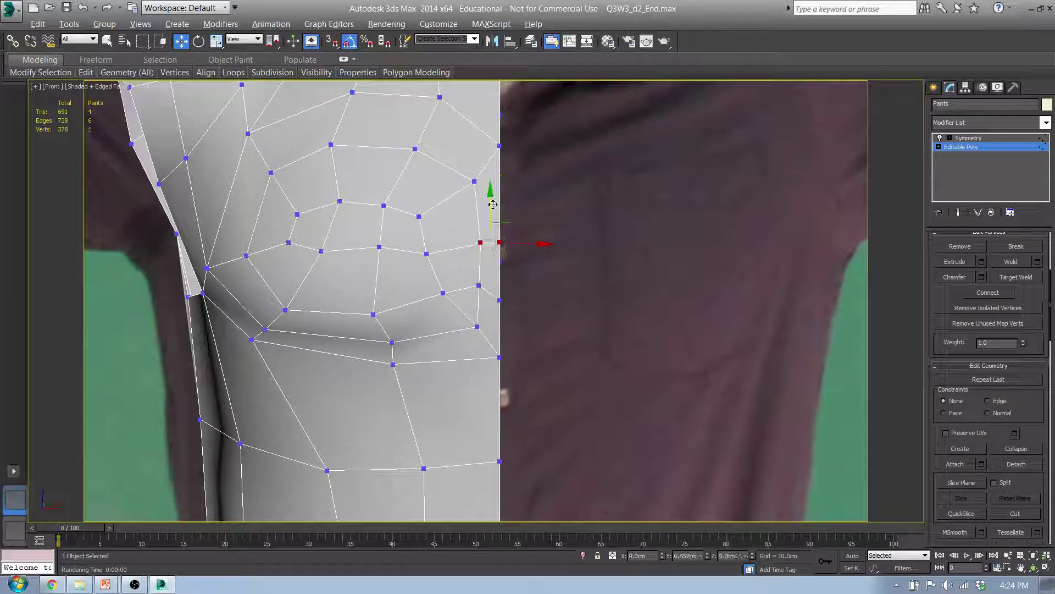
pyautogui.moveTo(490, 207); pyautogui.dragTo(490, 193)
# Step: Raise the centreline vertex just below mid-chest, and push the inner vertex beneath the chest slightly back
pyautogui.click(501, 302)
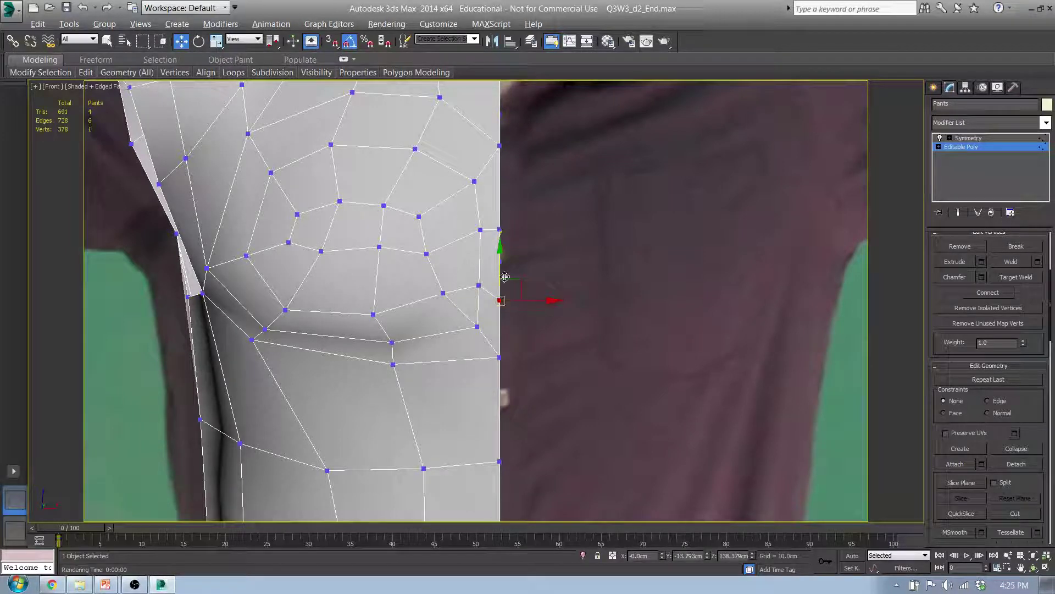
pyautogui.moveTo(500, 273); pyautogui.dragTo(501, 259)
pyautogui.keyDown('alt'); pyautogui.moveTo(512, 280); pyautogui.dragTo(434, 264, button='middle'); pyautogui.keyUp('alt')
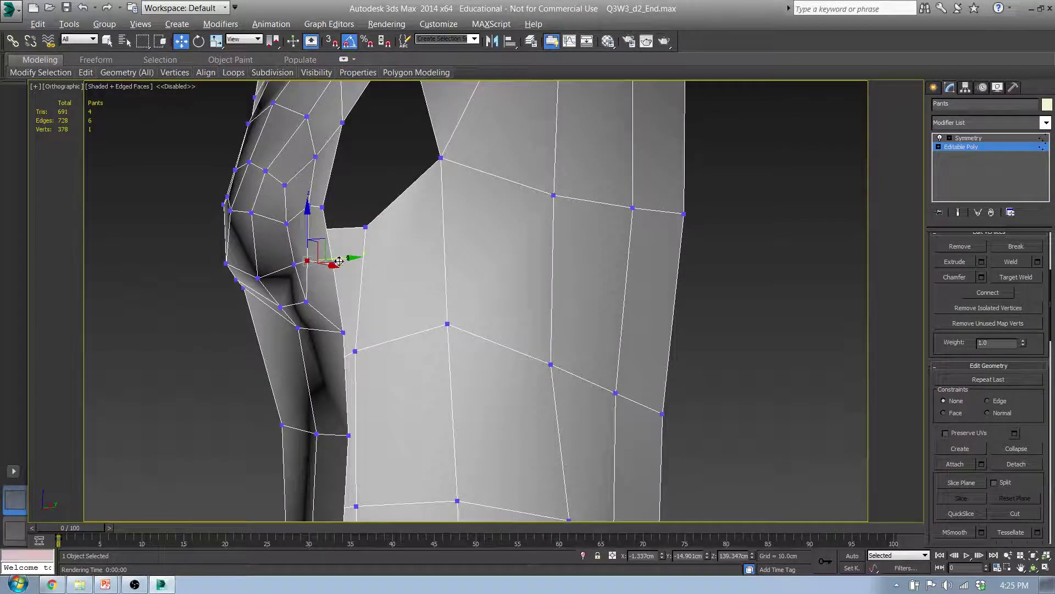
pyautogui.moveTo(322, 265)
pyautogui.keyDown('alt'); pyautogui.mouseDown(button='middle')
pyautogui.moveTo(325, 276)
pyautogui.moveTo(313, 275)
pyautogui.mouseUp(button='middle'); pyautogui.keyUp('alt')
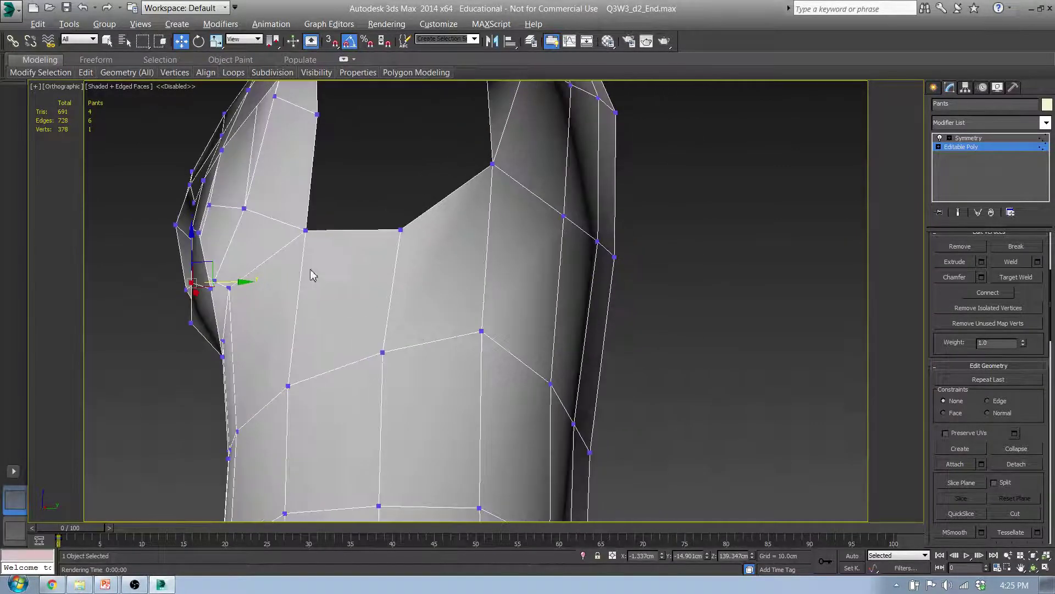
pyautogui.click(191, 324)
pyautogui.moveTo(227, 327); pyautogui.dragTo(243, 327)
# Step: Move the centreline vertex just below mid-chest forward, and lower the mid-chest centreline vertex together with its inner neighbour
pyautogui.click(210, 289)
pyautogui.keyDown('alt'); pyautogui.moveTo(250, 302); pyautogui.dragTo(277, 301, button='middle'); pyautogui.keyUp('alt')
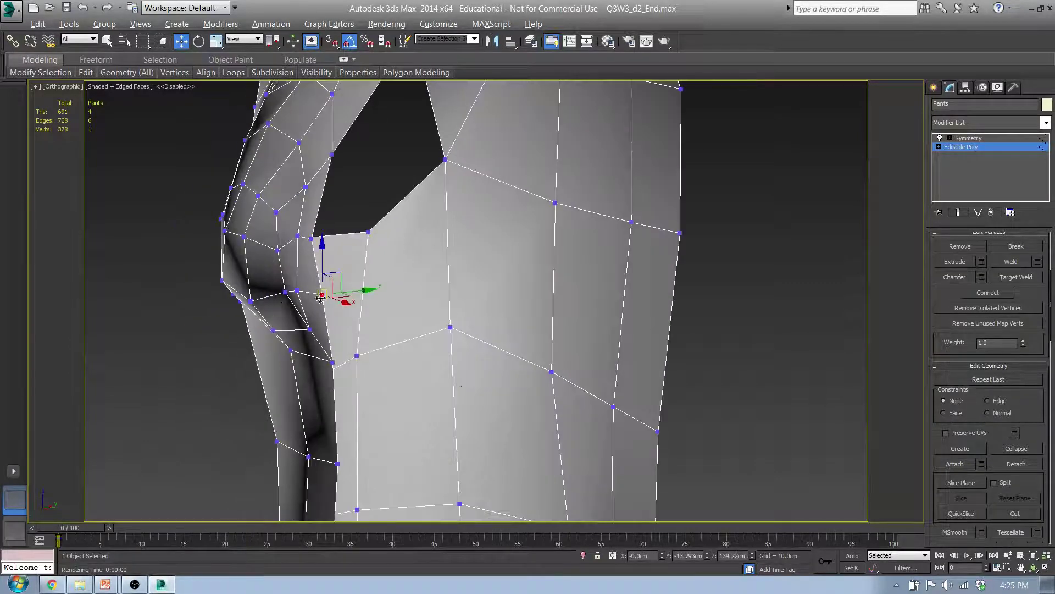
pyautogui.moveTo(352, 293); pyautogui.dragTo(321, 232)
pyautogui.keyDown('ctrl'); pyautogui.click(299, 292); pyautogui.keyUp('ctrl')
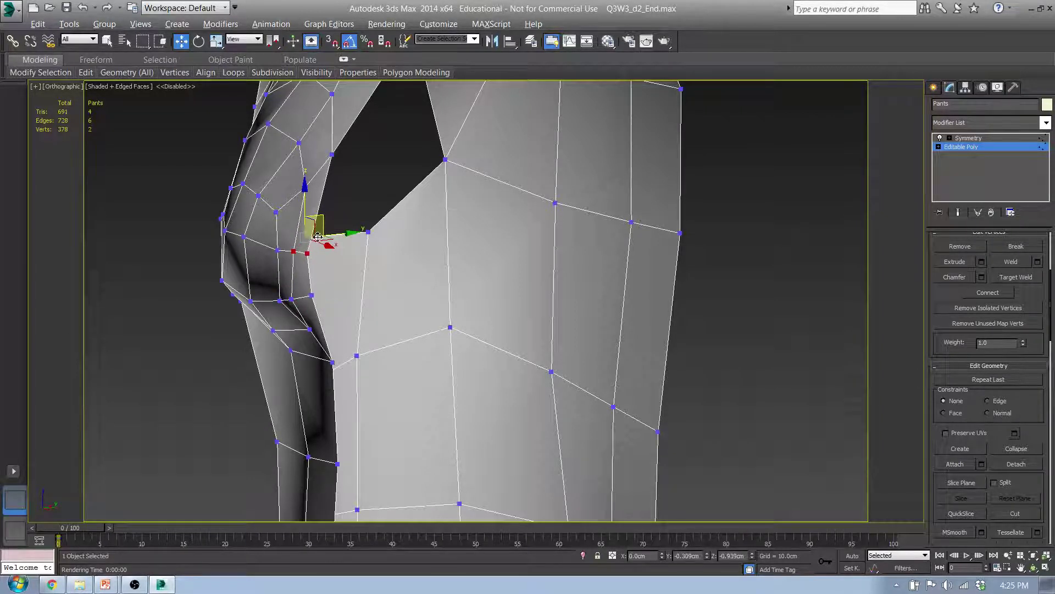
# Step: Push the mid-chest vertex beside the centreline back toward the body, as seen from the top
pyautogui.keyDown('alt'); pyautogui.moveTo(321, 236); pyautogui.dragTo(484, 286, button='middle'); pyautogui.keyUp('alt')
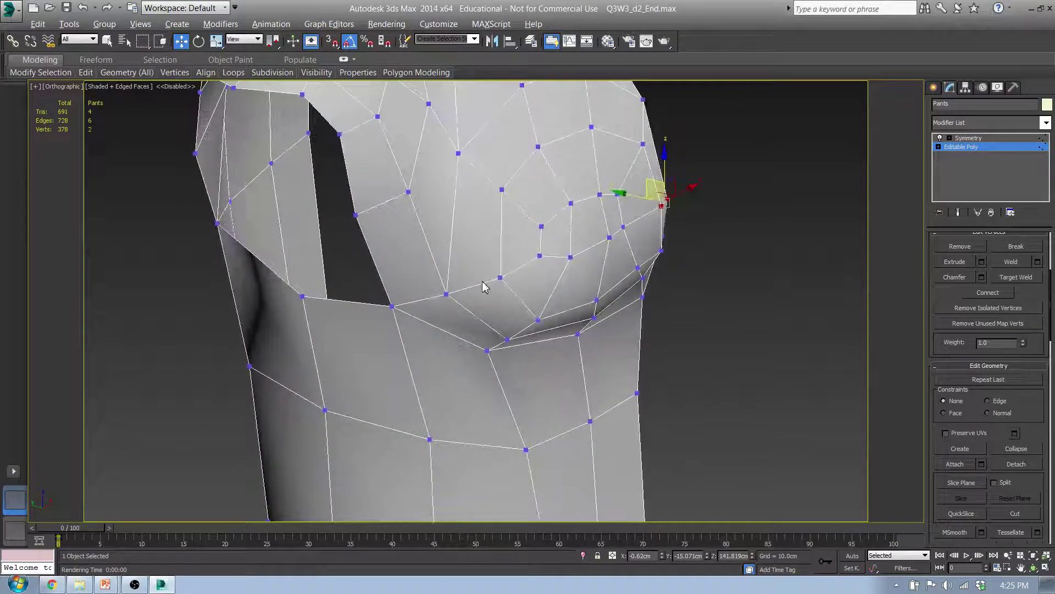
pyautogui.press('t')
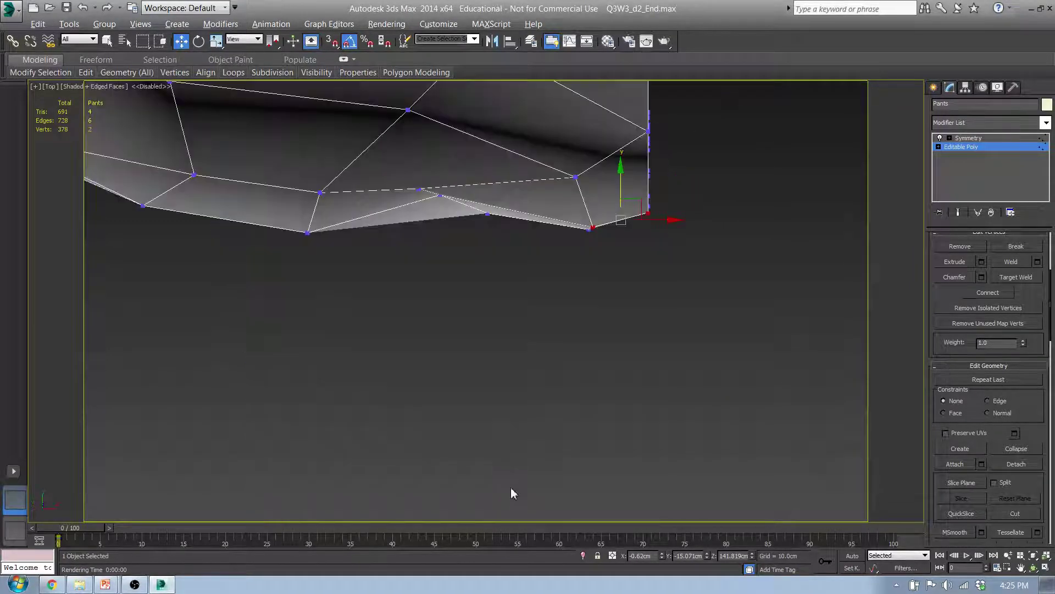
pyautogui.scroll(-3, 464, 469)
pyautogui.scroll(4, 452, 416)
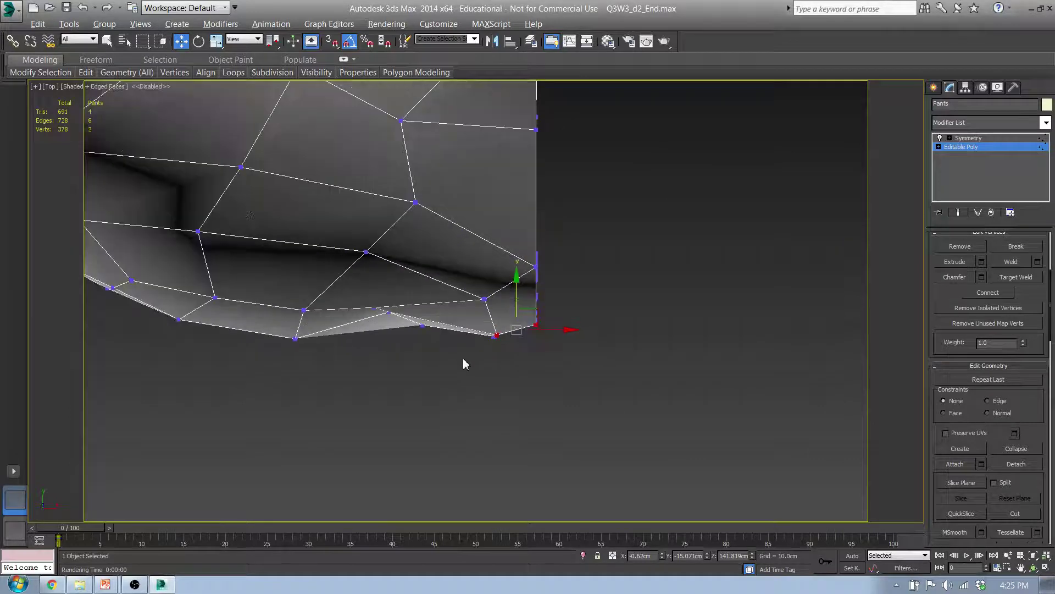
pyautogui.click(423, 325)
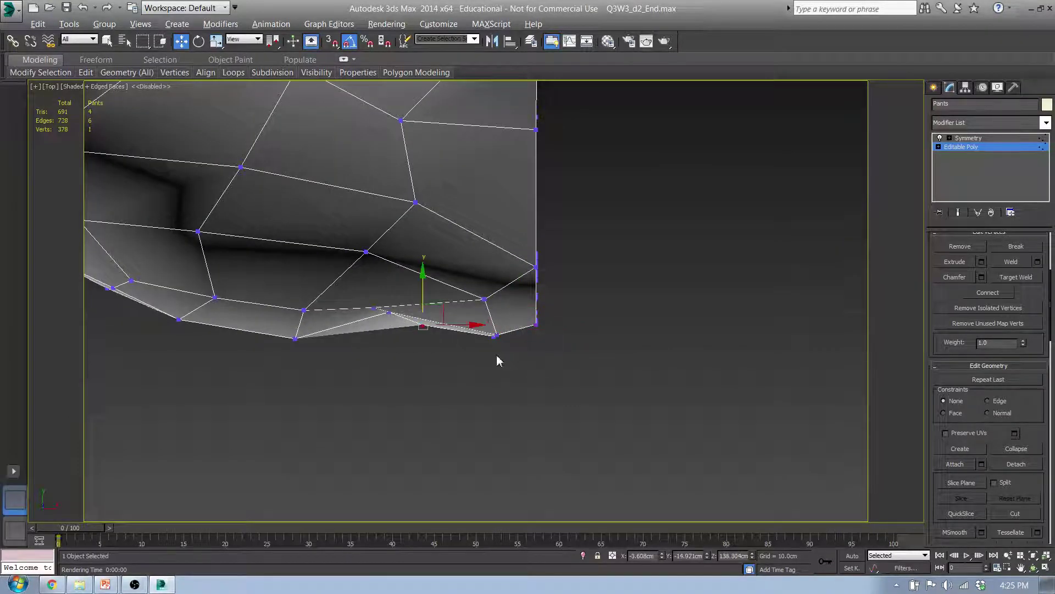
pyautogui.click(510, 343)
pyautogui.moveTo(509, 342); pyautogui.dragTo(516, 301)
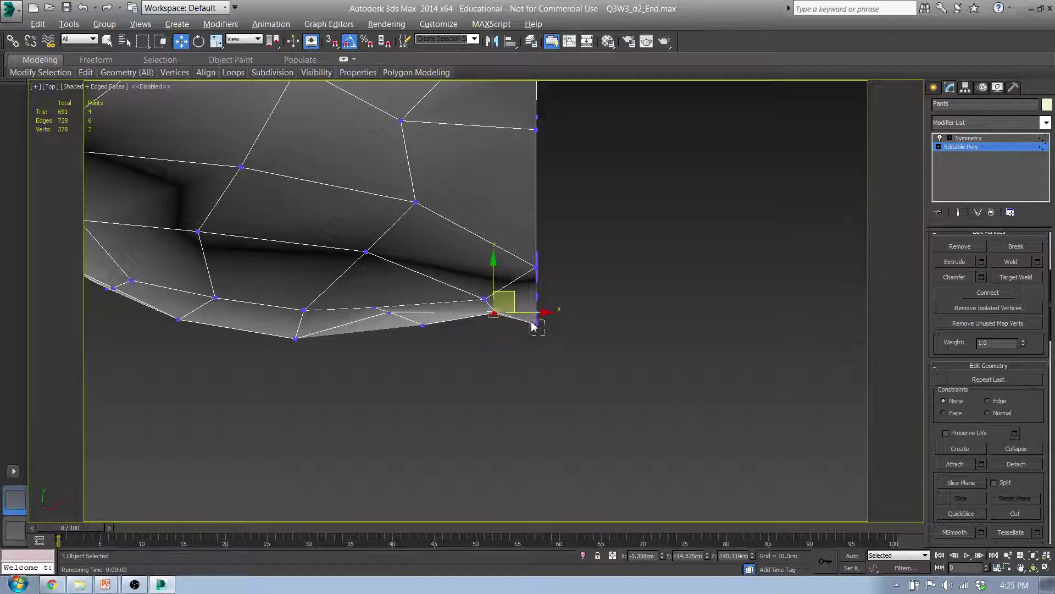
# Step: Push the mid-chest centreline vertex back, and move the third vertex of that row forward and toward the centre
pyautogui.click(536, 323)
pyautogui.keyDown('alt'); pyautogui.moveTo(539, 325); pyautogui.dragTo(528, 320, button='middle'); pyautogui.keyUp('alt')
pyautogui.moveTo(450, 241); pyautogui.dragTo(425, 314, button='middle')
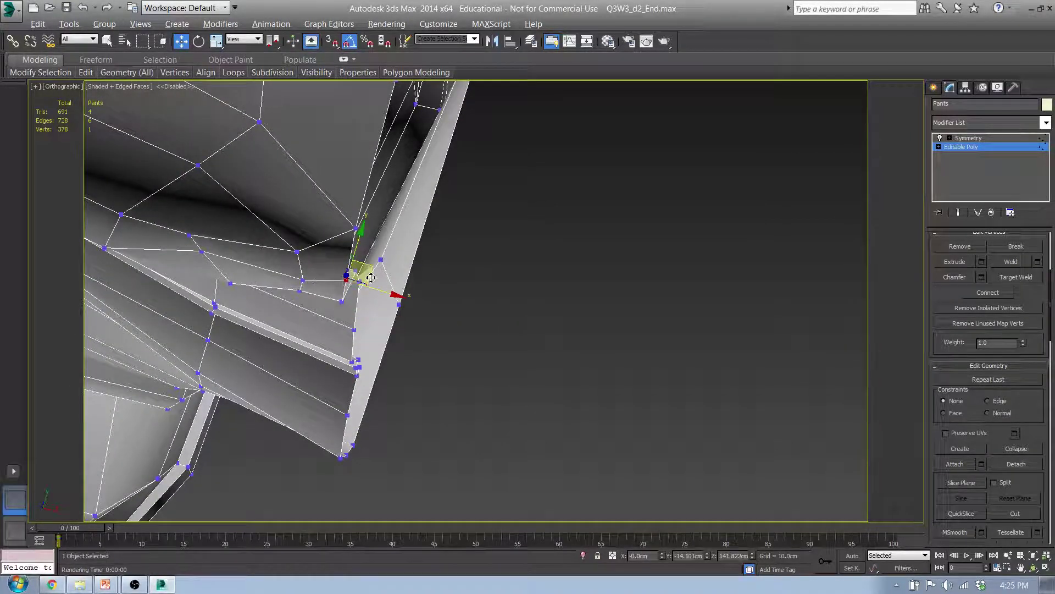
pyautogui.press('t')
pyautogui.click(374, 284)
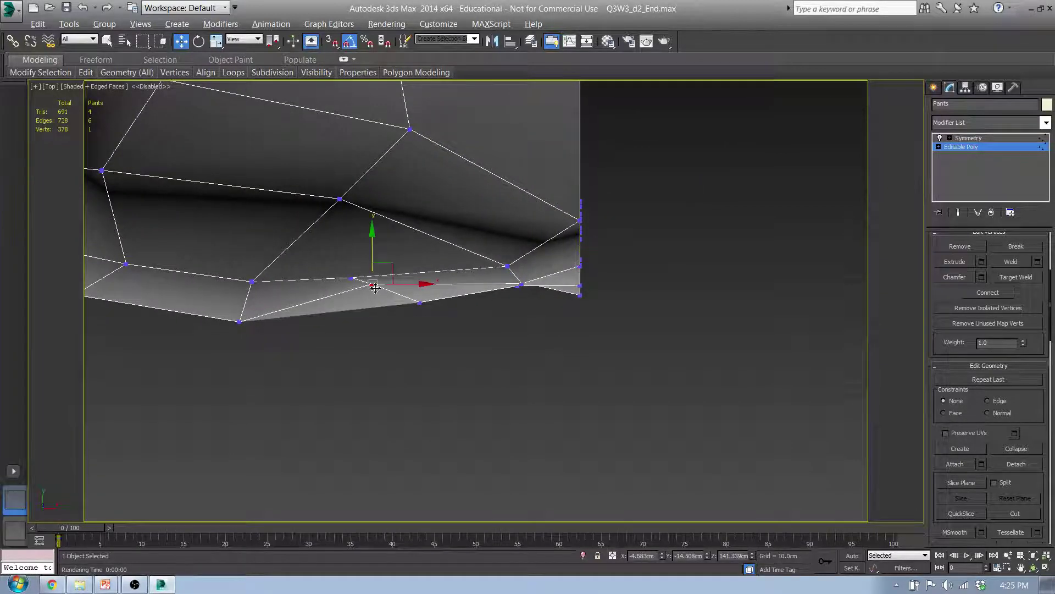
pyautogui.moveTo(380, 275); pyautogui.dragTo(507, 296)
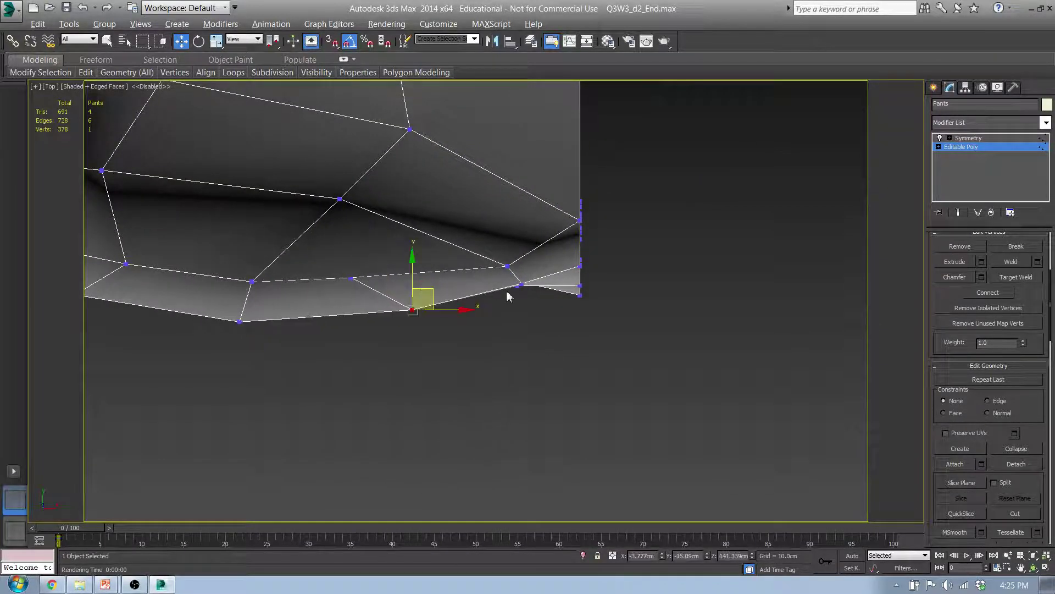
# Step: Push the centreline vertex just below mid-chest back and fine-tune its depth against the neighbouring row
pyautogui.click(581, 286)
pyautogui.moveTo(586, 323); pyautogui.dragTo(552, 344, button='middle')
pyautogui.press('f')
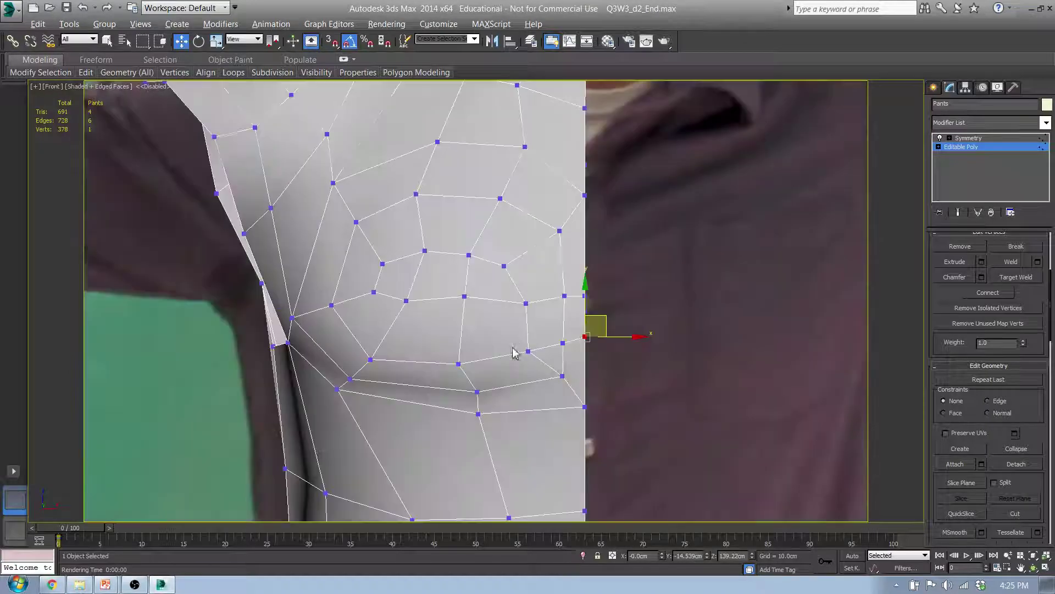
pyautogui.moveTo(546, 240); pyautogui.dragTo(411, 192, button='middle')
pyautogui.keyDown('alt'); pyautogui.moveTo(582, 315); pyautogui.dragTo(479, 316, button='middle'); pyautogui.keyUp('alt')
pyautogui.moveTo(188, 325); pyautogui.dragTo(307, 307, button='middle')
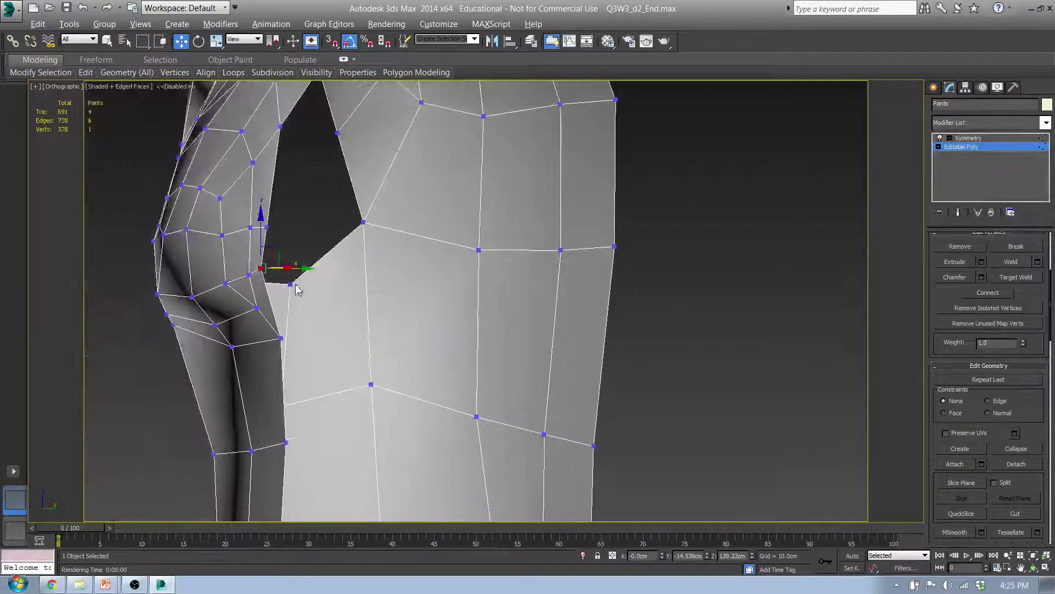
pyautogui.moveTo(296, 269); pyautogui.dragTo(306, 268)
pyautogui.keyDown('alt'); pyautogui.moveTo(306, 268); pyautogui.dragTo(325, 223, button='middle'); pyautogui.keyUp('alt')
pyautogui.keyDown('alt'); pyautogui.moveTo(508, 371); pyautogui.dragTo(508, 347, button='middle'); pyautogui.keyUp('alt')
pyautogui.moveTo(530, 404); pyautogui.dragTo(575, 269, button='middle')
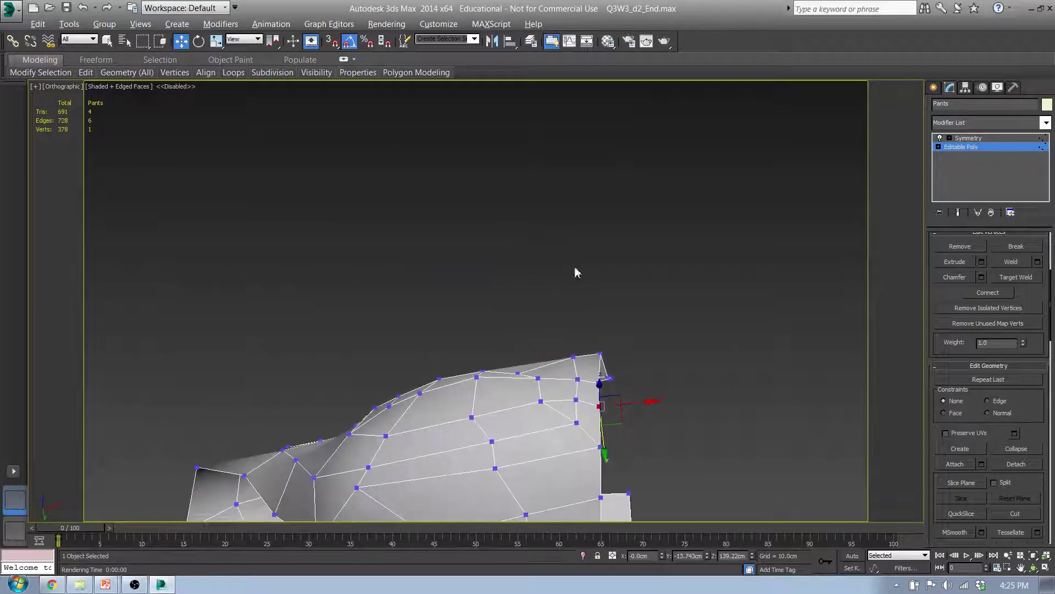
pyautogui.moveTo(609, 451); pyautogui.dragTo(604, 451)
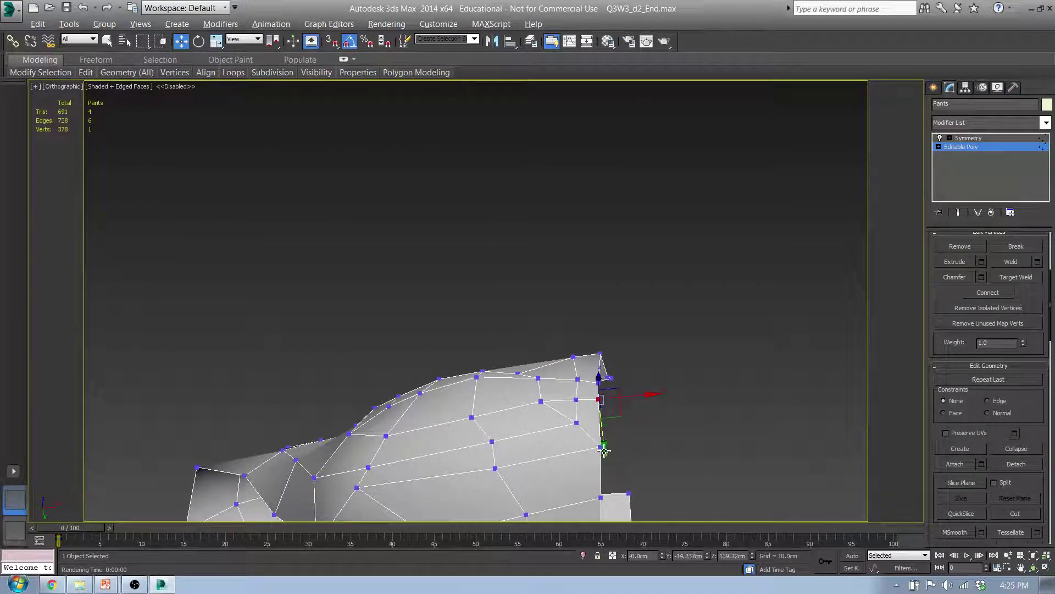
# Step: Shift the inner vertex beneath the chest away from the centreline and slightly up
pyautogui.click(602, 447)
pyautogui.click(577, 424)
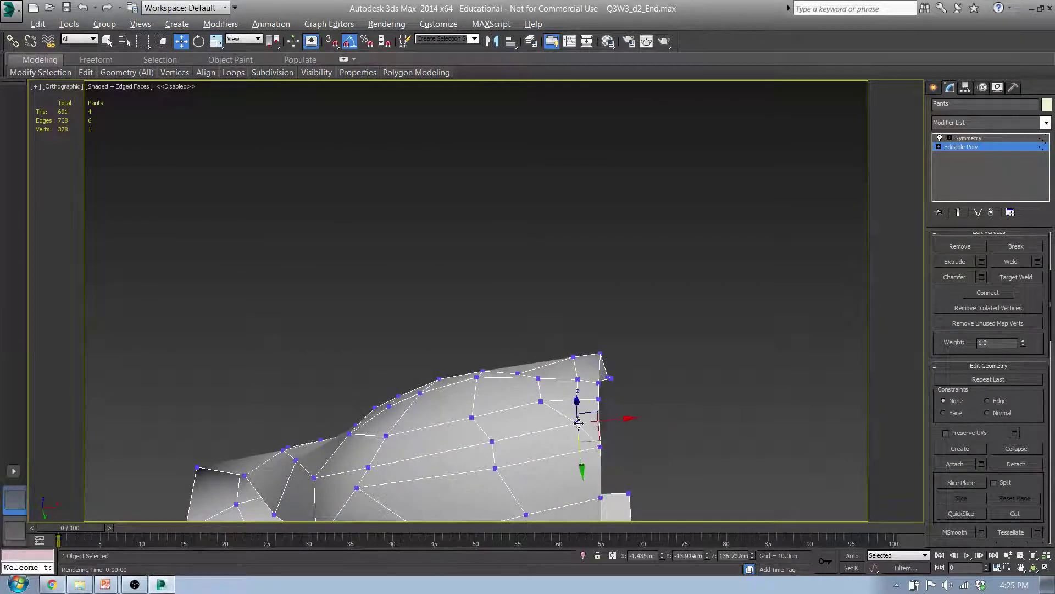
pyautogui.keyDown('alt'); pyautogui.moveTo(578, 425); pyautogui.dragTo(606, 498, button='middle'); pyautogui.keyUp('alt')
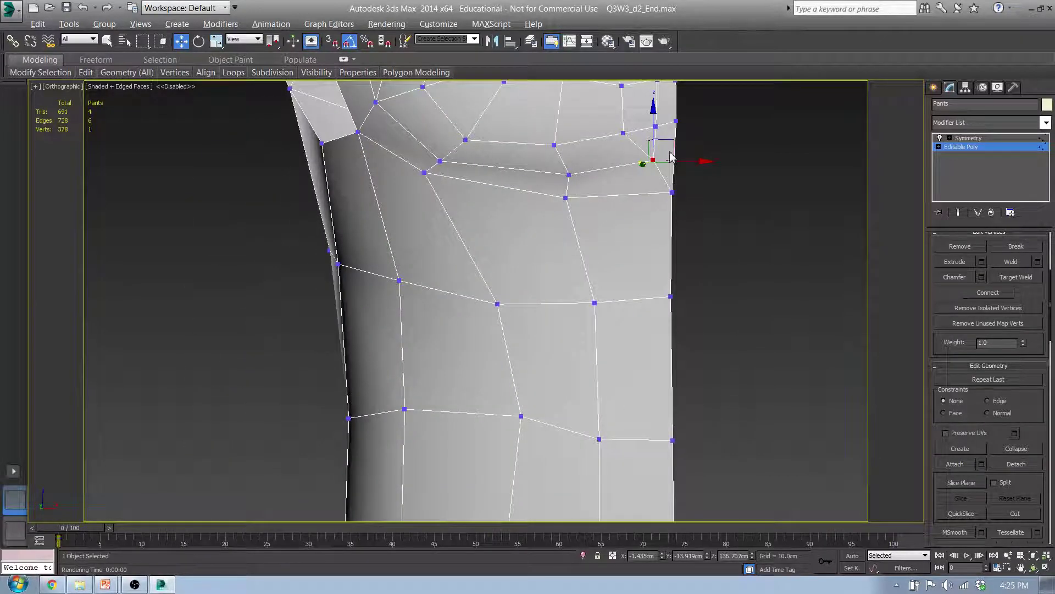
pyautogui.moveTo(671, 144); pyautogui.dragTo(660, 142)
pyautogui.moveTo(659, 142); pyautogui.dragTo(587, 299, button='middle')
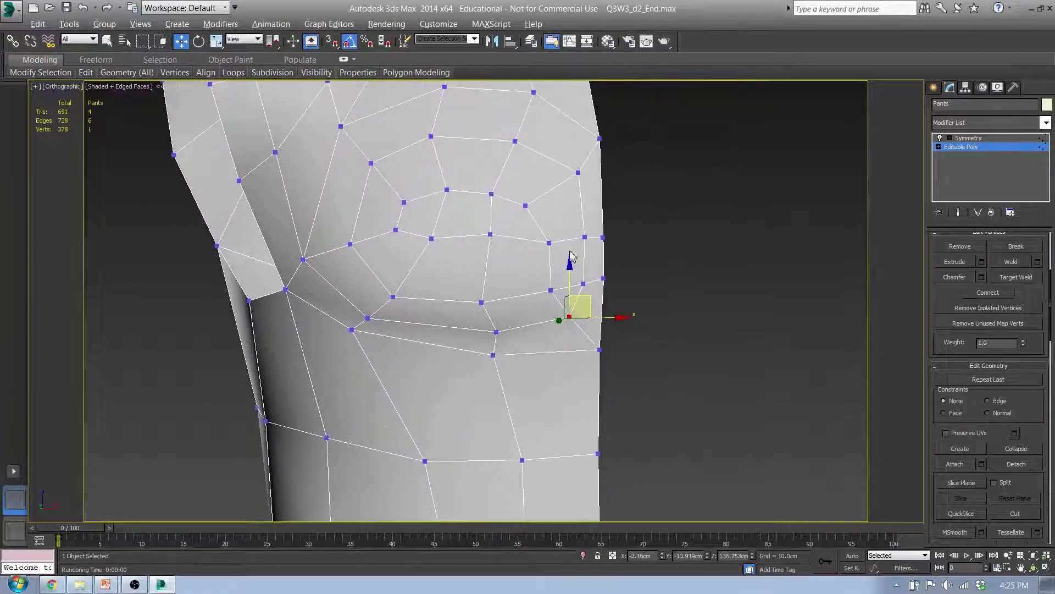
# Step: Move the upper inner-chest vertex beside the centreline slightly outward and down to even out the loop
pyautogui.click(579, 172)
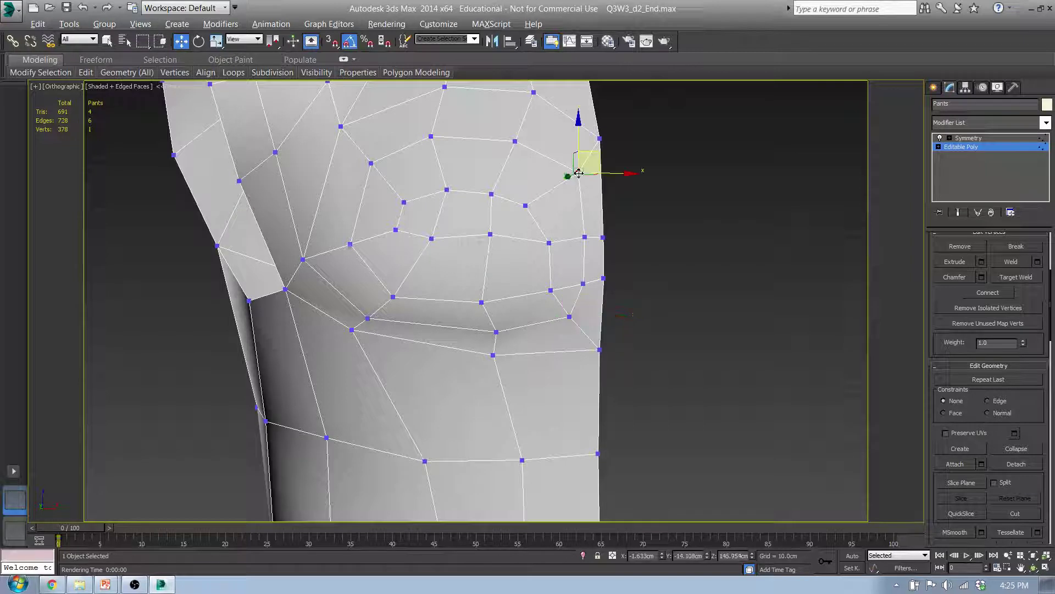
pyautogui.moveTo(600, 154); pyautogui.dragTo(593, 159)
pyautogui.moveTo(489, 239); pyautogui.dragTo(473, 216, button='middle')
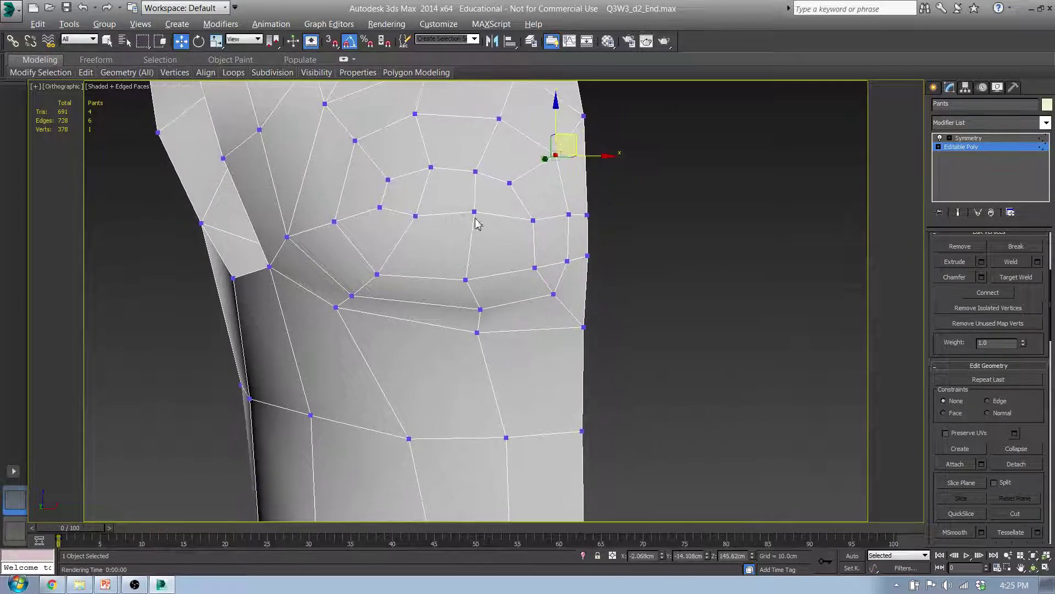
# Step: Select the two middle vertices of the mid-chest row and move them slightly down and outward
pyautogui.click(475, 212)
pyautogui.keyDown('ctrl'); pyautogui.click(418, 218); pyautogui.keyUp('ctrl')
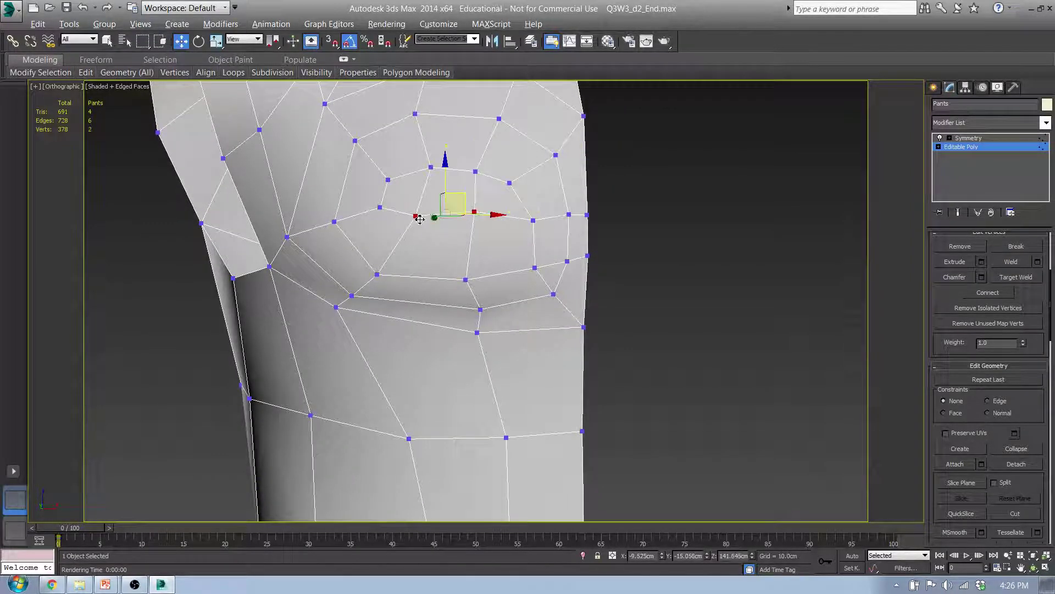
pyautogui.moveTo(455, 204); pyautogui.dragTo(451, 211)
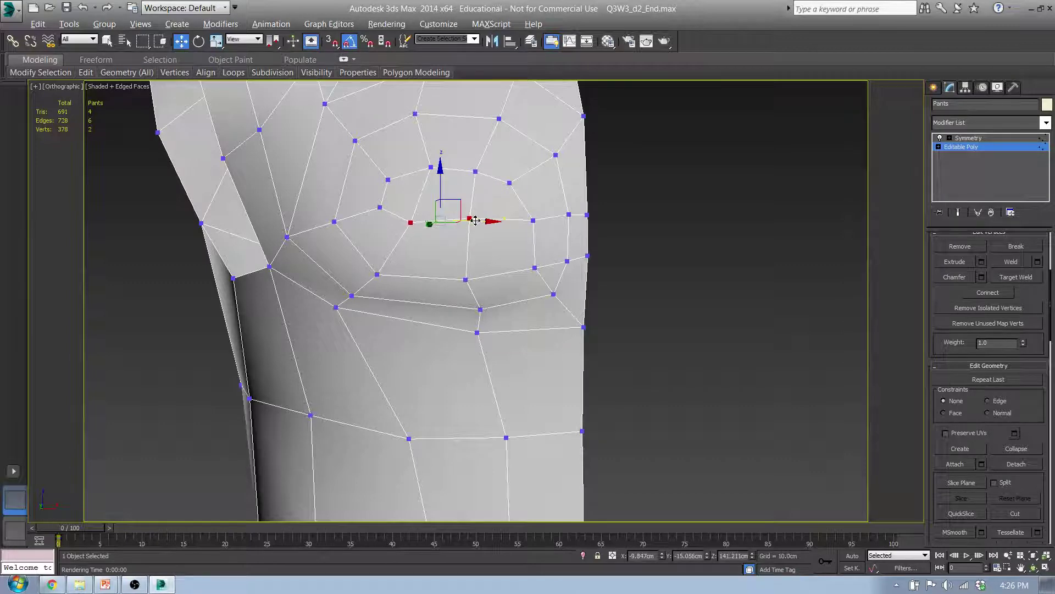
# Step: Move the inner one of those two mid-chest vertices slightly forward and down from a side angle
pyautogui.click(471, 222)
pyautogui.keyDown('alt'); pyautogui.moveTo(547, 233); pyautogui.dragTo(450, 223, button='middle'); pyautogui.keyUp('alt')
pyautogui.moveTo(449, 220); pyautogui.dragTo(591, 208, button='middle')
pyautogui.keyDown('alt'); pyautogui.moveTo(387, 211); pyautogui.dragTo(391, 261, button='middle'); pyautogui.keyUp('alt')
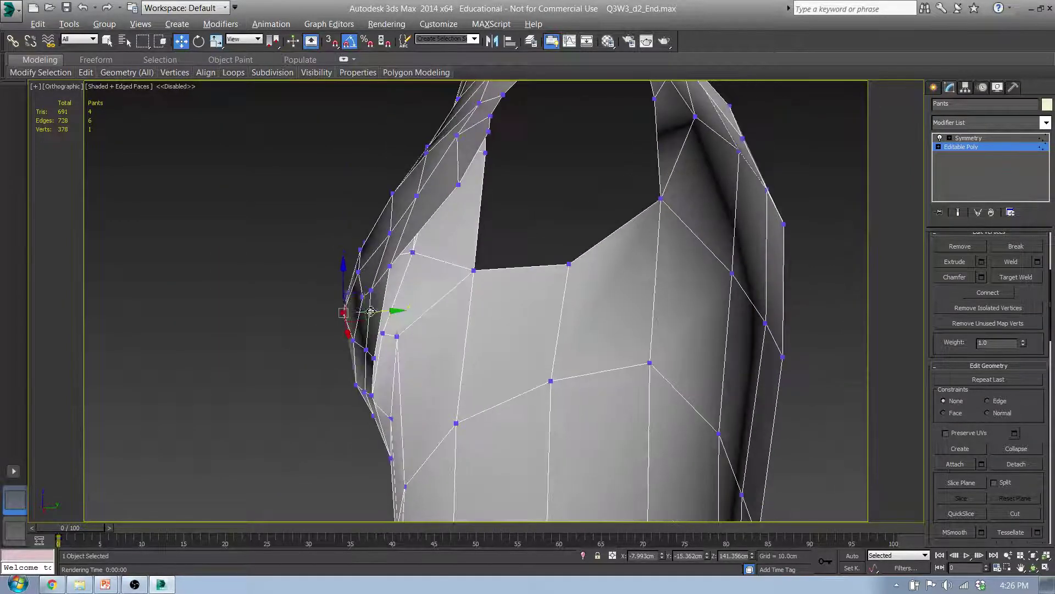
pyautogui.moveTo(367, 302); pyautogui.dragTo(365, 308)
pyautogui.keyDown('alt'); pyautogui.moveTo(366, 308); pyautogui.dragTo(478, 280, button='middle'); pyautogui.keyUp('alt')
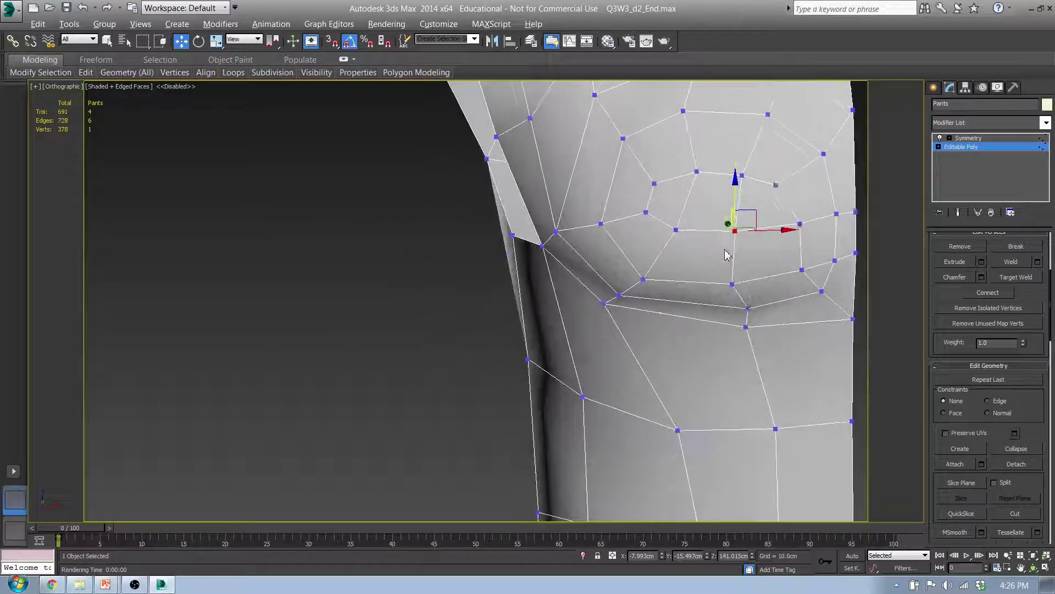
# Step: Shift the third mid-chest vertex from the centreline outward to even the spacing along its row
pyautogui.moveTo(727, 252); pyautogui.dragTo(566, 286, button='middle')
pyautogui.scroll(-1, 551, 292)
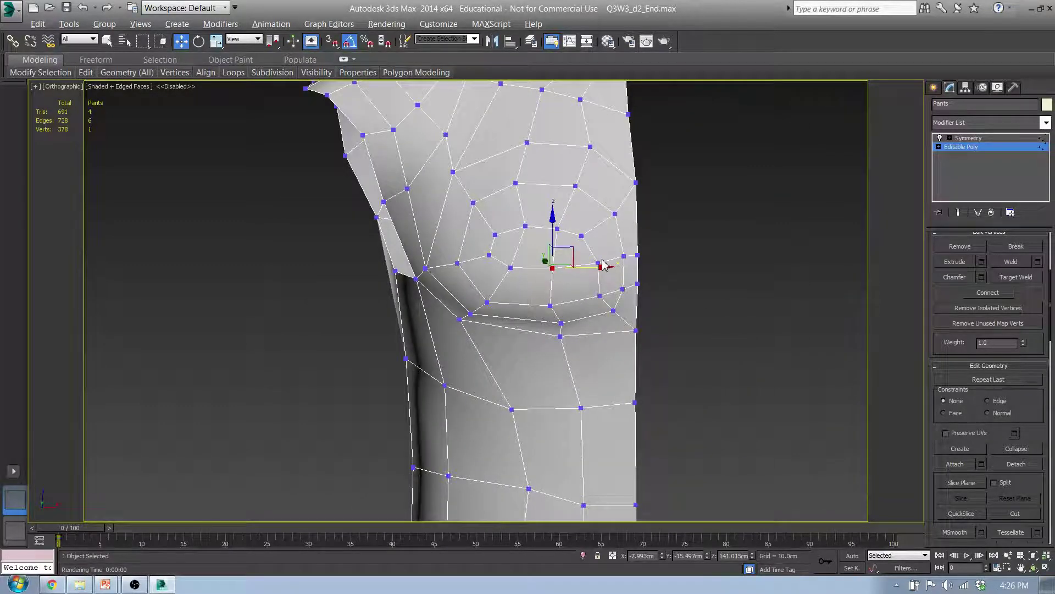
pyautogui.click(599, 263)
pyautogui.moveTo(630, 262); pyautogui.dragTo(622, 263)
pyautogui.moveTo(613, 291); pyautogui.dragTo(527, 274, button='middle')
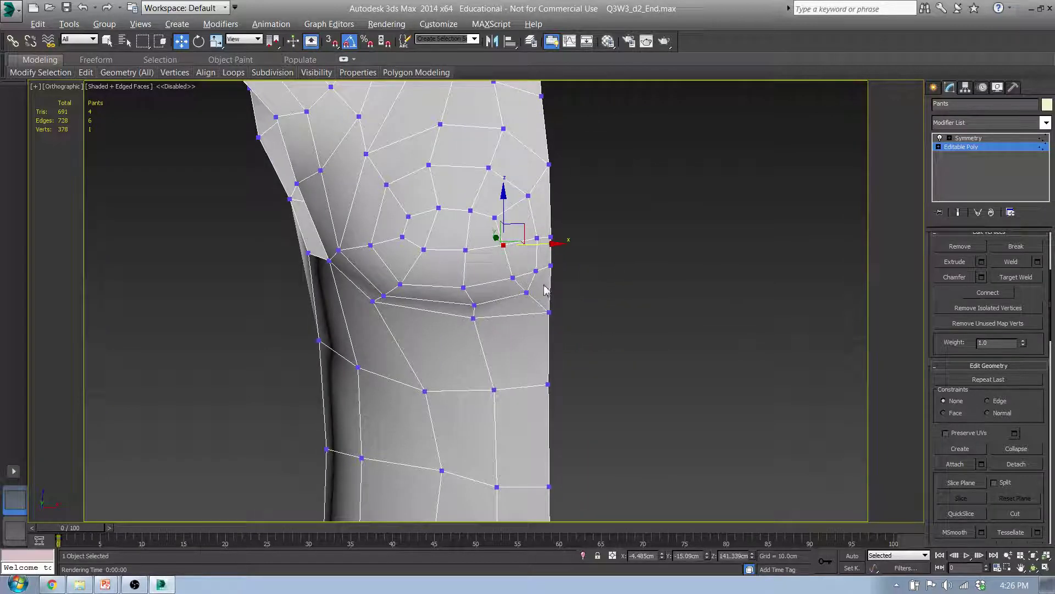
# Step: Raise the mid-chest centreline vertex by about 1 cm to smooth the inner-chest edge flow
pyautogui.moveTo(467, 228); pyautogui.dragTo(442, 268, button='middle')
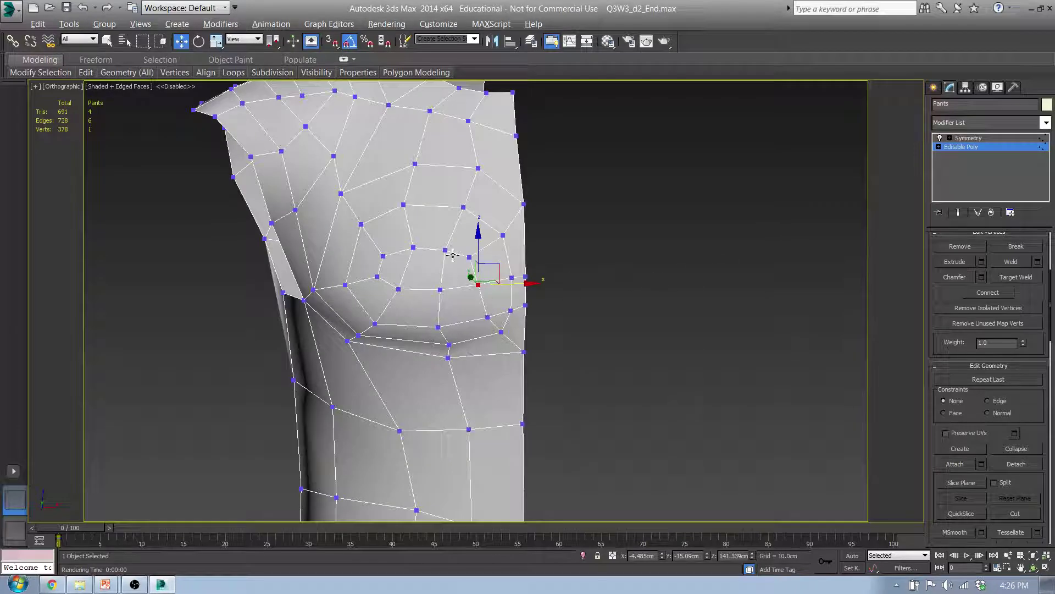
pyautogui.moveTo(683, 323); pyautogui.dragTo(658, 301, button='middle')
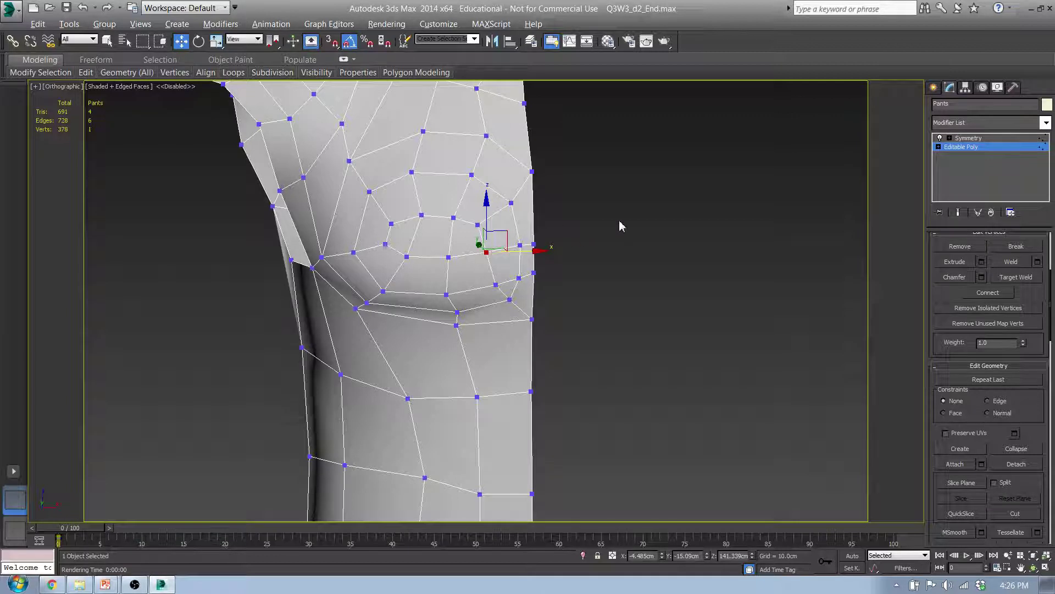
pyautogui.keyDown('alt'); pyautogui.moveTo(542, 248); pyautogui.dragTo(513, 271, button='middle'); pyautogui.keyUp('alt')
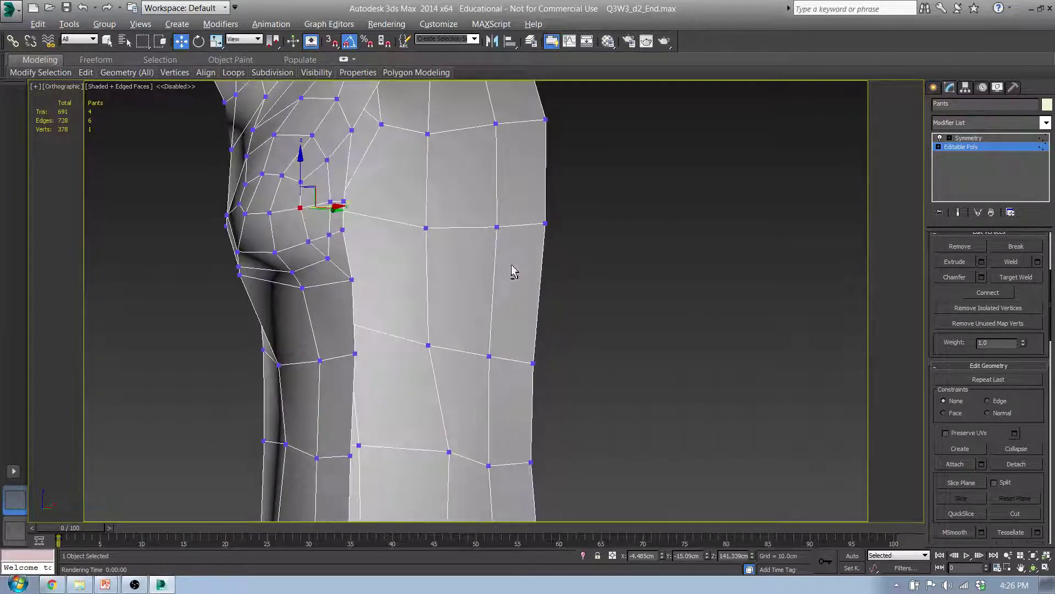
pyautogui.moveTo(345, 203); pyautogui.dragTo(346, 168)
pyautogui.keyDown('ctrl'); pyautogui.click(333, 202); pyautogui.keyUp('ctrl')
pyautogui.click(344, 197)
pyautogui.keyDown('alt'); pyautogui.moveTo(348, 168); pyautogui.dragTo(388, 214, button='middle'); pyautogui.keyUp('alt')
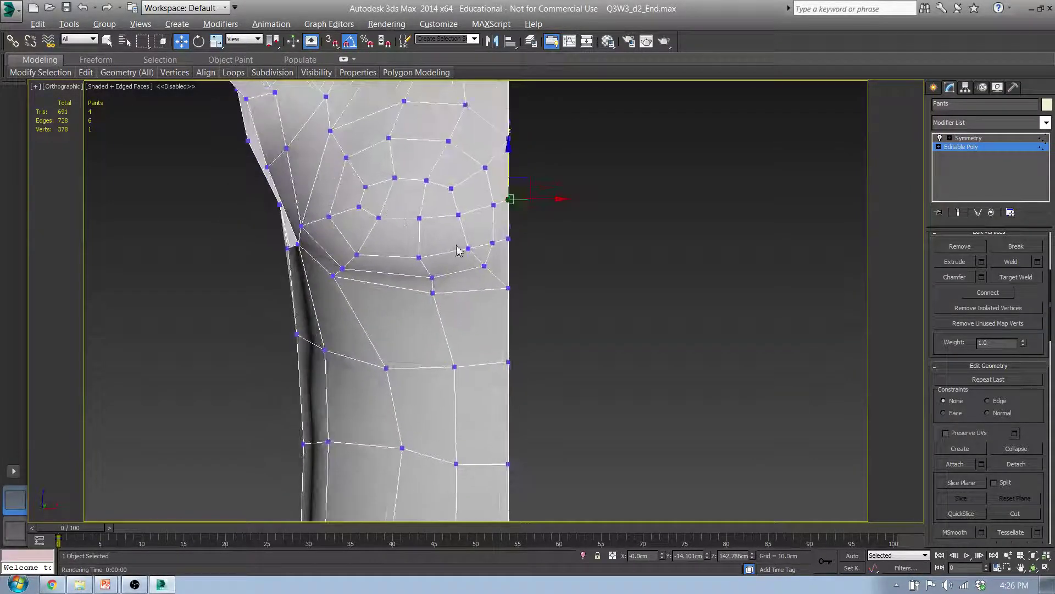
pyautogui.press('l')
pyautogui.moveTo(624, 219); pyautogui.dragTo(596, 221, button='middle')
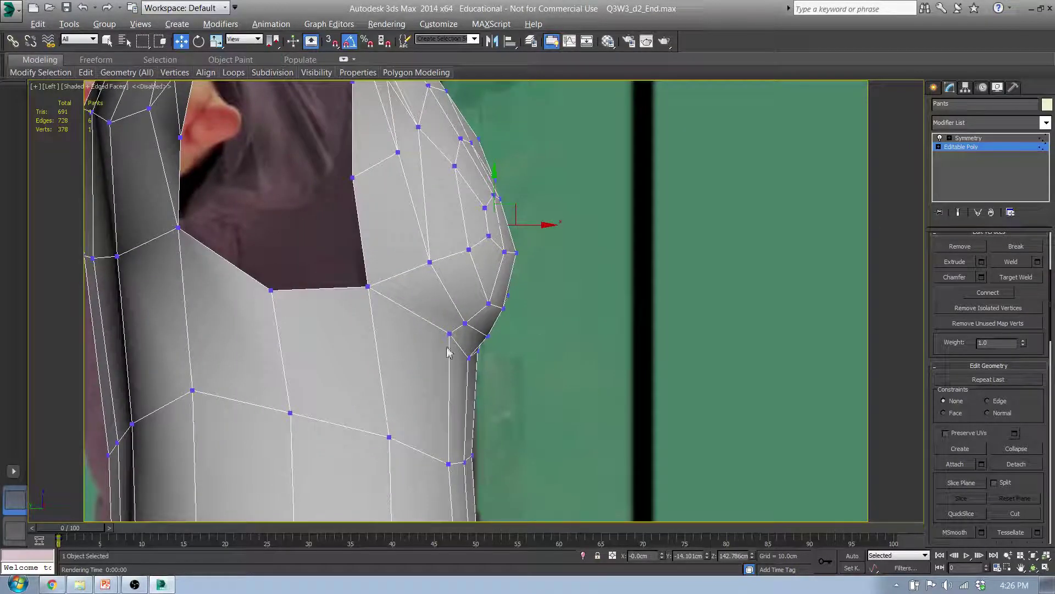
# Step: Move the outer vertex of the row just under the bust and the vertex directly below it backward in side view
pyautogui.click(449, 333)
pyautogui.moveTo(469, 316); pyautogui.dragTo(453, 317)
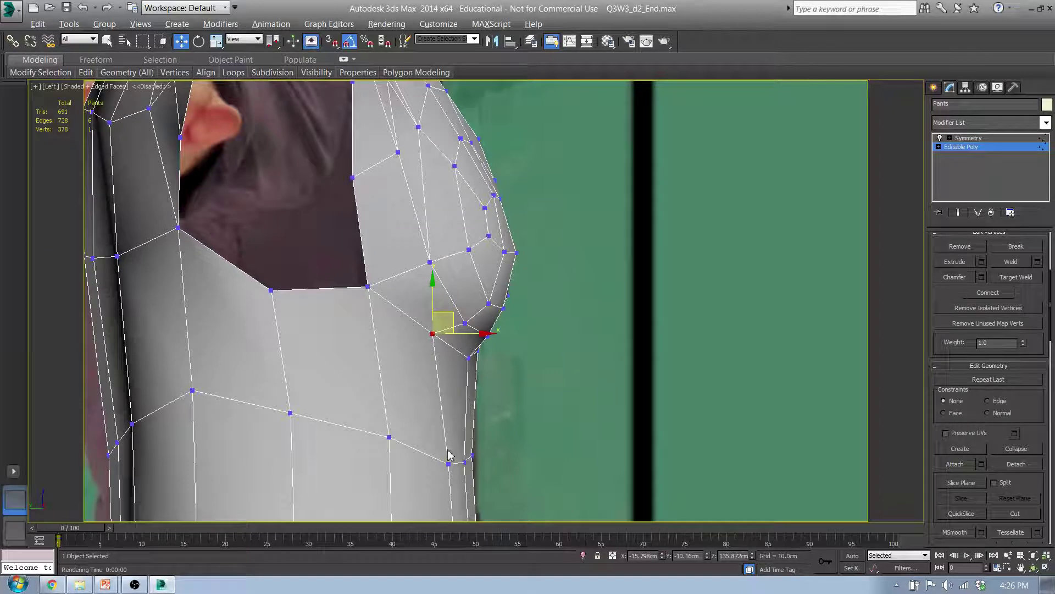
pyautogui.click(449, 466)
pyautogui.moveTo(471, 448); pyautogui.dragTo(455, 447)
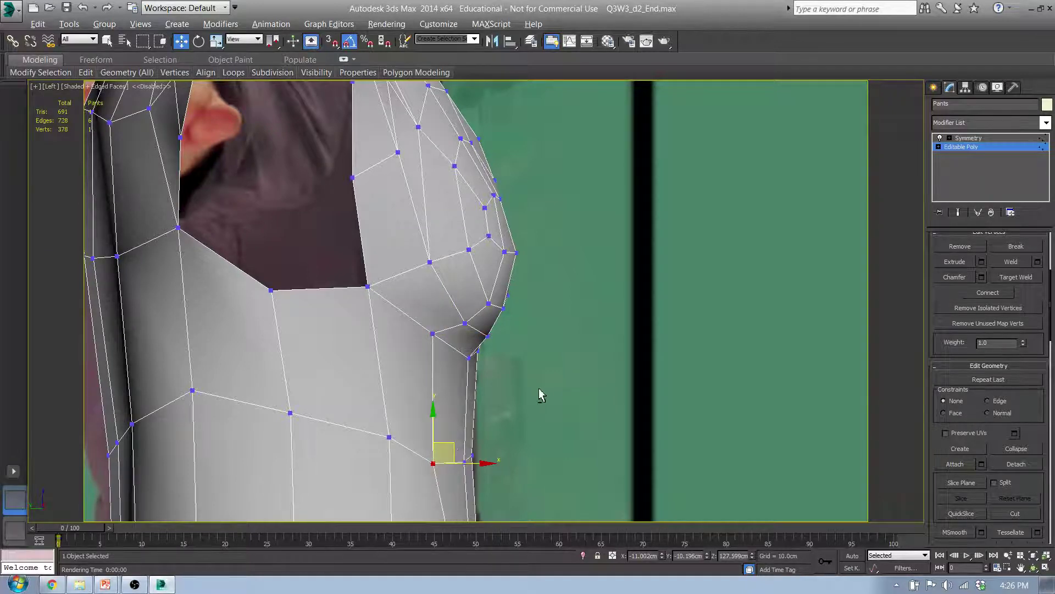
# Step: Shift the outer vertex of the row just under the bust slightly inward toward the centreline in front view
pyautogui.keyDown('alt'); pyautogui.moveTo(540, 393); pyautogui.dragTo(446, 309, button='middle'); pyautogui.keyUp('alt')
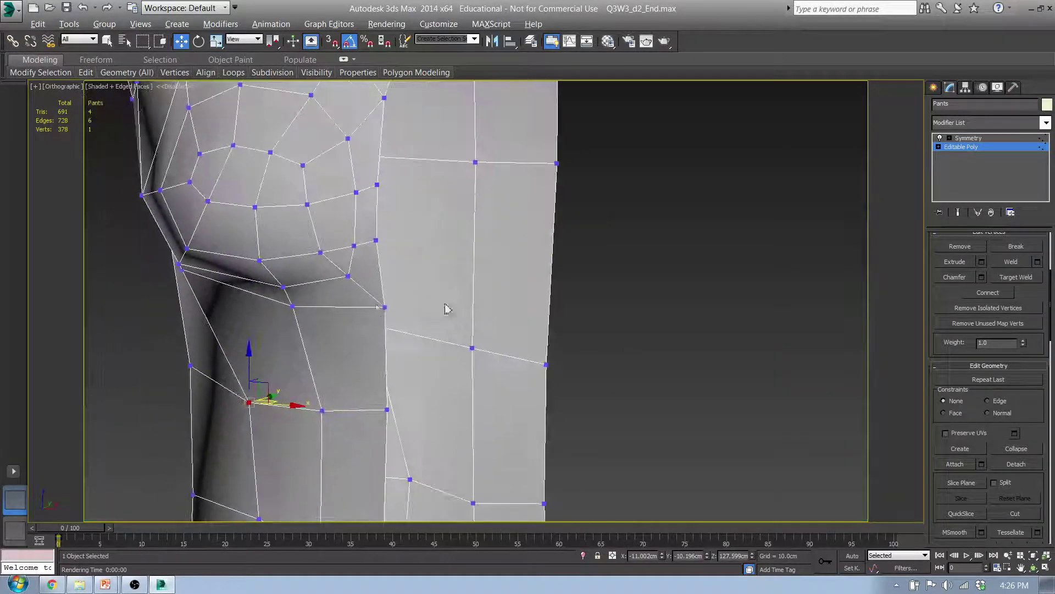
pyautogui.click(178, 266)
pyautogui.press('f')
pyautogui.moveTo(355, 372); pyautogui.dragTo(361, 313, button='middle')
pyautogui.moveTo(368, 313); pyautogui.dragTo(389, 313)
# Step: Lower the inner and outer vertices of the row just under the bust, and move the vertex below the outer one outward about 2.5 cm
pyautogui.click(489, 356)
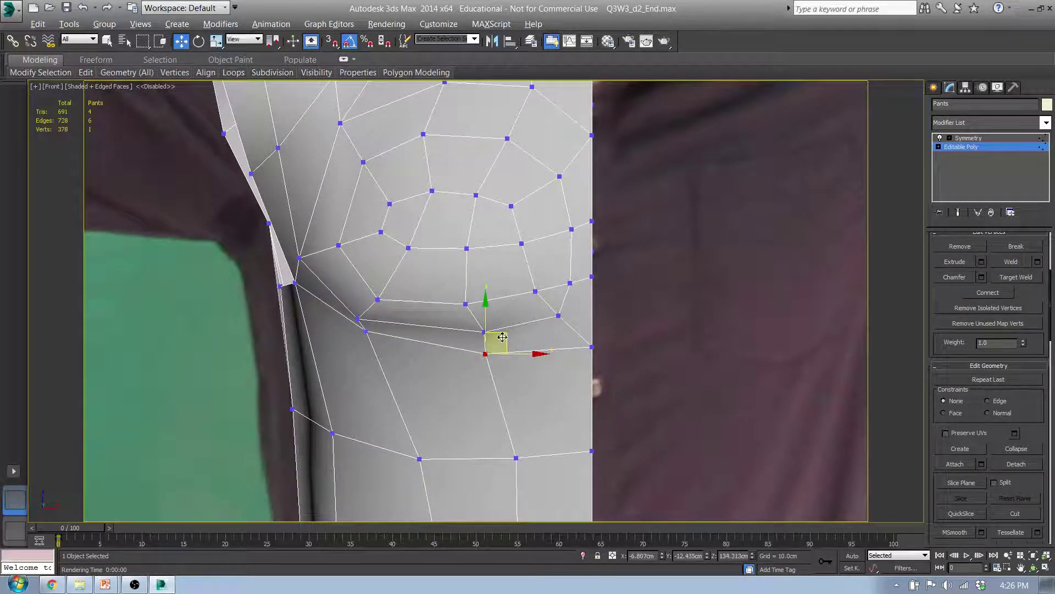
pyautogui.moveTo(499, 335); pyautogui.dragTo(498, 344)
pyautogui.click(367, 332)
pyautogui.moveTo(378, 329); pyautogui.dragTo(385, 337)
pyautogui.click(420, 459)
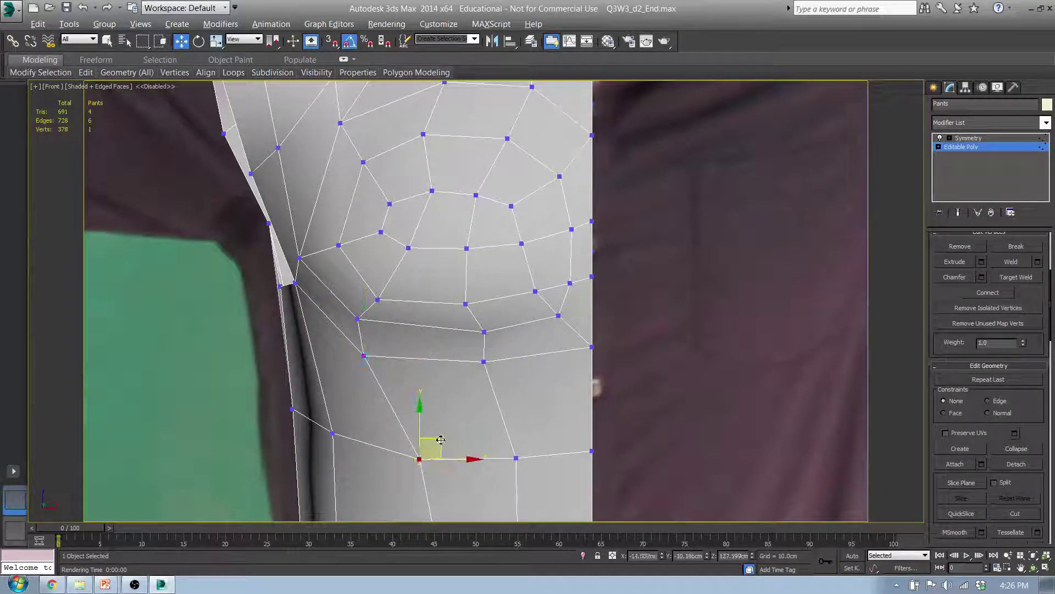
pyautogui.moveTo(441, 440); pyautogui.dragTo(401, 446)
# Step: Select the bust's outer side vertex and the outer vertex of the crease under it, and move both slightly inward and down
pyautogui.scroll(-5, 464, 410)
pyautogui.keyDown('alt'); pyautogui.moveTo(482, 426); pyautogui.dragTo(549, 445, button='middle'); pyautogui.keyUp('alt')
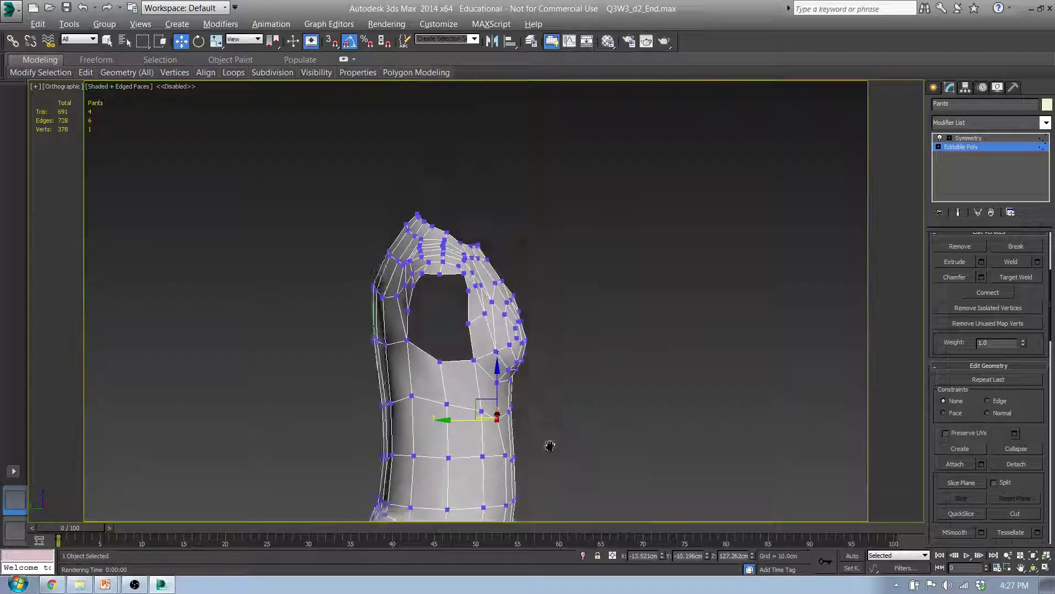
pyautogui.scroll(4, 563, 311)
pyautogui.scroll(5, 582, 316)
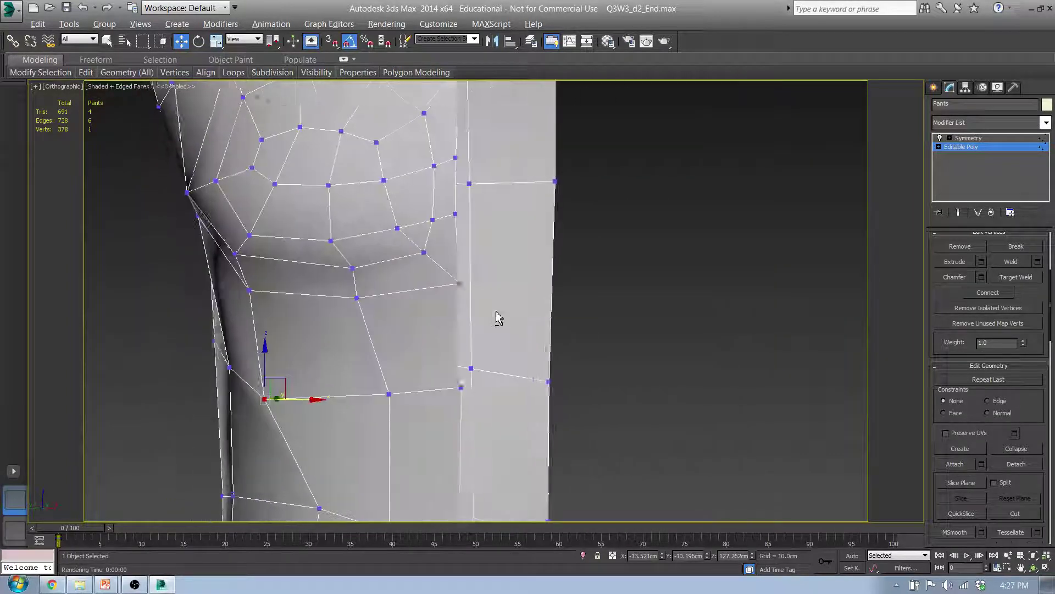
pyautogui.click(185, 194)
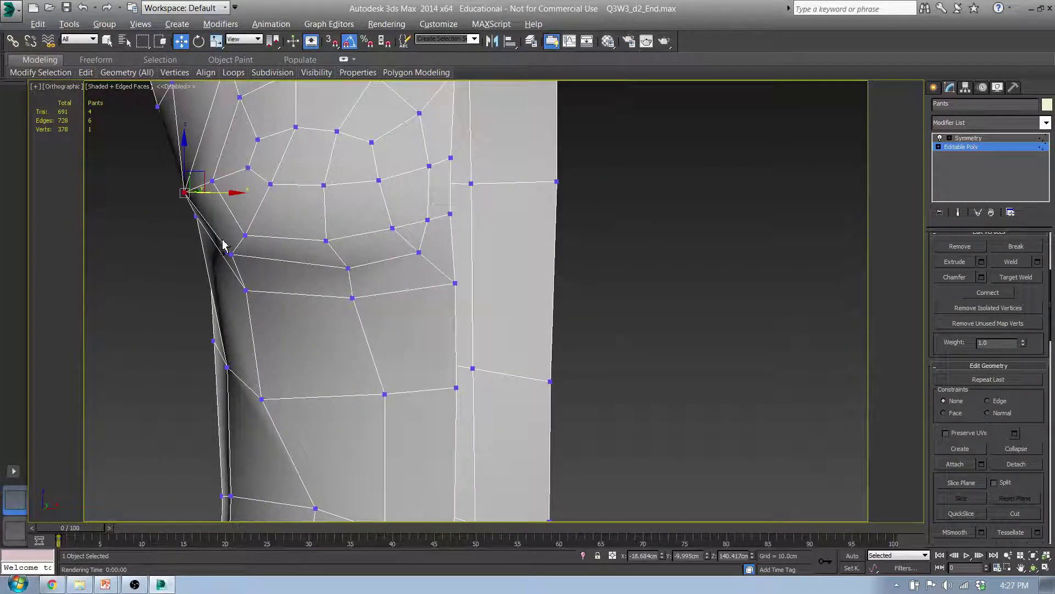
pyautogui.keyDown('ctrl'); pyautogui.click(234, 255); pyautogui.keyUp('ctrl')
pyautogui.moveTo(225, 212); pyautogui.dragTo(234, 217)
# Step: Move the chest vertex just inside the armhole's front edge forward by about 0.6 cm
pyautogui.scroll(-4, 227, 230)
pyautogui.keyDown('alt'); pyautogui.moveTo(227, 230); pyautogui.dragTo(310, 245, button='middle'); pyautogui.keyUp('alt')
pyautogui.scroll(6, 310, 245)
pyautogui.moveTo(322, 288); pyautogui.dragTo(498, 331, button='middle')
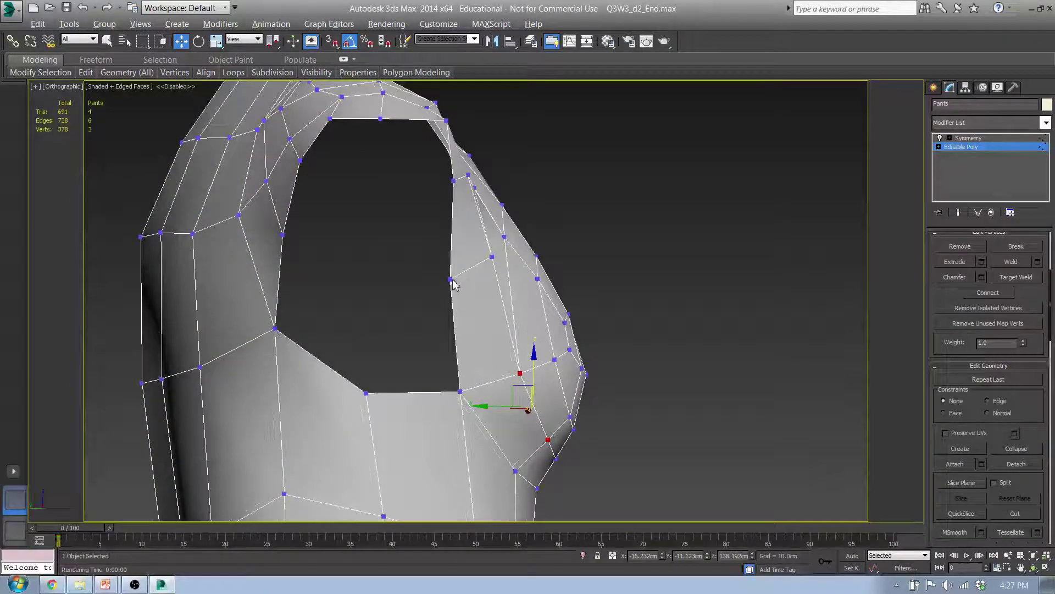
pyautogui.click(450, 281)
pyautogui.keyDown('alt'); pyautogui.moveTo(456, 275); pyautogui.dragTo(492, 299, button='middle'); pyautogui.keyUp('alt')
pyautogui.moveTo(416, 347); pyautogui.dragTo(407, 234, button='middle')
pyautogui.scroll(-3, 407, 231)
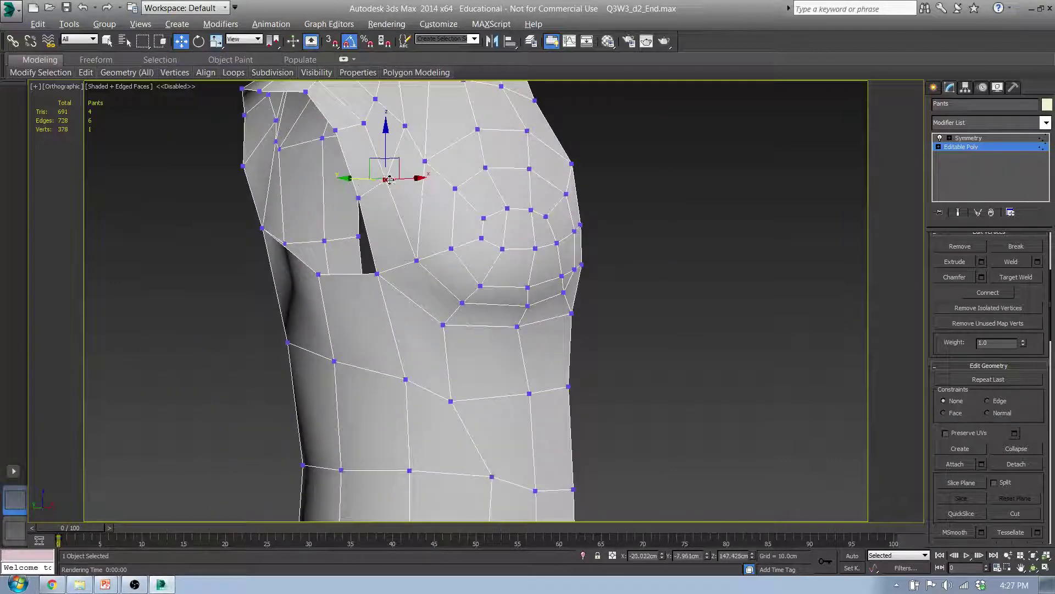
pyautogui.keyDown('alt'); pyautogui.moveTo(384, 186); pyautogui.dragTo(553, 309, button='middle'); pyautogui.keyUp('alt')
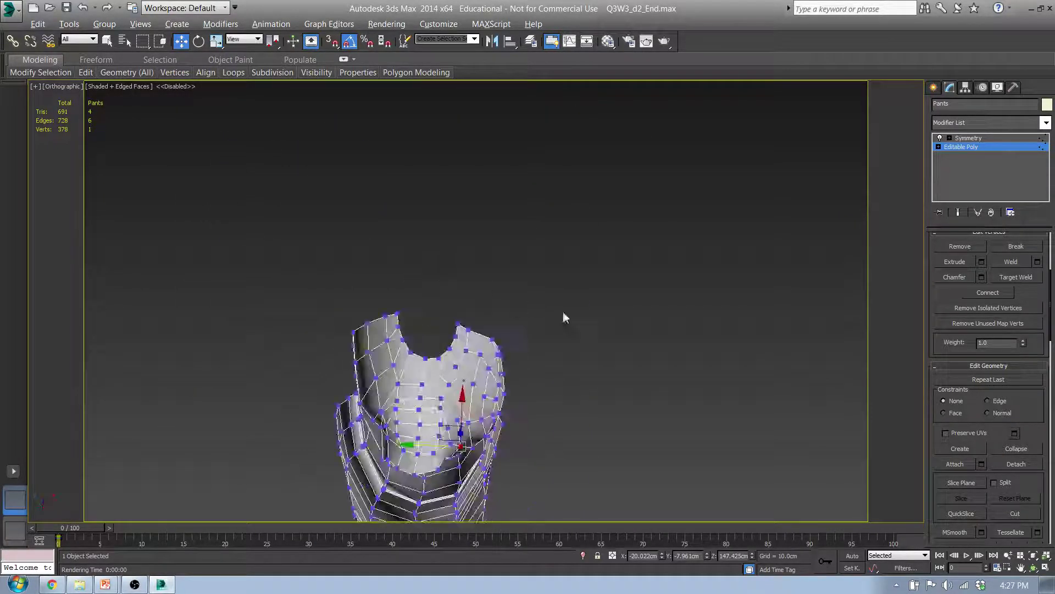
pyautogui.keyDown('alt'); pyautogui.moveTo(562, 373); pyautogui.dragTo(522, 349, button='middle'); pyautogui.keyUp('alt')
pyautogui.scroll(4, 391, 227)
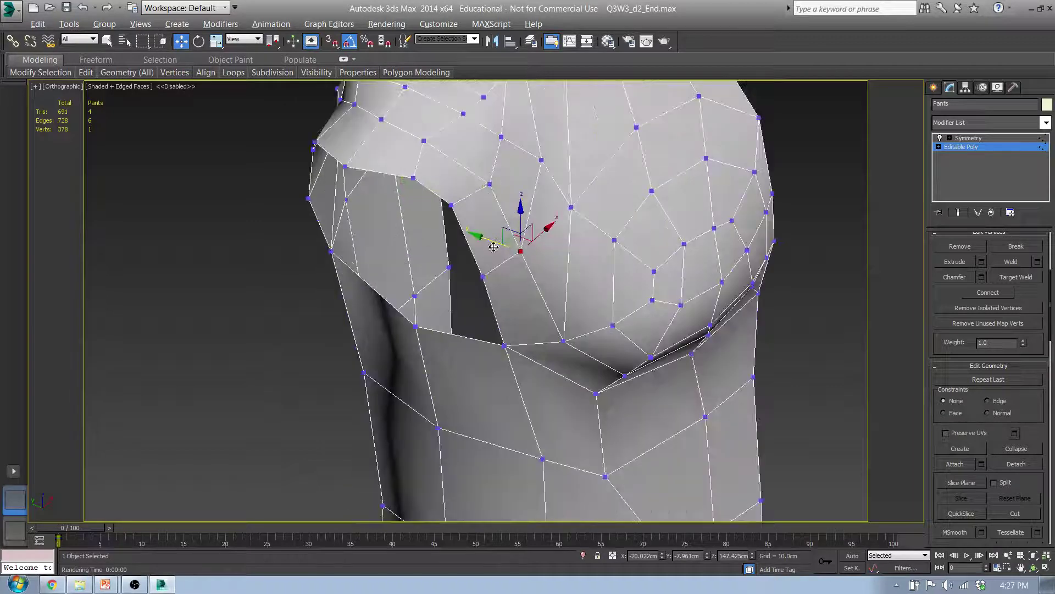
pyautogui.moveTo(494, 243); pyautogui.dragTo(503, 248)
pyautogui.keyDown('alt'); pyautogui.moveTo(644, 312); pyautogui.dragTo(600, 469, button='middle'); pyautogui.keyUp('alt')
pyautogui.scroll(-6, 335, 264)
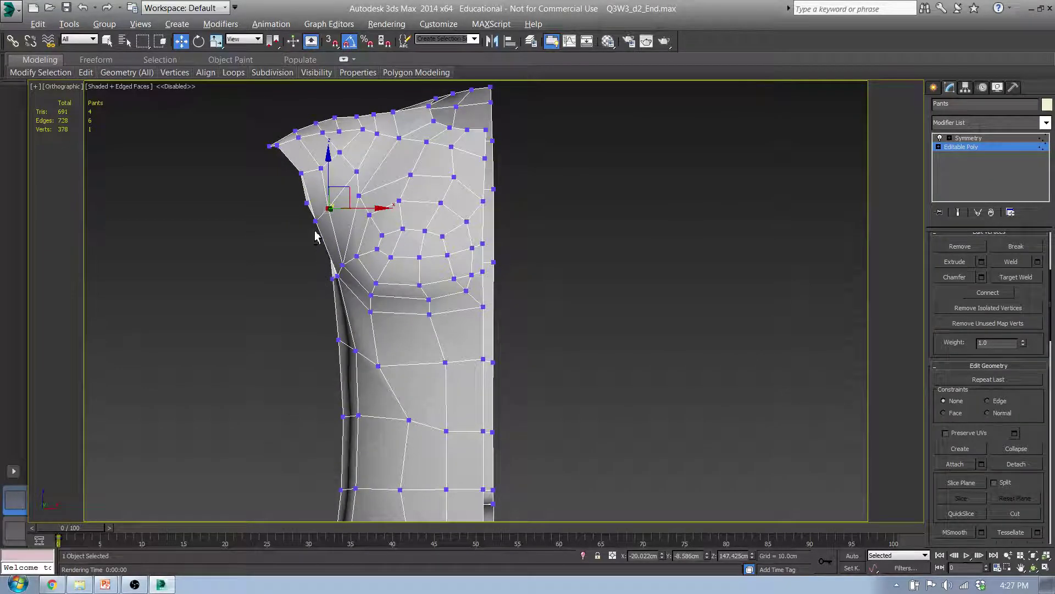
pyautogui.press('h')
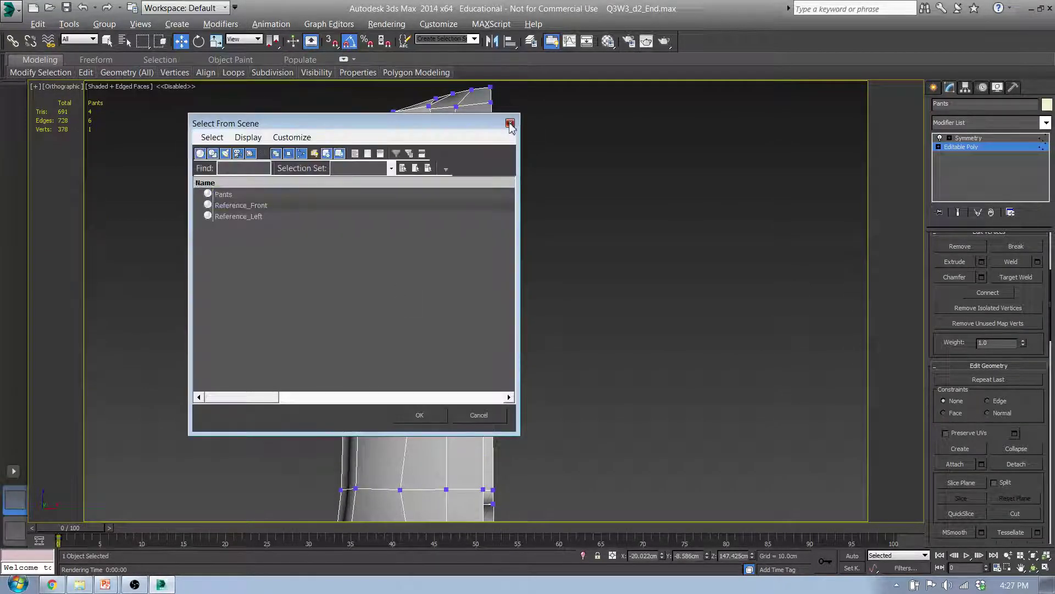
pyautogui.click(510, 124)
pyautogui.moveTo(288, 295); pyautogui.dragTo(385, 300, button='middle')
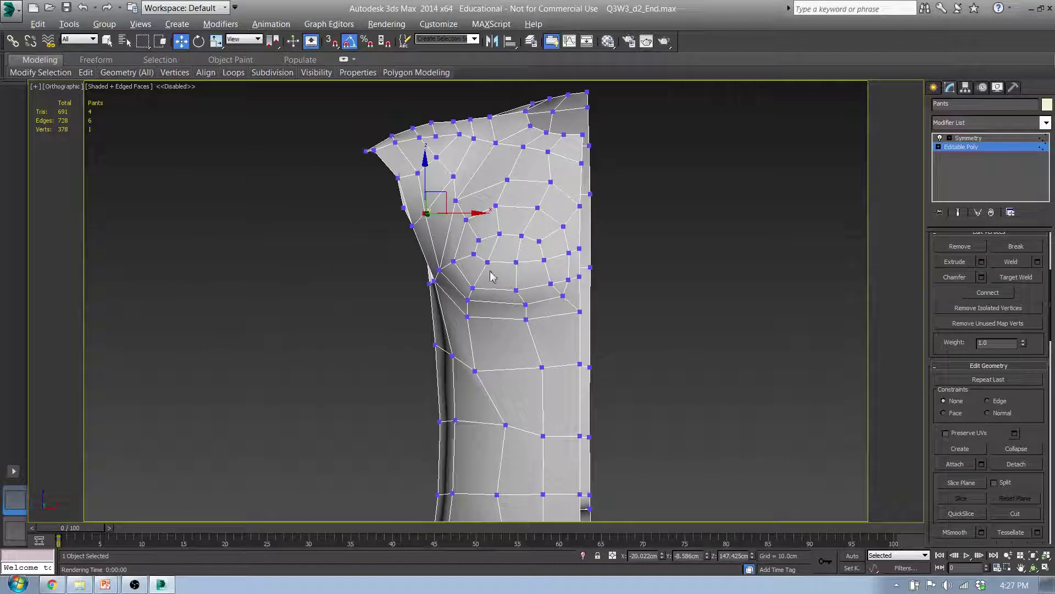
pyautogui.keyDown('alt'); pyautogui.moveTo(491, 276); pyautogui.dragTo(603, 280, button='middle'); pyautogui.keyUp('alt')
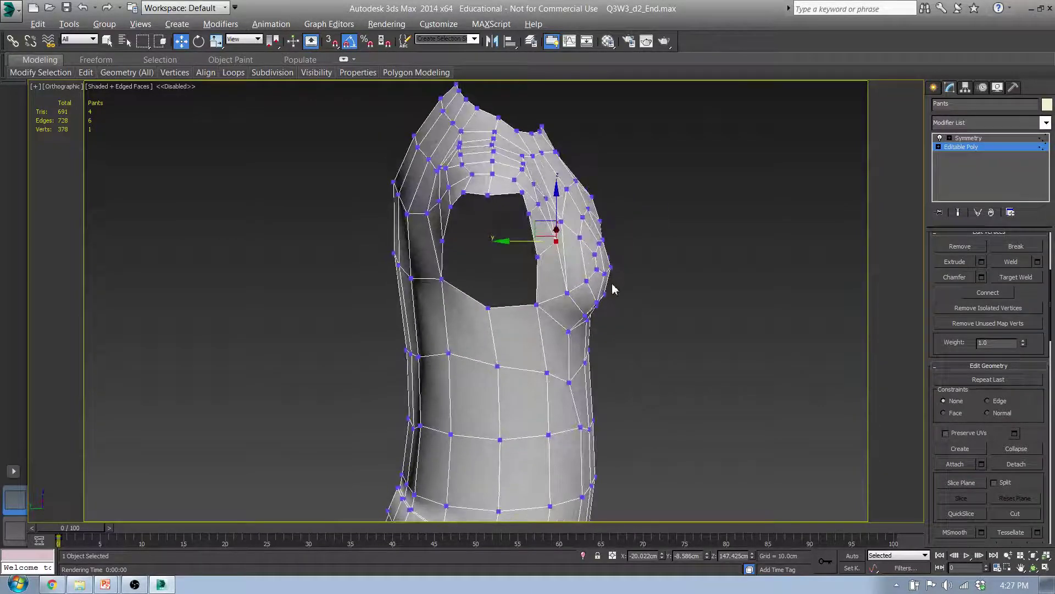
pyautogui.press('l')
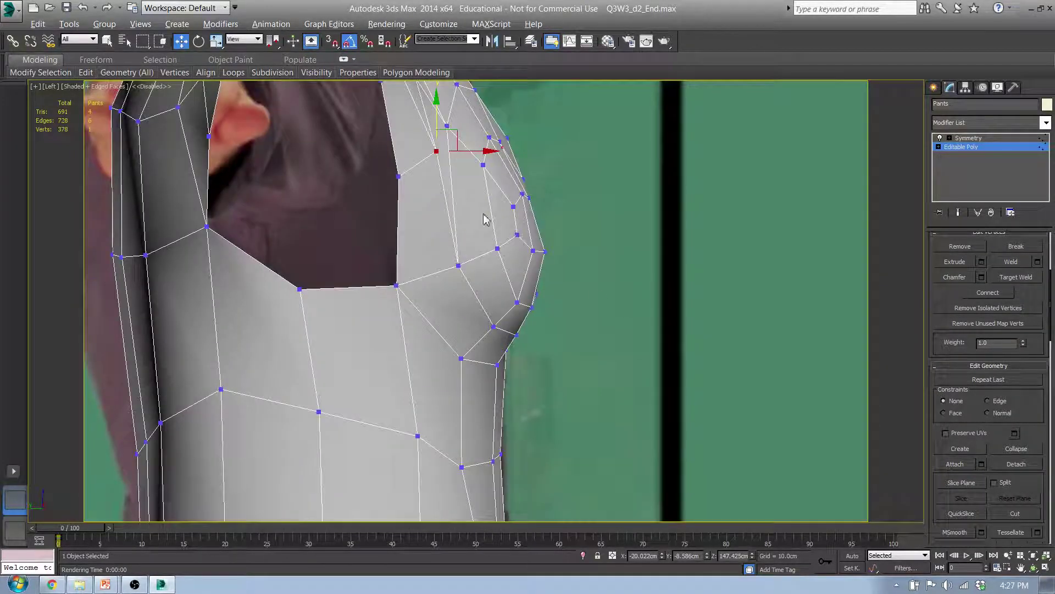